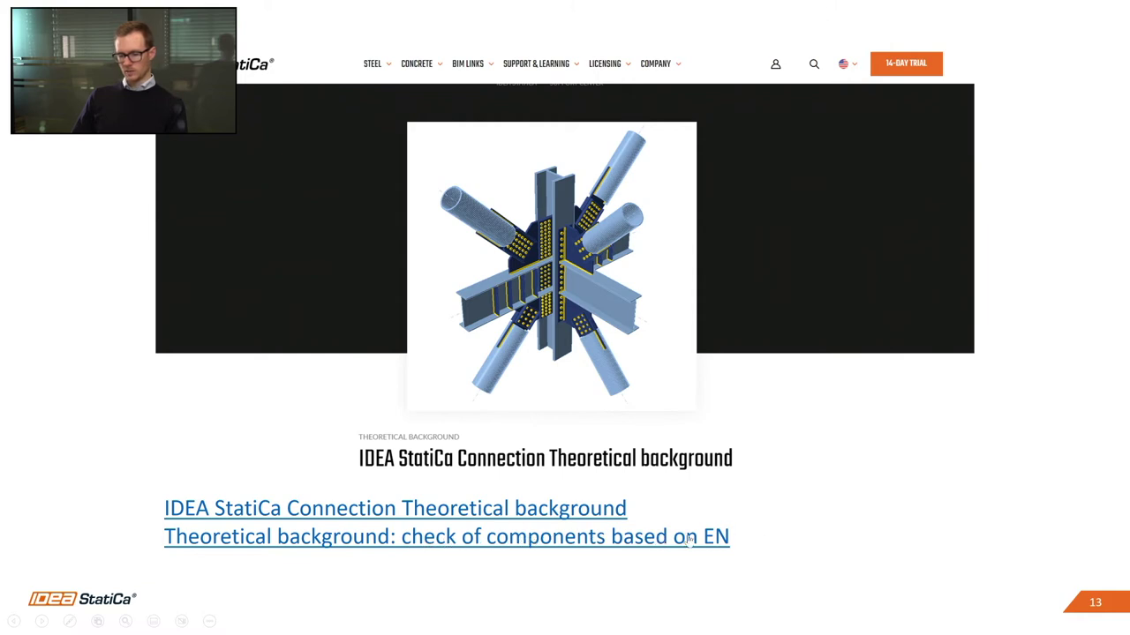
left_click(821, 437)
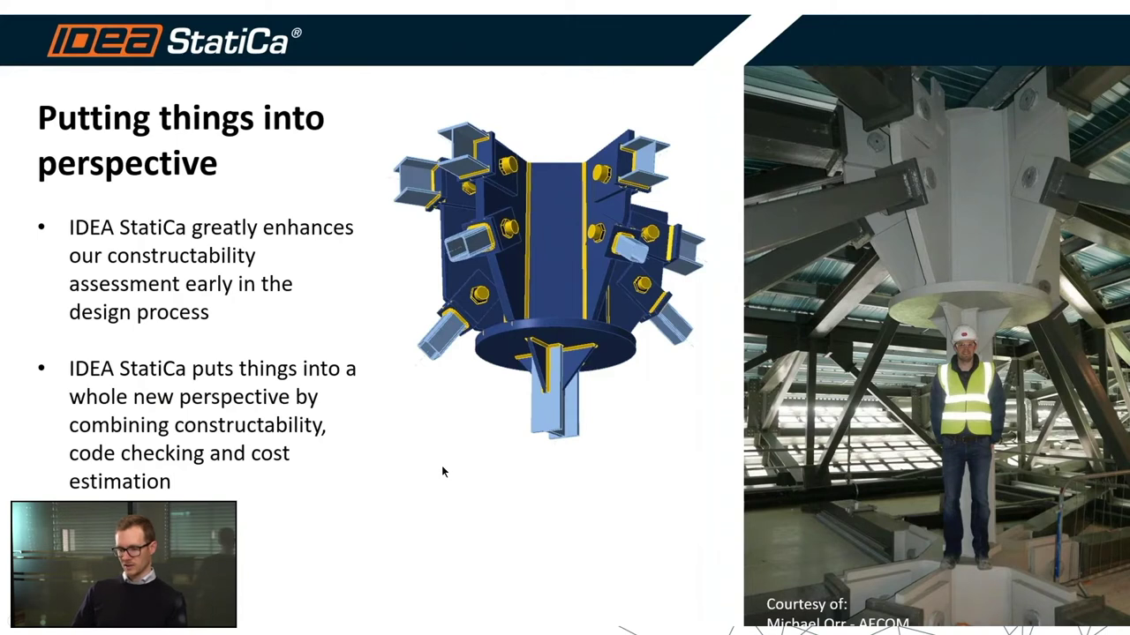
left_click(405, 448)
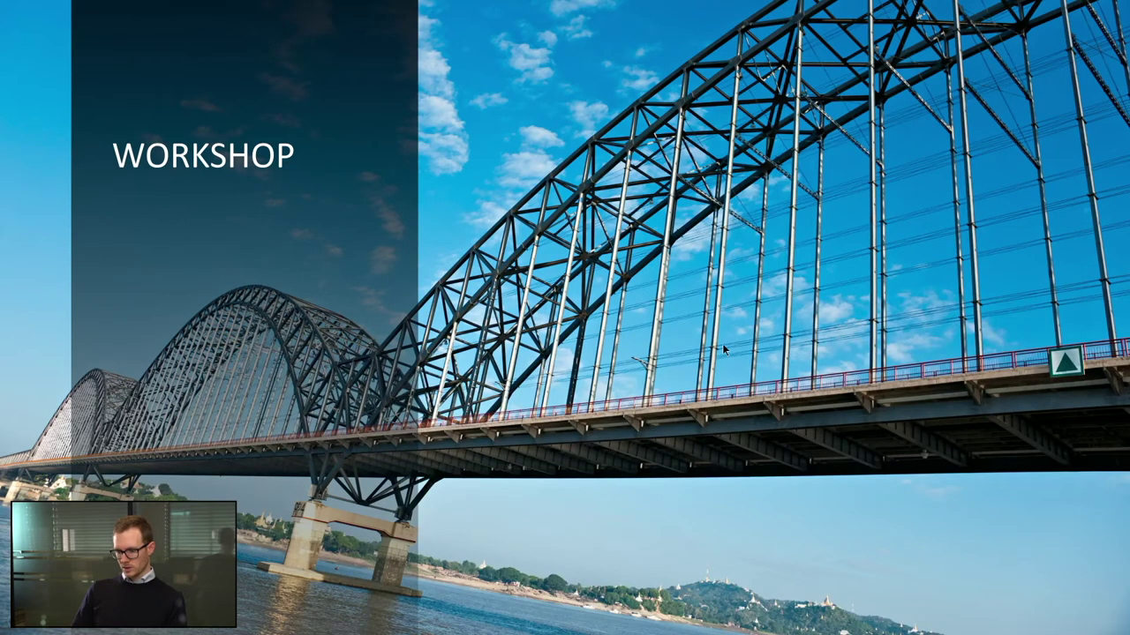
Switch from the presentation to the IDEA StatiCa launcher and start the steel Connection application.
key("alt+Tab")
left_click(391, 318)
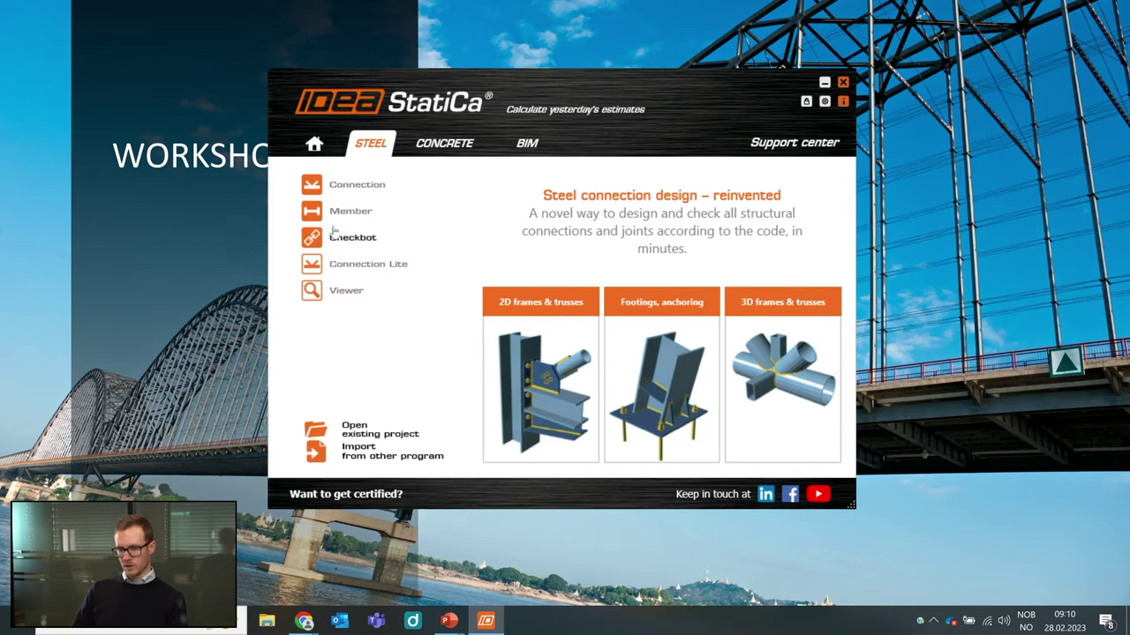
left_click(443, 148)
left_click(526, 148)
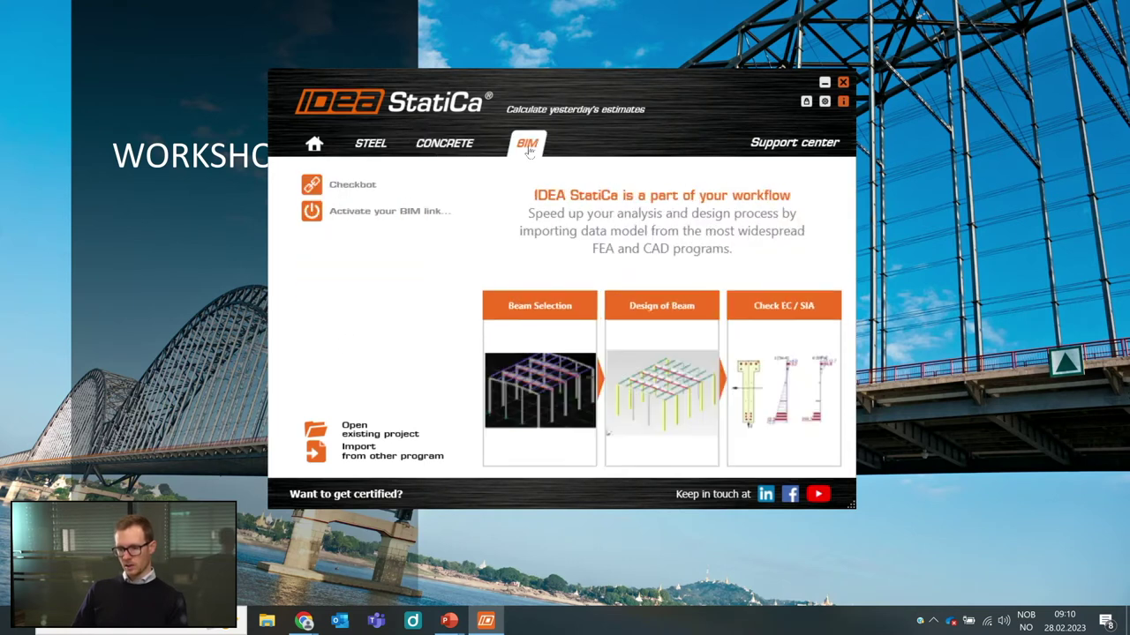
left_click(370, 148)
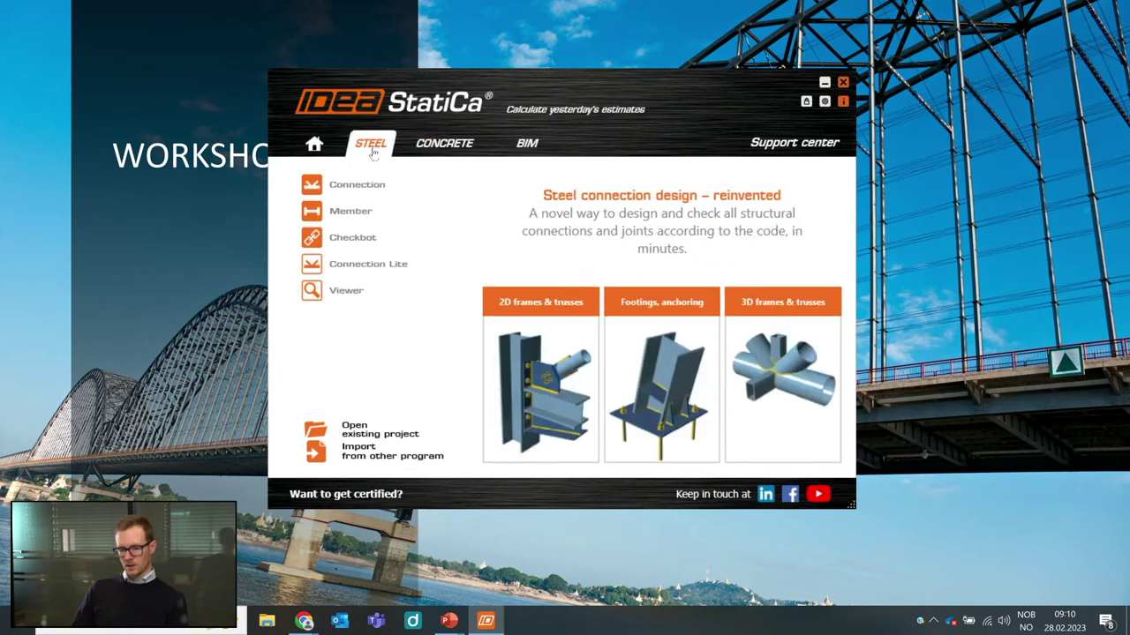
left_click(334, 185)
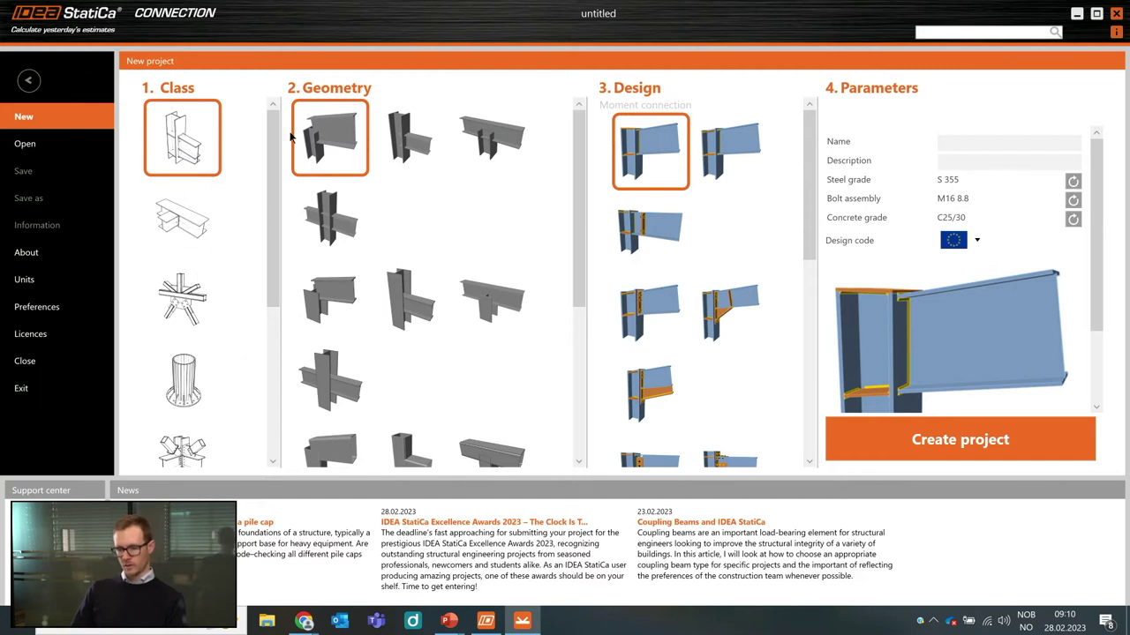
Preview the available designs for the one-sided I-beam-to-column geometry, including the end-plate, haunched and stub variants.
left_click(432, 132)
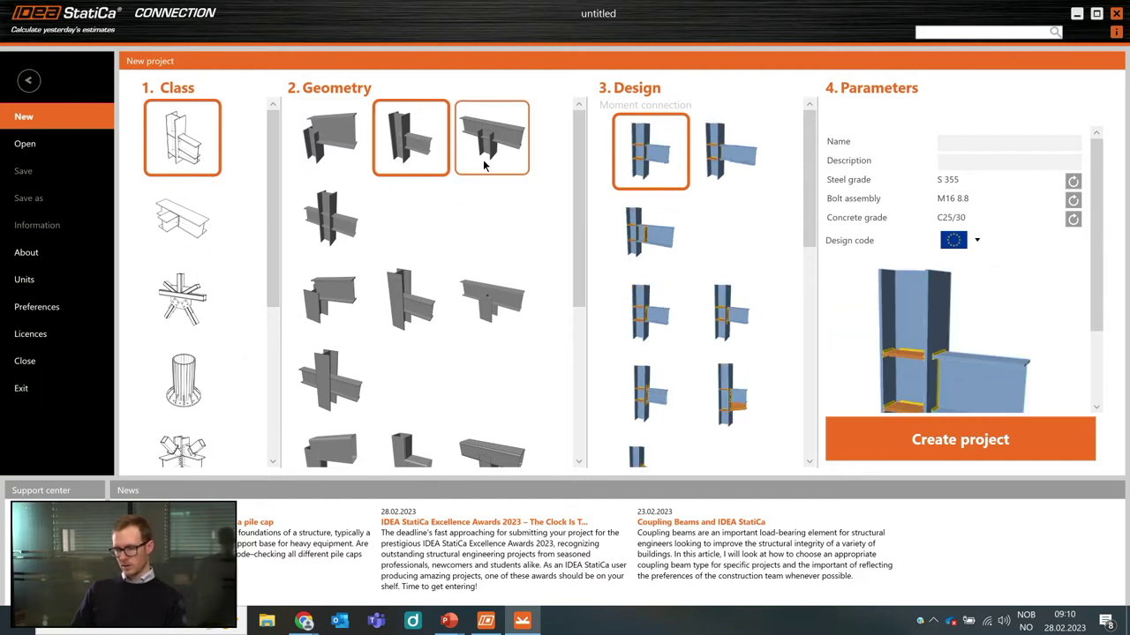
scroll(691, 188, "down", 2)
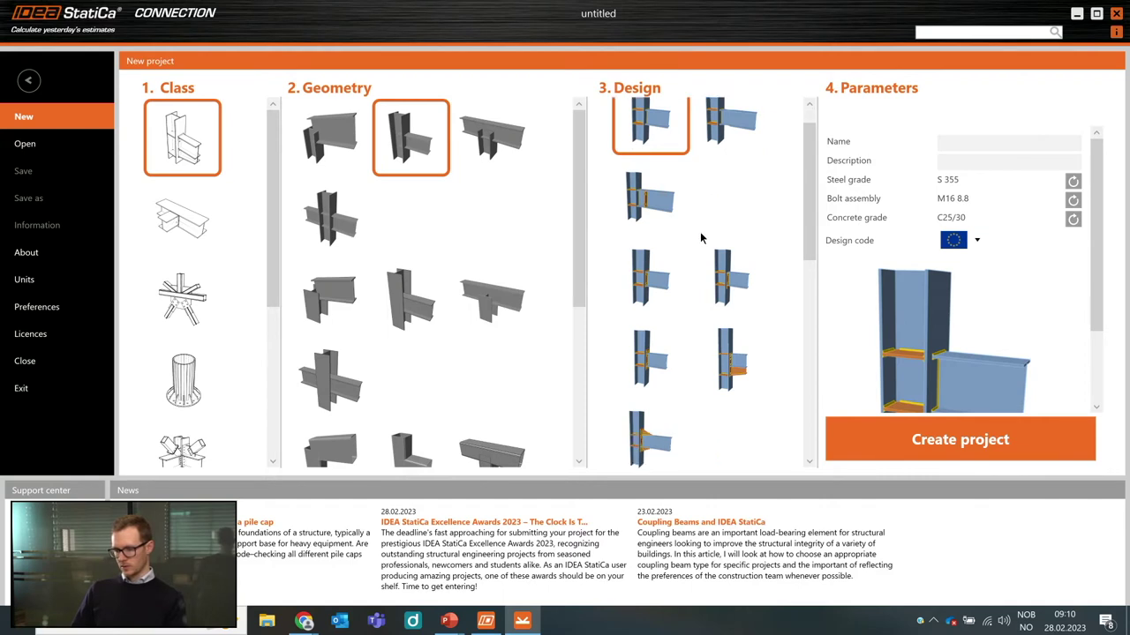
left_click(655, 198)
left_click(731, 251)
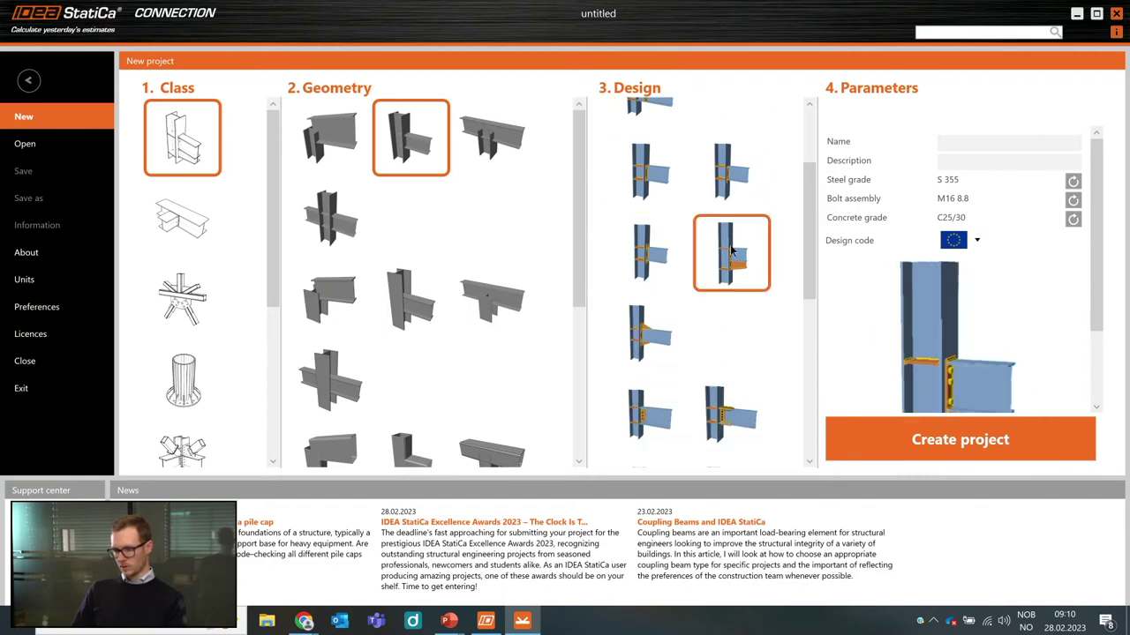
left_click(651, 260)
scroll(905, 294, "down", 3)
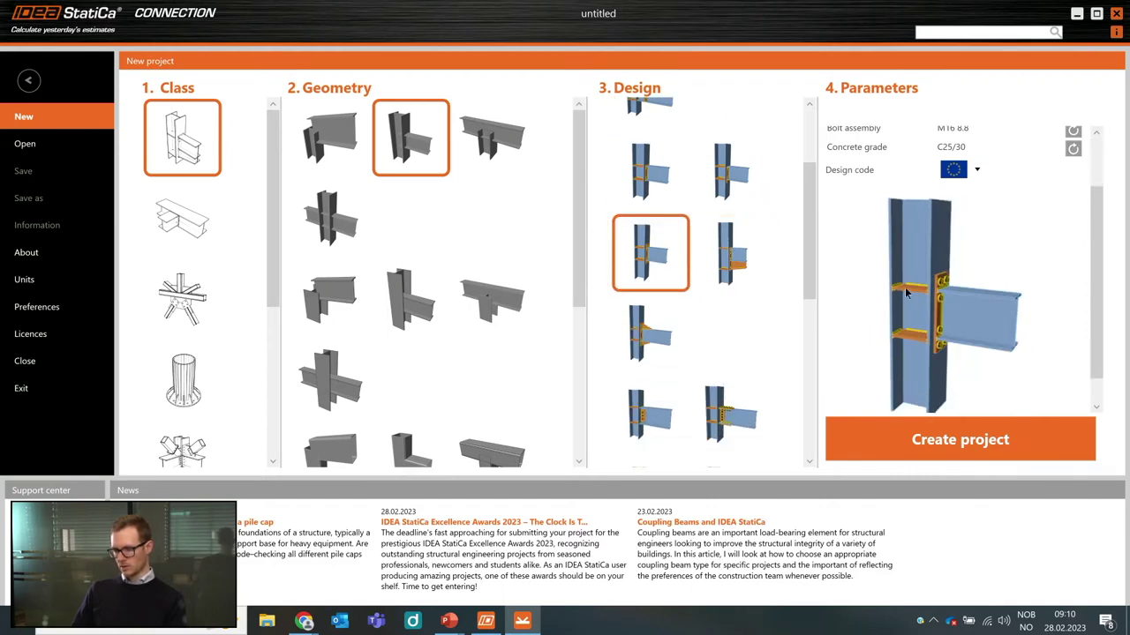
left_click(715, 258)
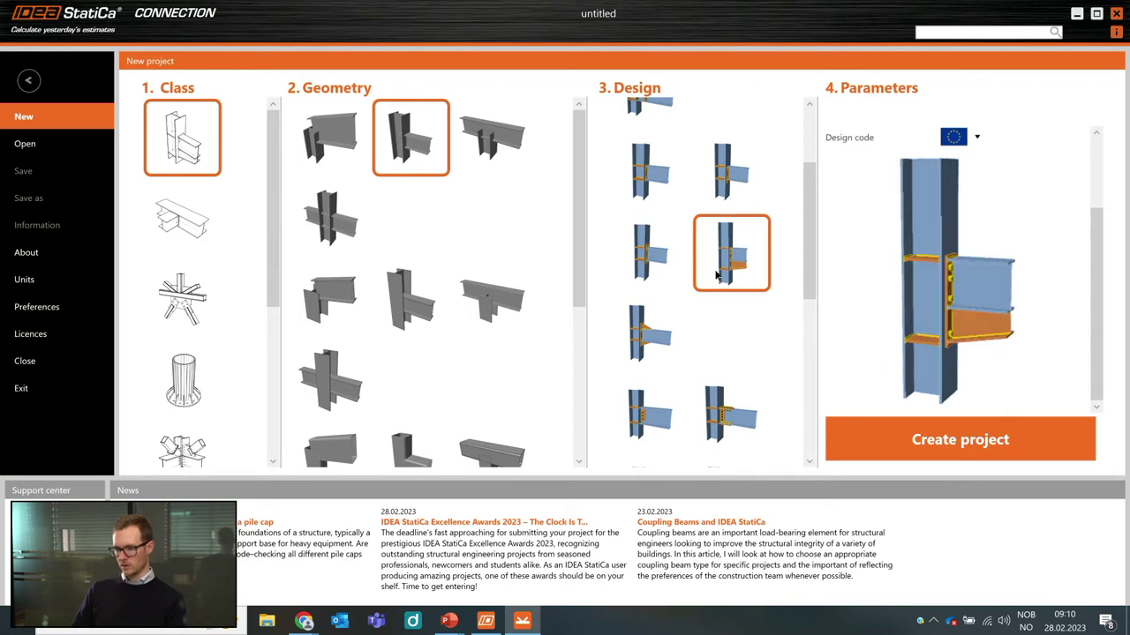
left_click(644, 344)
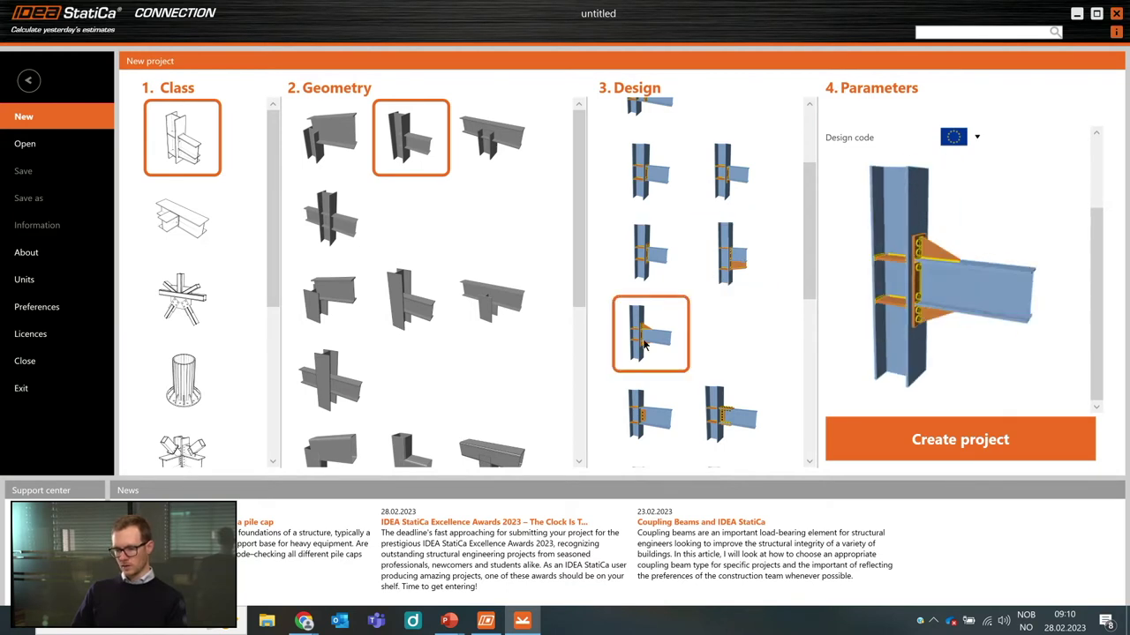
left_click(645, 410)
left_click(706, 419)
left_click(645, 332)
scroll(701, 304, "up", 2)
left_click(653, 235)
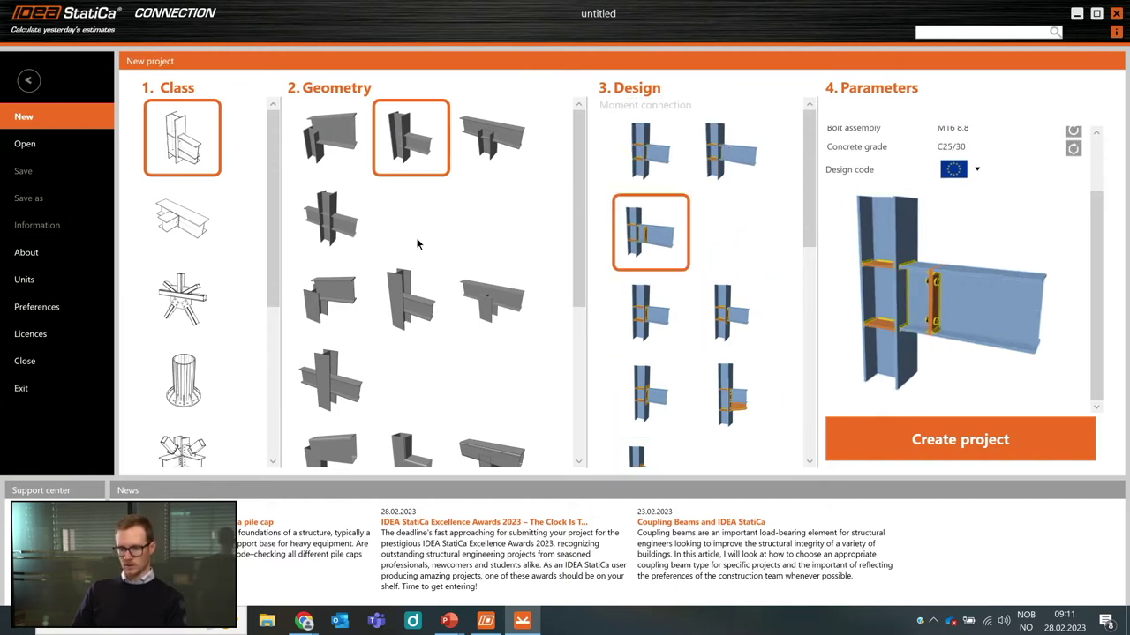
Preview the other I-section beam-to-column geometries and examine their moment, shear and blank connection designs.
left_click(410, 300)
left_click(330, 218)
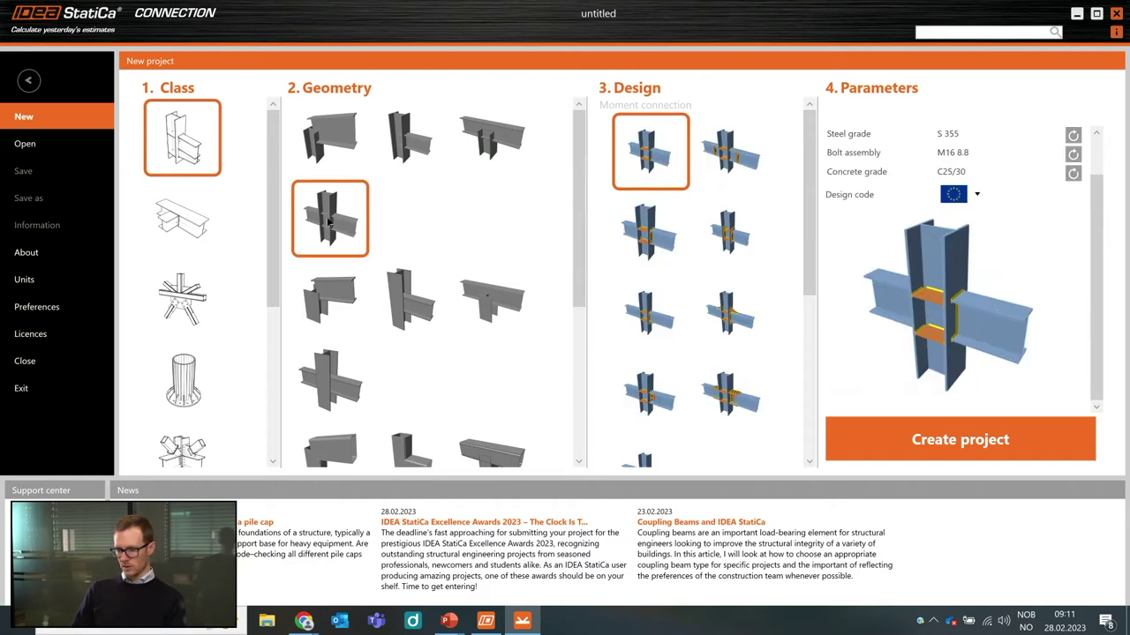
left_click(332, 304)
left_click(328, 388)
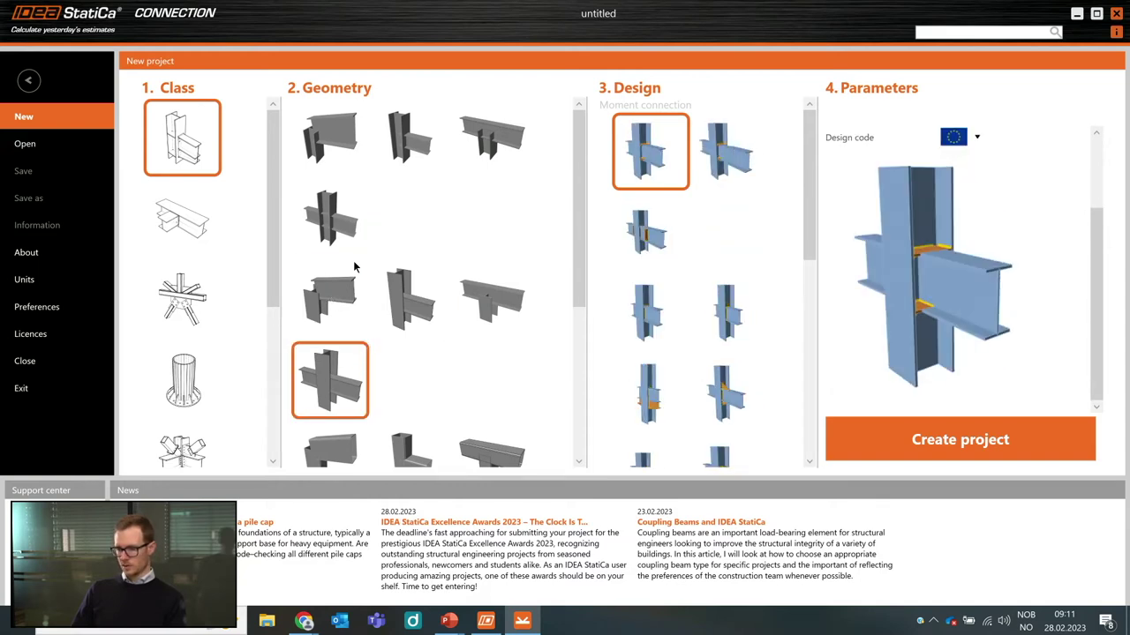
scroll(353, 247, "down", 1)
scroll(653, 198, "down", 2)
scroll(653, 198, "down", 3)
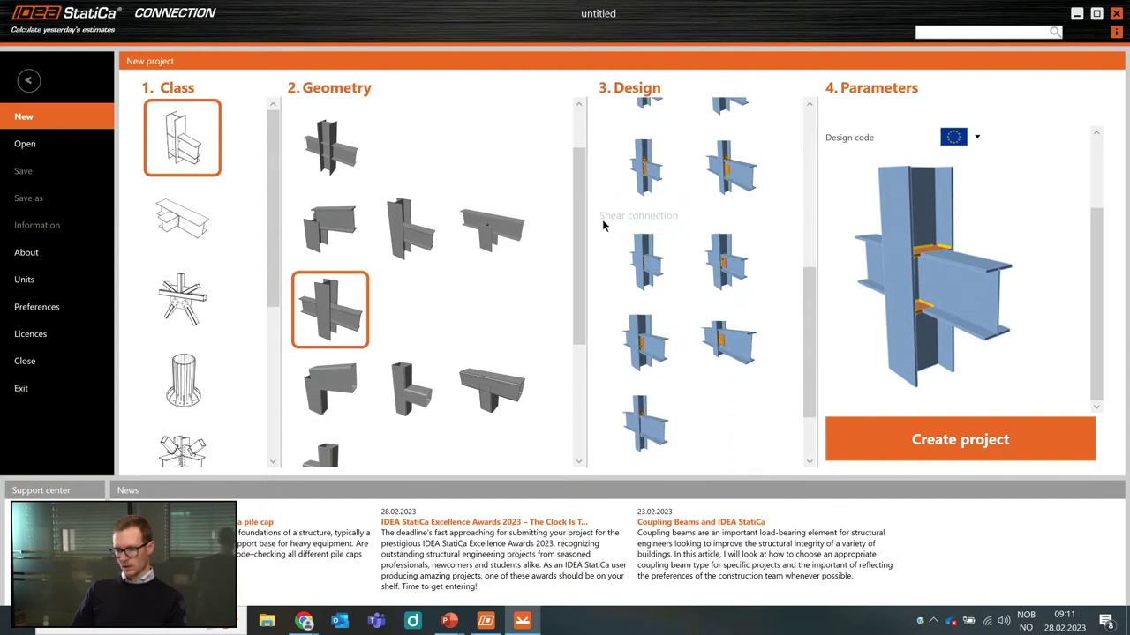
scroll(651, 265, "down", 2)
left_click(653, 428)
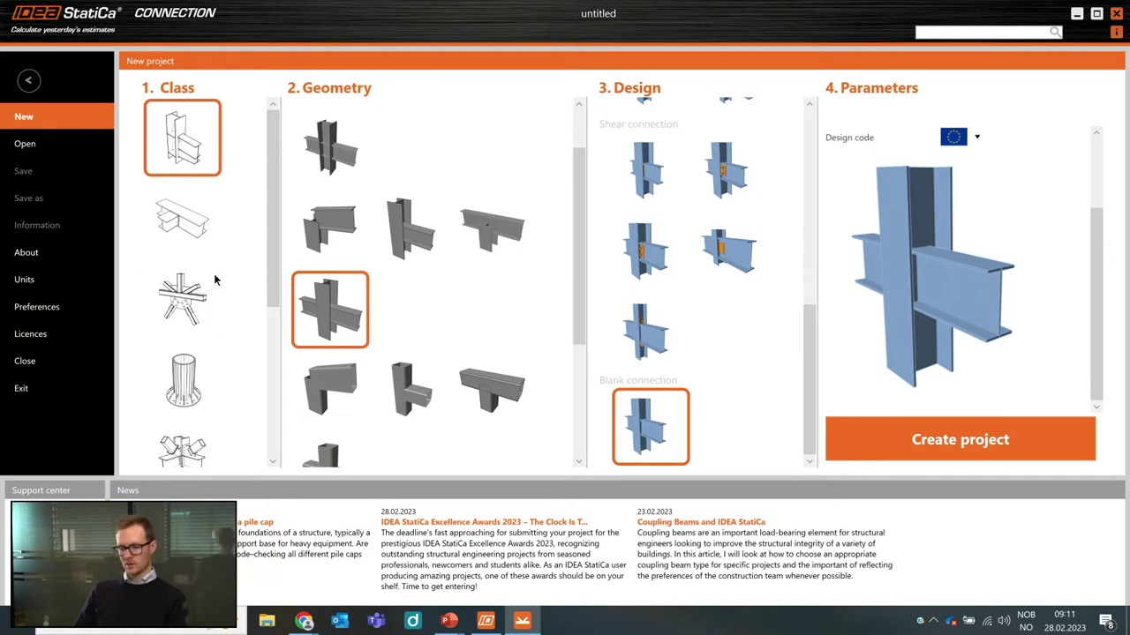
Preview the beam-to-beam connection class with its rectangular and circular hollow section geometries.
left_click(200, 241)
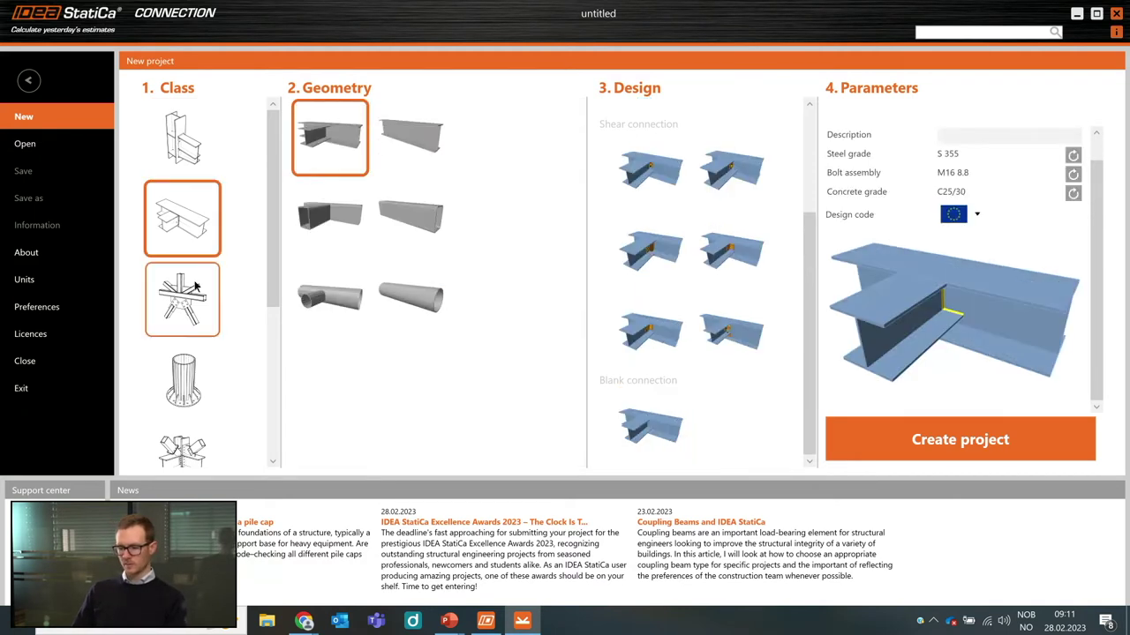
left_click(340, 231)
left_click(421, 222)
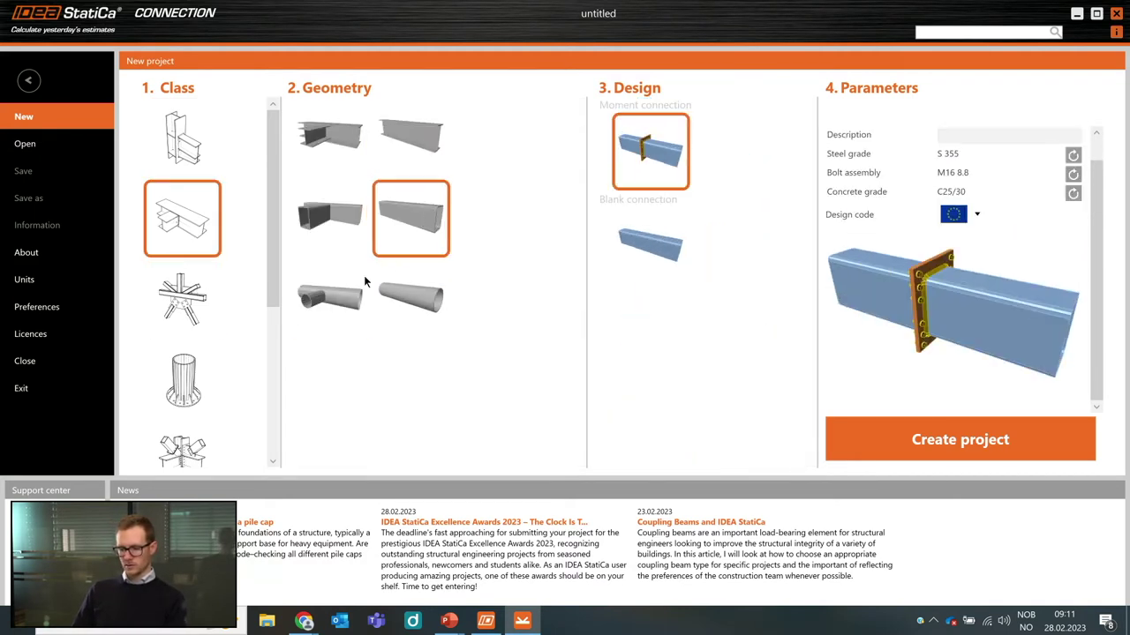
left_click(353, 298)
left_click(418, 302)
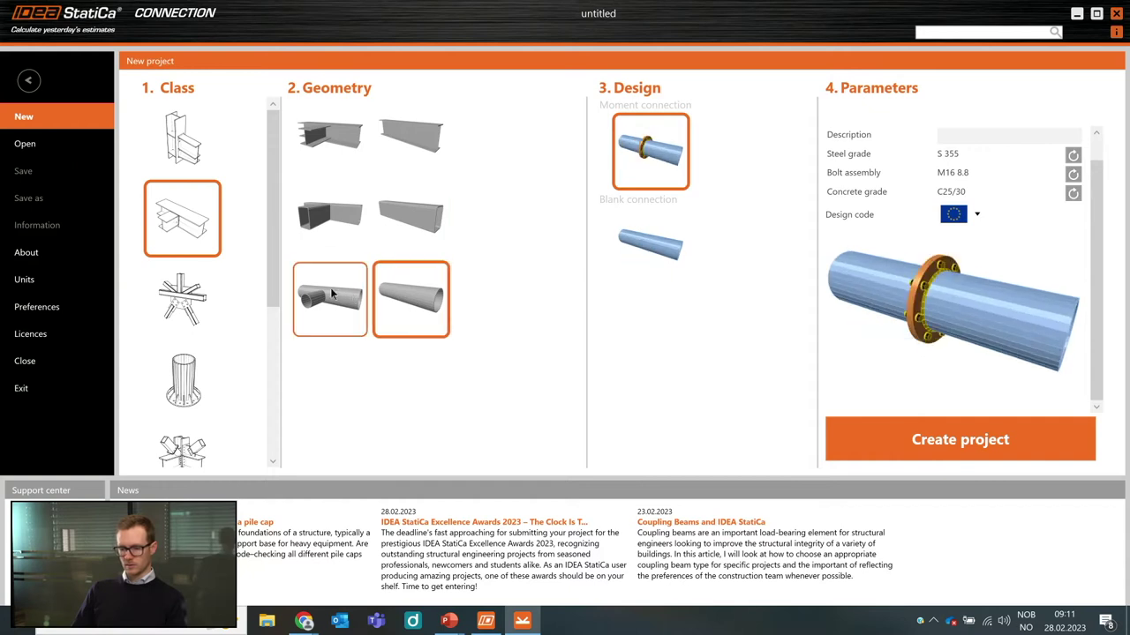
Preview the truss class and the column base designs for an I-section column with a diagonal brace.
left_click(185, 312)
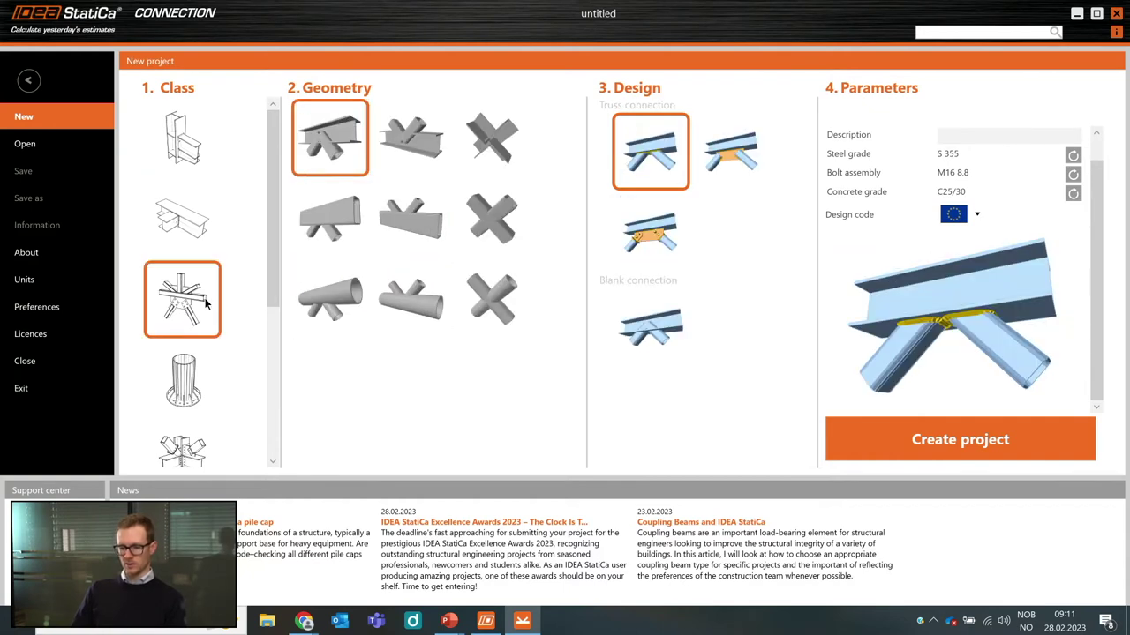
left_click(194, 378)
left_click(442, 170)
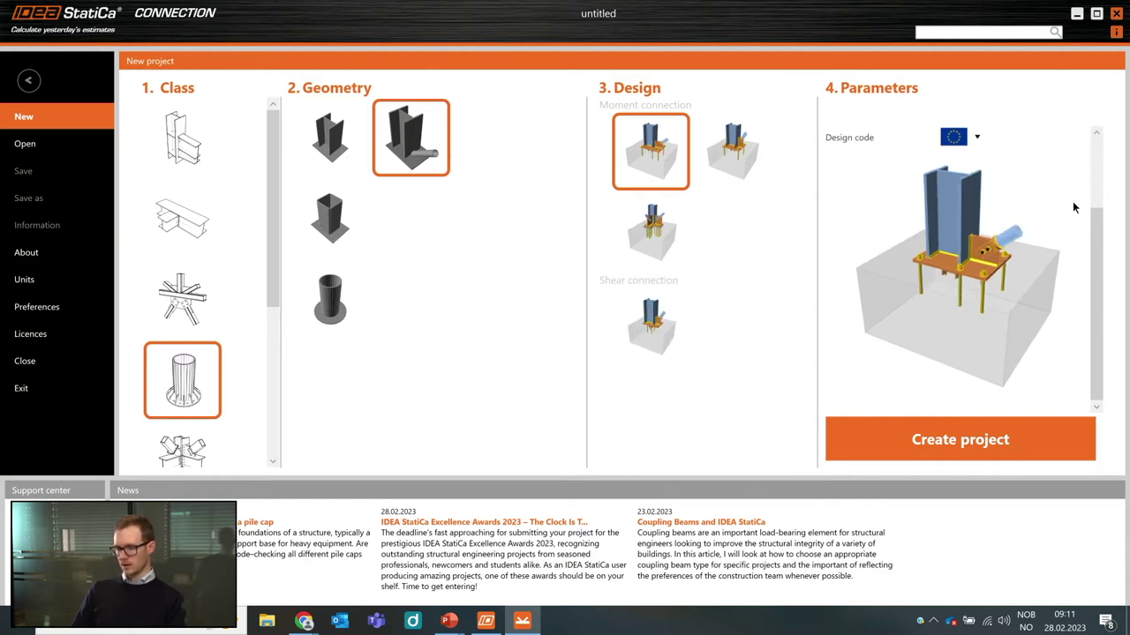
left_click(651, 231)
left_click(732, 150)
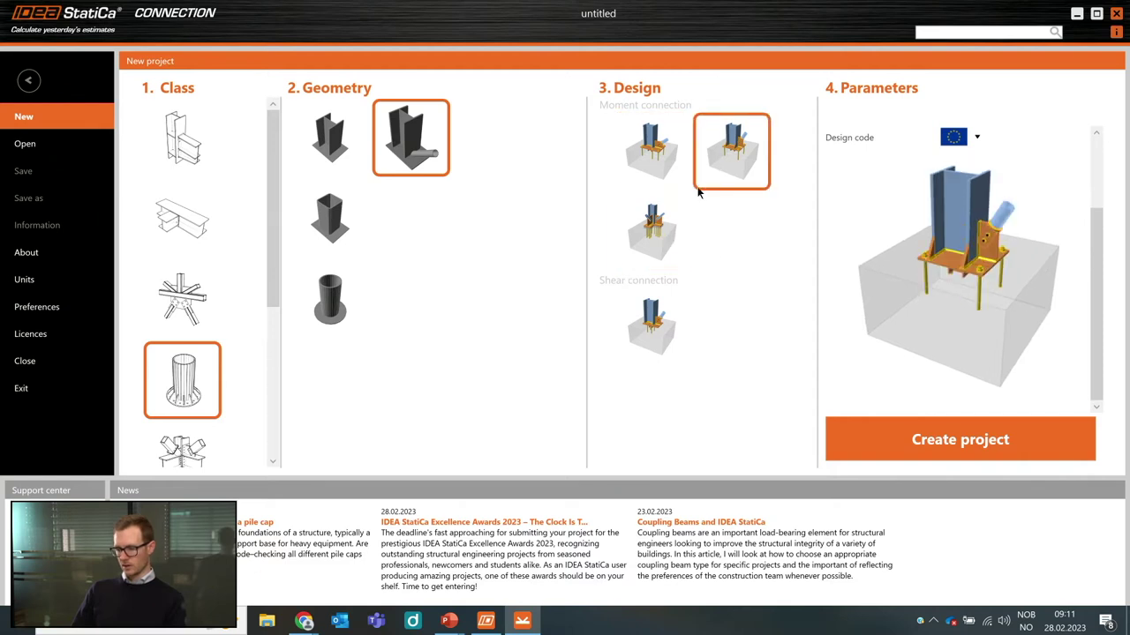
left_click(650, 326)
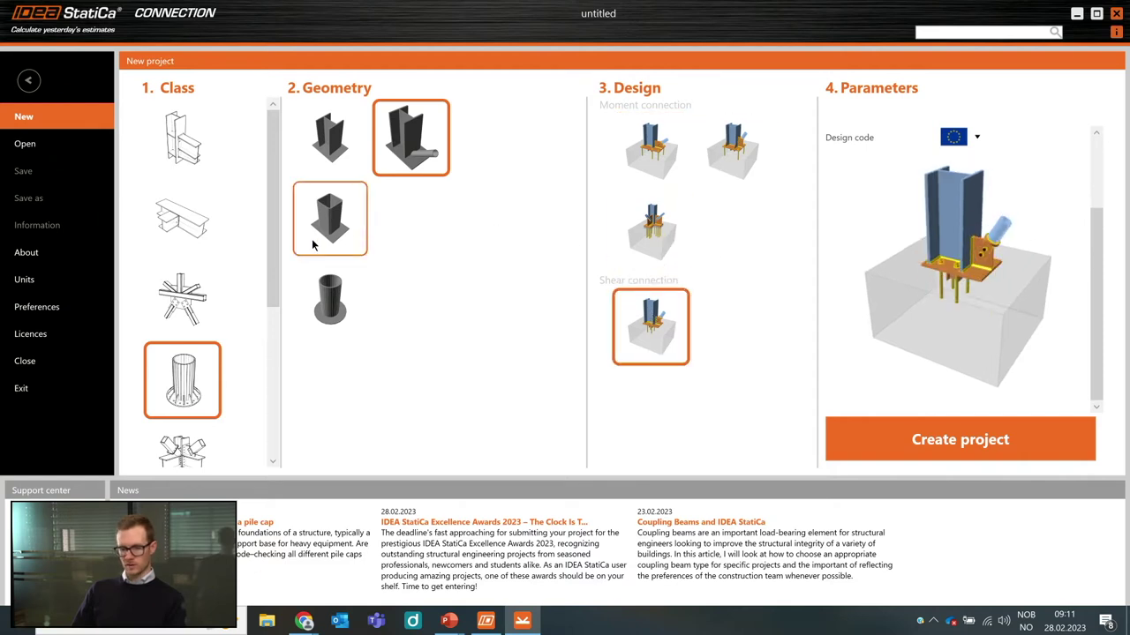
Create a Eurocode truss project with a circular hollow chord, two diagonals above it and the bolted gusset plate design.
left_click(181, 300)
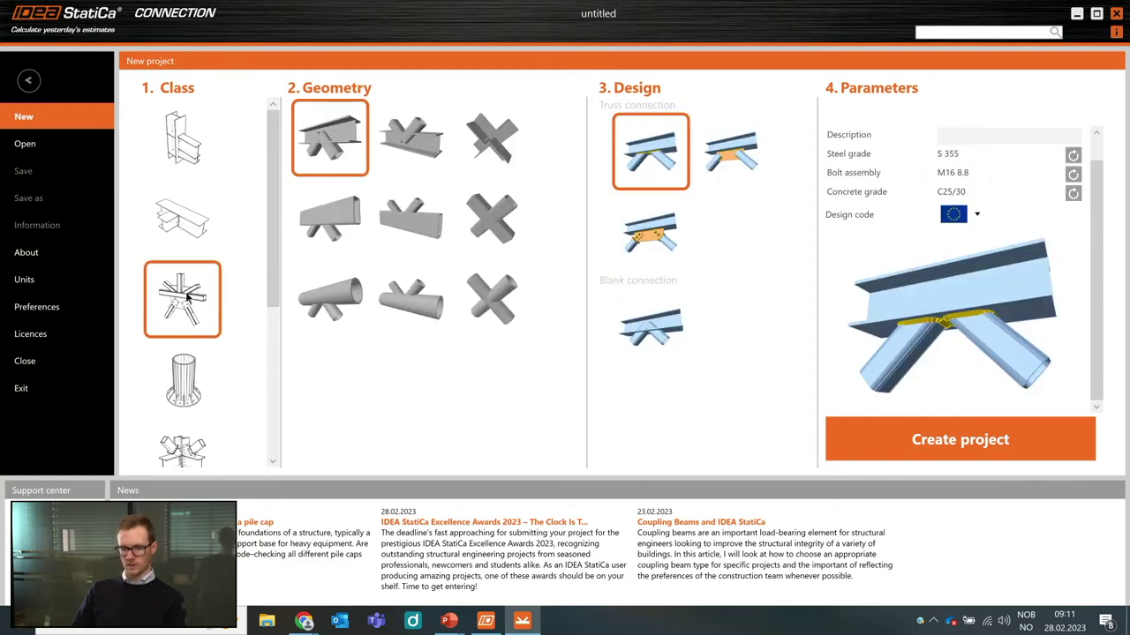
left_click(411, 300)
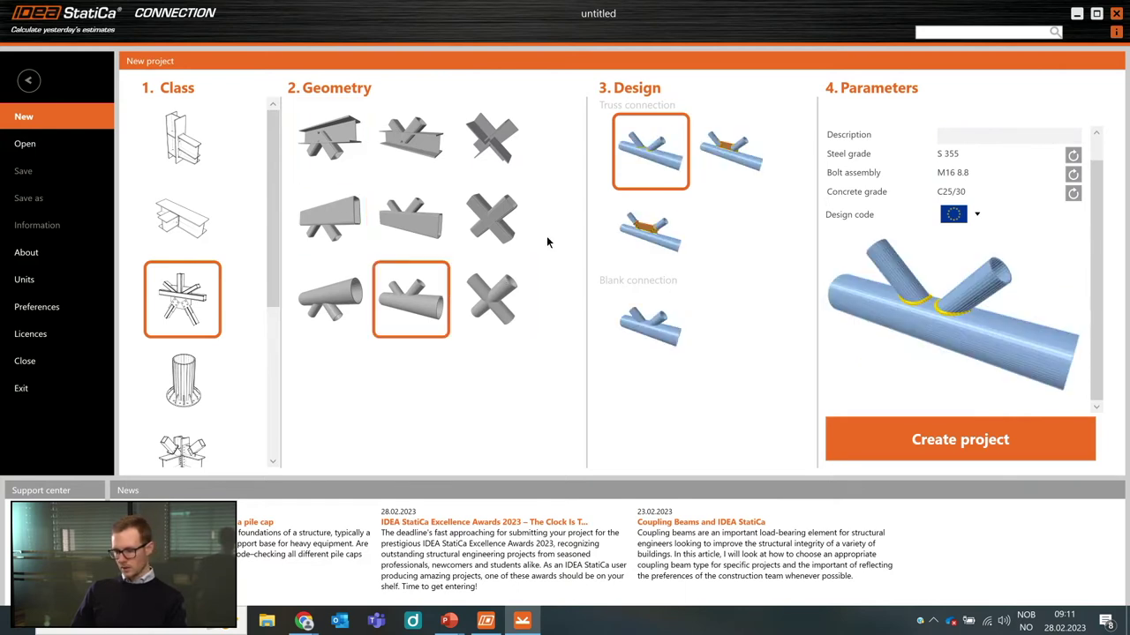
left_click(667, 241)
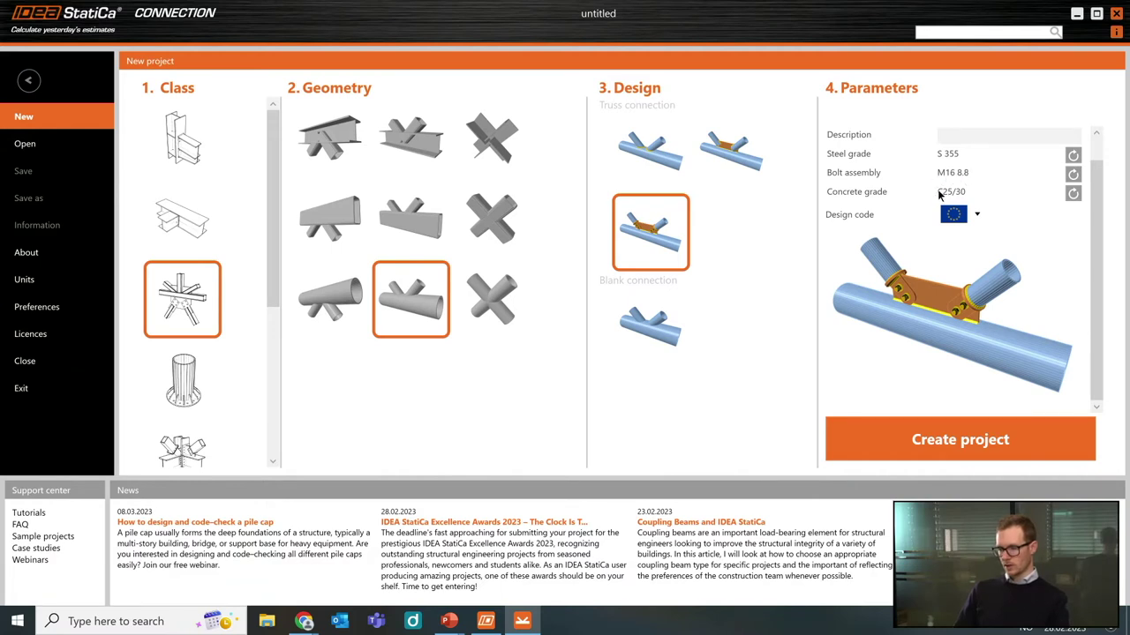
left_click(977, 215)
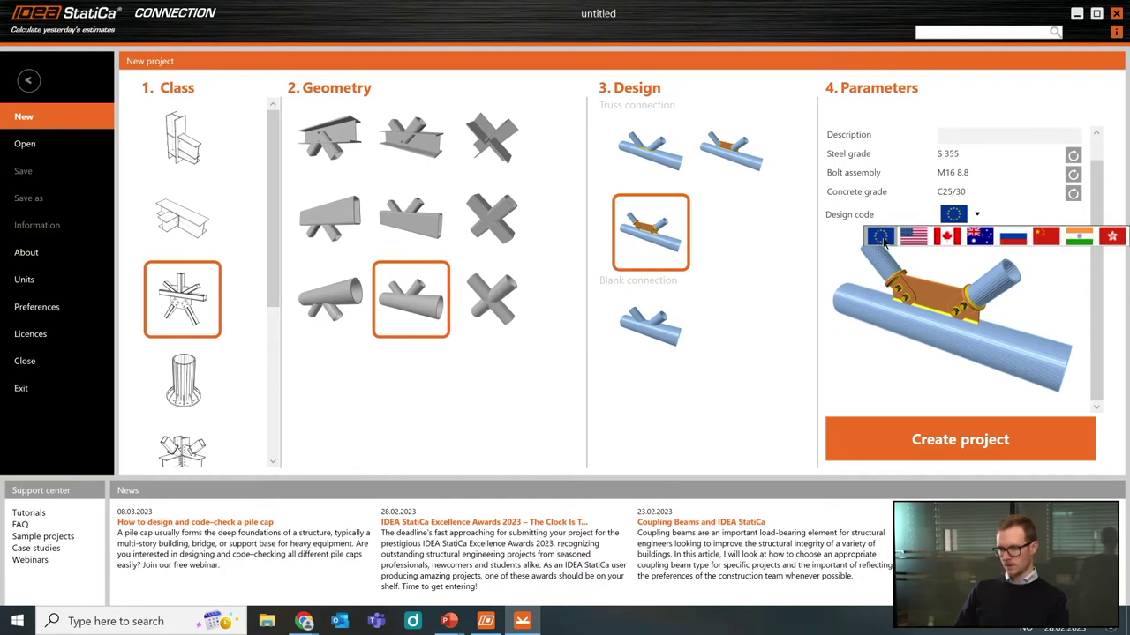
left_click(882, 238)
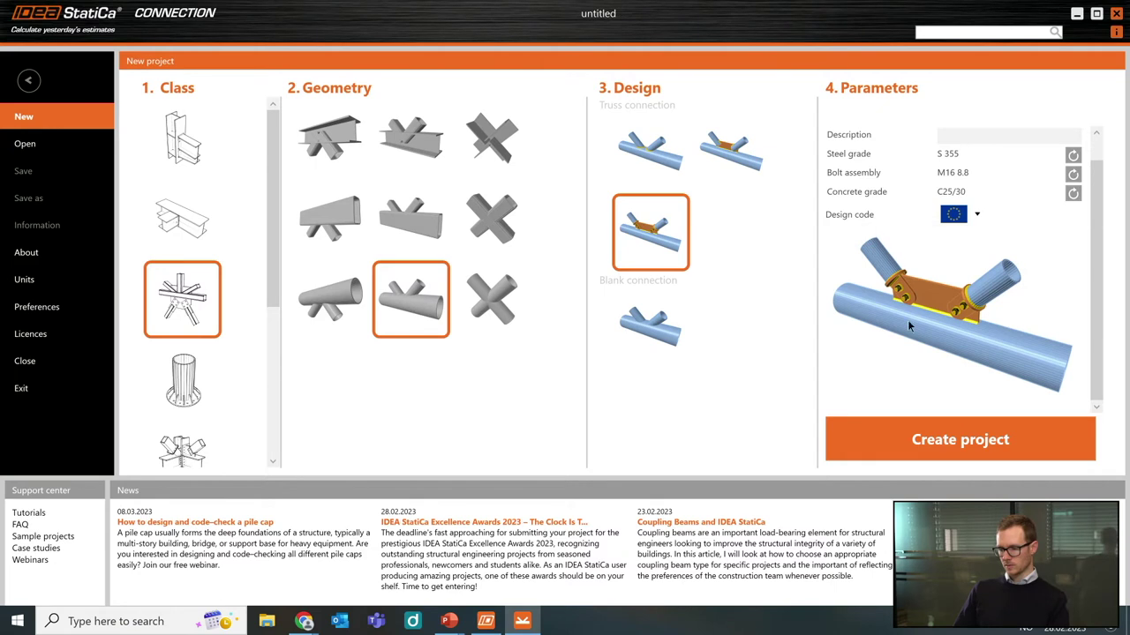
left_click(967, 442)
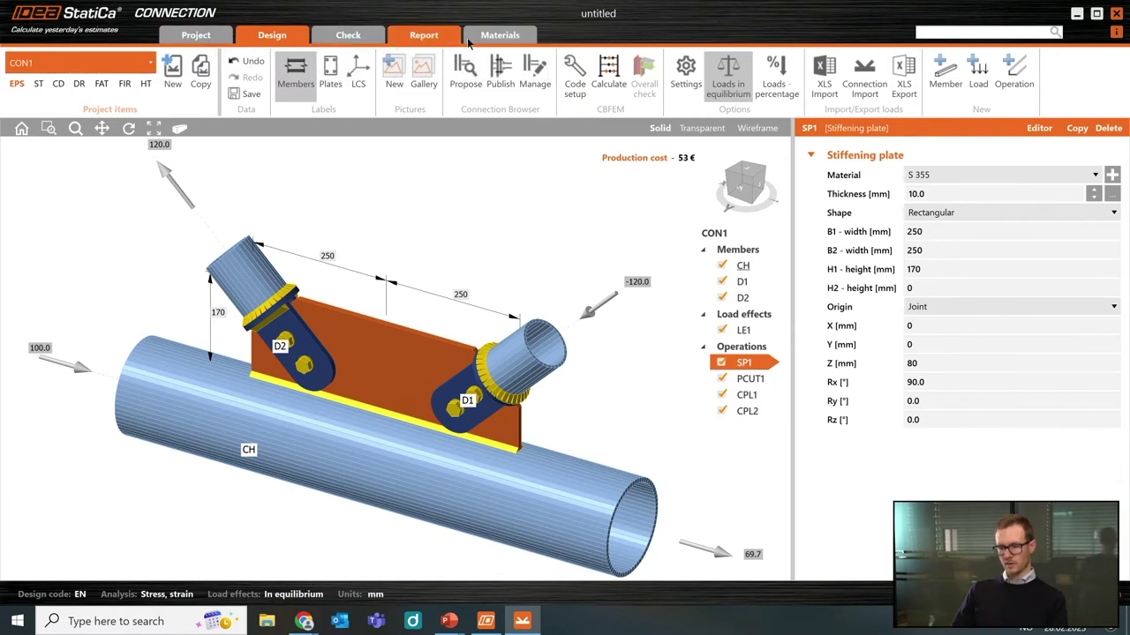
Examine the project's identification details and the editor for adding text and pictures to the report, leaving them blank.
scroll(375, 265, "down", 2)
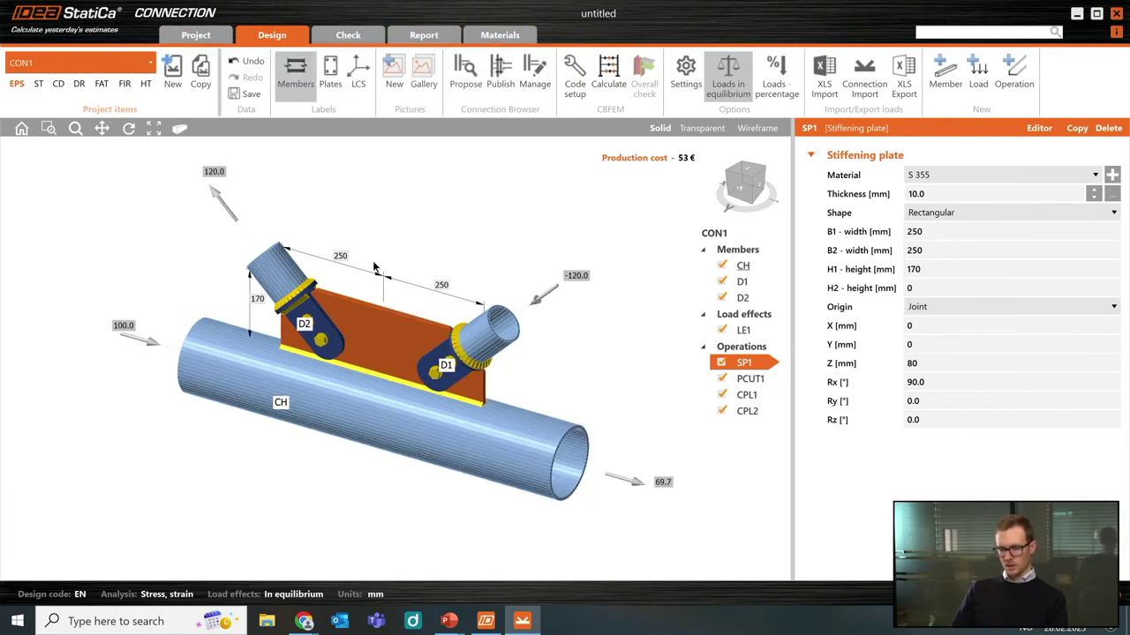
right_click_drag(419, 360, 394, 358)
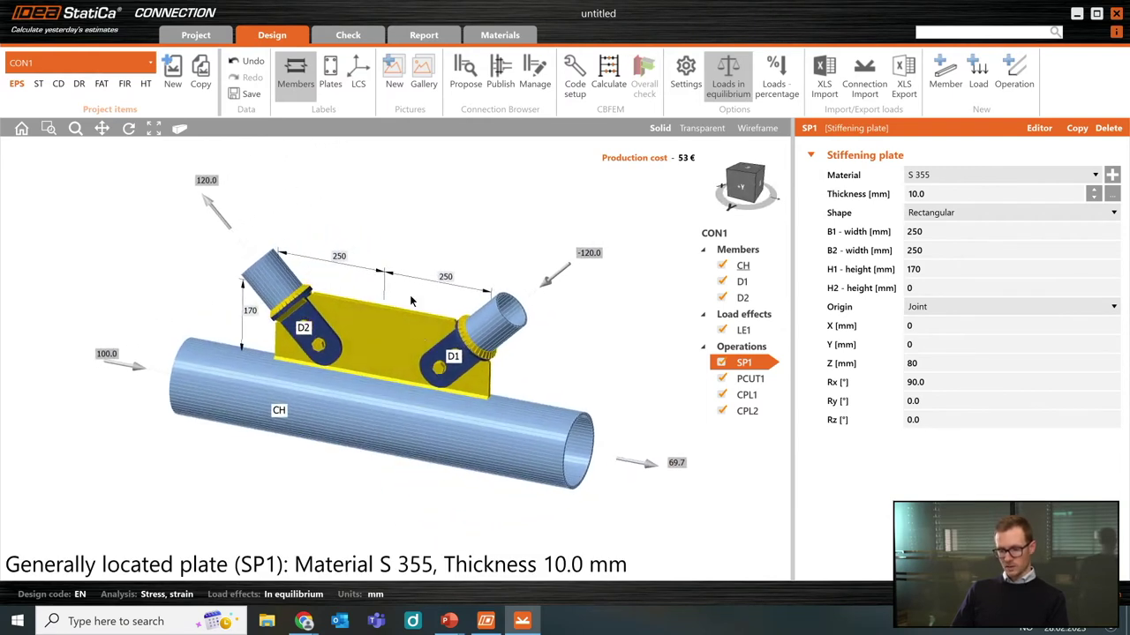
left_click(199, 36)
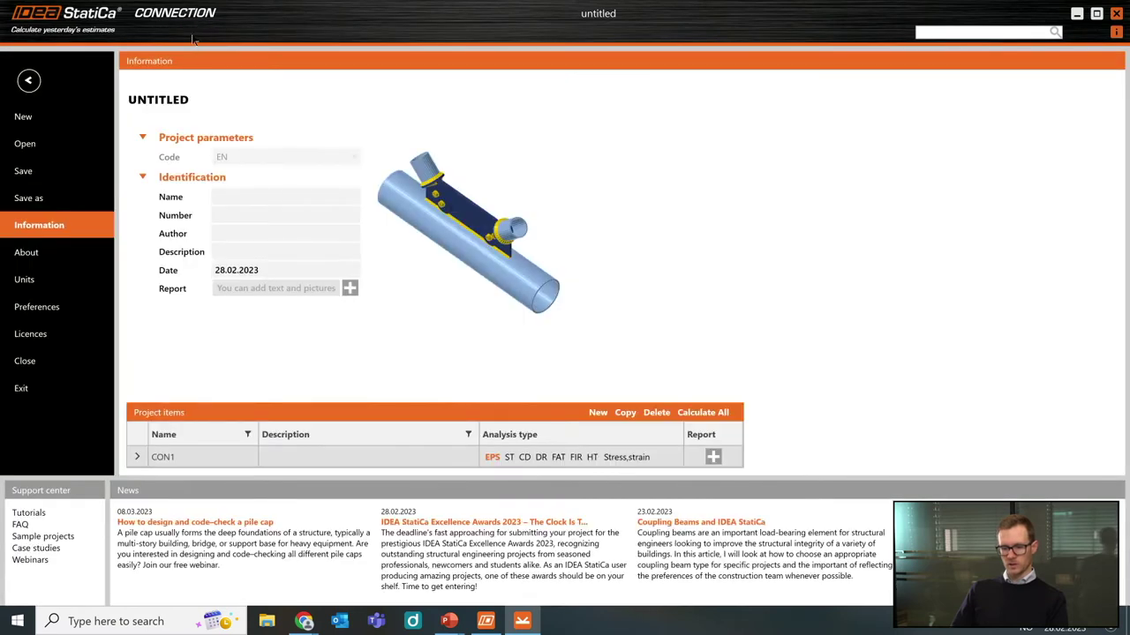
left_click(265, 197)
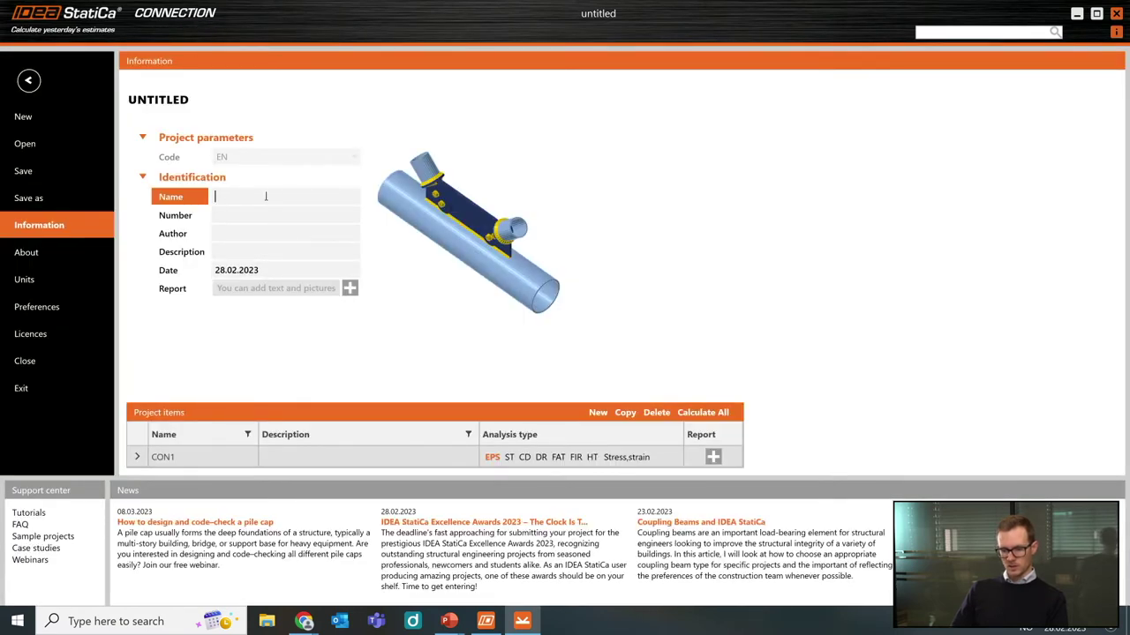
left_click(264, 218)
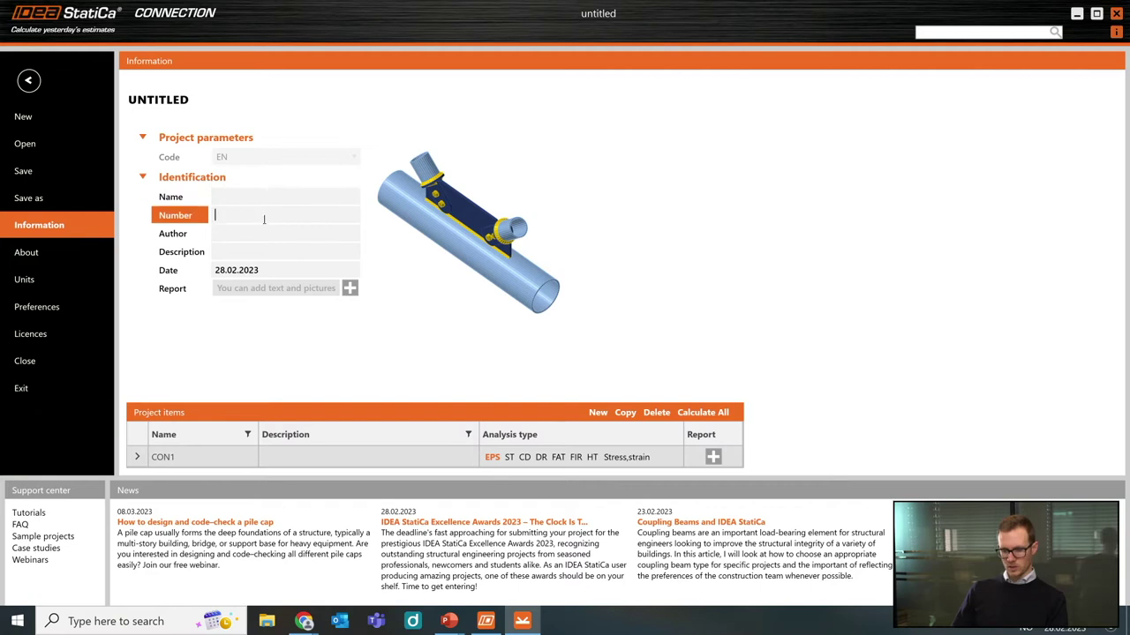
left_click(267, 289)
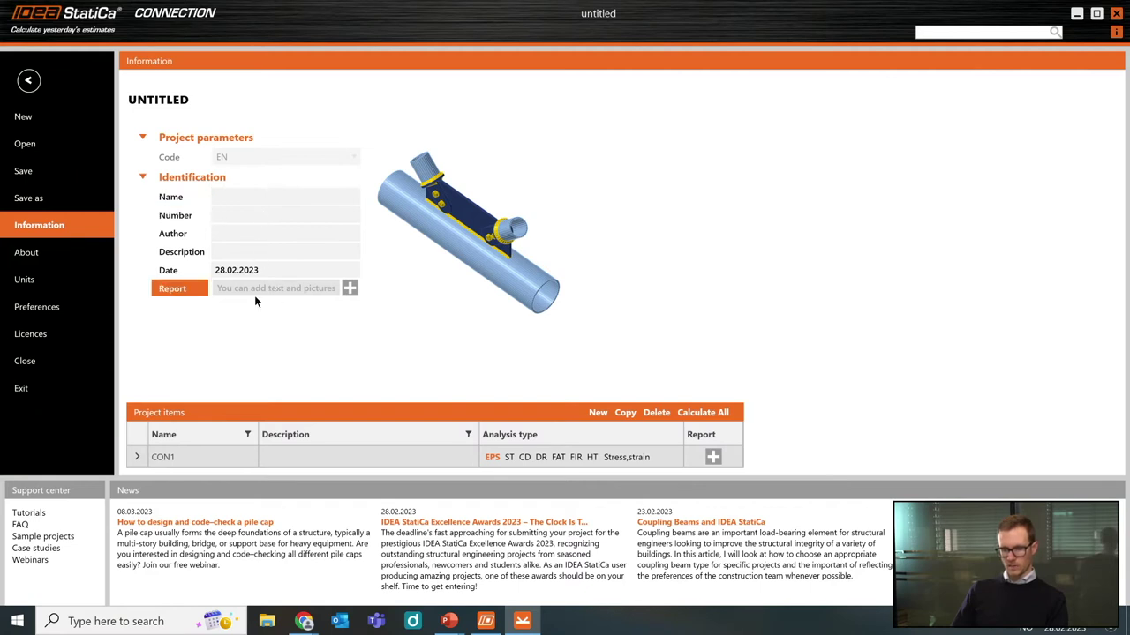
left_click(349, 289)
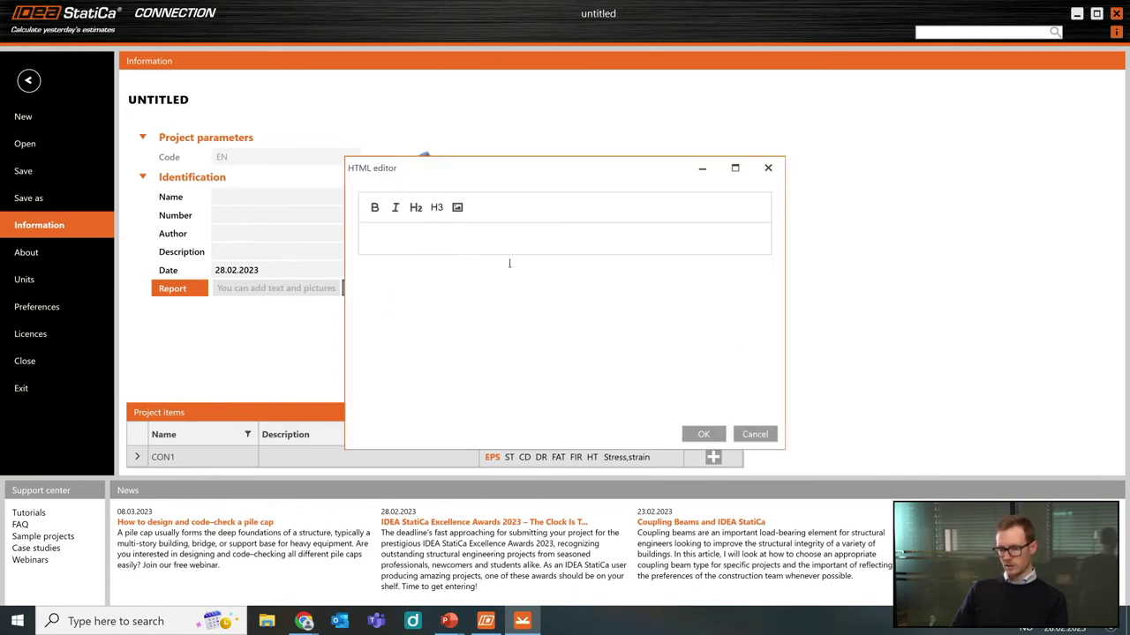
left_click(755, 435)
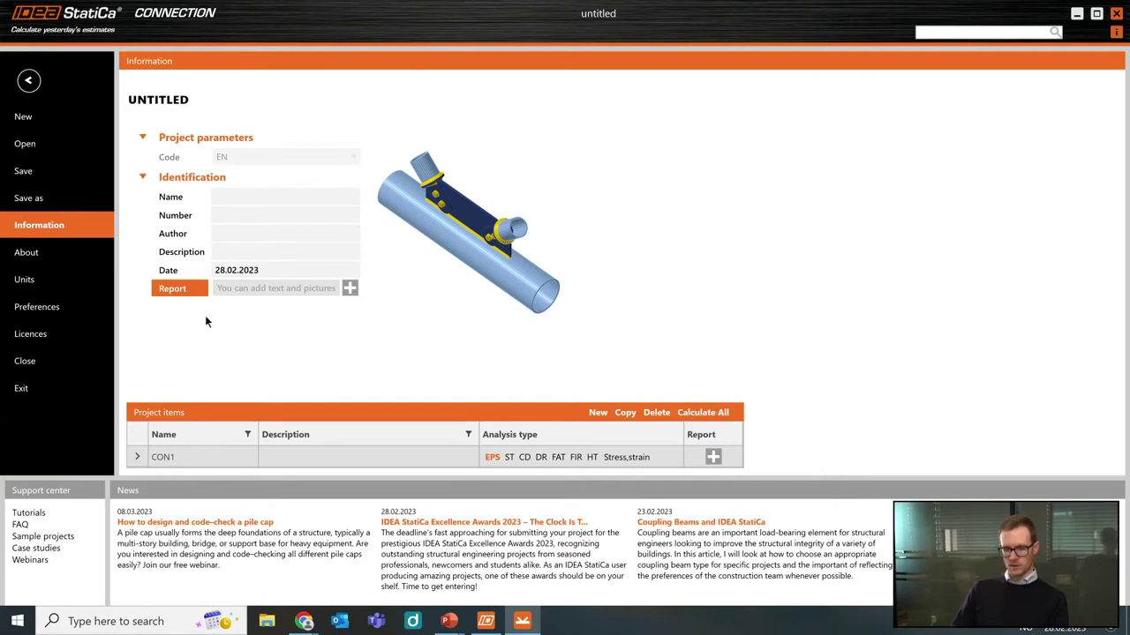
View the program's version information, unit settings and application preferences, and return to the connection design.
left_click(40, 255)
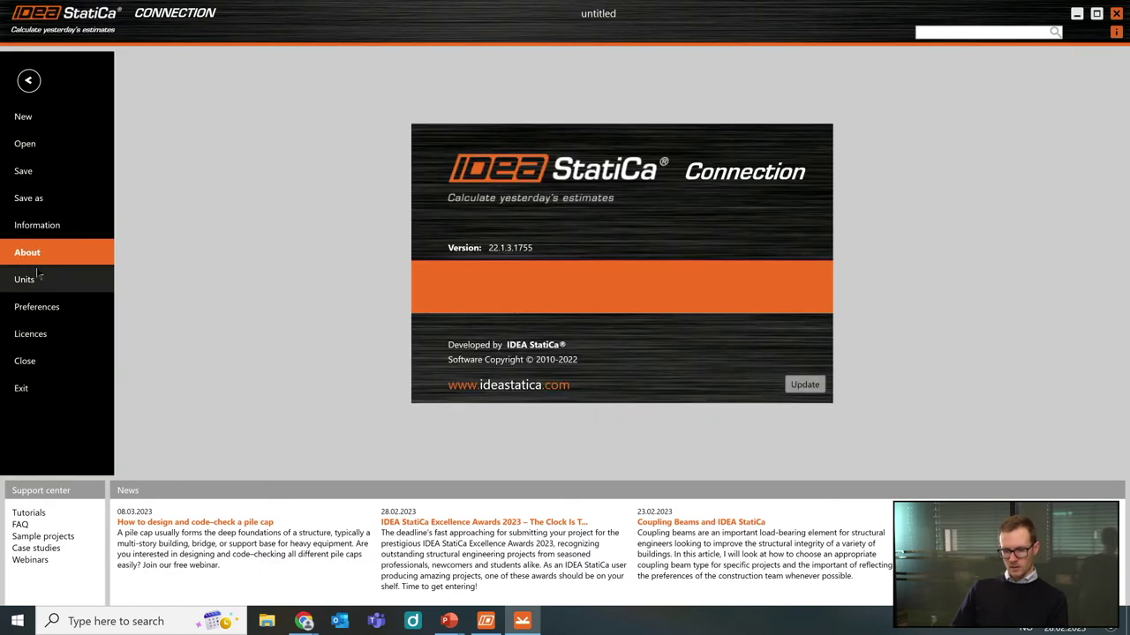
left_click(27, 280)
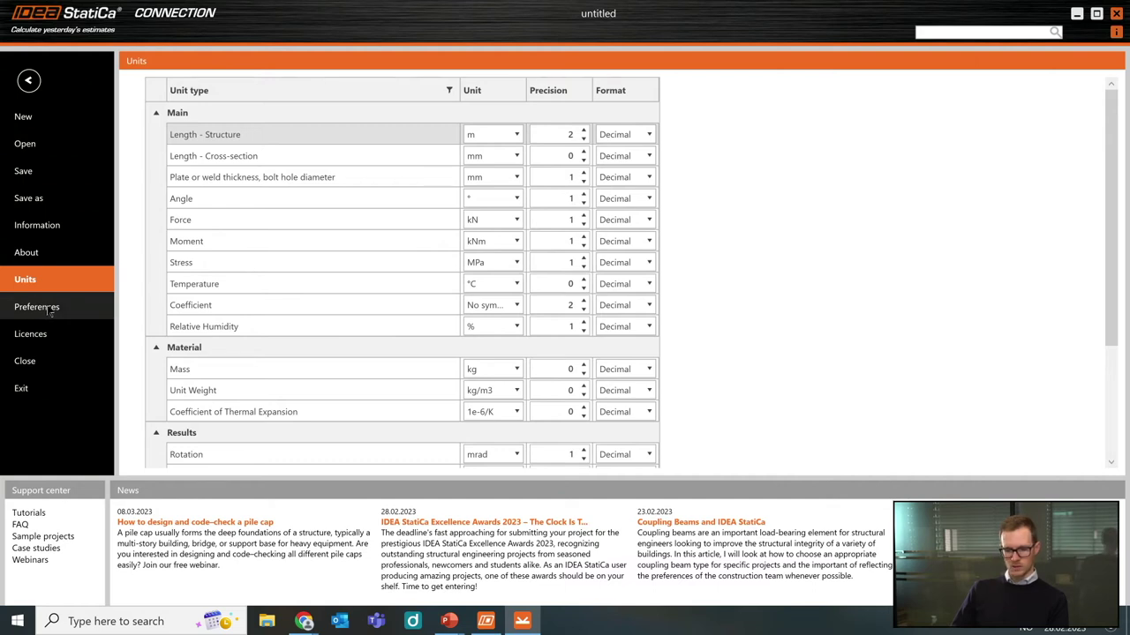
left_click(51, 309)
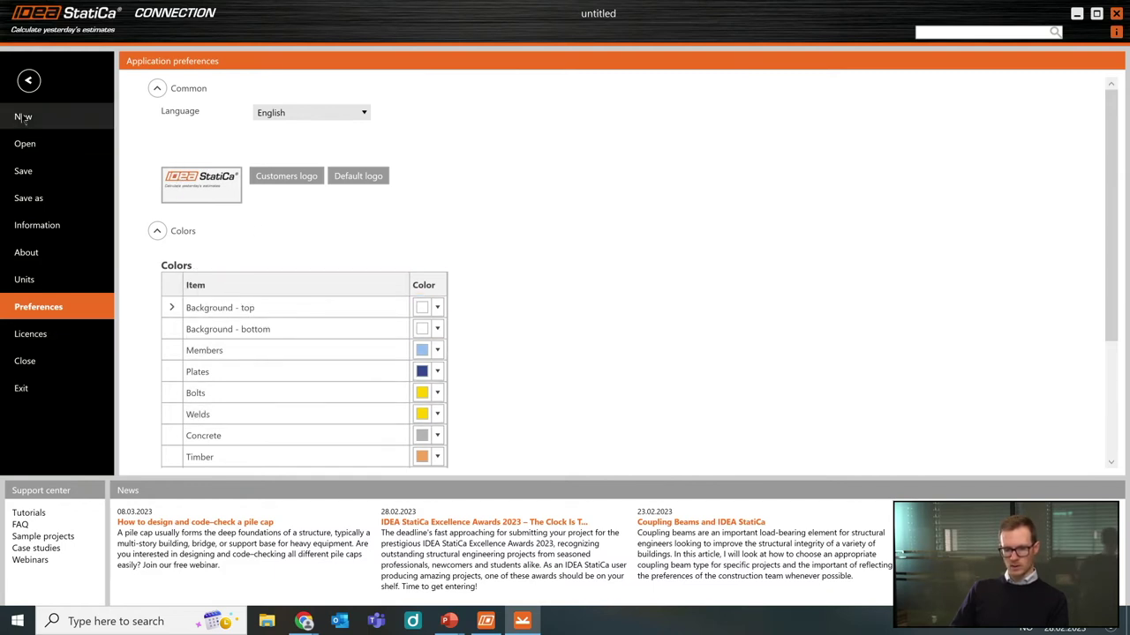
left_click(29, 82)
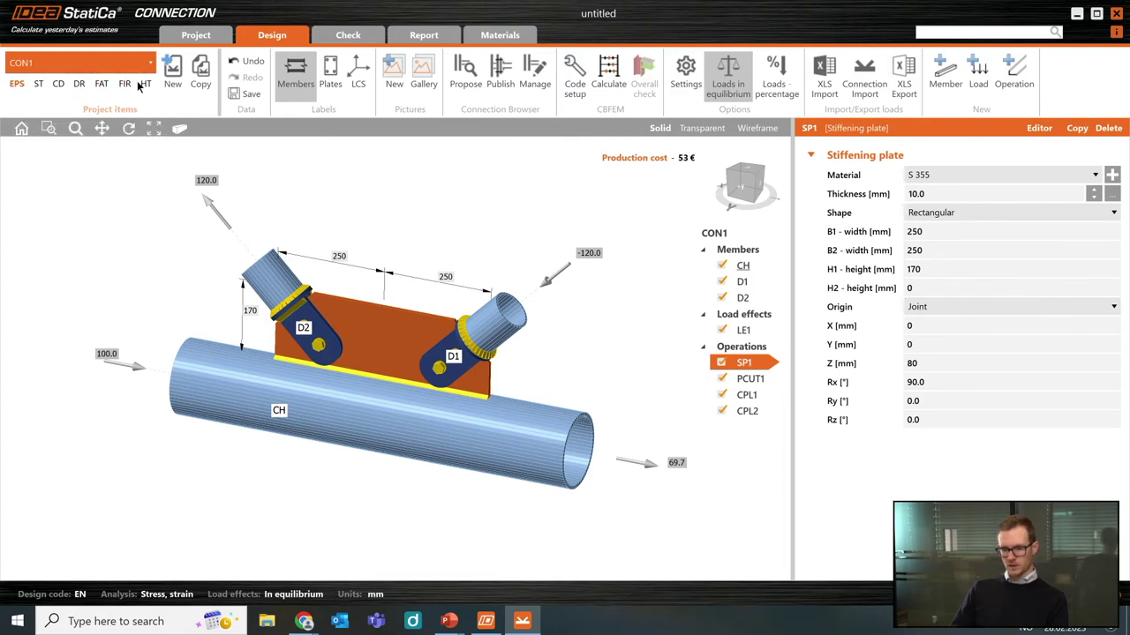
left_click(78, 64)
left_click(78, 65)
left_click(78, 65)
left_click(77, 66)
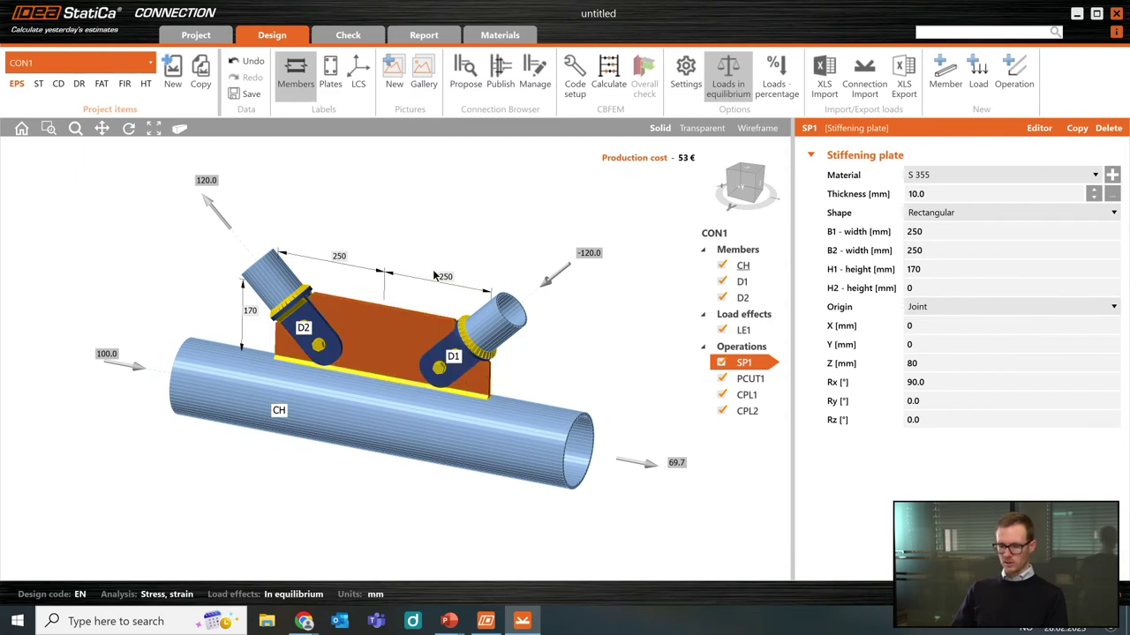
Preview the proposed designs for the current truss geometry, and view the saved private and company designs in the connection design manager.
left_click(465, 80)
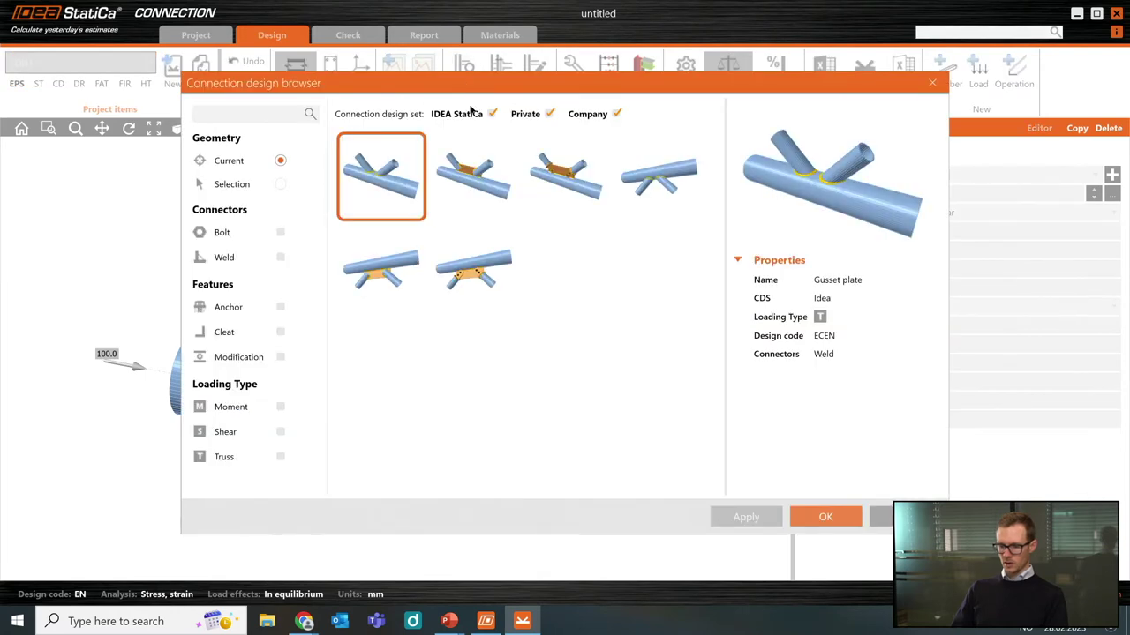
left_click(466, 179)
left_click(574, 180)
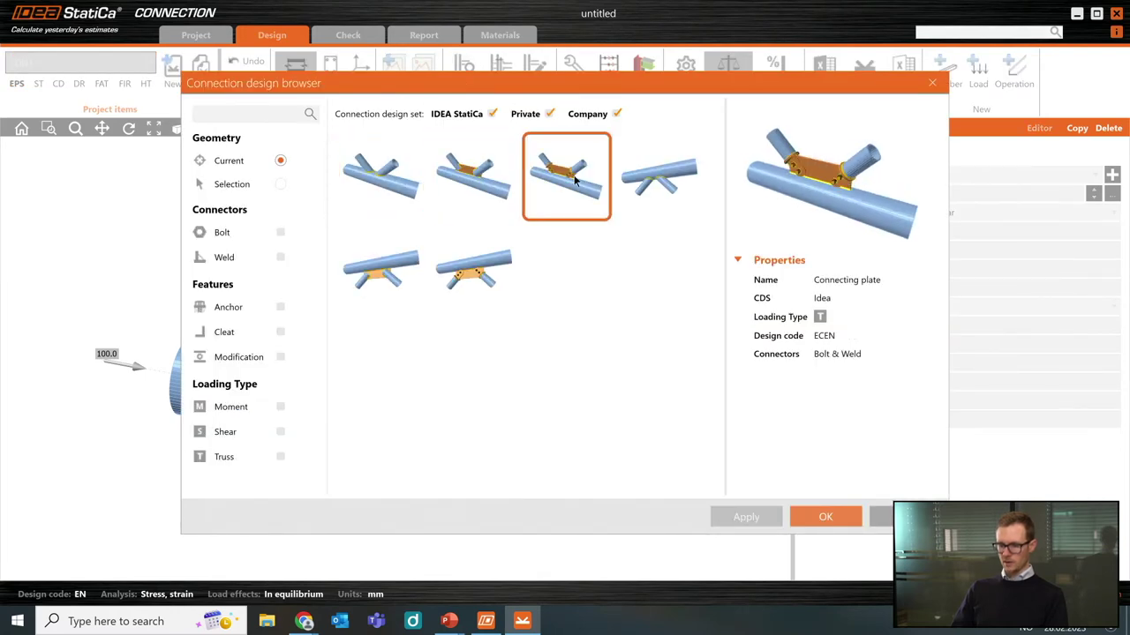
left_click(675, 186)
left_click(498, 274)
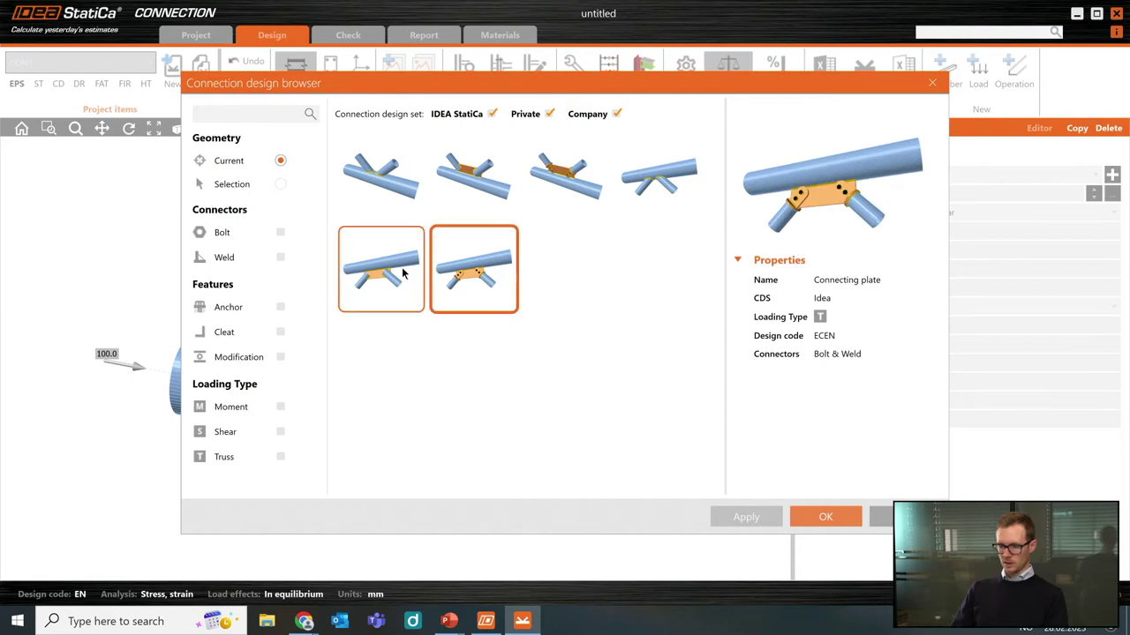
left_click(403, 274)
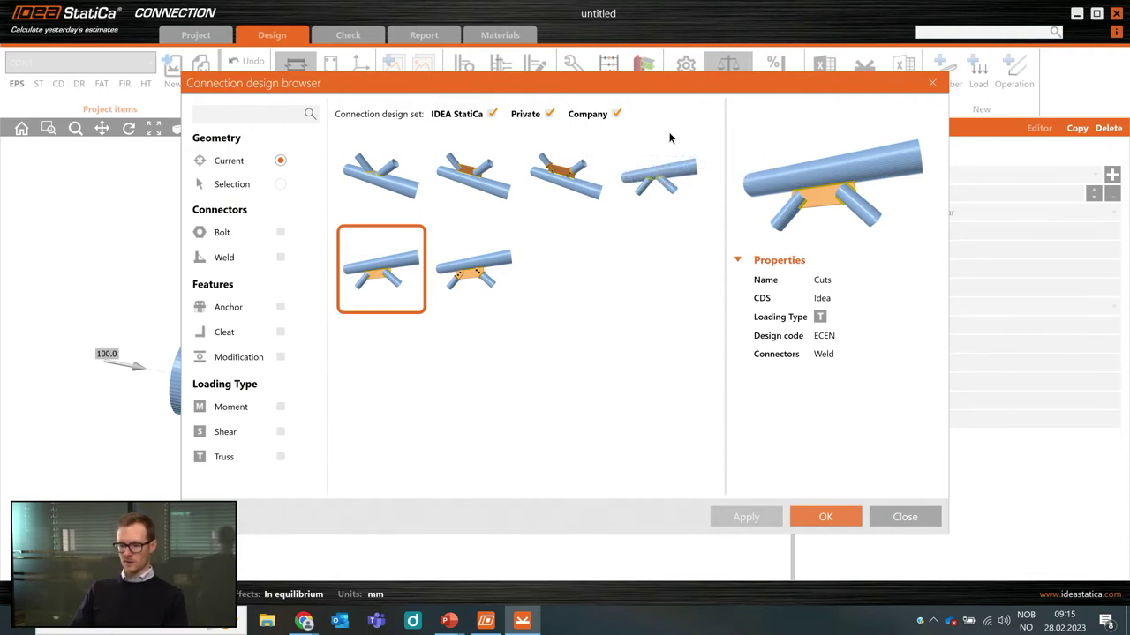
left_click(932, 83)
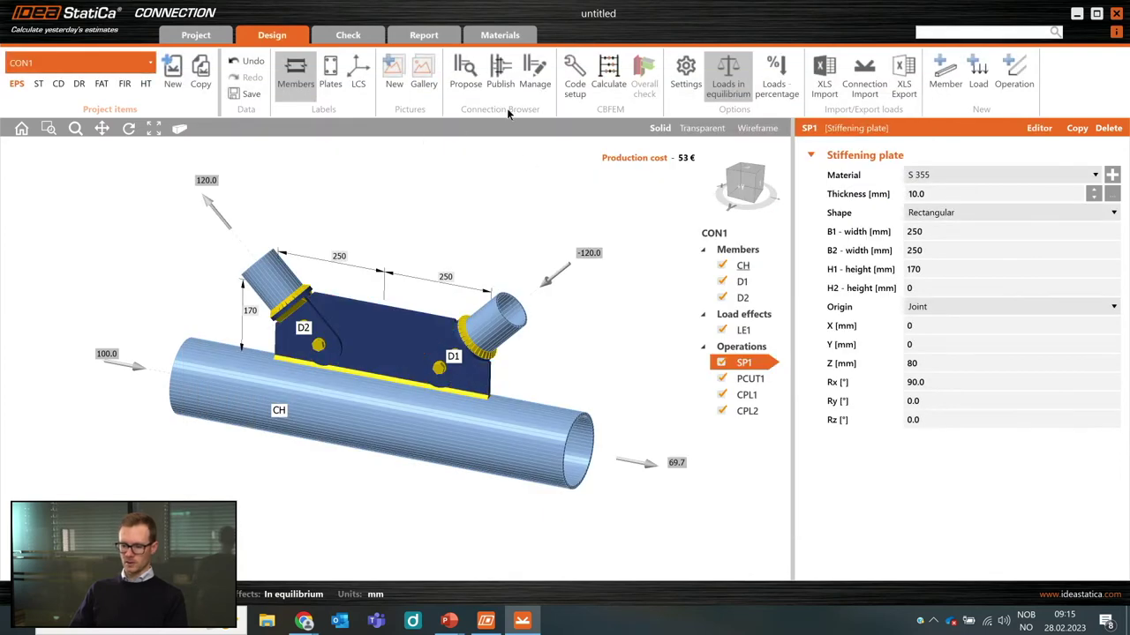
left_click(535, 88)
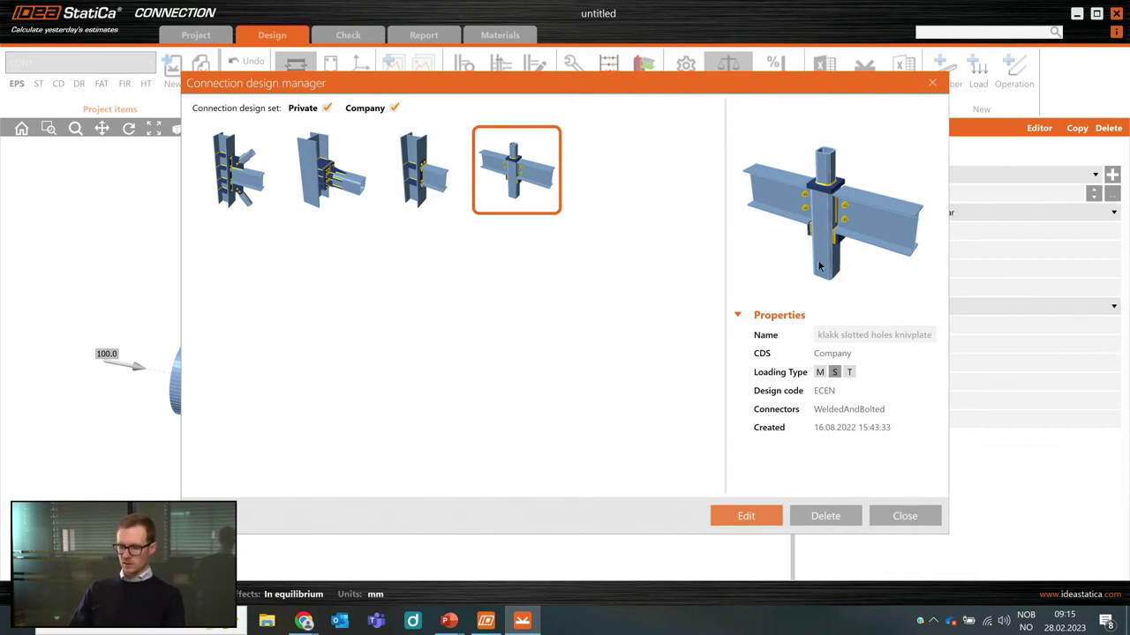
left_click(910, 517)
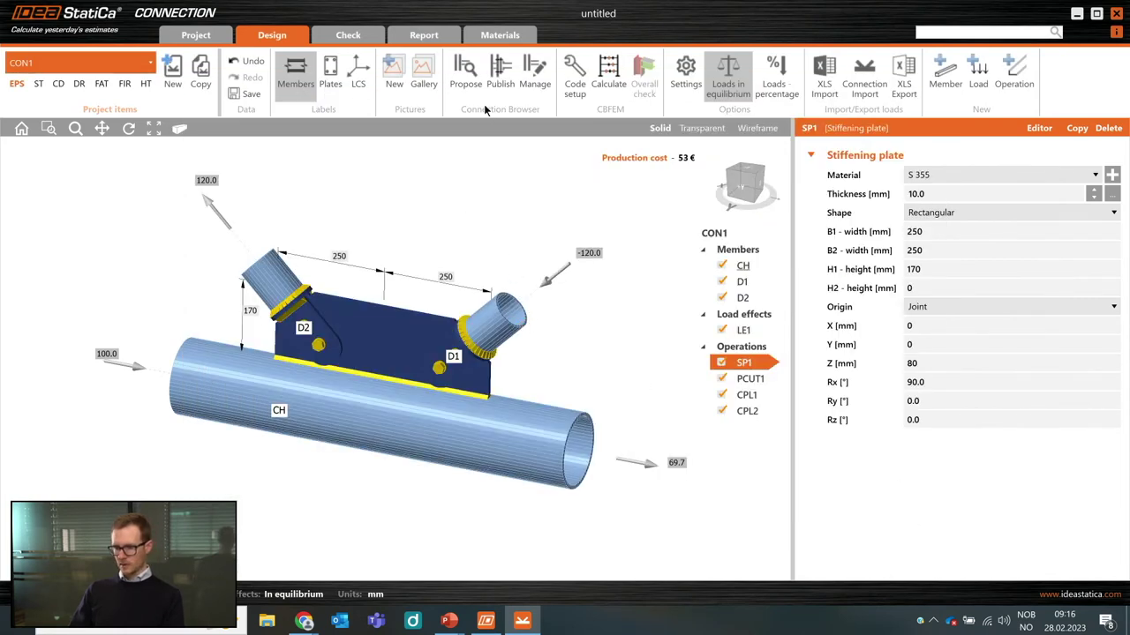
Enlarge the code and calculation settings dialog and reset its values, including the partial safety factors, to the defaults.
left_click(574, 86)
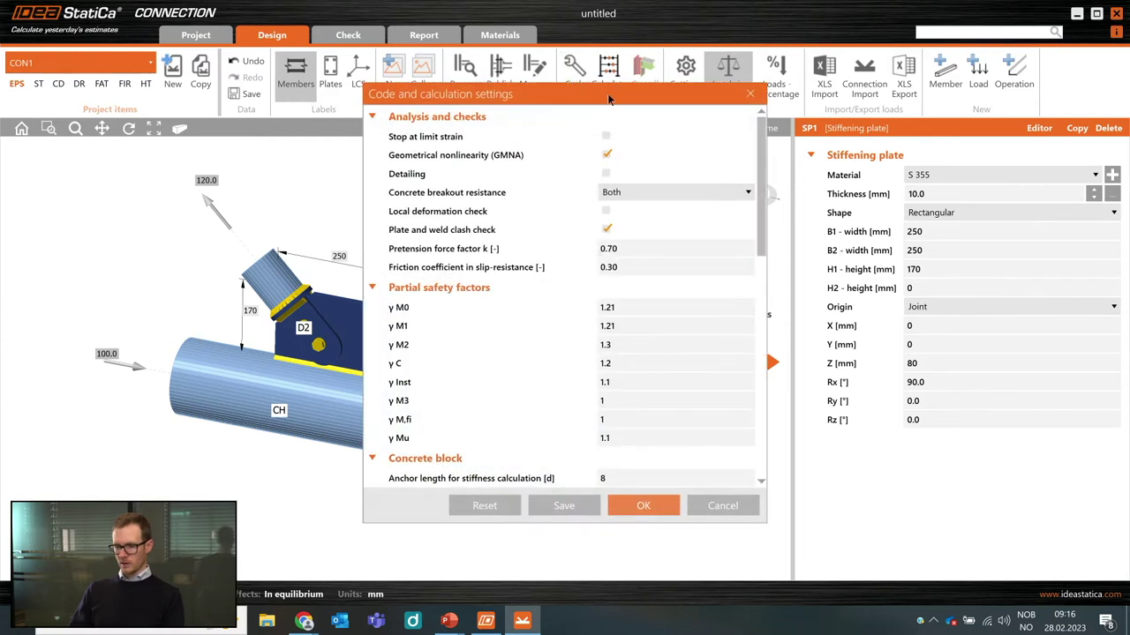
left_click_drag(608, 99, 514, 62)
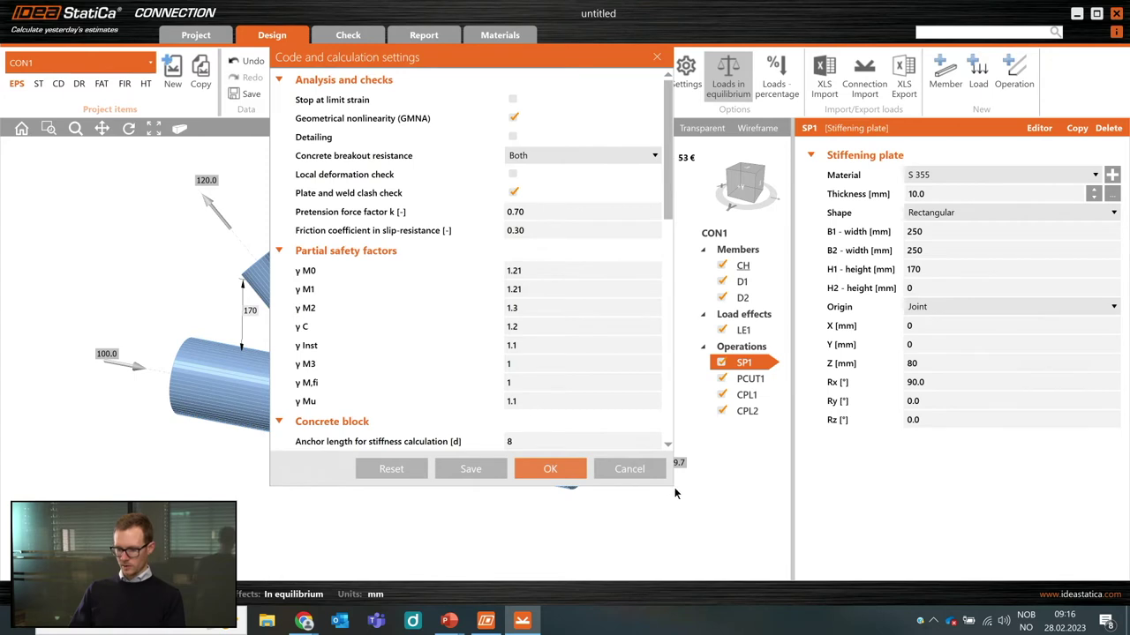
left_click_drag(671, 483, 723, 569)
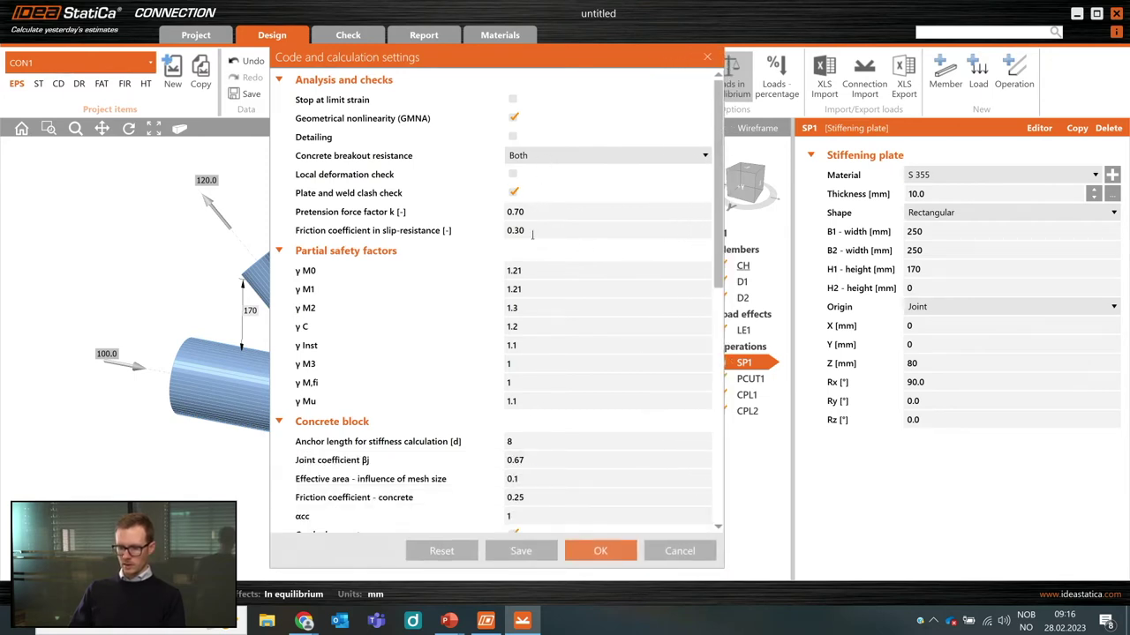
left_click(533, 270)
left_click(535, 290)
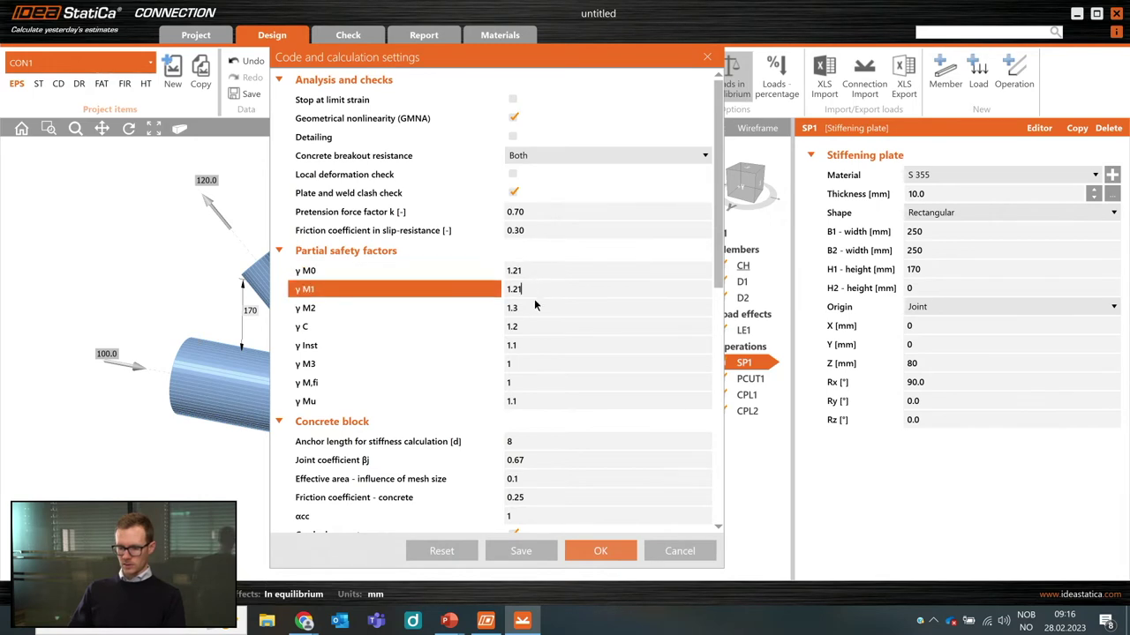
left_click(534, 308)
left_click(443, 551)
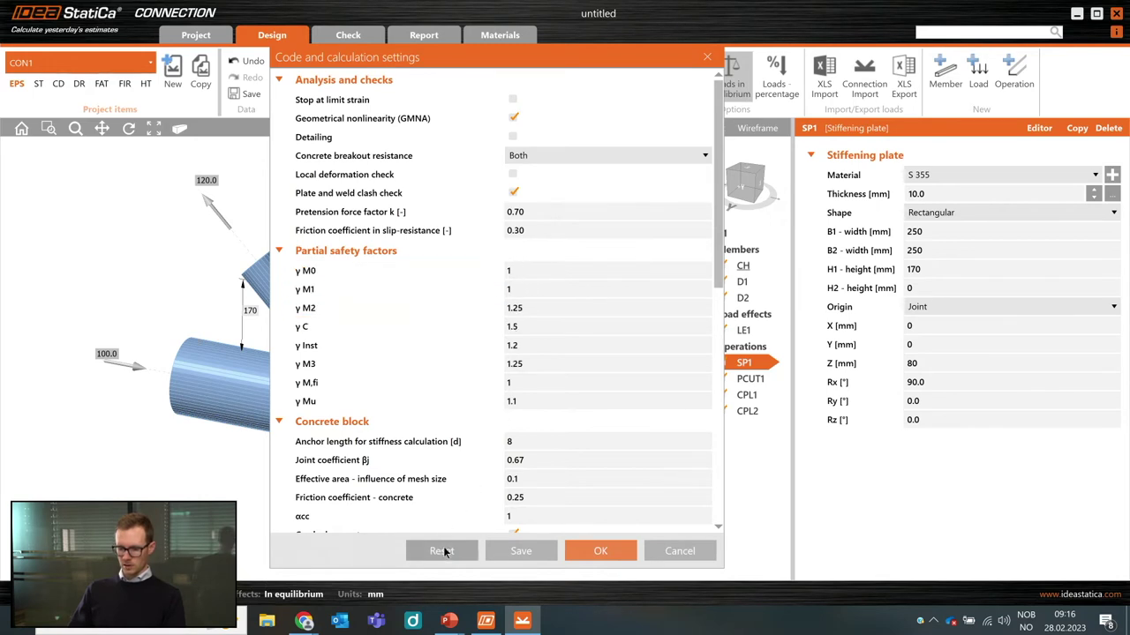
Examine the partial safety factors, the concrete block settings and the limit plastic strain in the check settings.
left_click(550, 271)
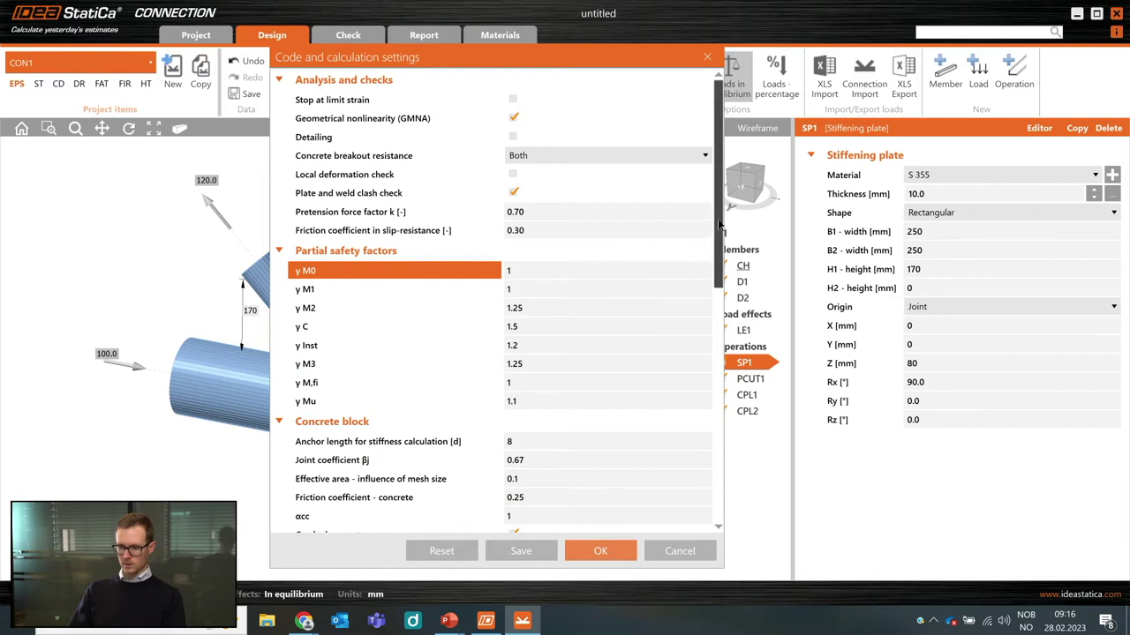
scroll(708, 327, "down", 5)
scroll(708, 327, "down", 1)
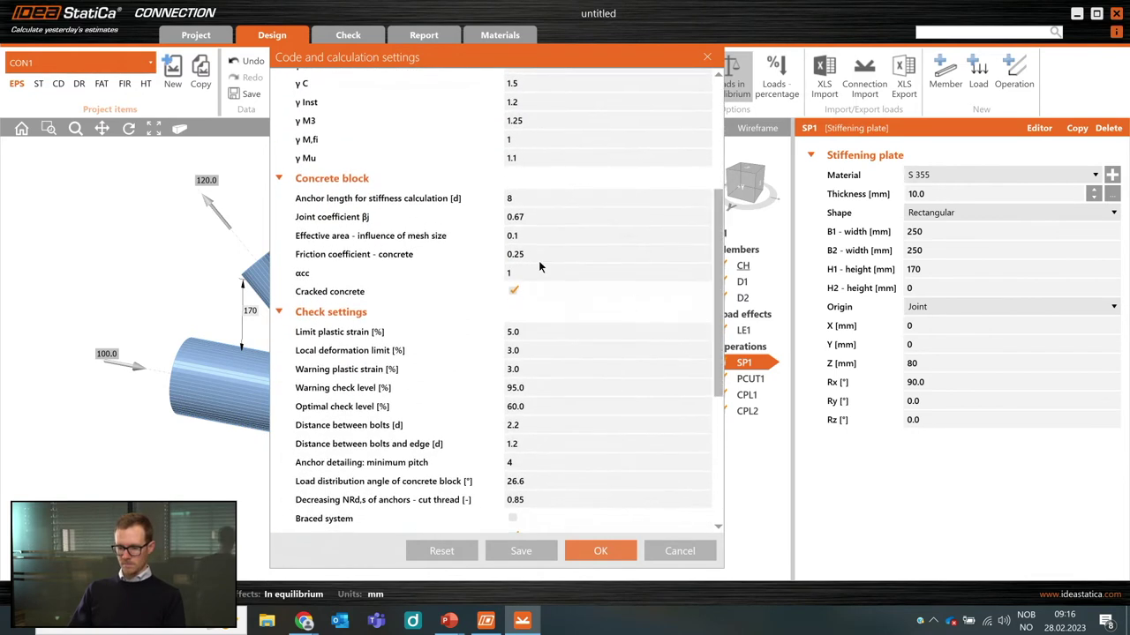
mouse_move(332, 256)
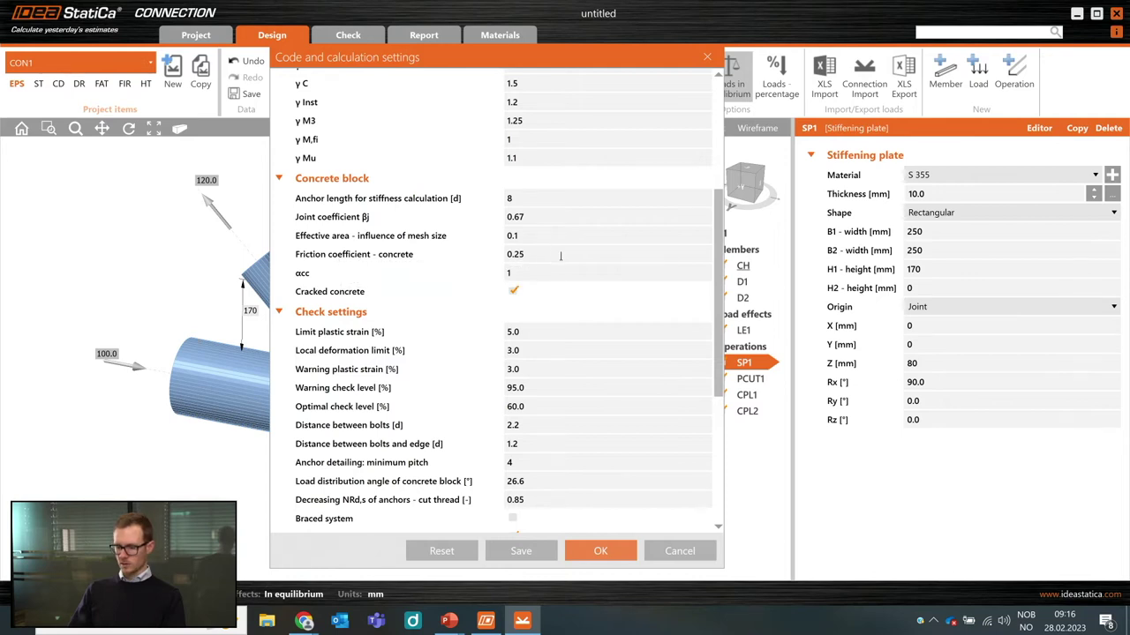
left_click(563, 333)
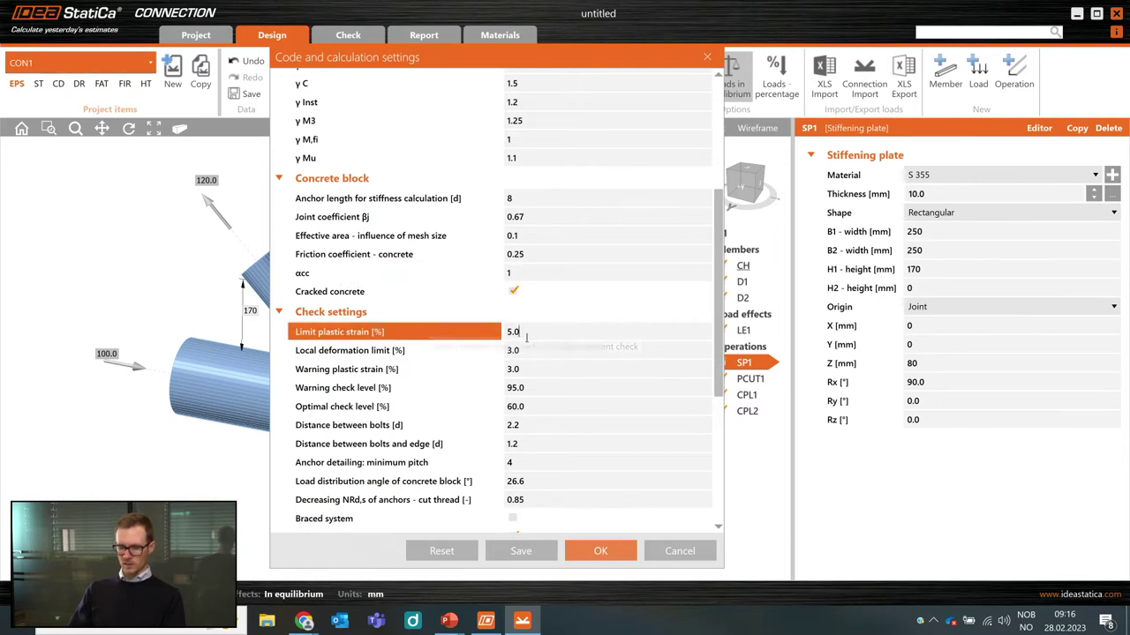
Examine the model and mesh settings, including the element counts on the biggest member web and RHS web and the analysis iterations.
left_click_drag(712, 318, 699, 444)
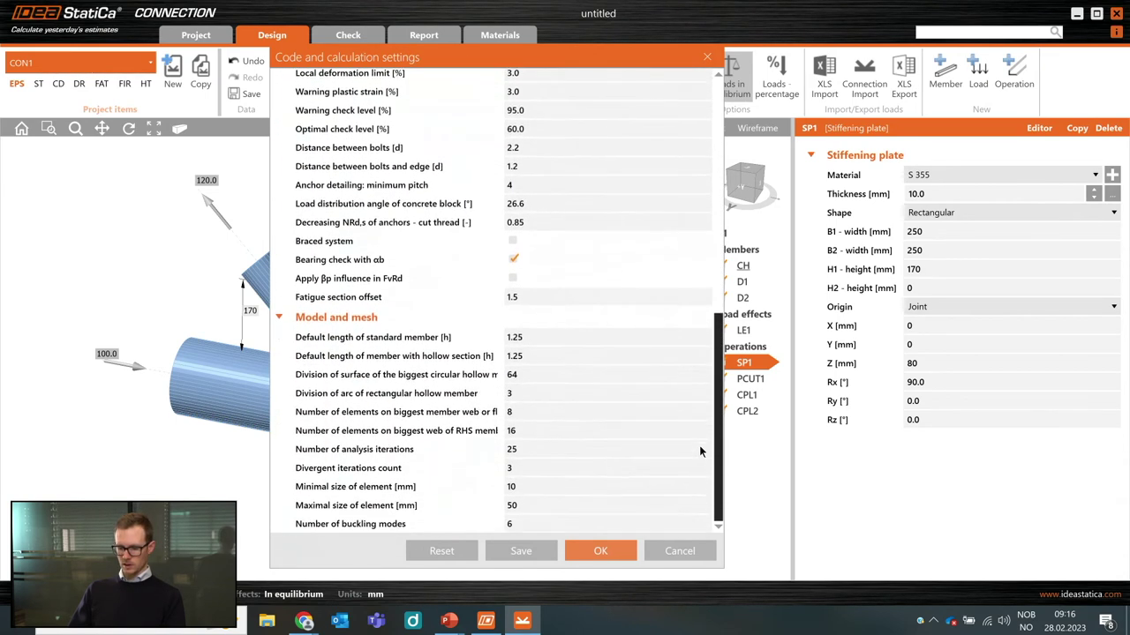
left_click(535, 412)
left_click(537, 432)
left_click(543, 451)
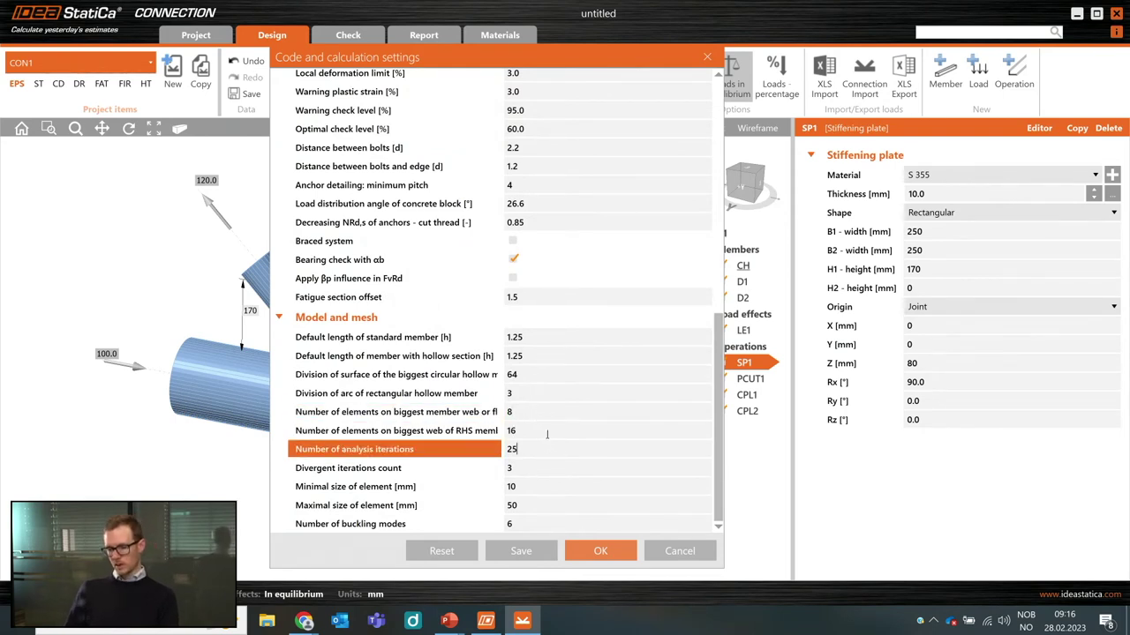
left_click(545, 431)
left_click(548, 412)
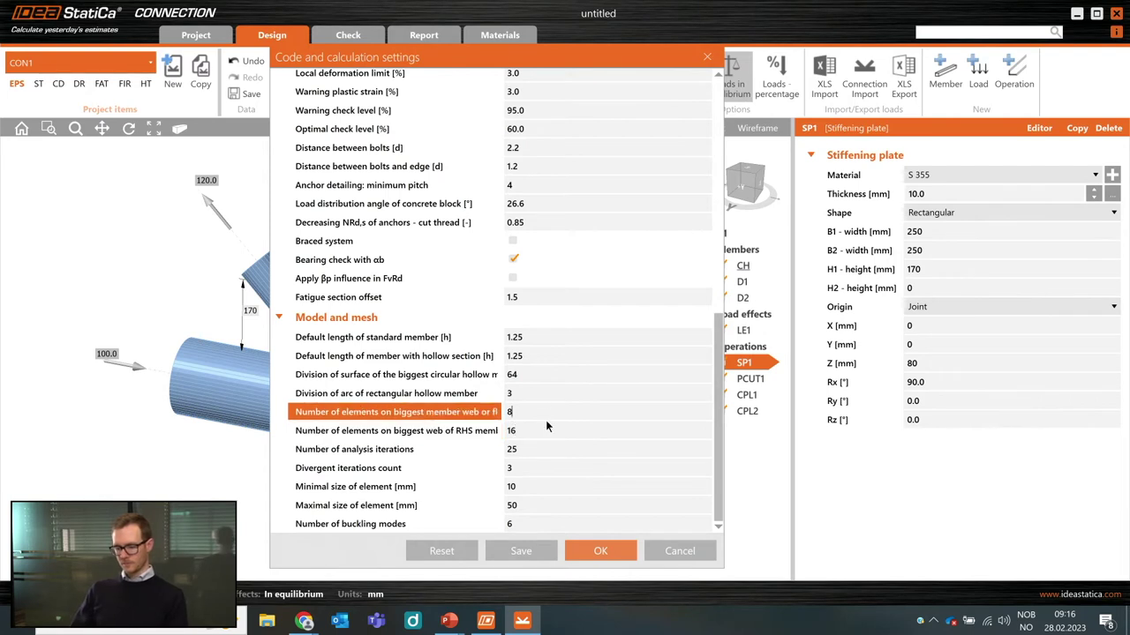
left_click(548, 431)
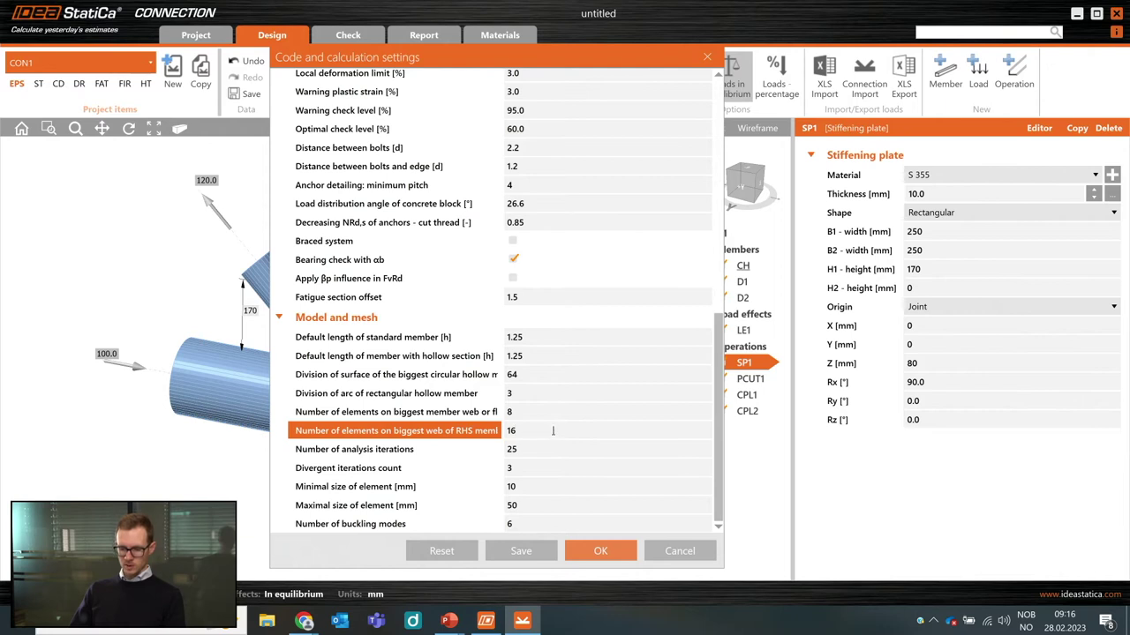
Move the code and calculation settings dialog off the joint model, review the element and iteration counts again, and close it without saving.
left_click_drag(457, 52, 770, 55)
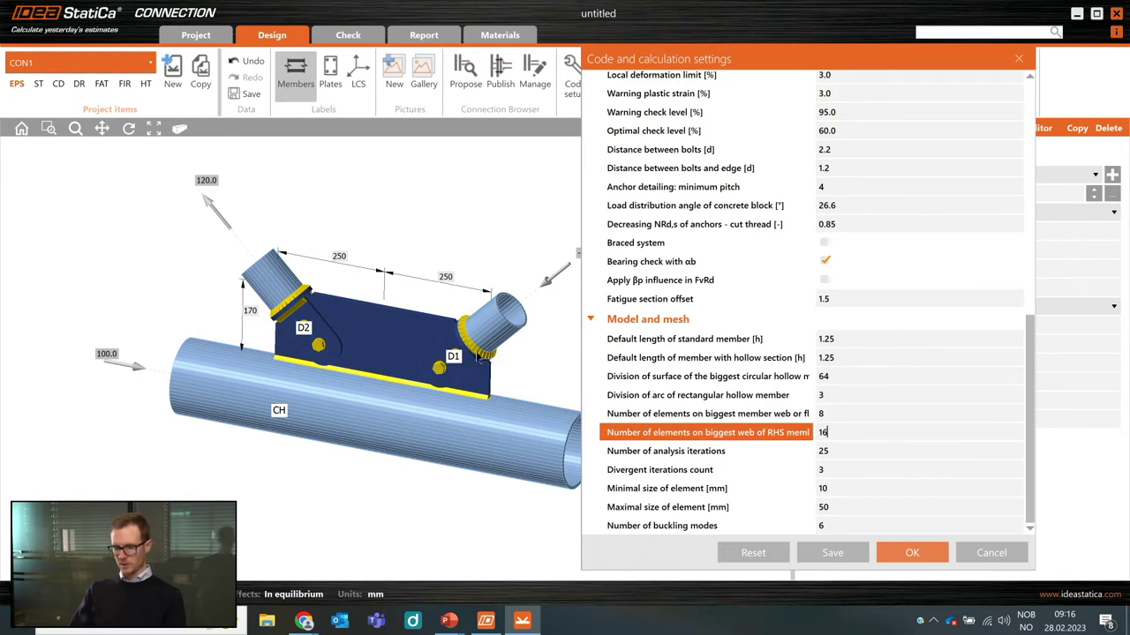
left_click(843, 413)
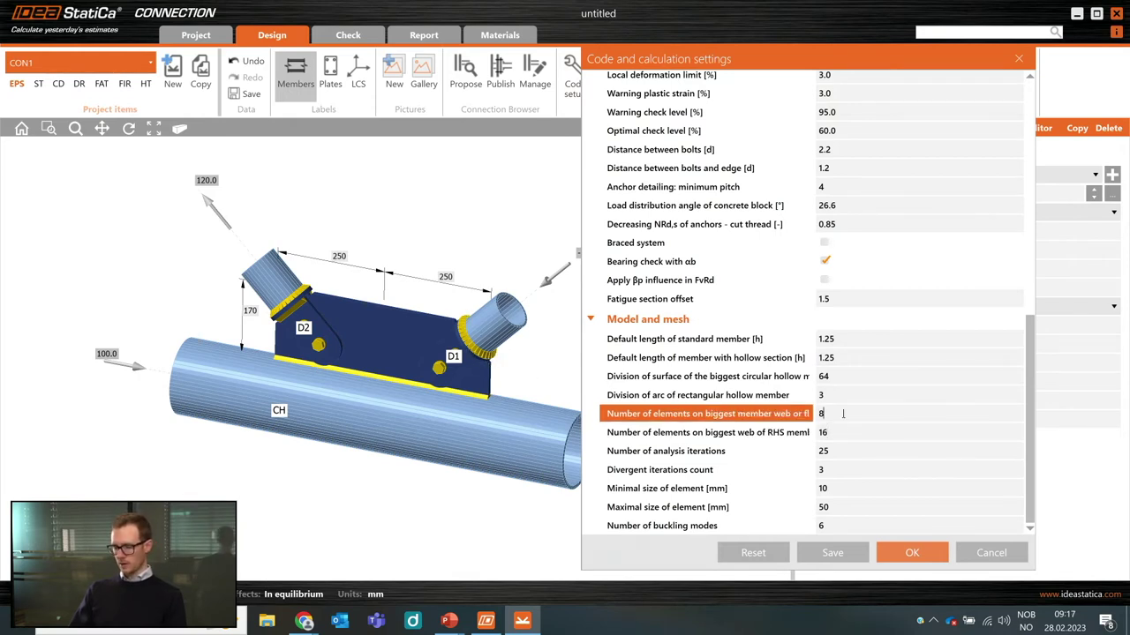
left_click(841, 432)
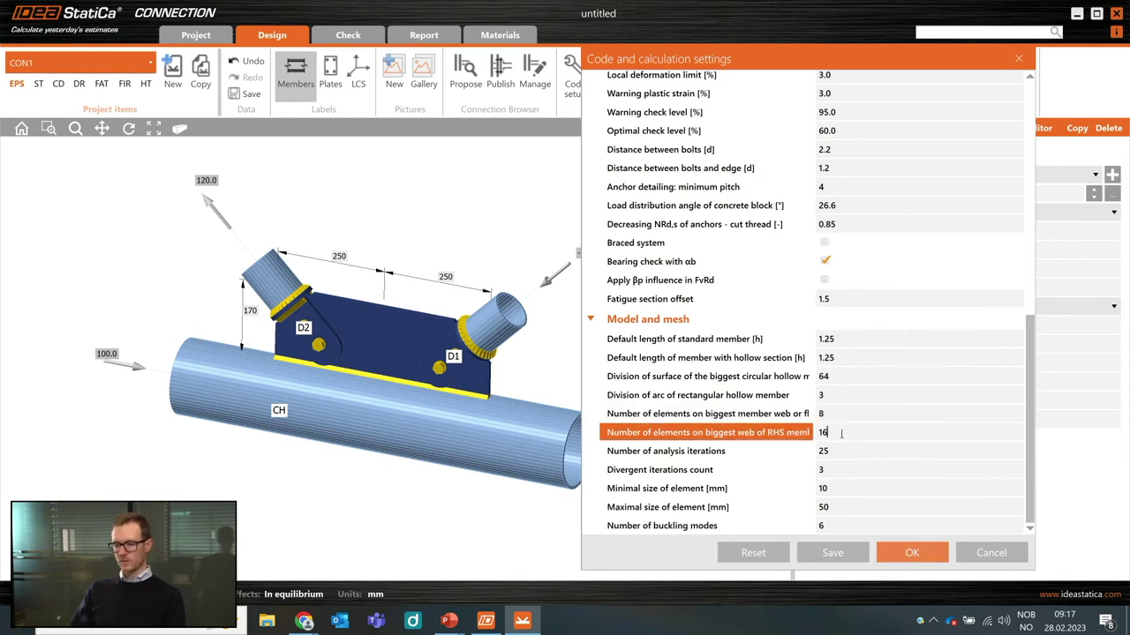
left_click(858, 452)
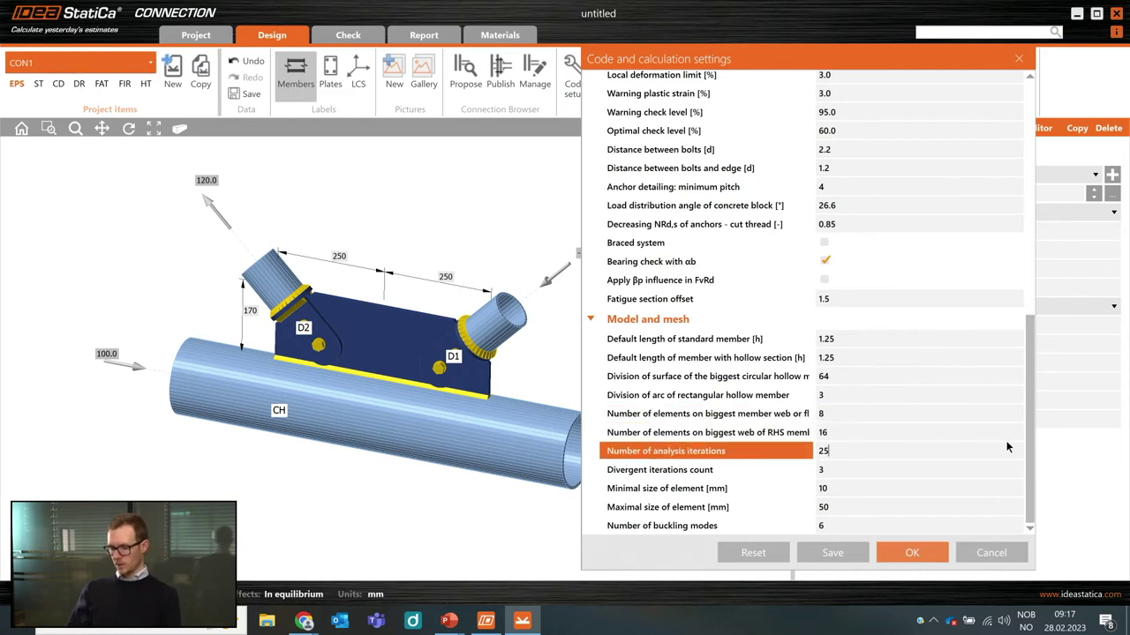
scroll(1031, 425, "up", 1)
scroll(1031, 425, "down", 2)
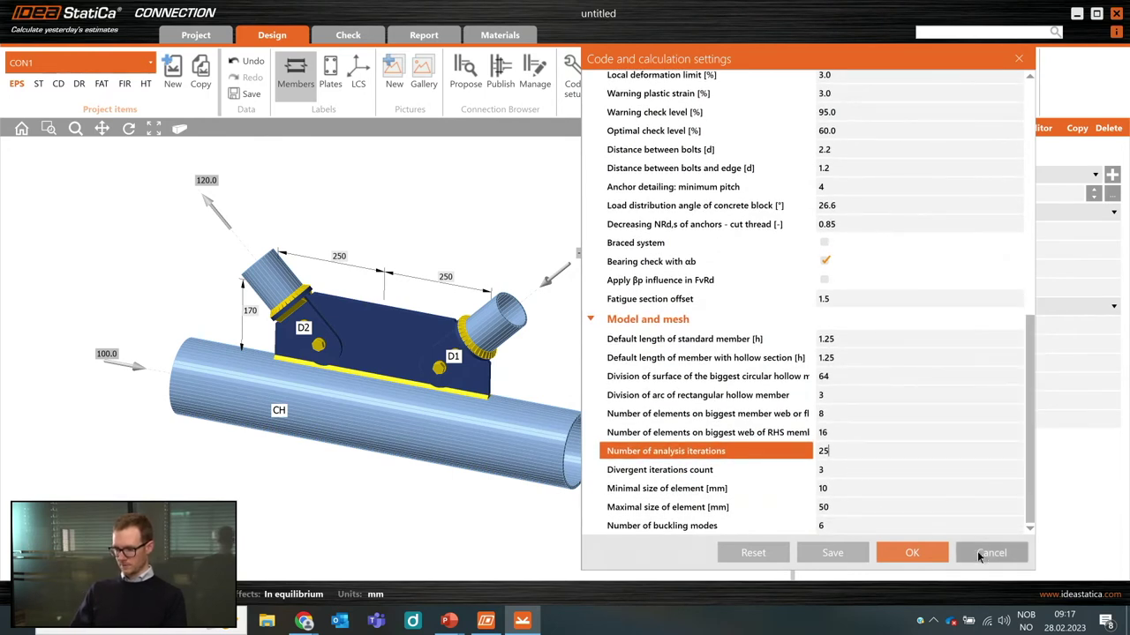
left_click(991, 553)
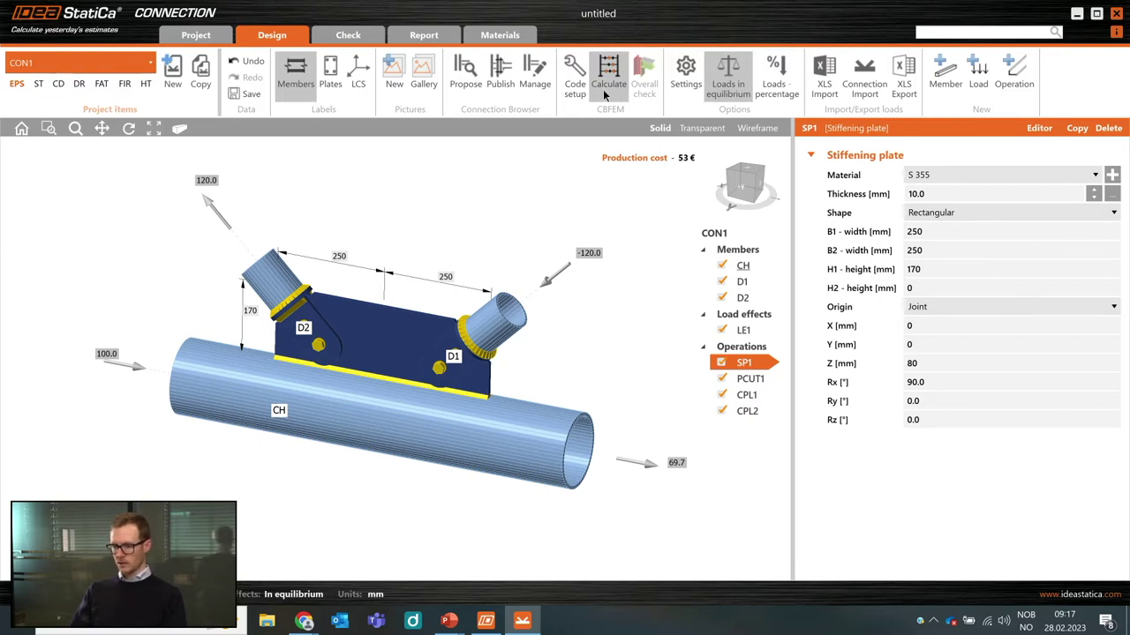
Try Nok as the currency unit symbol in the cost user preferences.
left_click(686, 84)
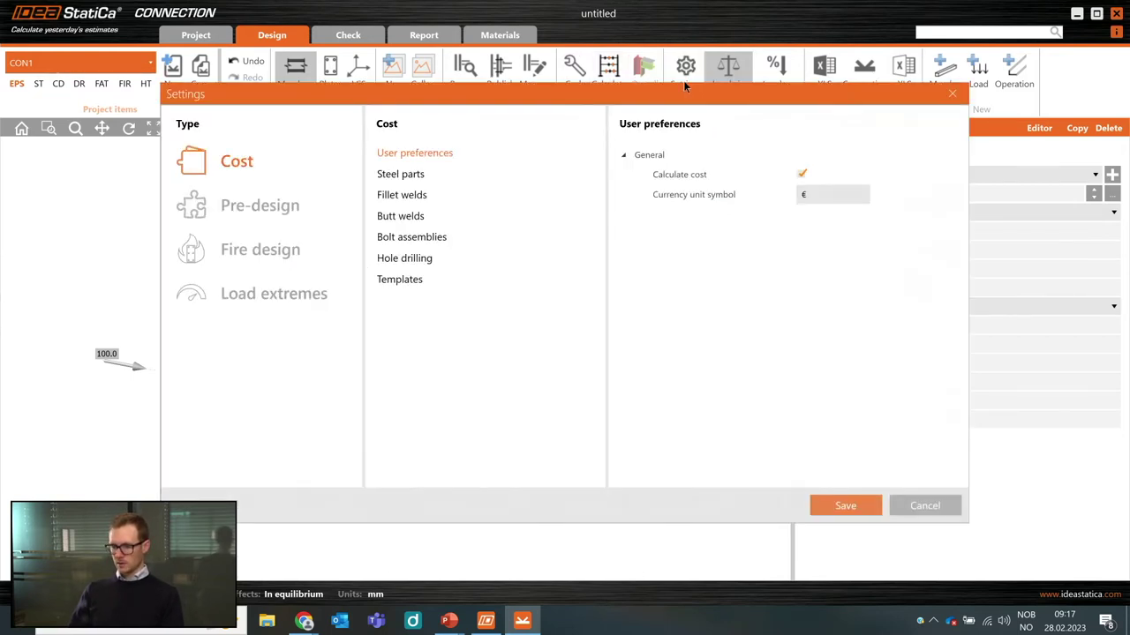
left_click(415, 175)
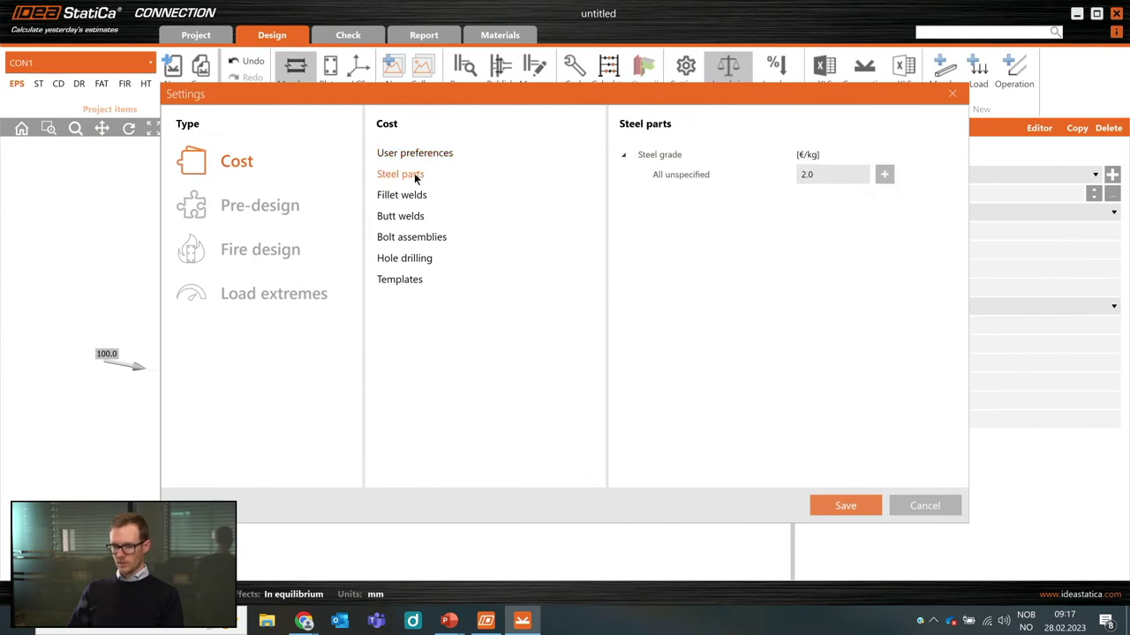
left_click(416, 155)
left_click(851, 198)
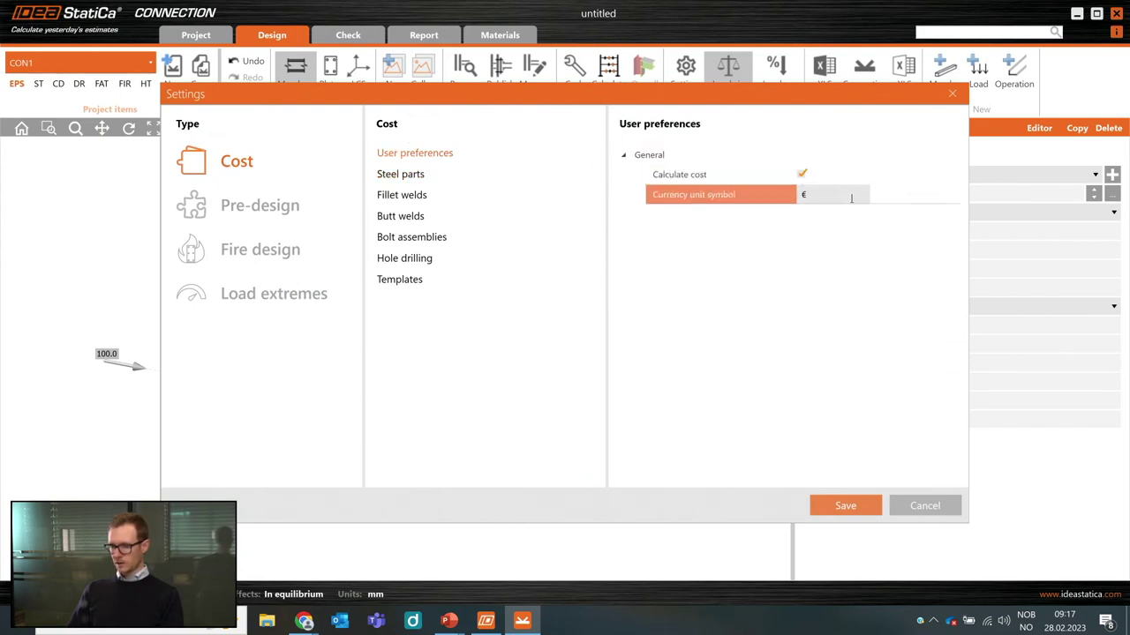
type("Nok")
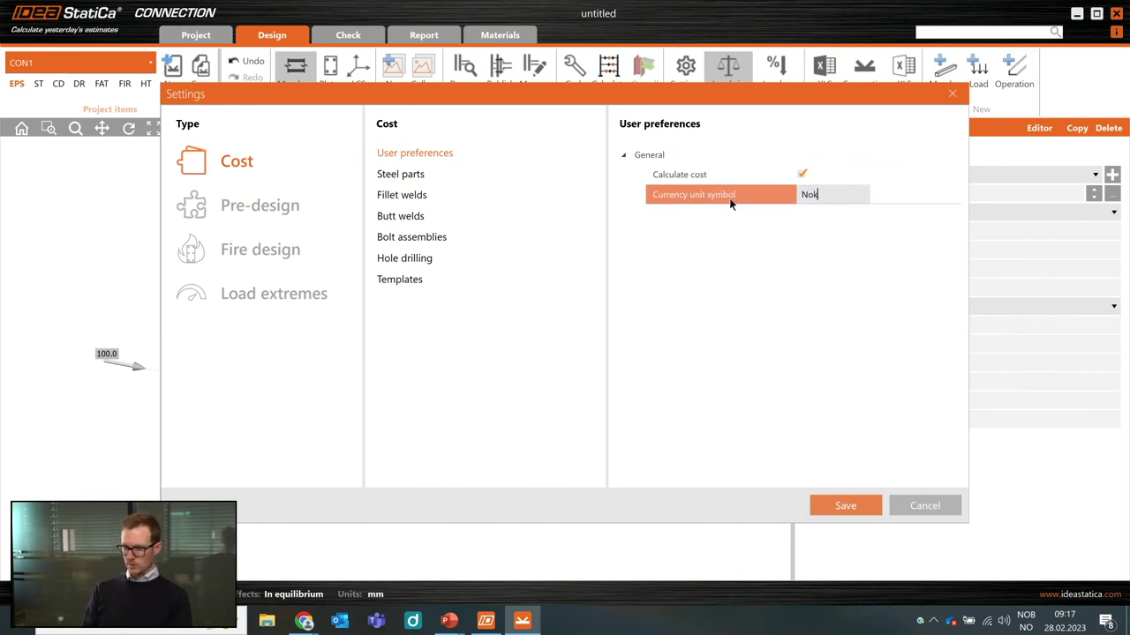
key("Return")
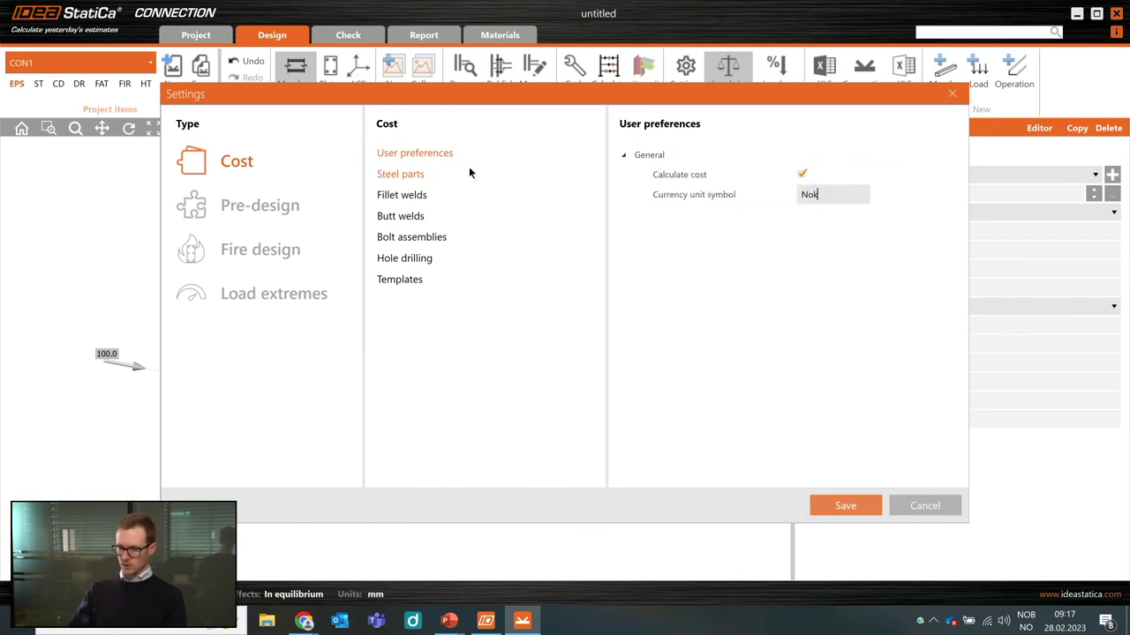
View the cost settings for steel parts, welds, bolt assemblies, hole drilling and templates, and close the settings without saving.
left_click(402, 176)
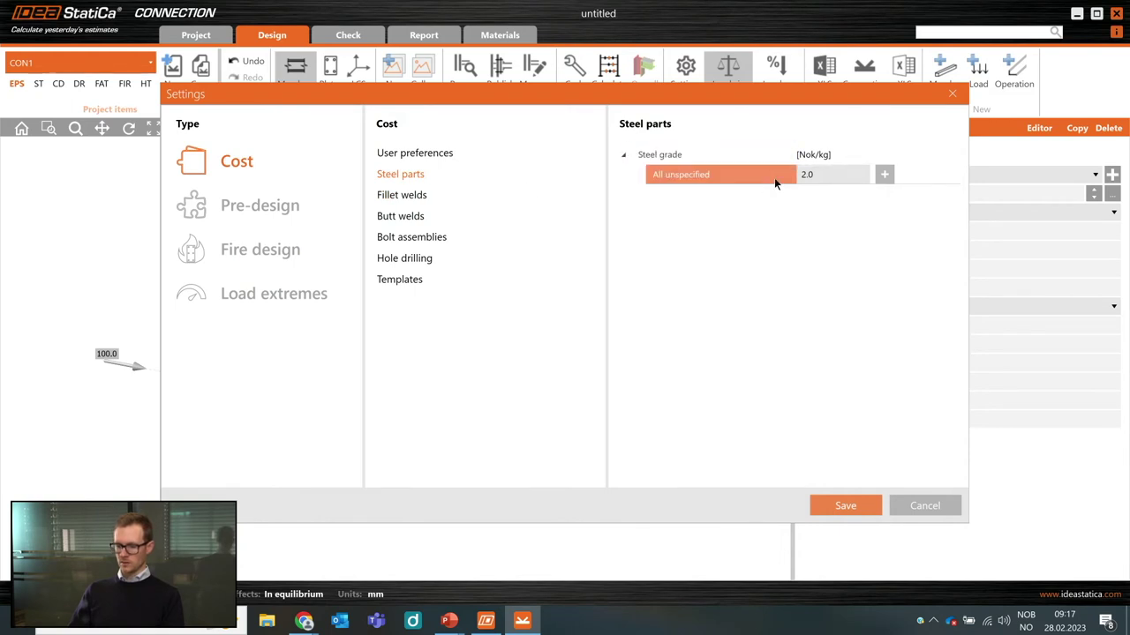
left_click(423, 198)
left_click(401, 218)
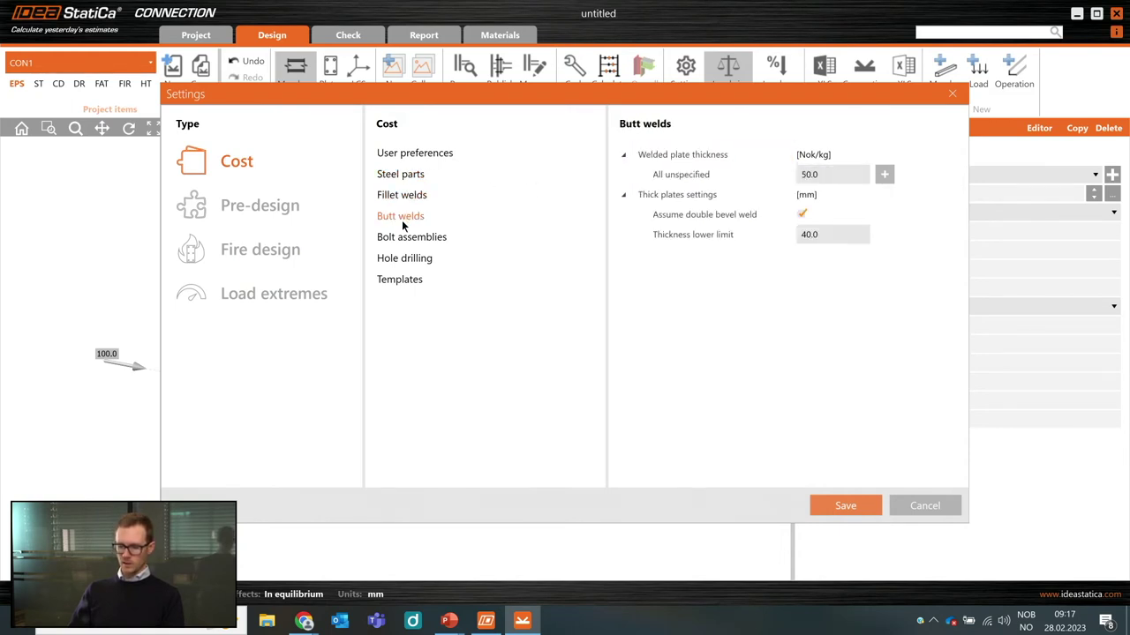
left_click(407, 238)
left_click(409, 258)
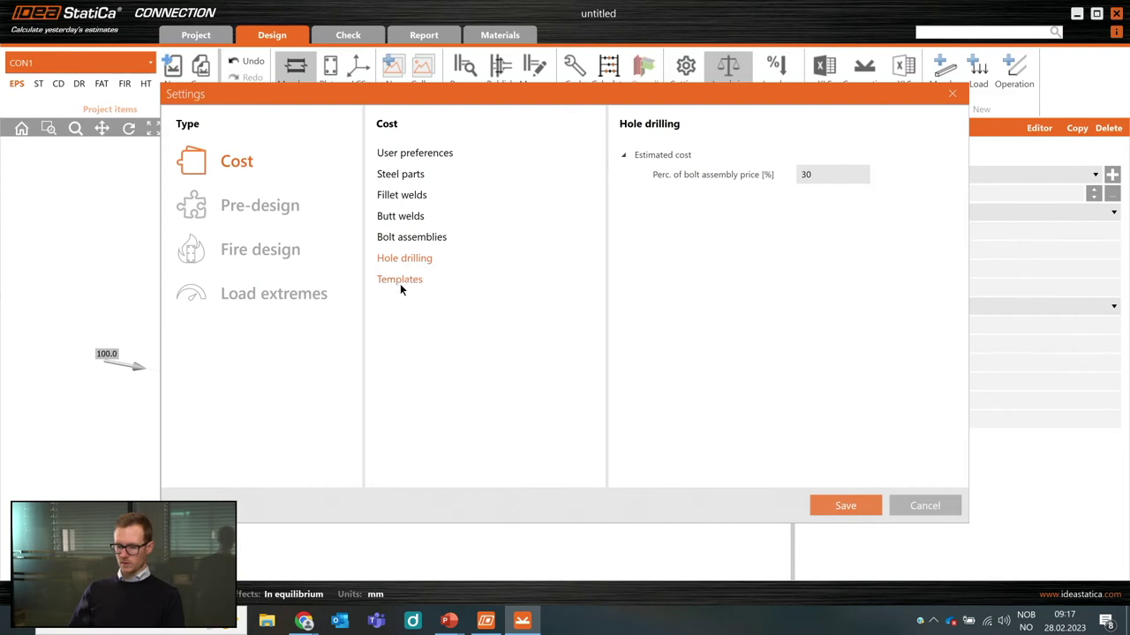
left_click(398, 282)
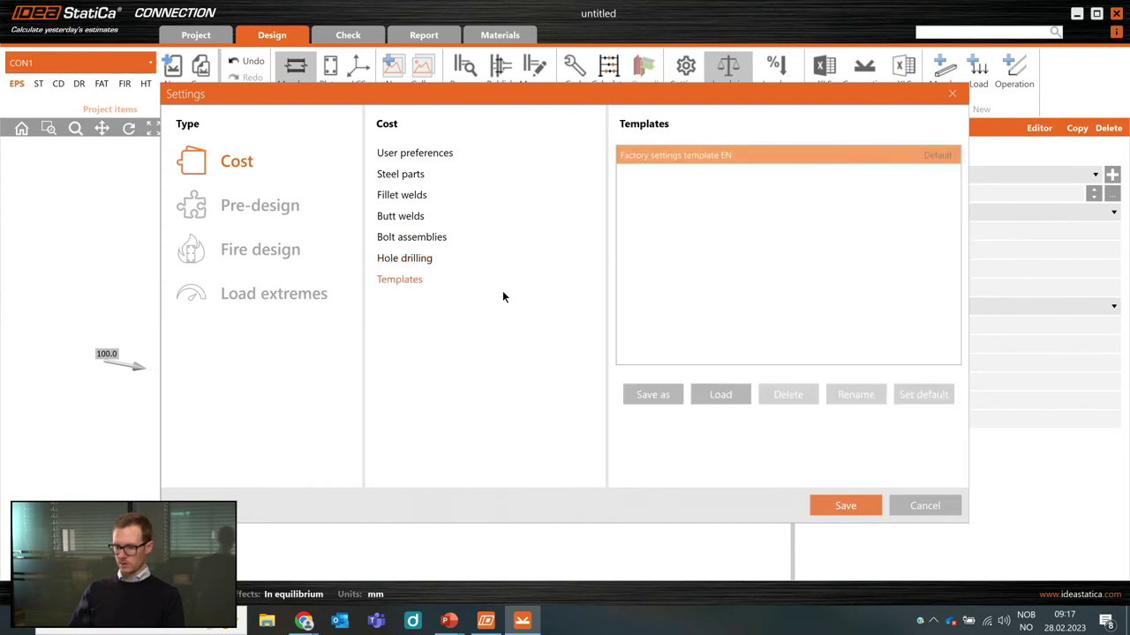
left_click(925, 507)
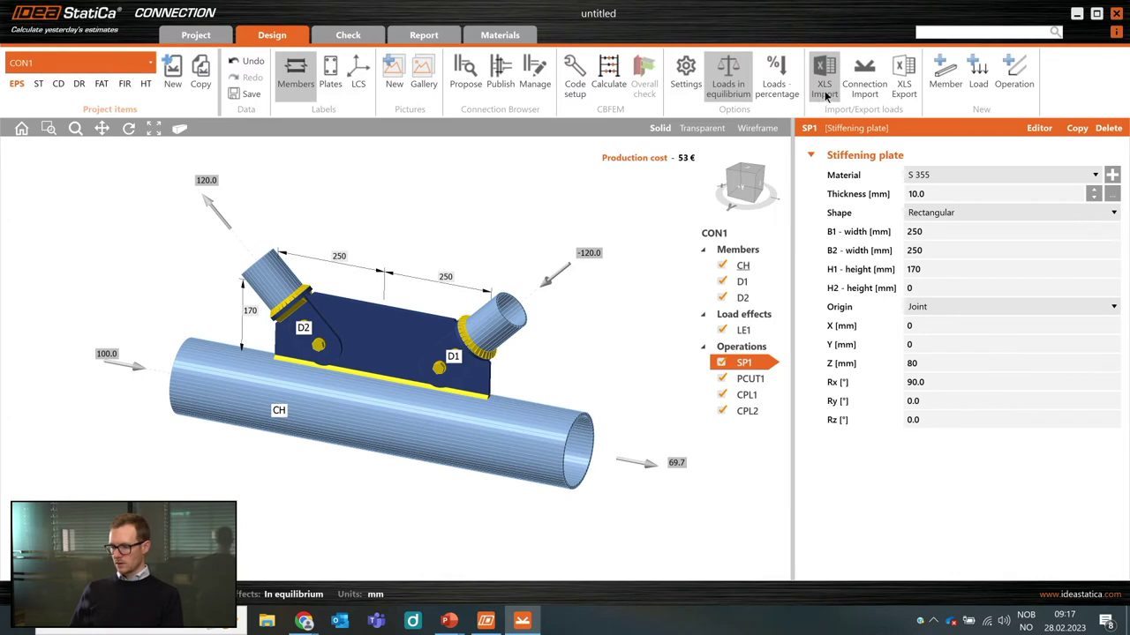
View the member forces of load effect LE1 and look through the available manufacturing operations without adding one.
left_click(748, 331)
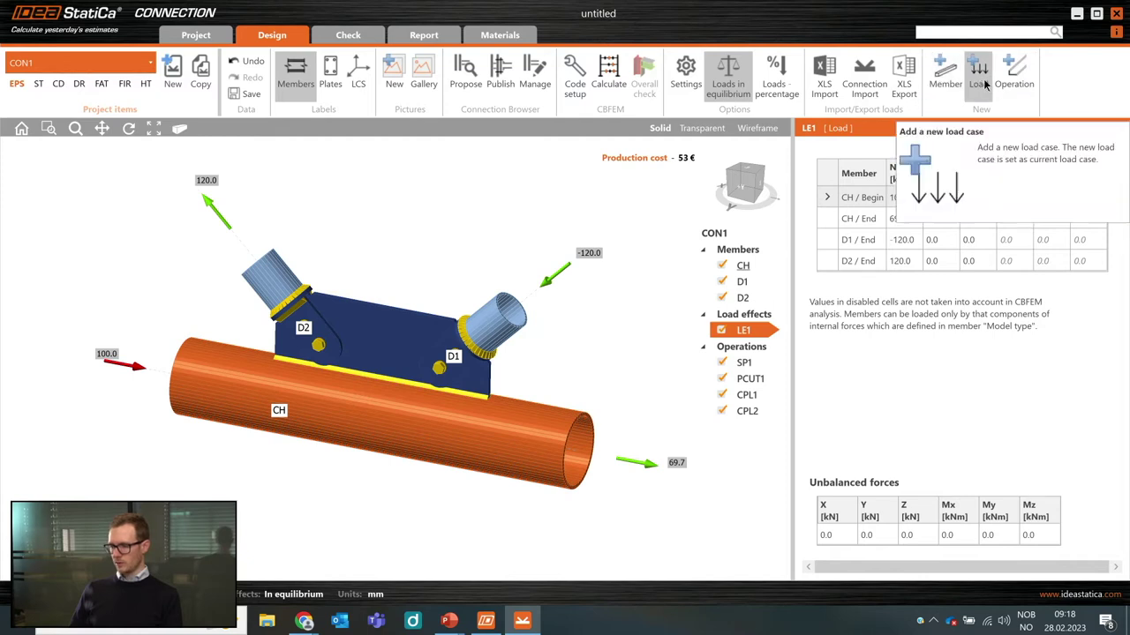
left_click(1013, 79)
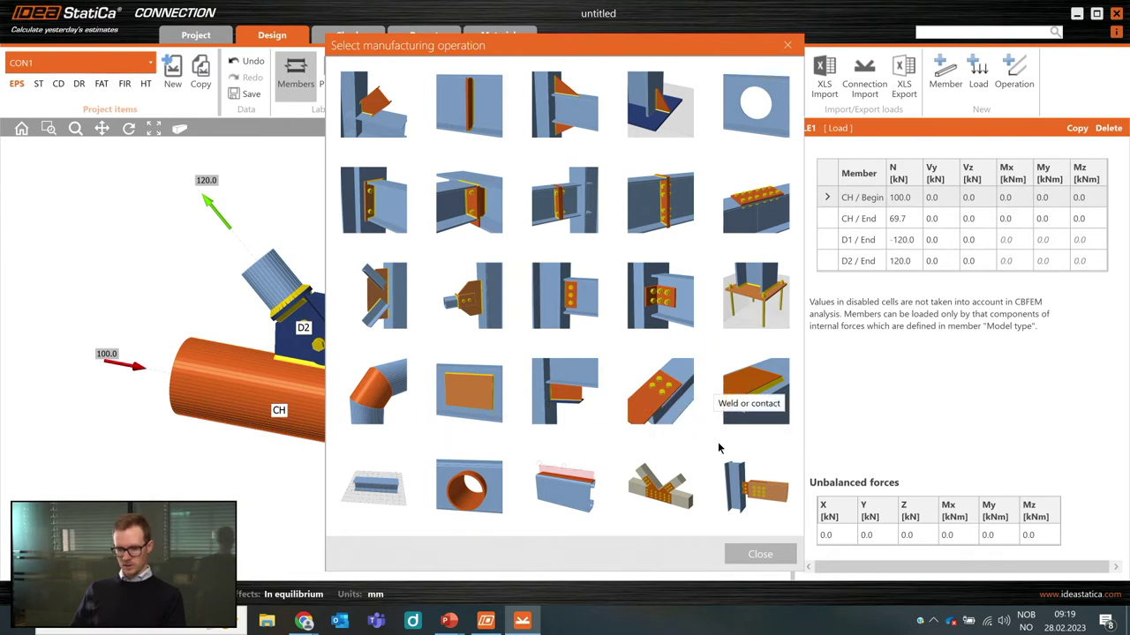
left_click(771, 551)
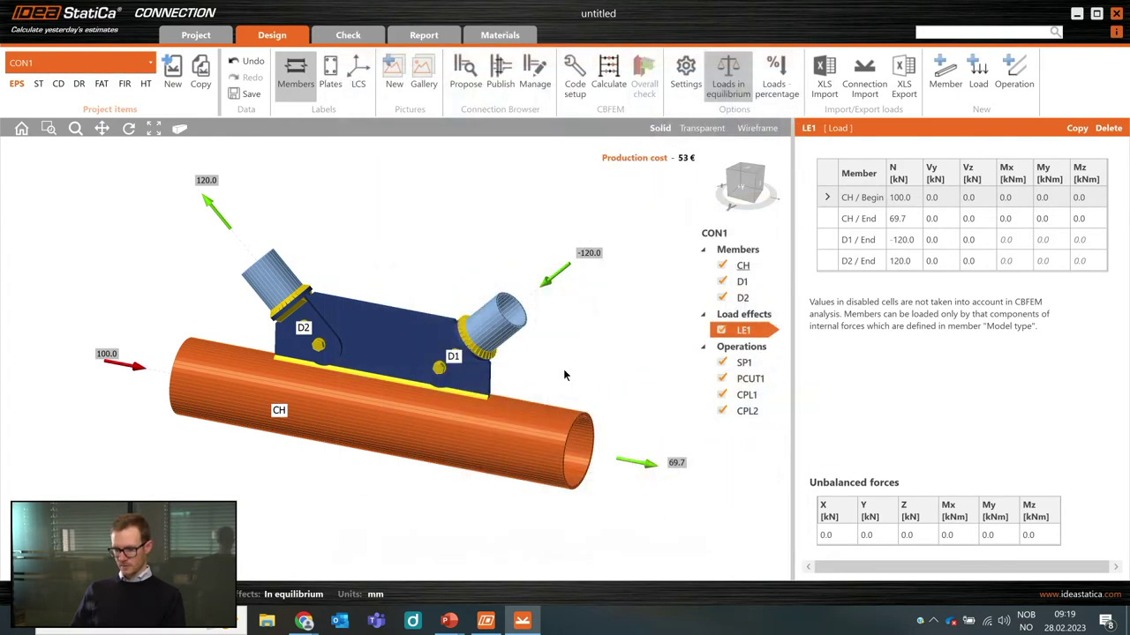
Duplicate the diagonal member D2.
right_click_drag(604, 330, 397, 340)
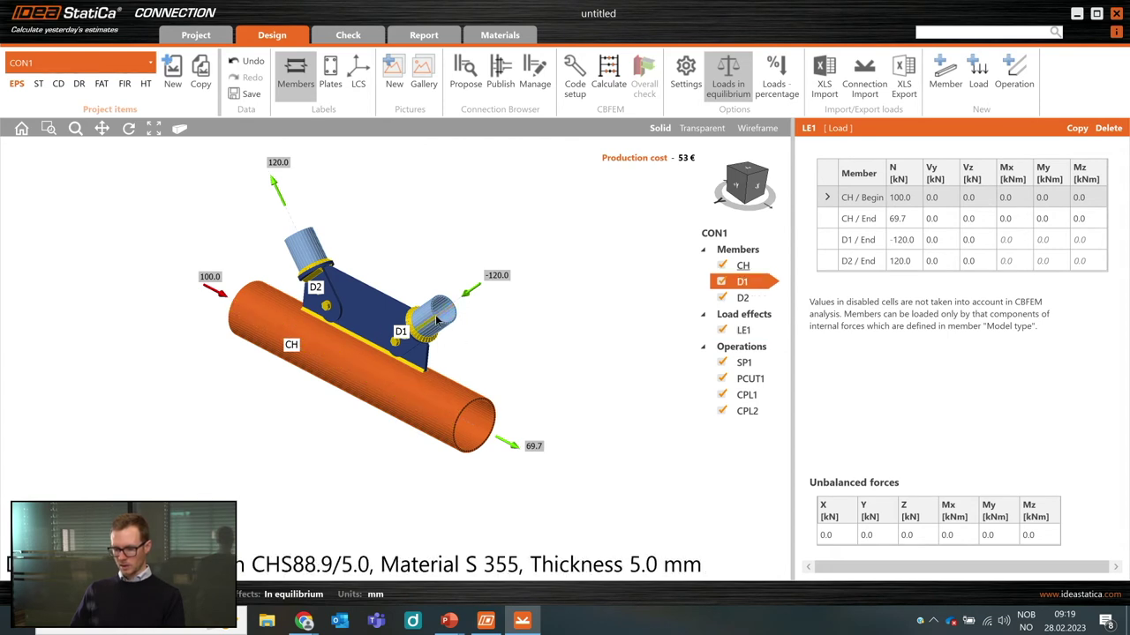
left_click(719, 281)
left_click(743, 299)
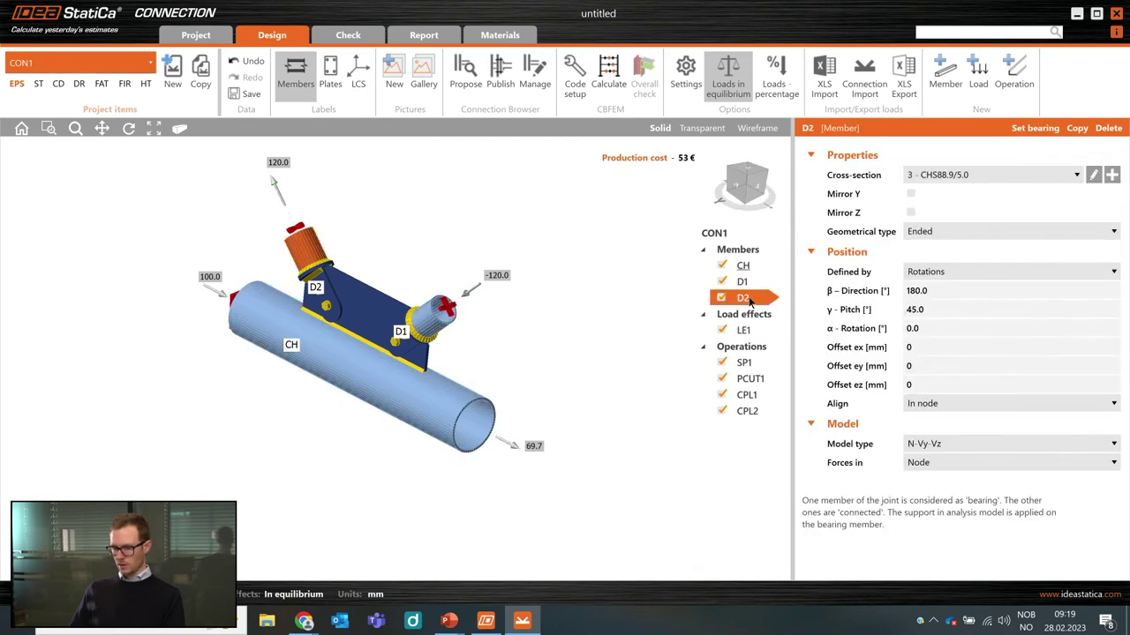
right_click(743, 302)
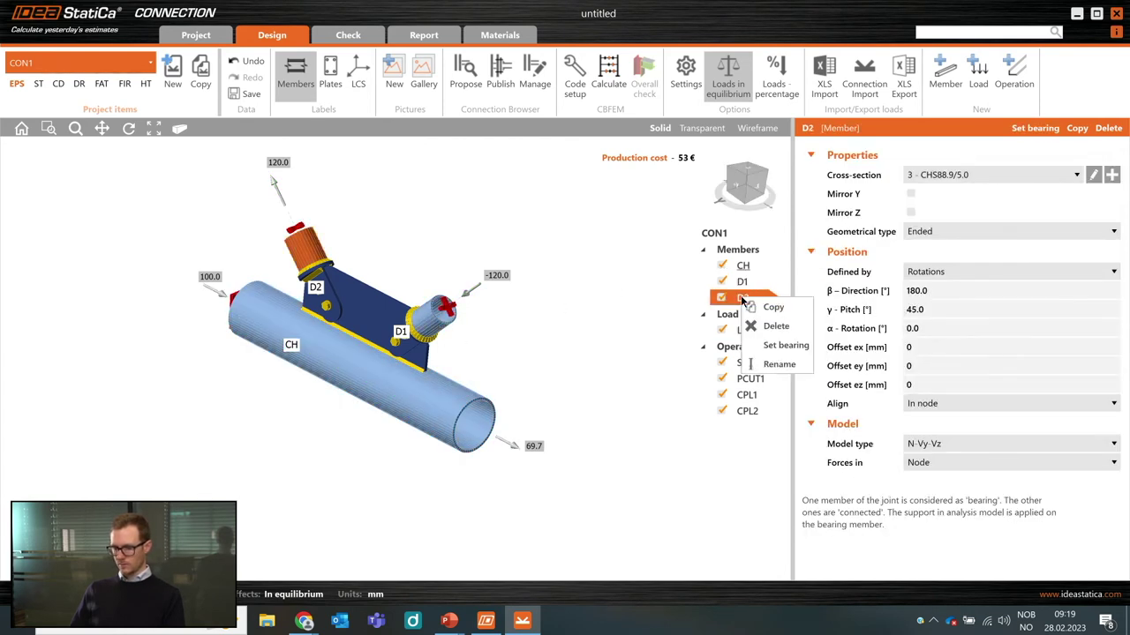
left_click(772, 308)
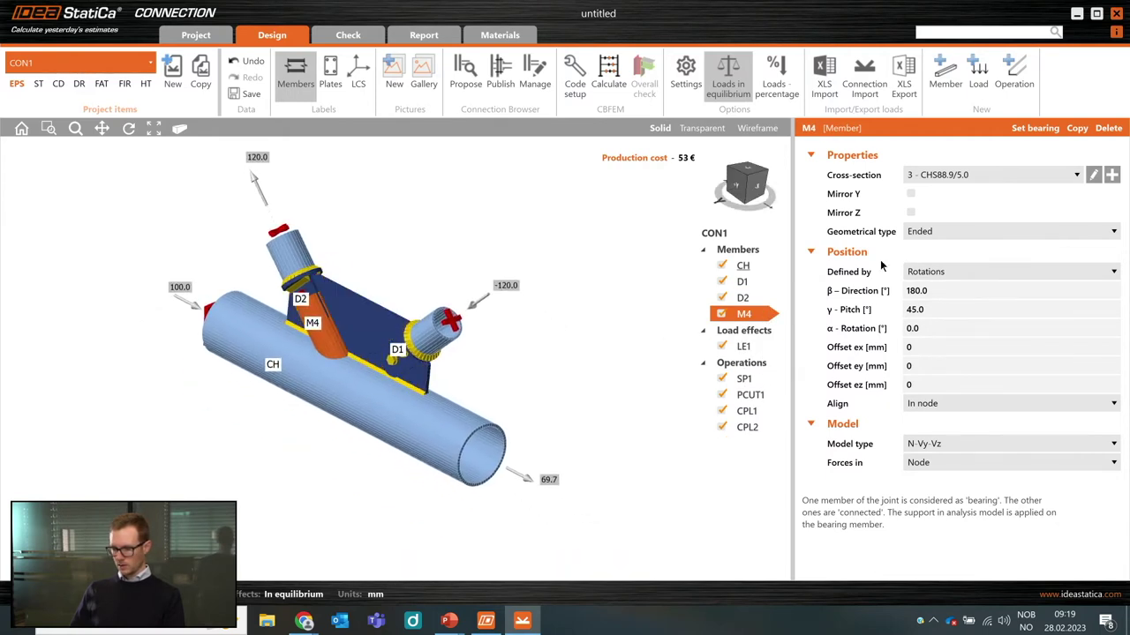
Position the copied member M4 with direction -90°, pitch 0° and offset ex -100 mm.
left_click(948, 291)
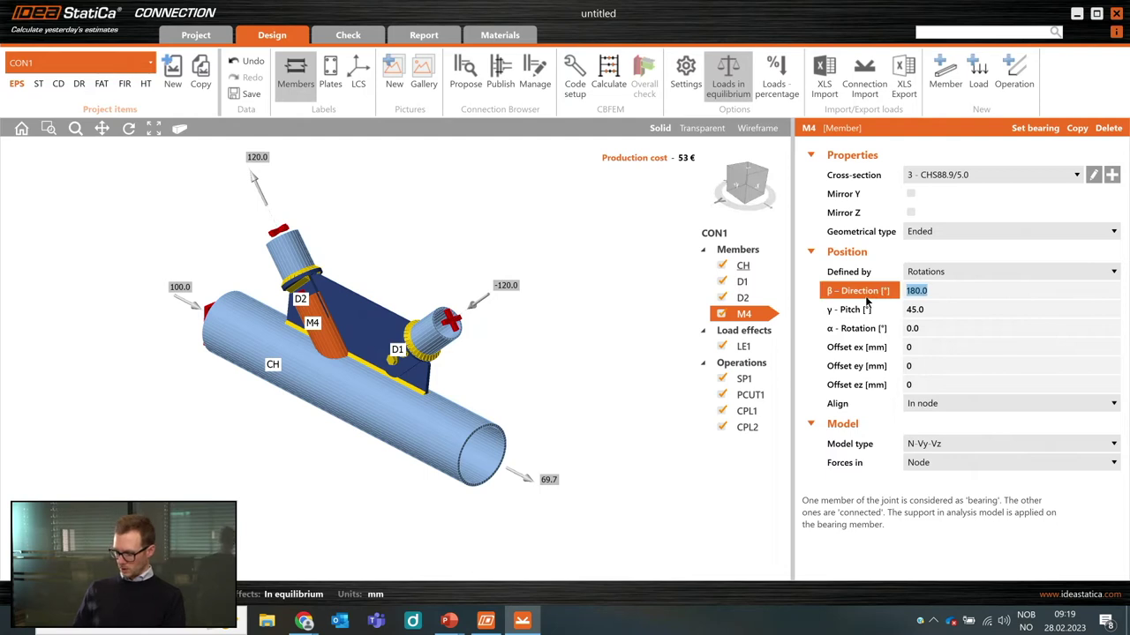
type("-90")
key("Tab")
type("0")
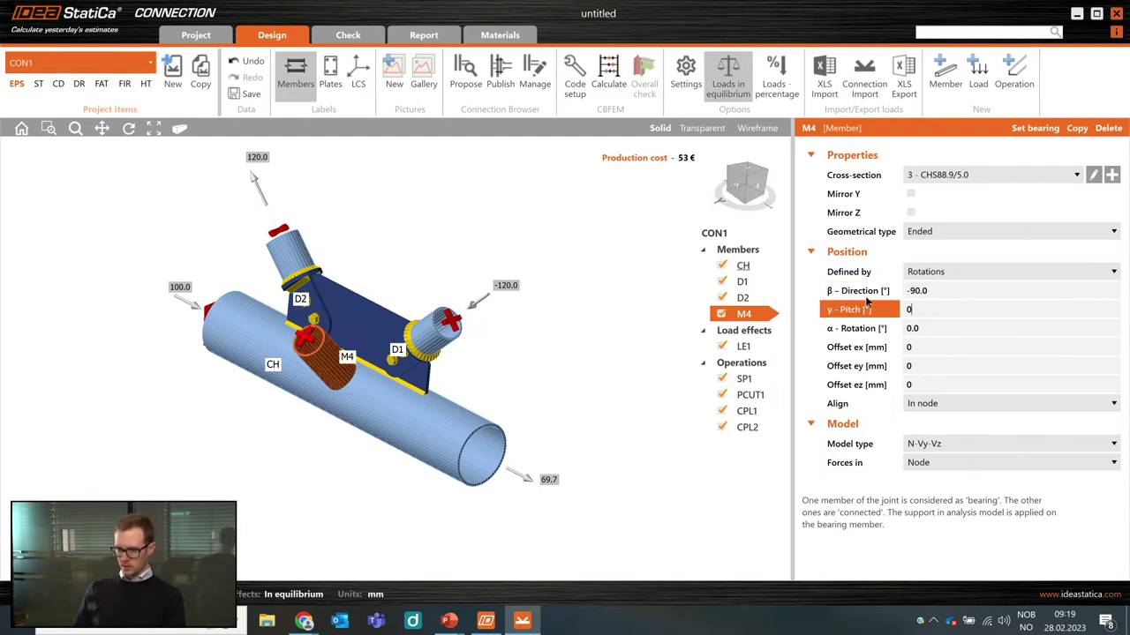
key("Tab")
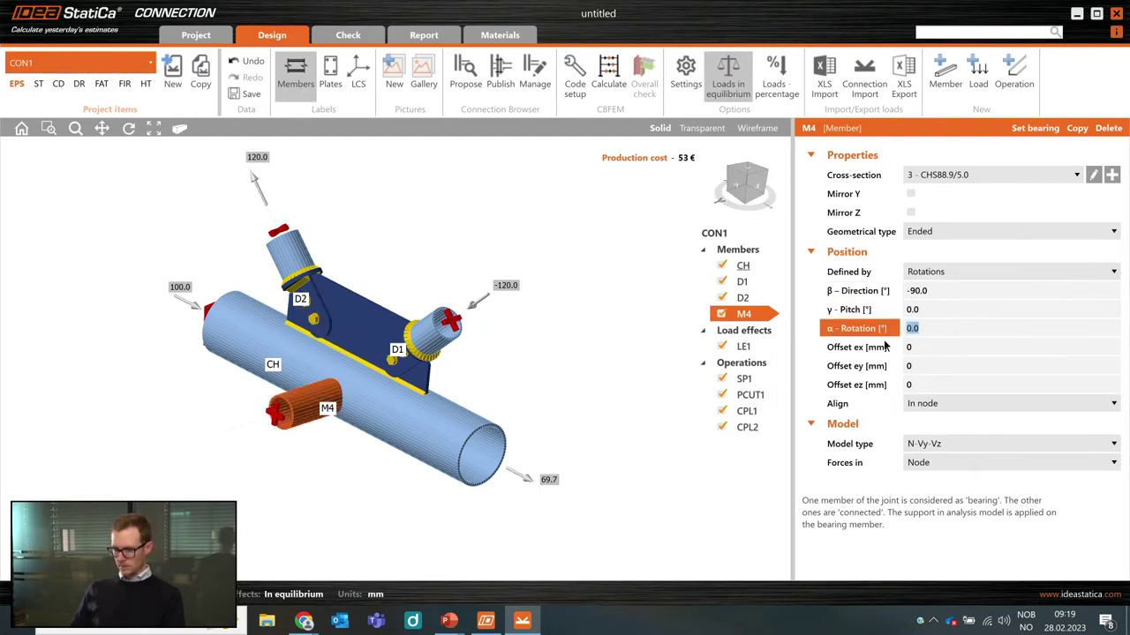
key("Tab")
type("-")
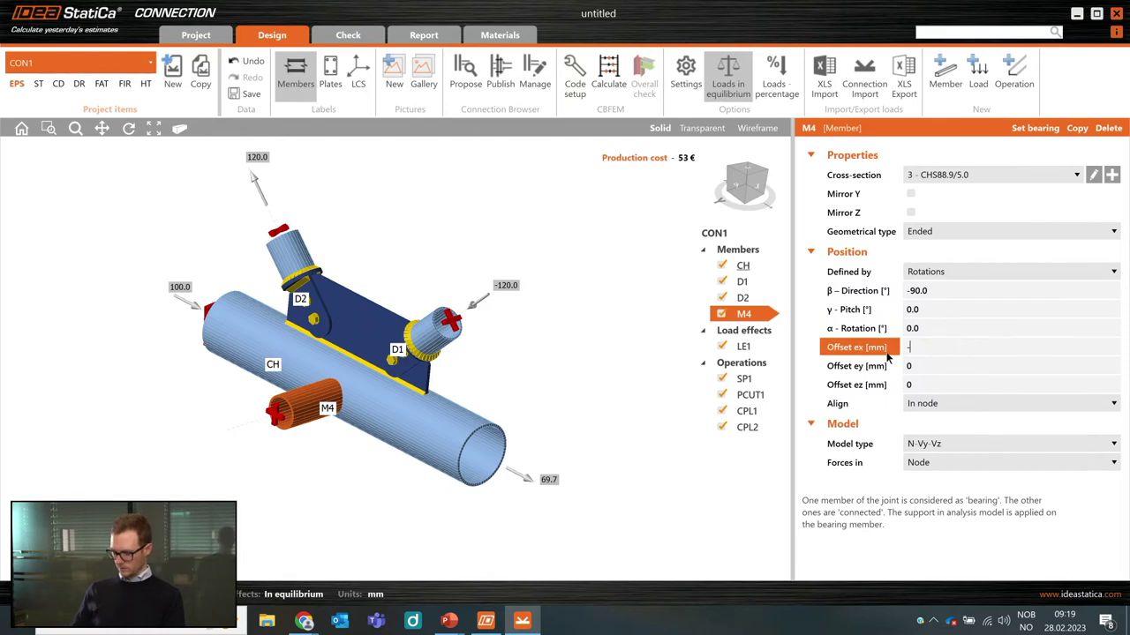
type("100")
key("Return")
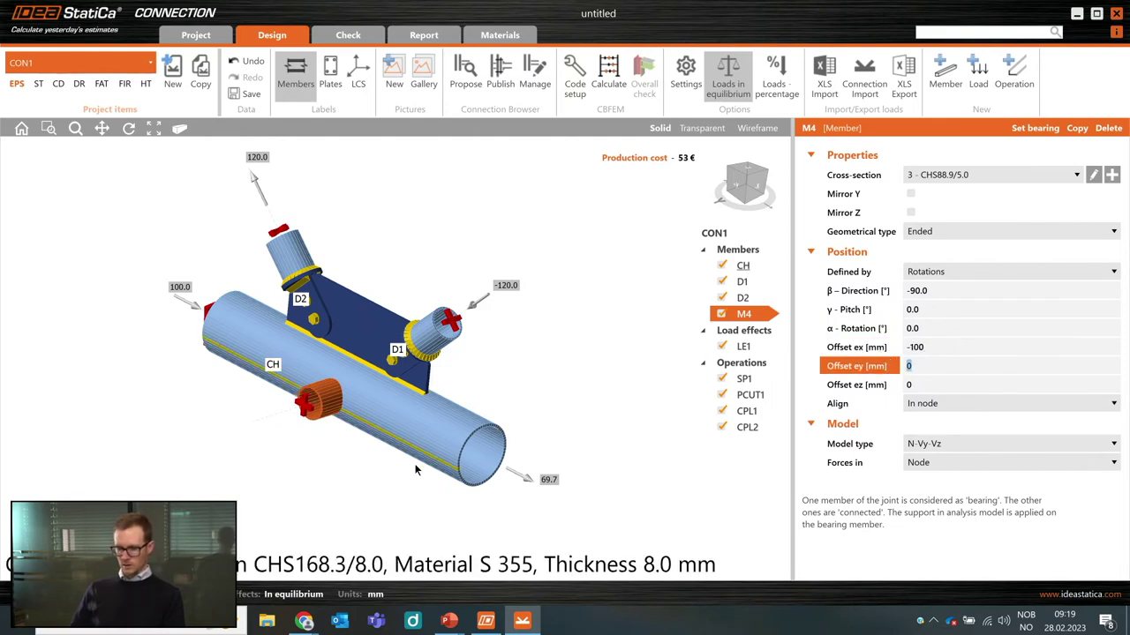
Add a cut of member operation to the joint.
right_click_drag(494, 459, 517, 319)
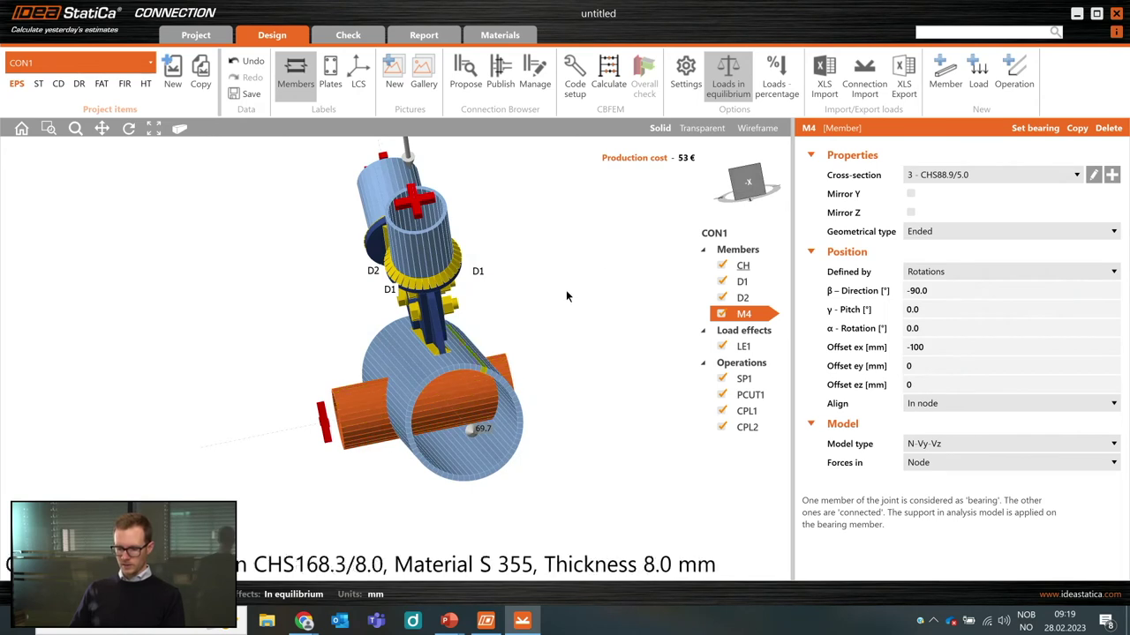
left_click(1017, 82)
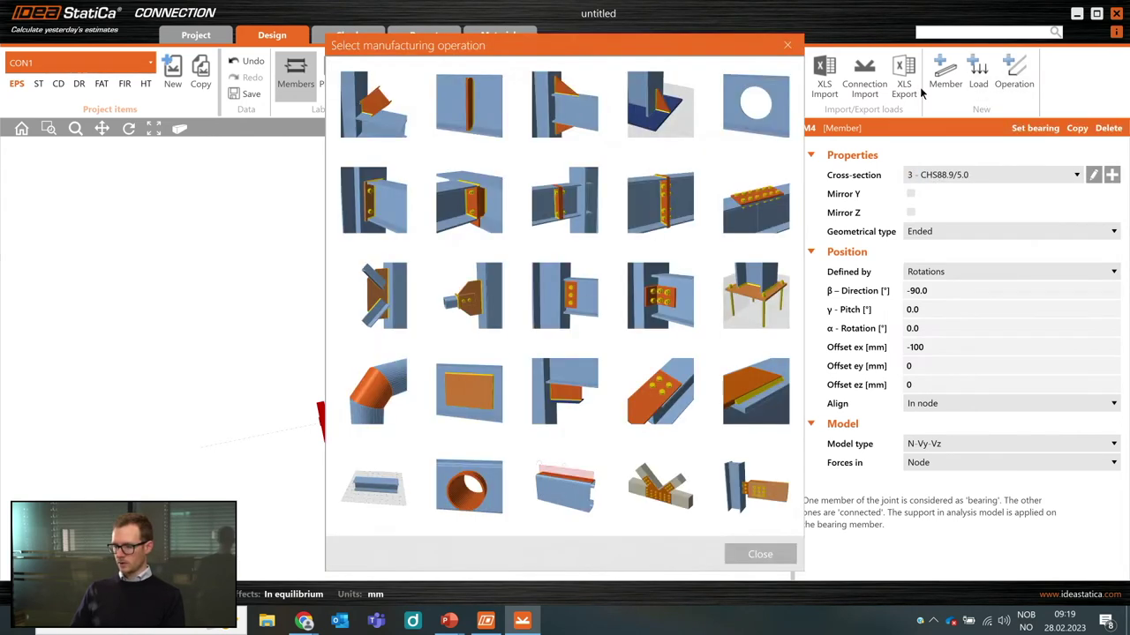
left_click(376, 107)
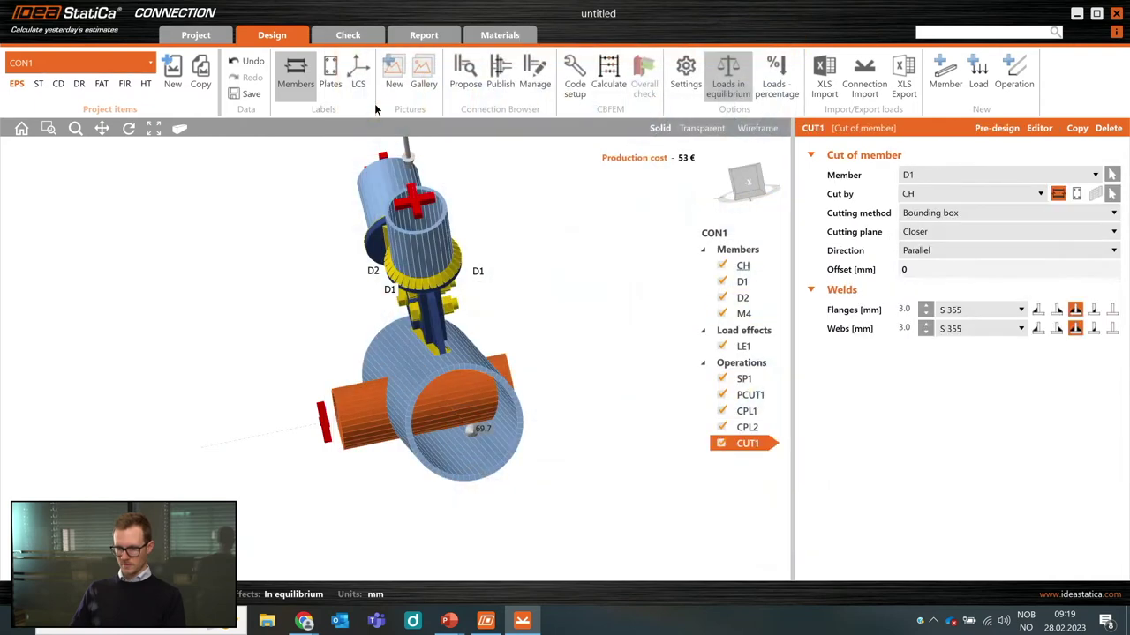
Set the new cut to trim chord CH by member M4.
left_click(950, 174)
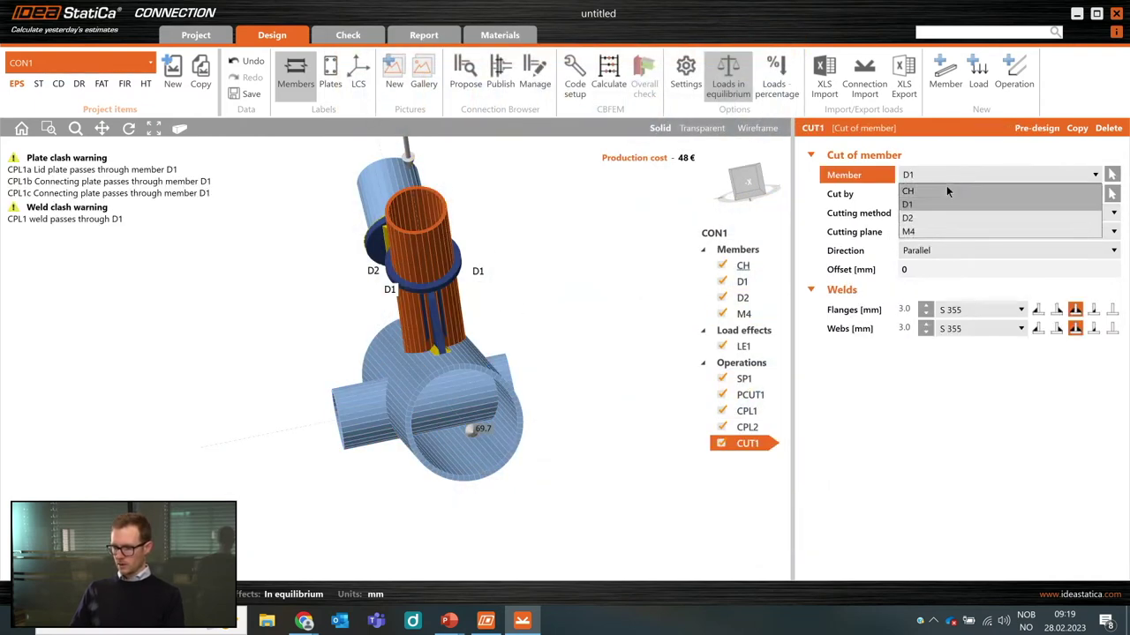
left_click(944, 191)
left_click(935, 196)
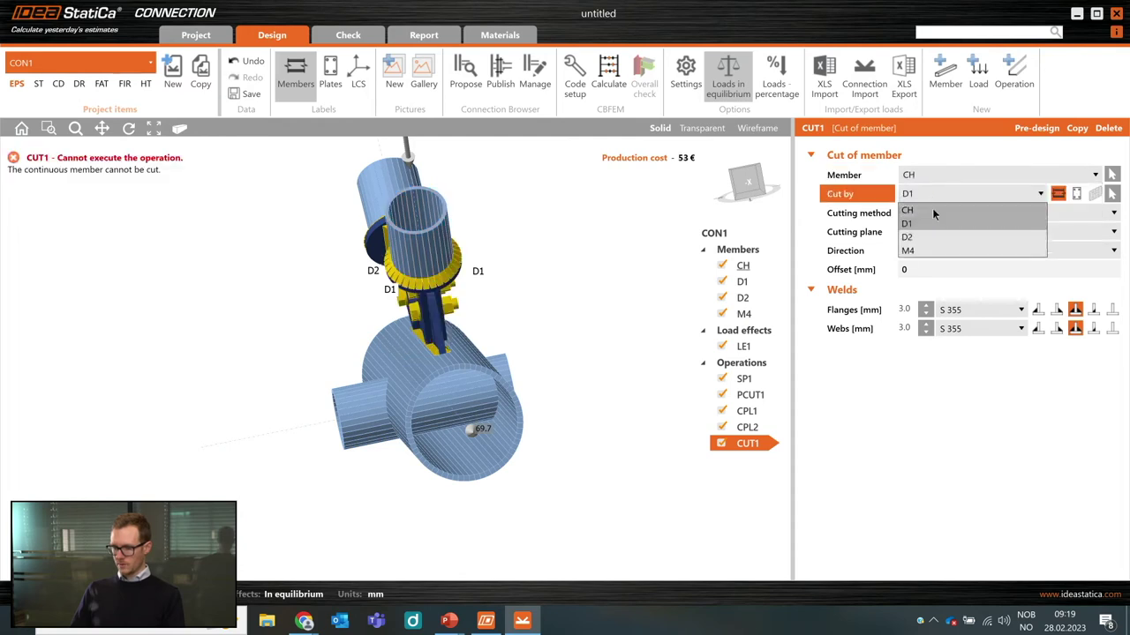
left_click(929, 253)
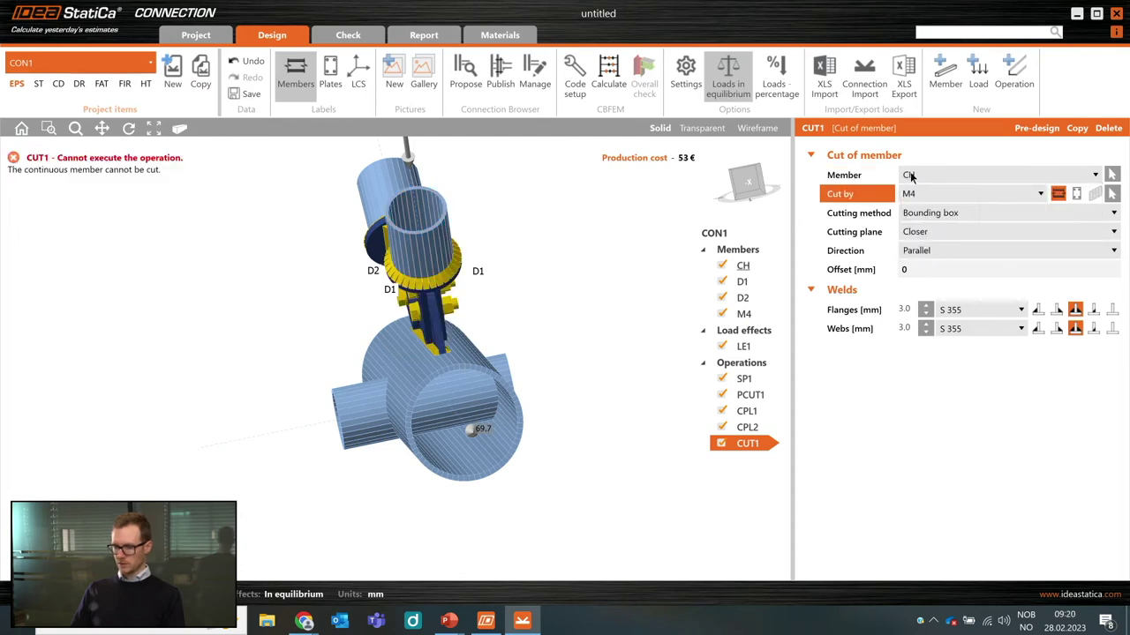
Try the Surface and then the Surface - all around cutting method on the chord, and inspect its intersection with M4.
left_click(923, 214)
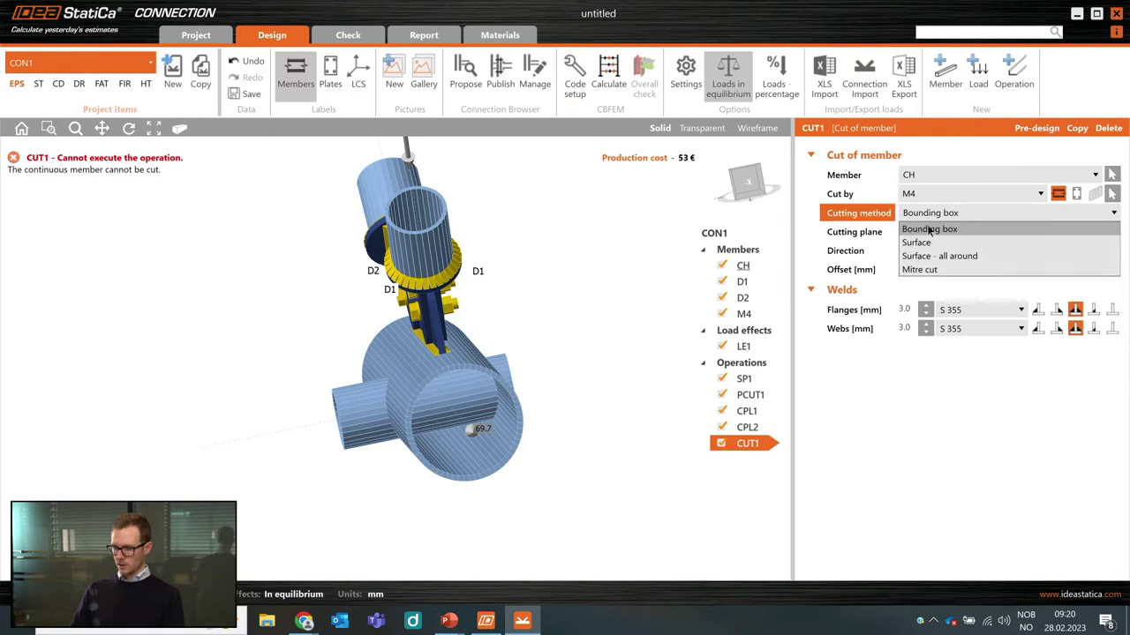
left_click(932, 244)
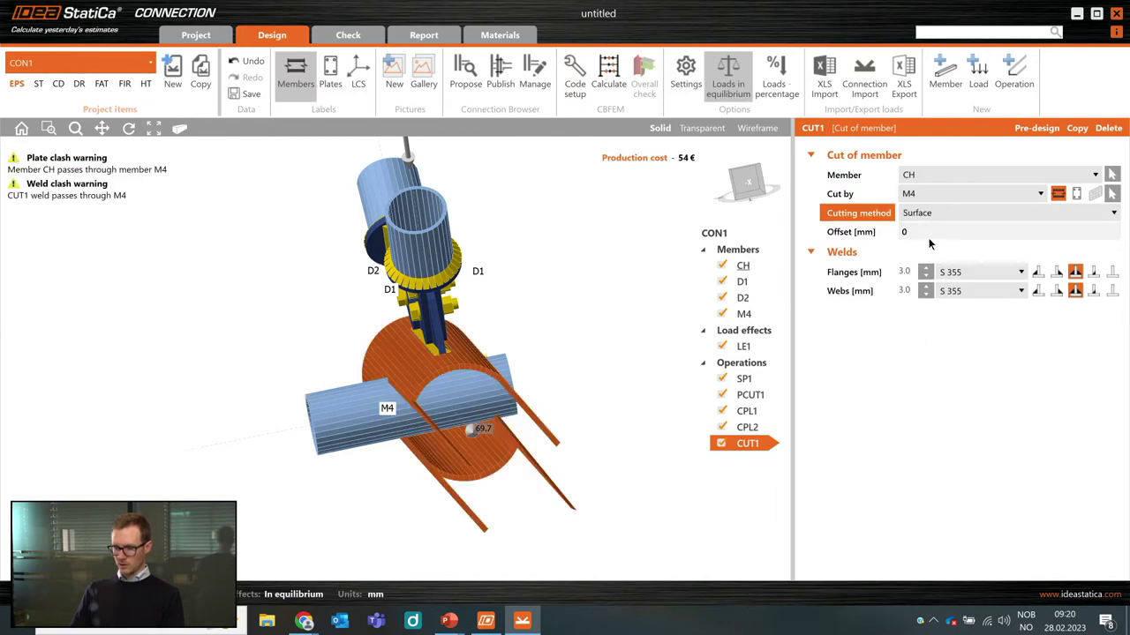
left_click(938, 217)
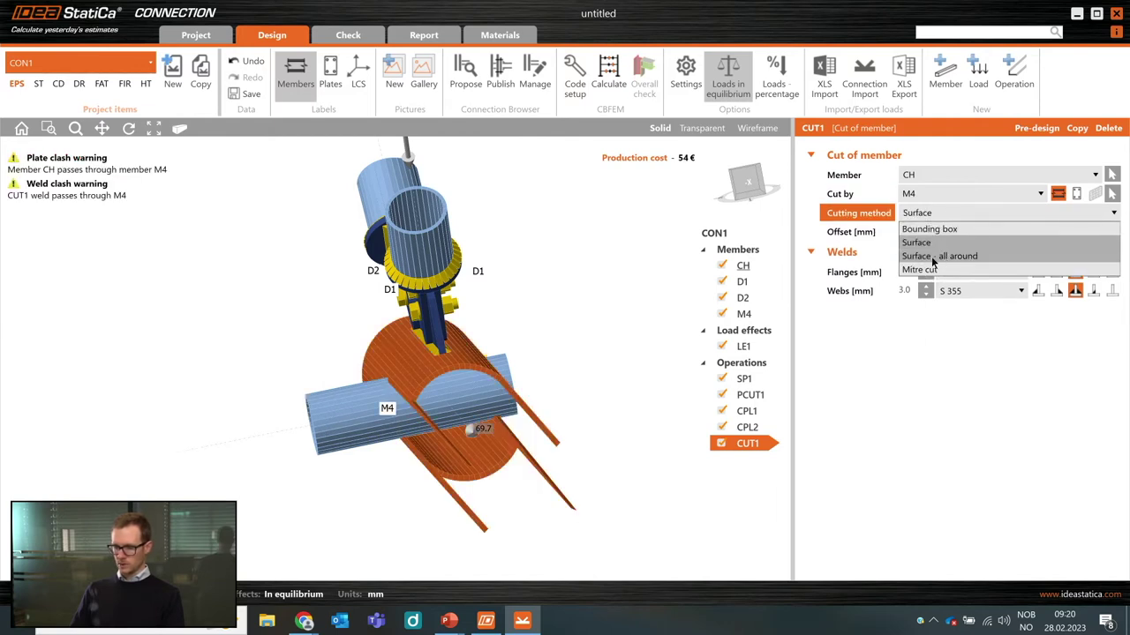
left_click(933, 257)
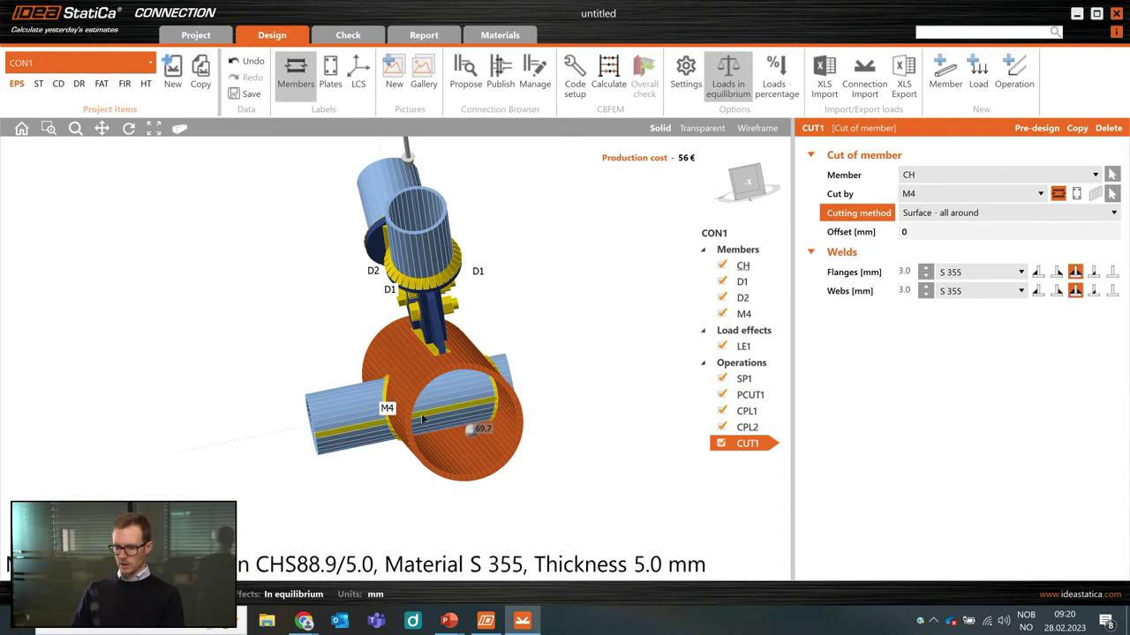
scroll(412, 421, "up", 2)
right_click_drag(416, 422, 371, 402)
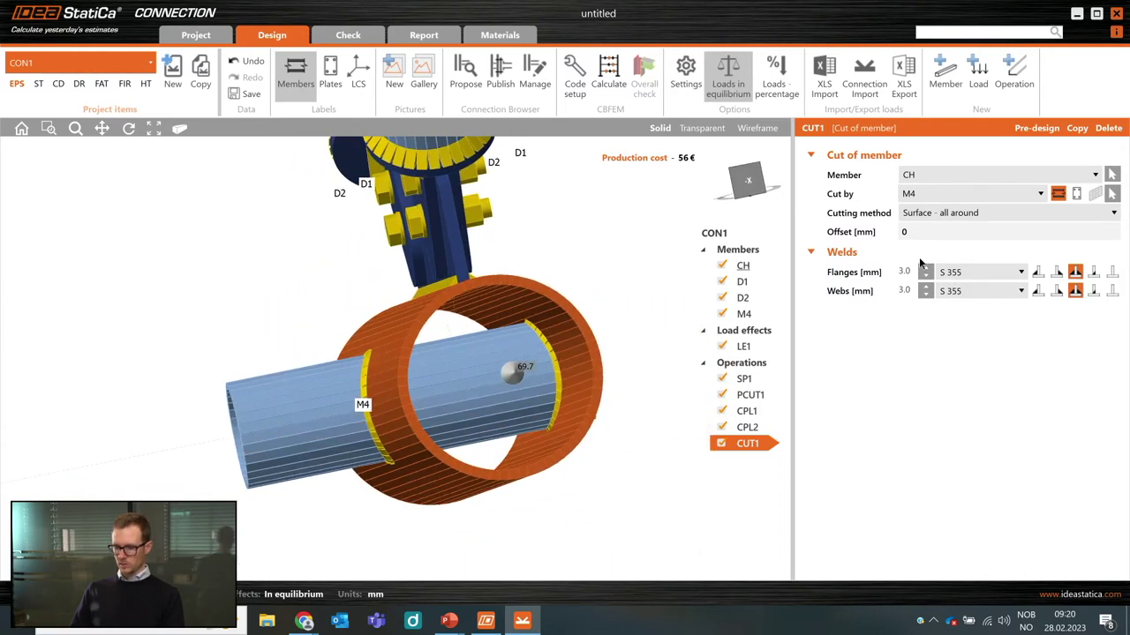
right_click_drag(388, 330, 258, 396)
scroll(380, 327, "up", 3)
scroll(380, 327, "down", 3)
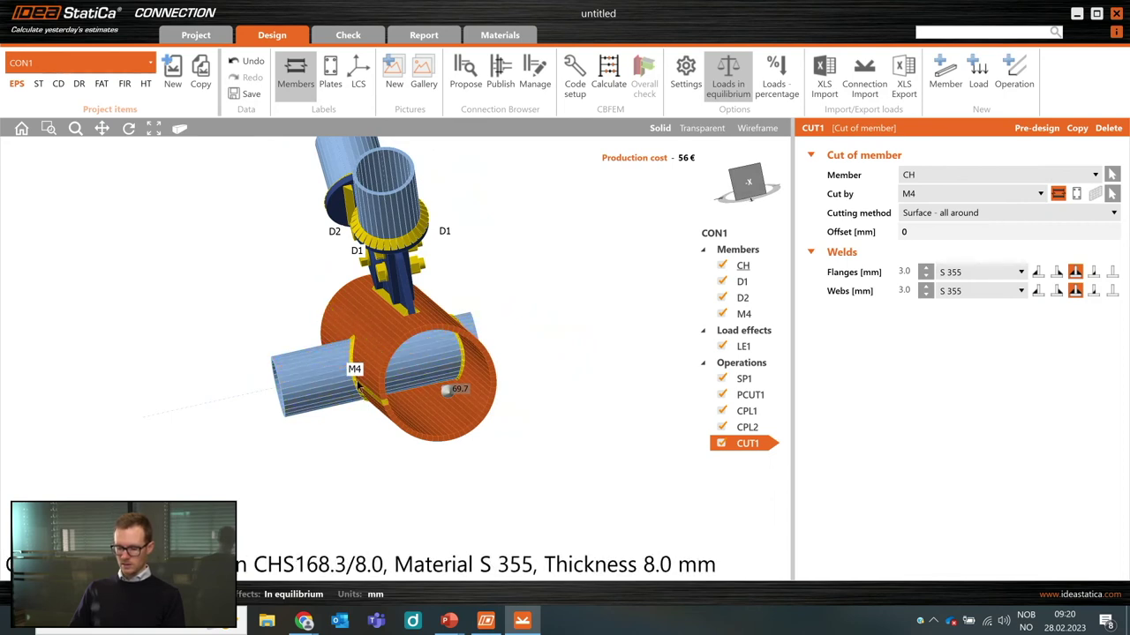
Reverse the cut so that member M4 is cut by chord CH, using the Surface cutting method.
left_click(919, 174)
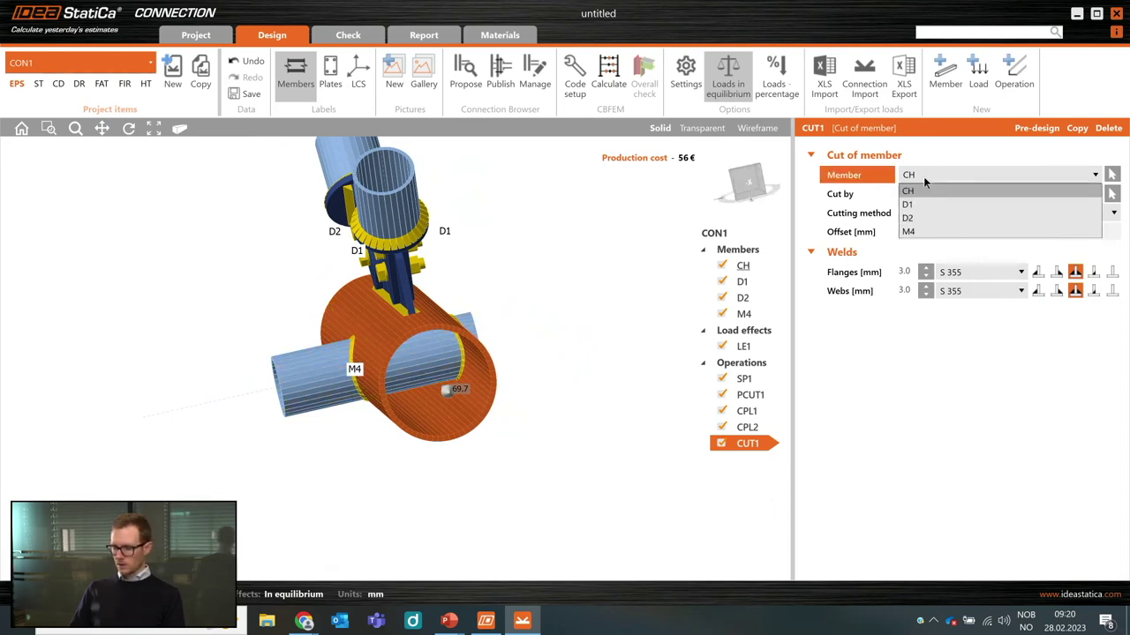
left_click(928, 229)
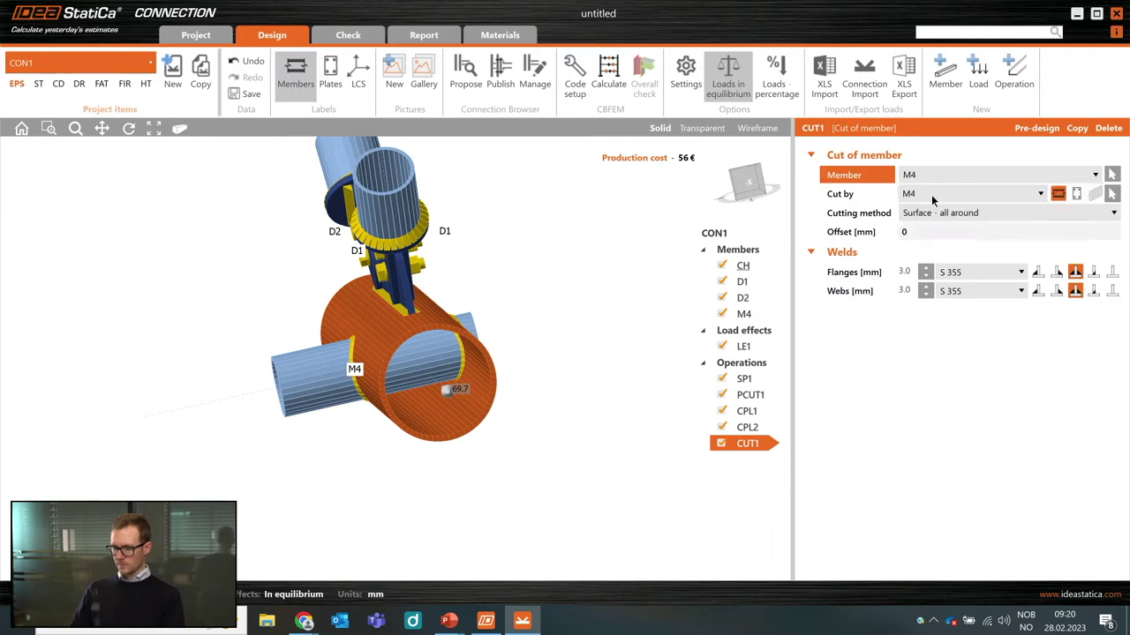
left_click(930, 195)
left_click(931, 195)
left_click(937, 212)
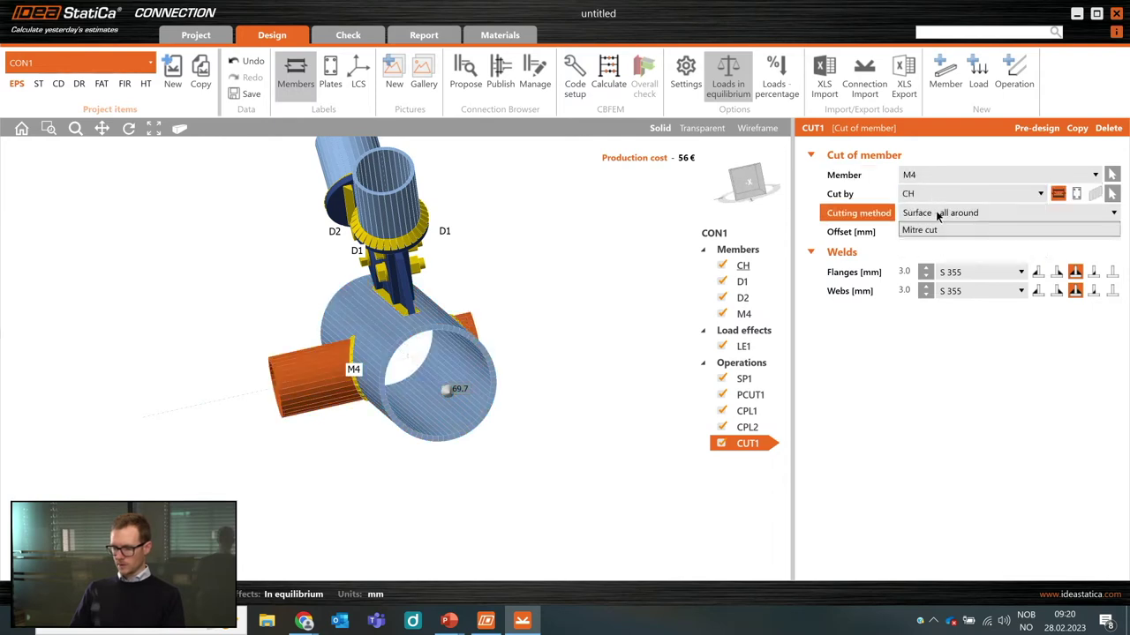
left_click(938, 244)
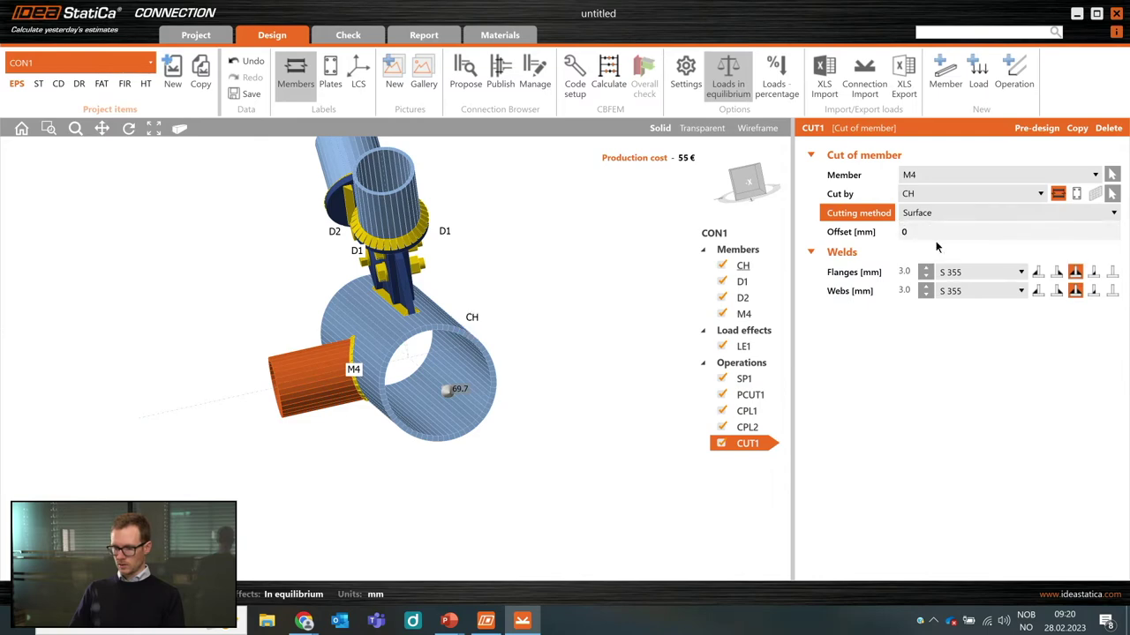
Compare single-sided web welds on the outside and inside of M4, and keep the weld on the outside.
scroll(316, 373, "up", 8)
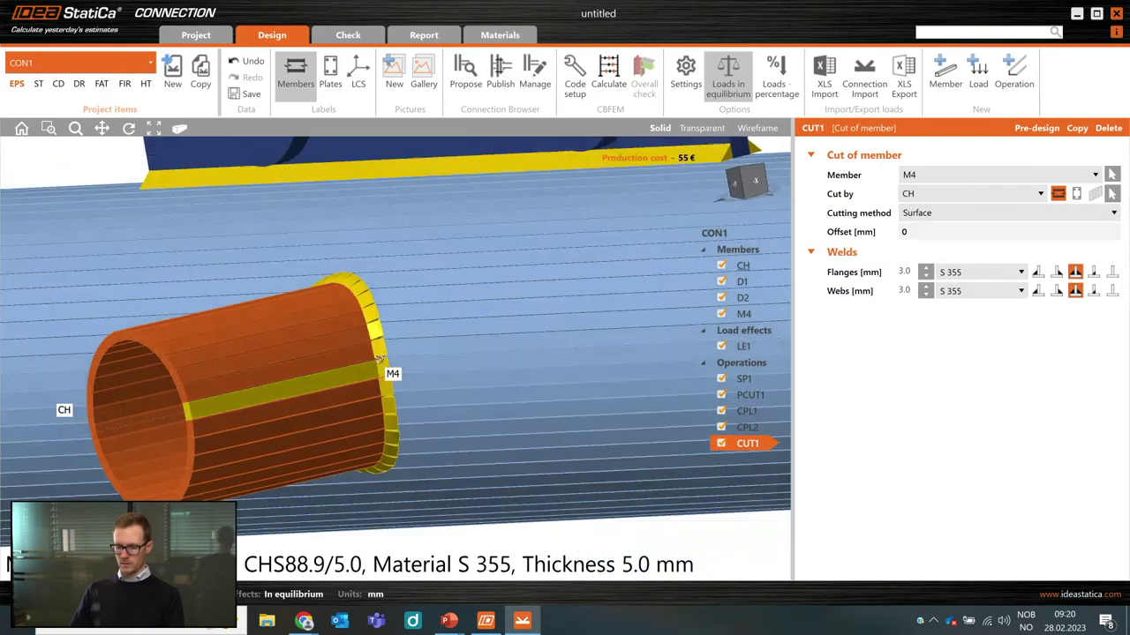
right_click_drag(380, 358, 402, 348)
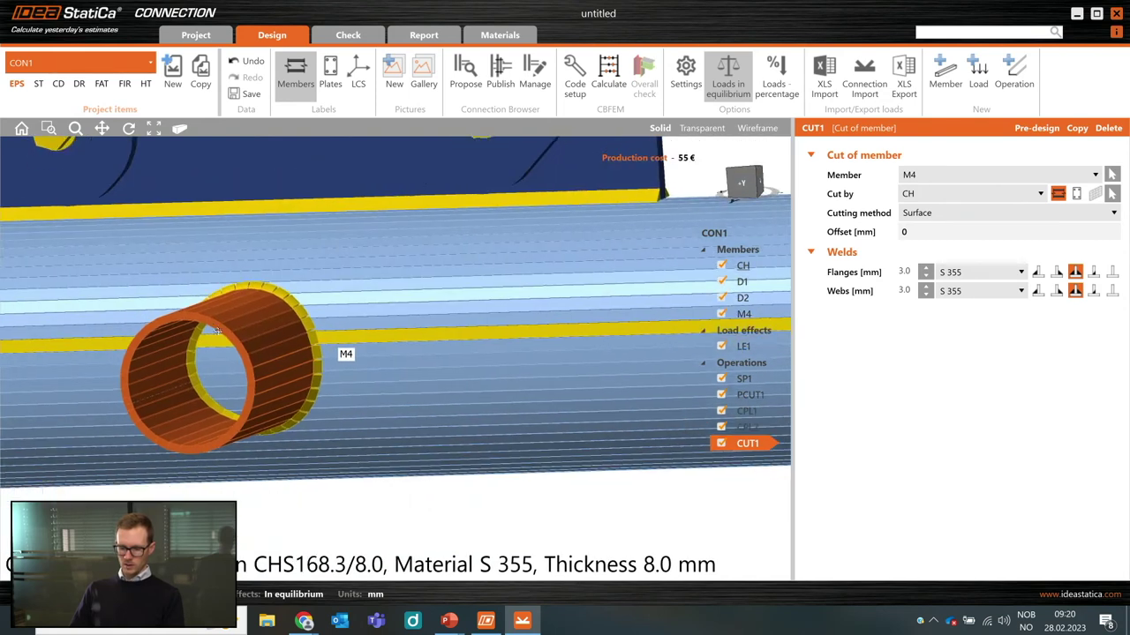
right_click_drag(216, 331, 220, 314)
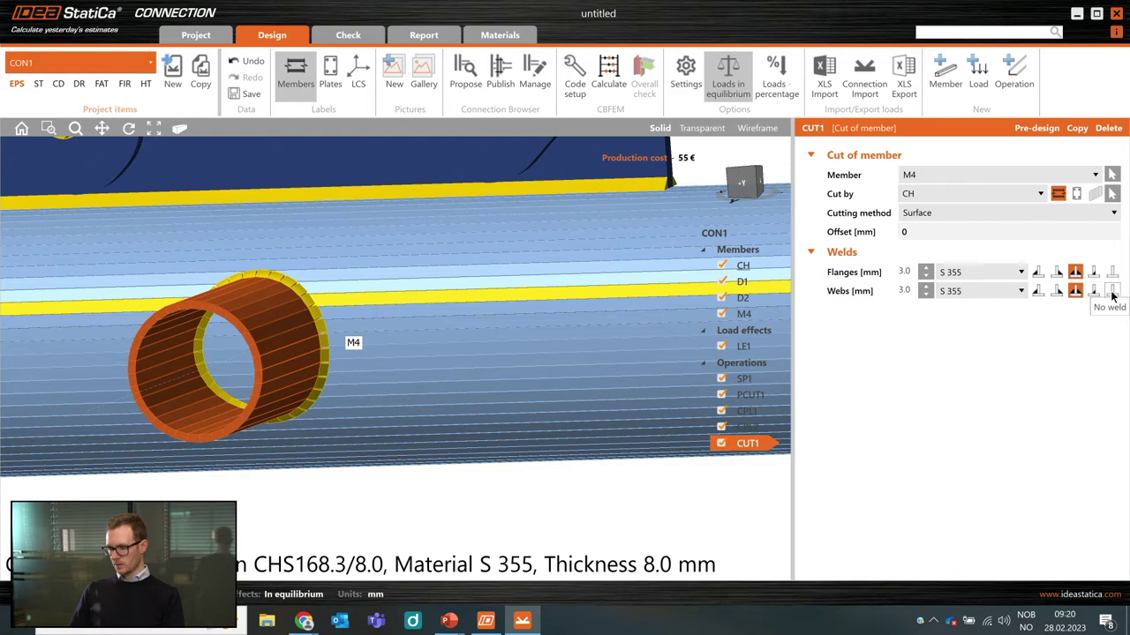
left_click(1038, 293)
left_click(1038, 295)
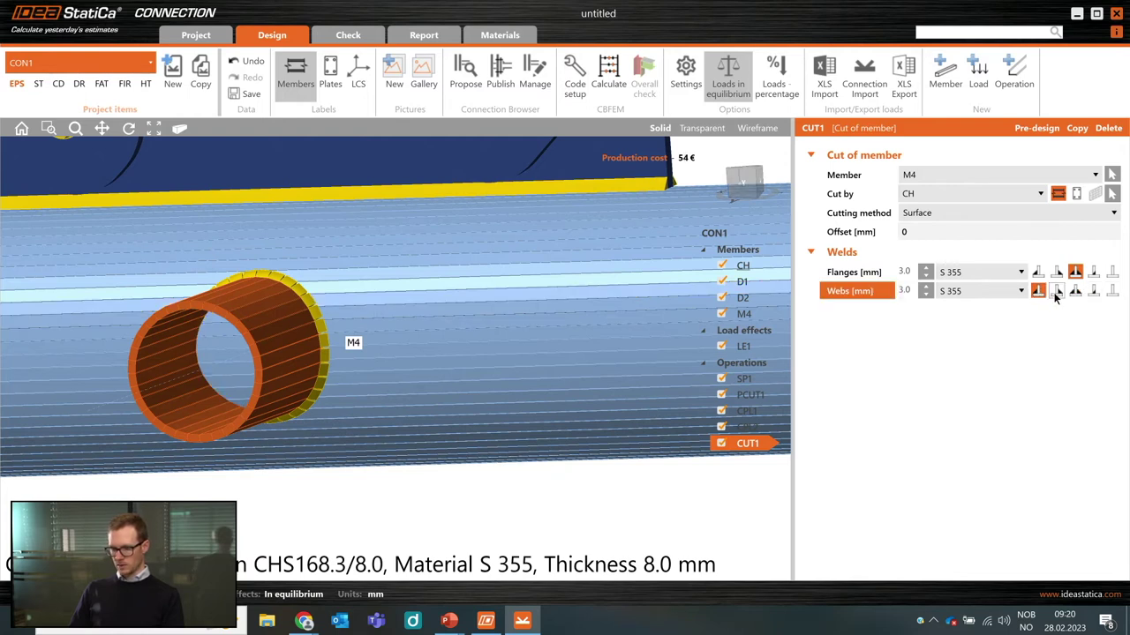
left_click(1056, 293)
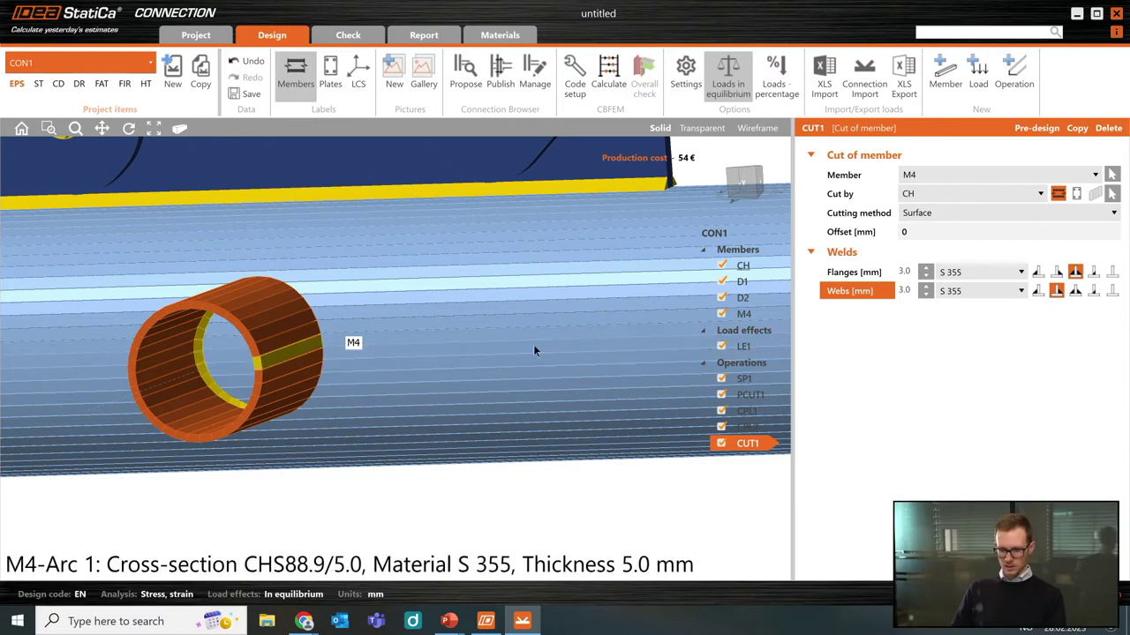
left_click(1039, 293)
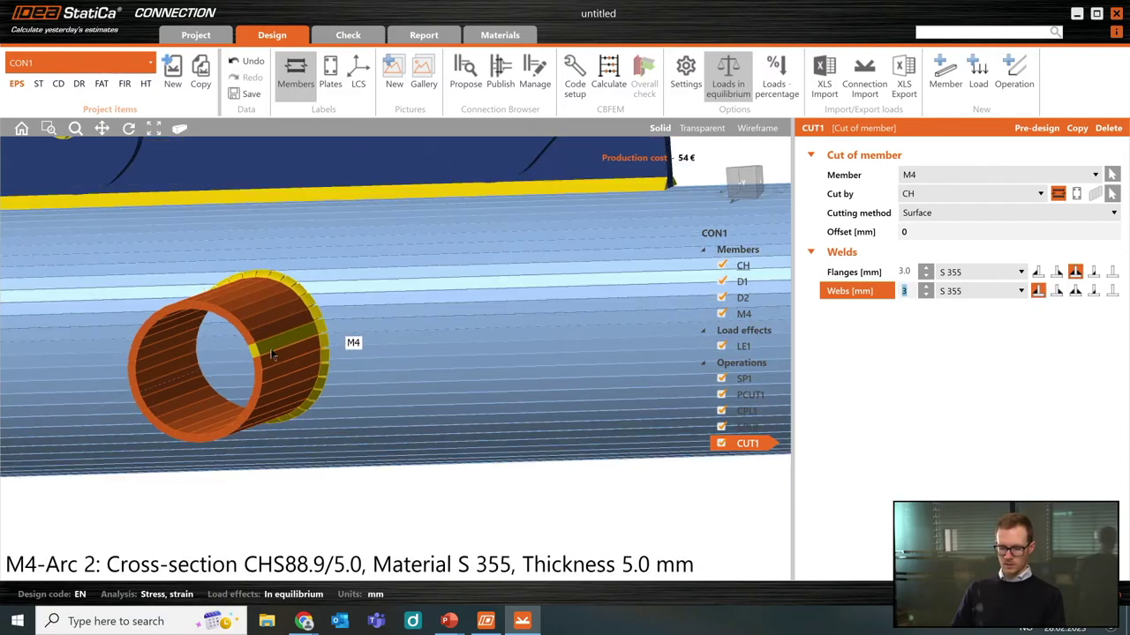
Set the axial force N at the end of member M4 to 50 kN in load effect LE1.
scroll(272, 354, "down", 5)
right_click_drag(272, 354, 439, 384)
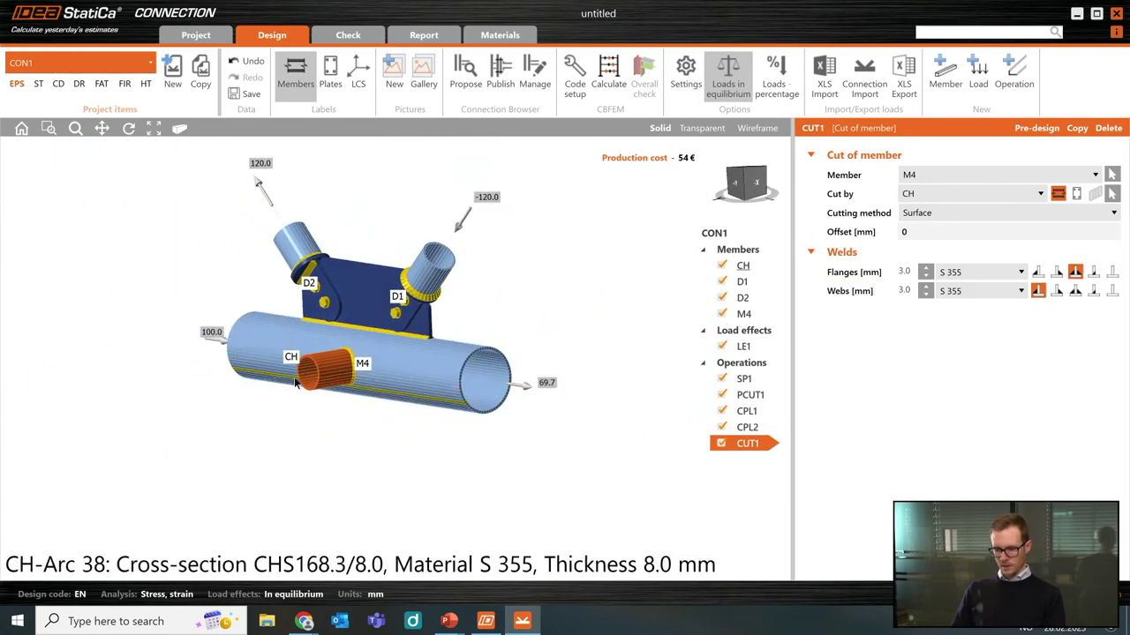
scroll(336, 388, "up", 5)
scroll(257, 384, "down", 3)
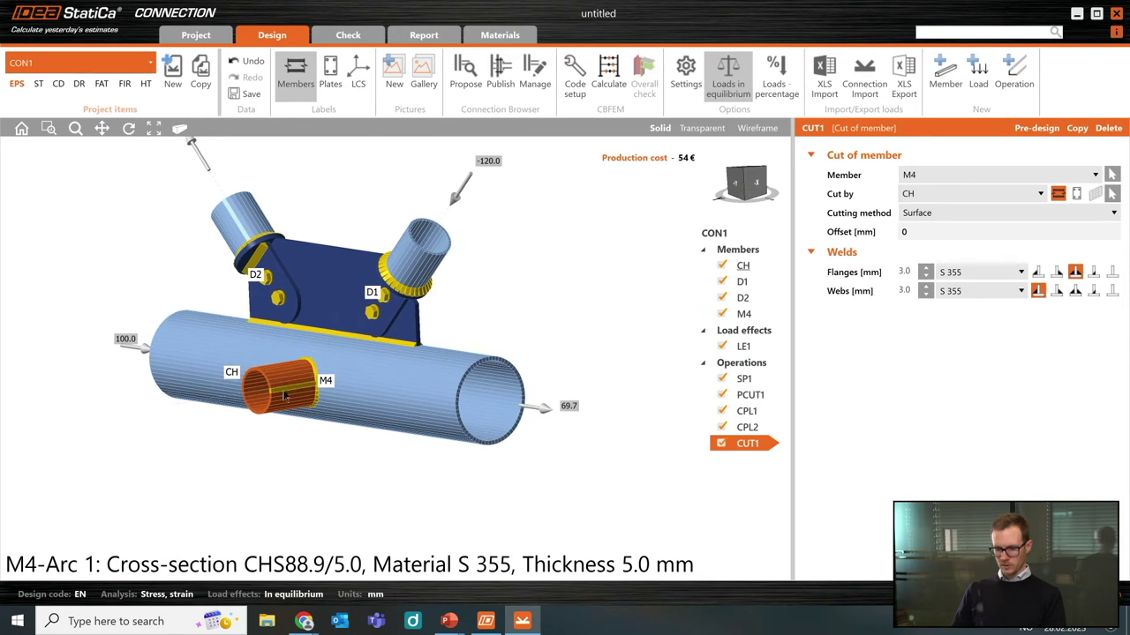
left_click(275, 388)
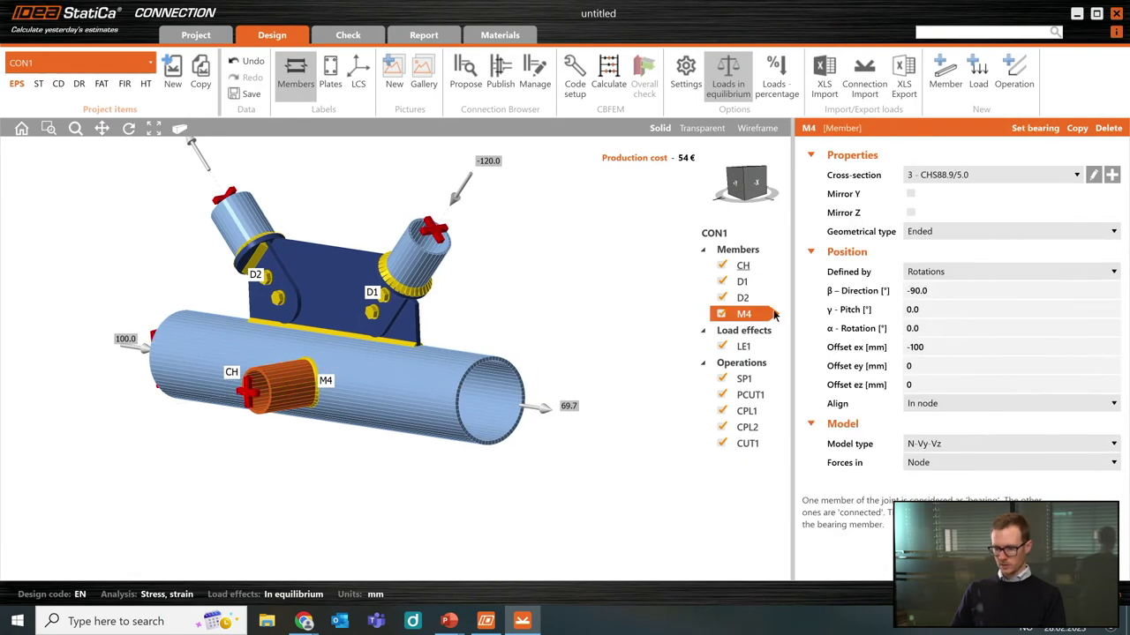
left_click(753, 350)
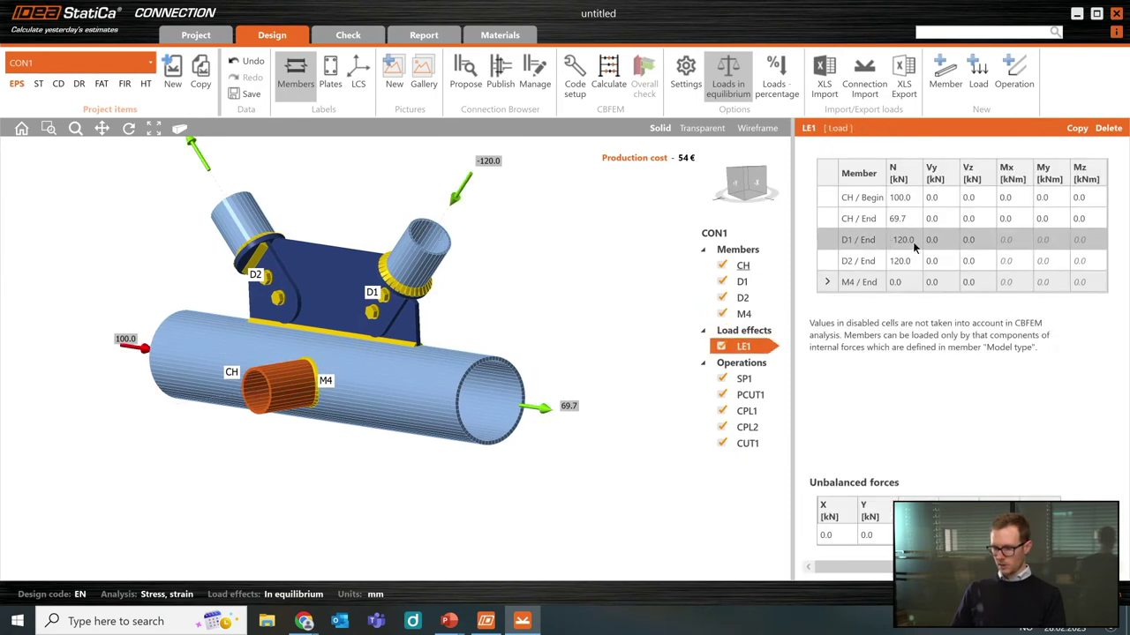
left_click(902, 282)
type("50")
key("Tab")
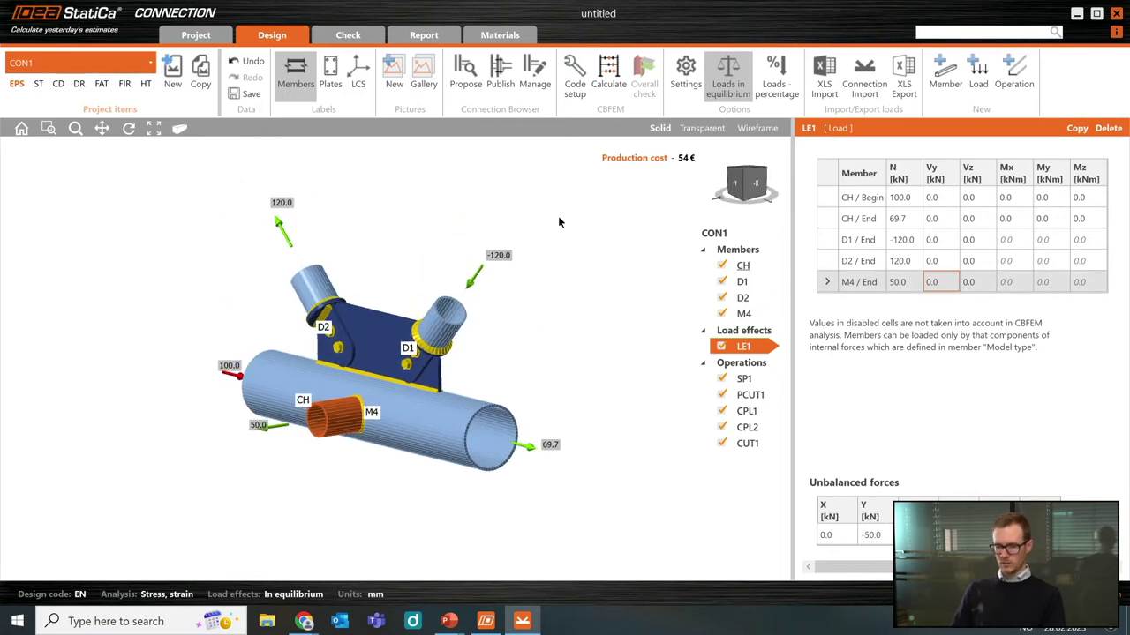
Calculate the connection and show the strain check among the check results.
left_click(610, 84)
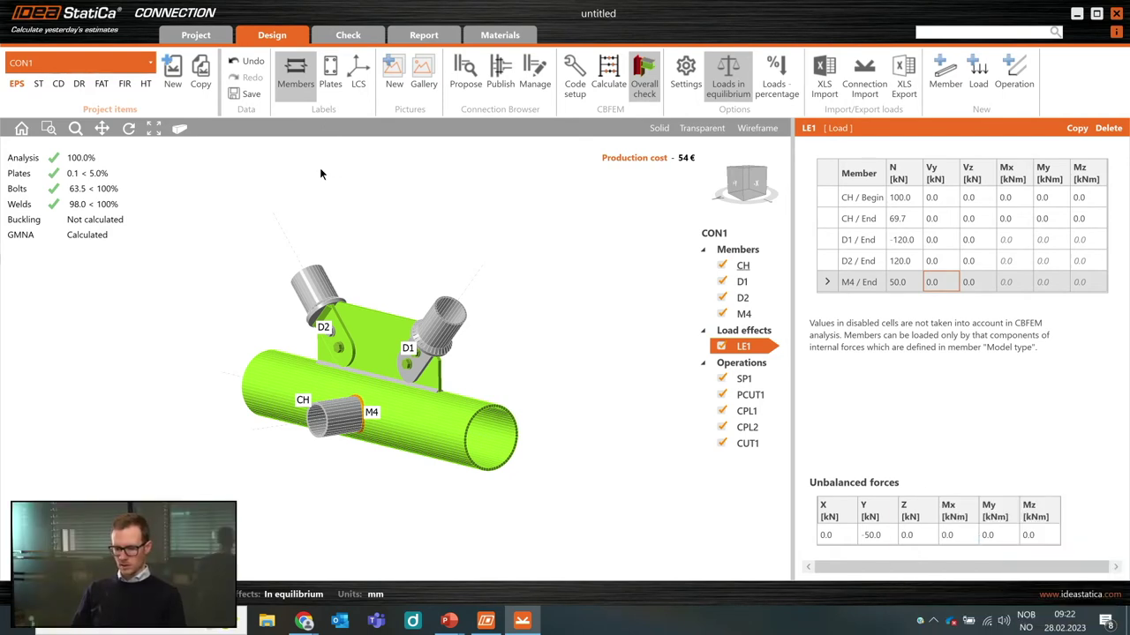
left_click(349, 35)
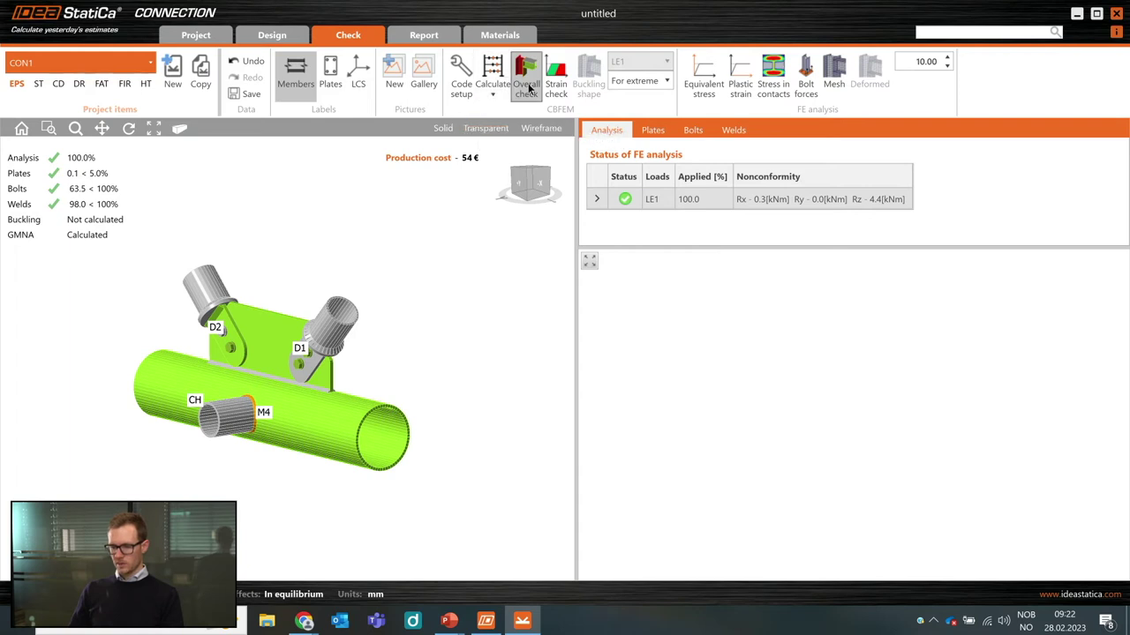
left_click(556, 92)
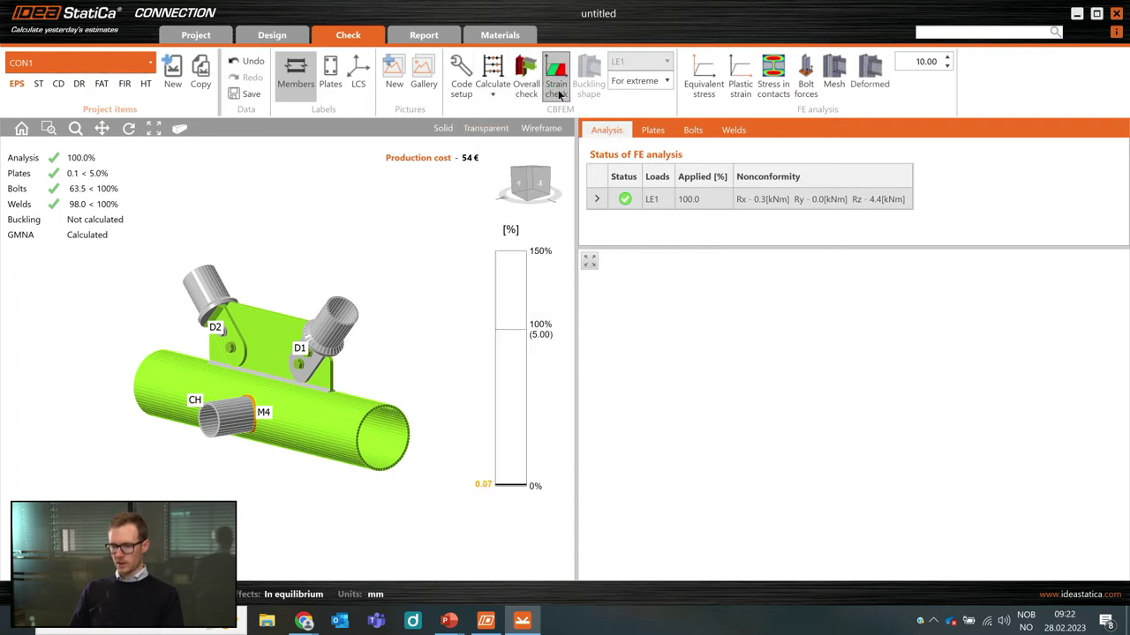
Display the equivalent stress on the joint and examine it around the weld between M4 and the chord.
left_click(704, 81)
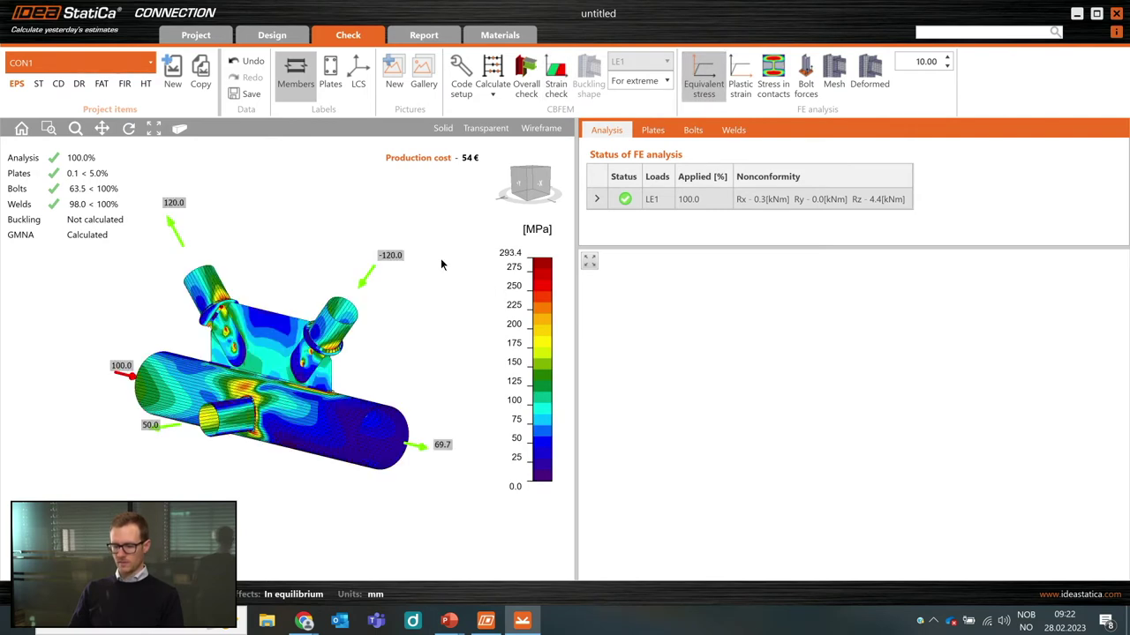
scroll(253, 406, "up", 5)
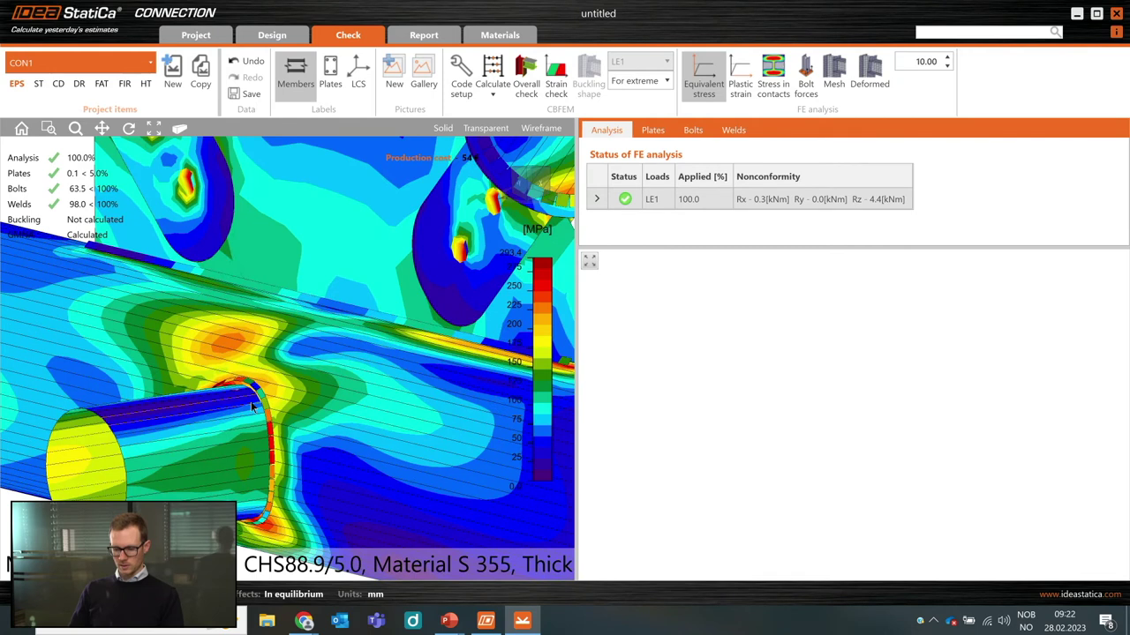
scroll(253, 406, "down", 5)
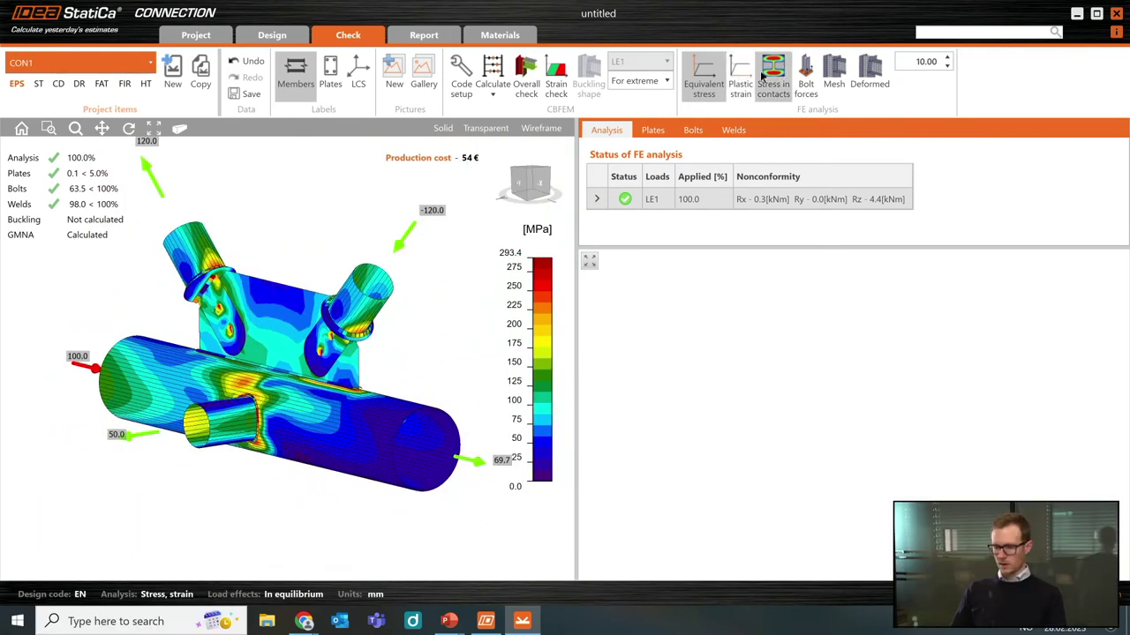
Show the bolt forces on the stress plot and examine them at the gusset plate bolts.
left_click(807, 84)
scroll(187, 350, "up", 3)
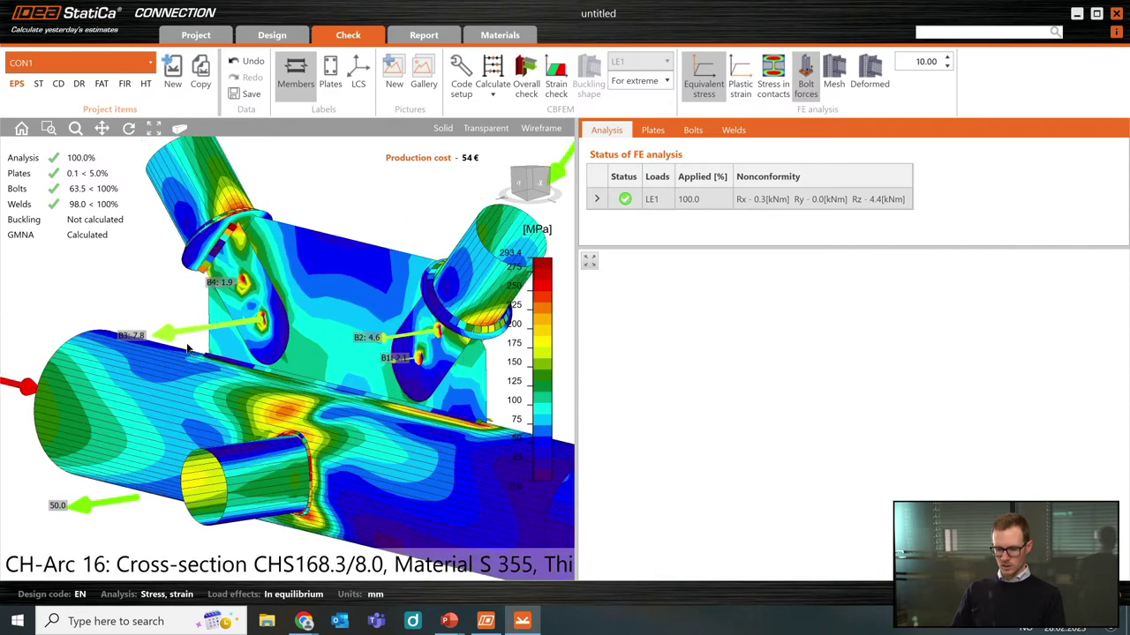
scroll(195, 323, "up", 5)
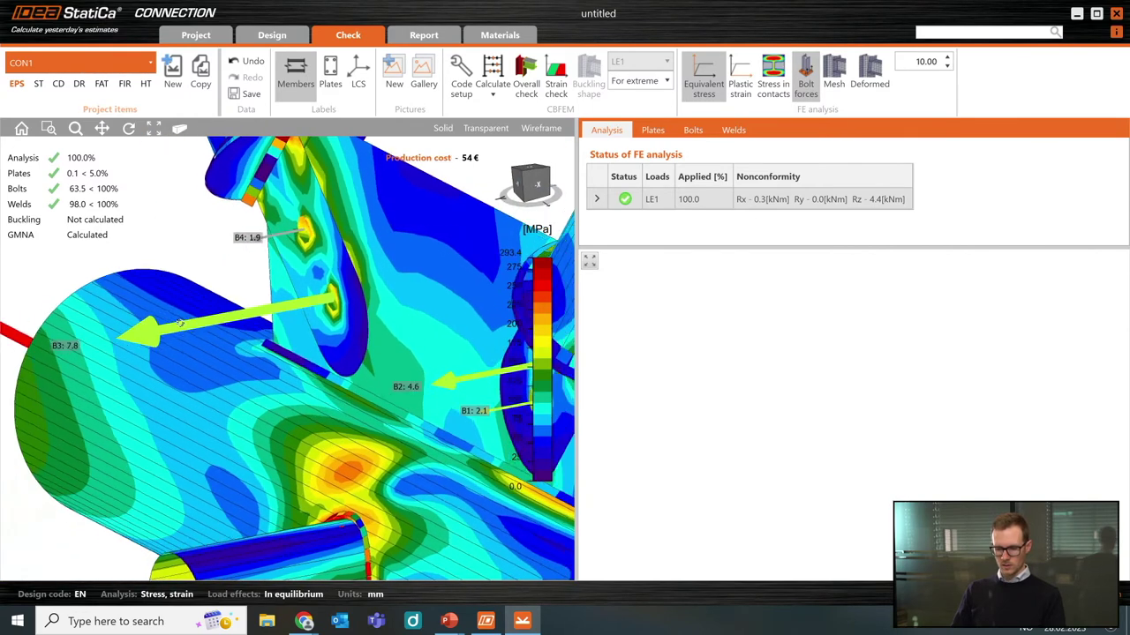
Show the finite element mesh and the deformed shape on the stress plot, with the deformation scale set to 20.
mouse_move(179, 323)
right_mouse_down()
mouse_move(189, 320)
mouse_move(178, 314)
right_mouse_up()
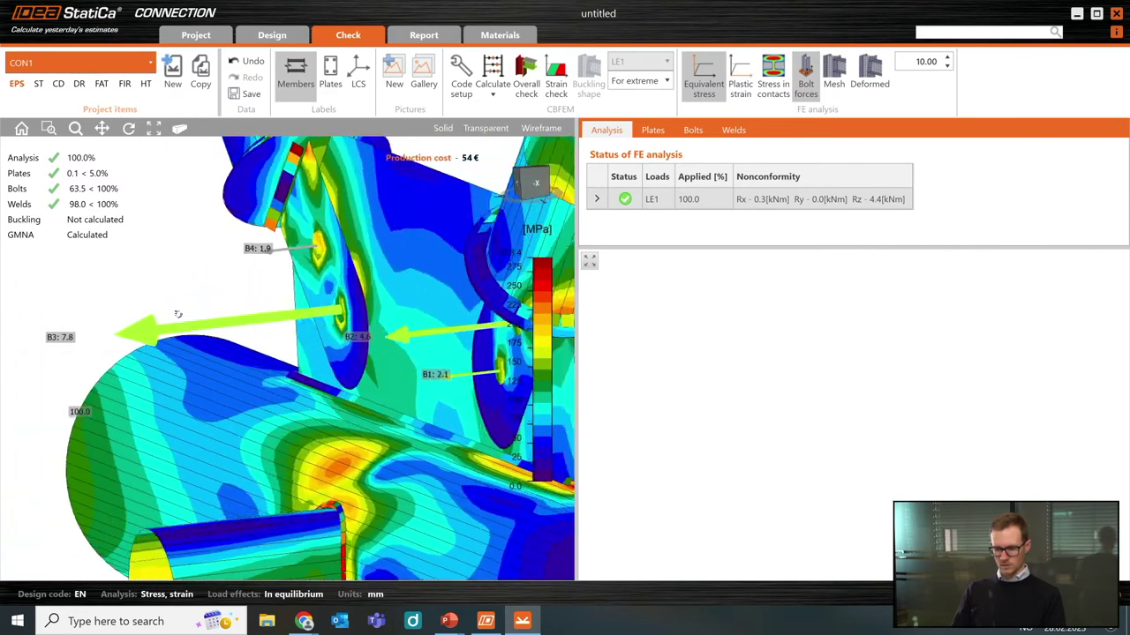
scroll(187, 315, "down", 8)
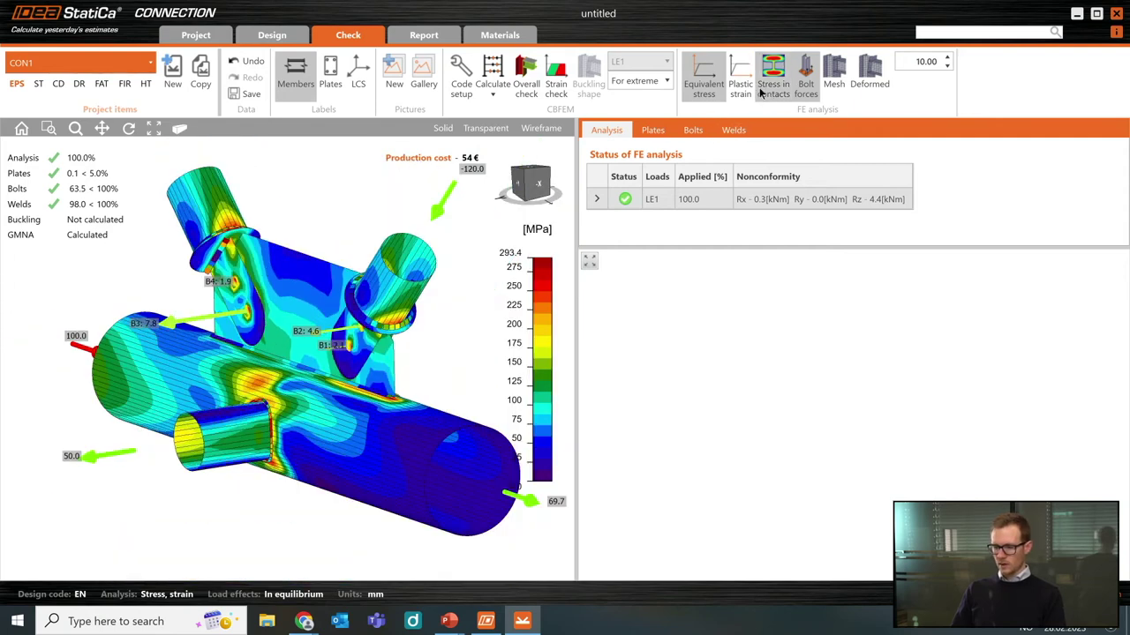
left_click(868, 82)
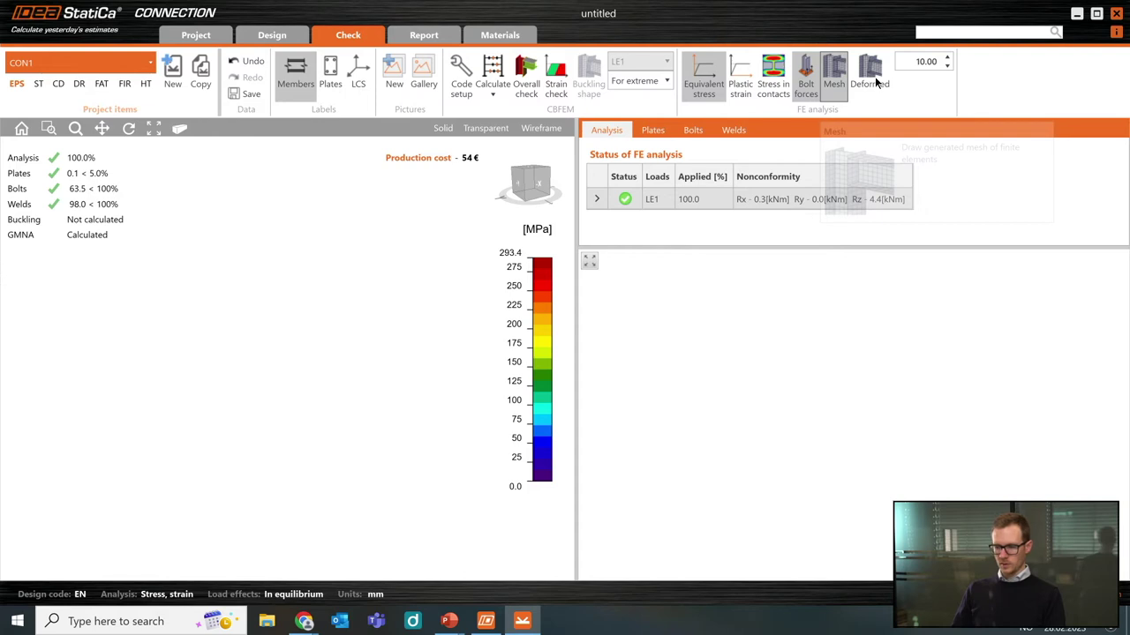
left_click(871, 76)
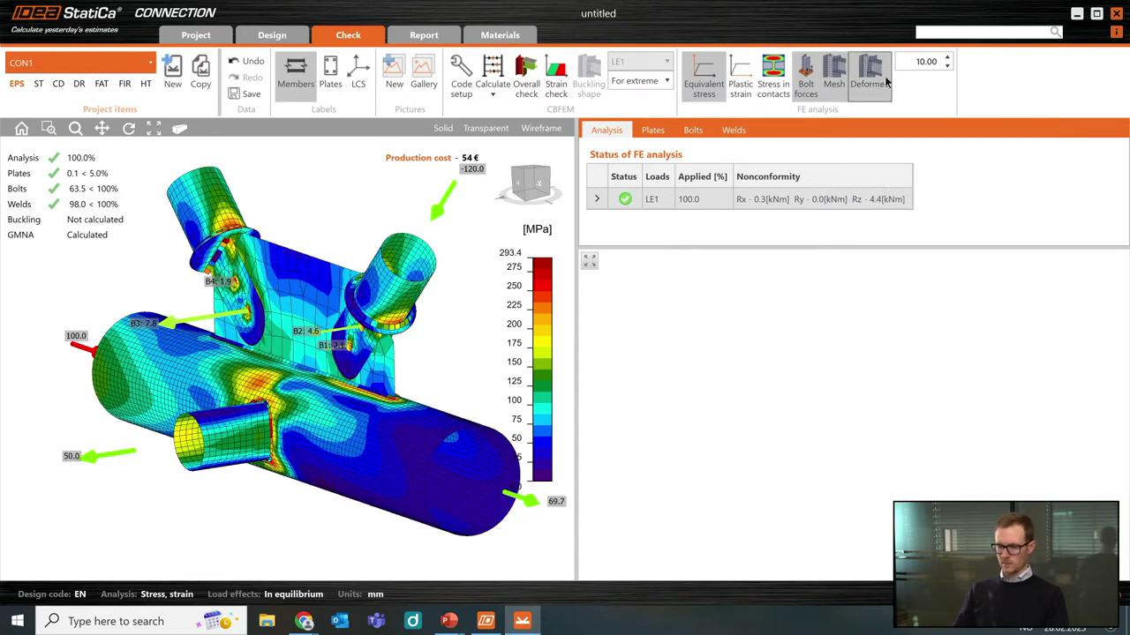
left_click(946, 58)
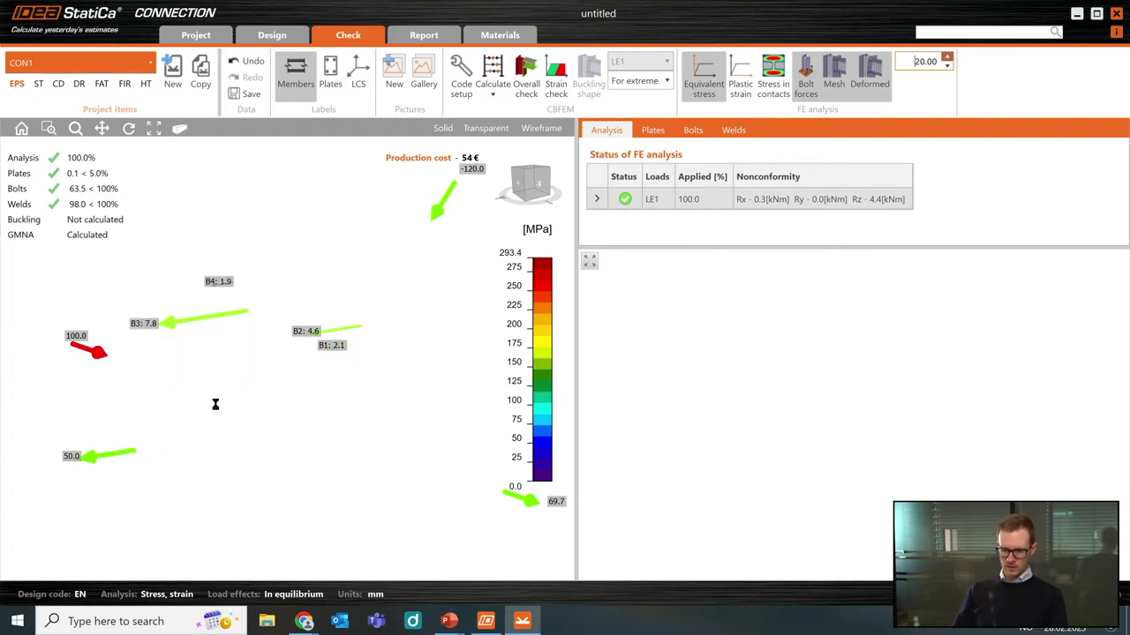
right_click_drag(218, 408, 213, 362)
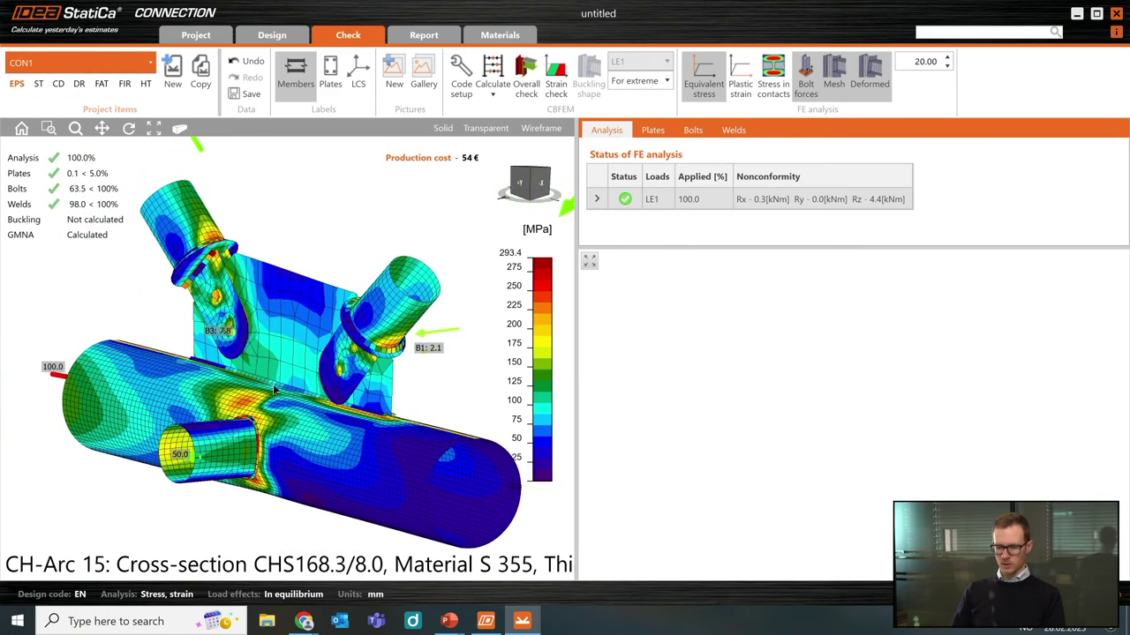
Show the plate check results, enlarge the results table, and look through the stresses and strains of all members and plates.
left_click(657, 132)
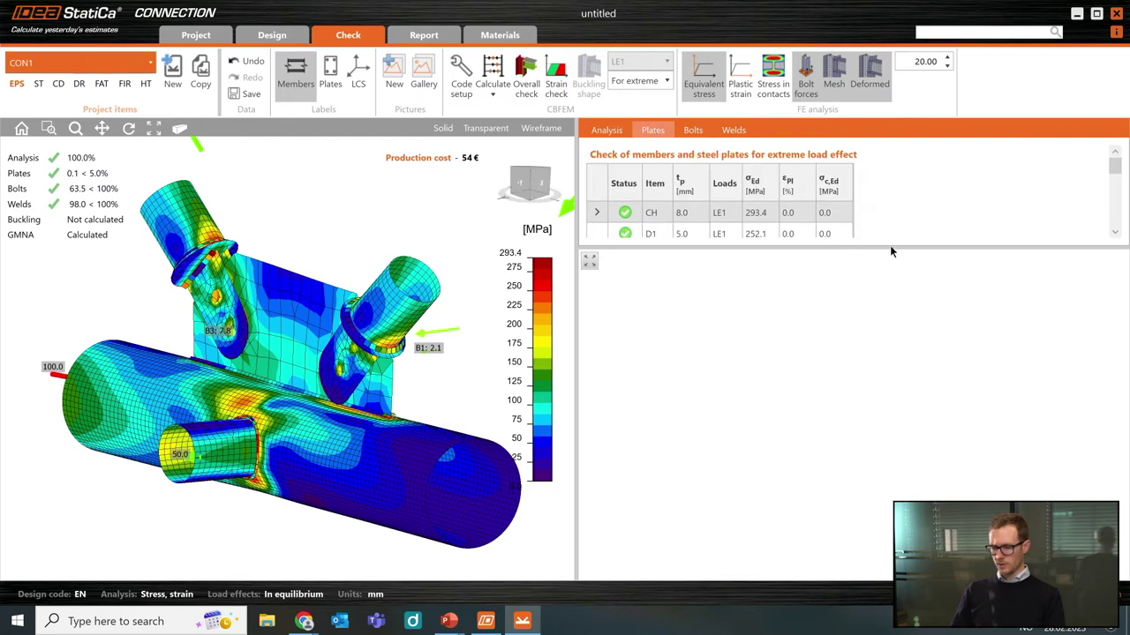
left_click_drag(889, 247, 888, 369)
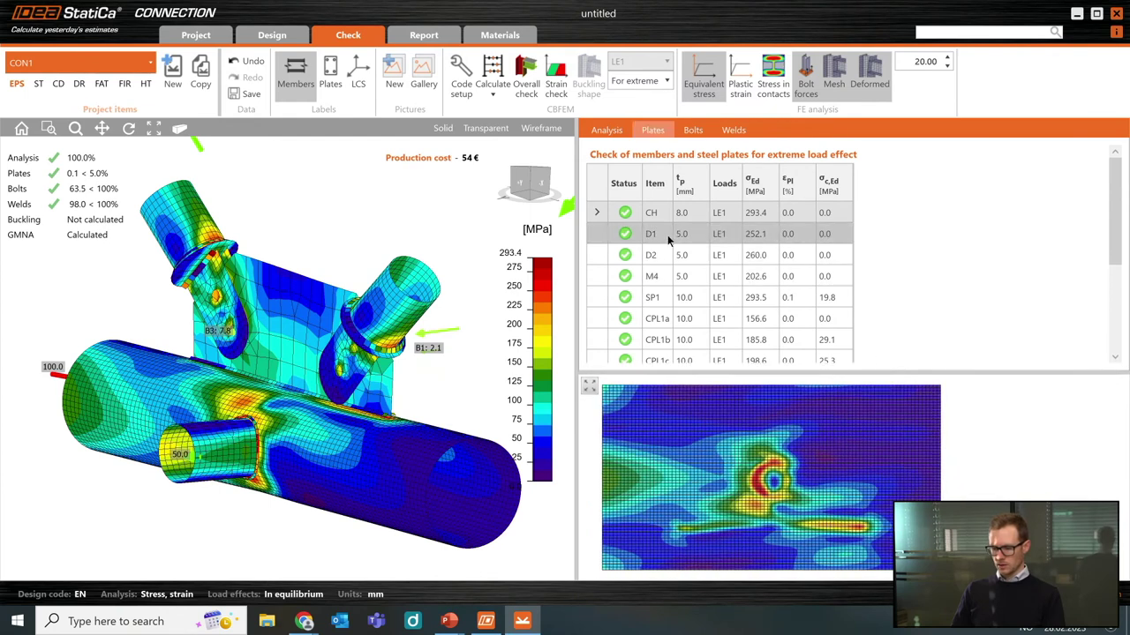
scroll(660, 214, "down", 5)
scroll(657, 225, "up", 5)
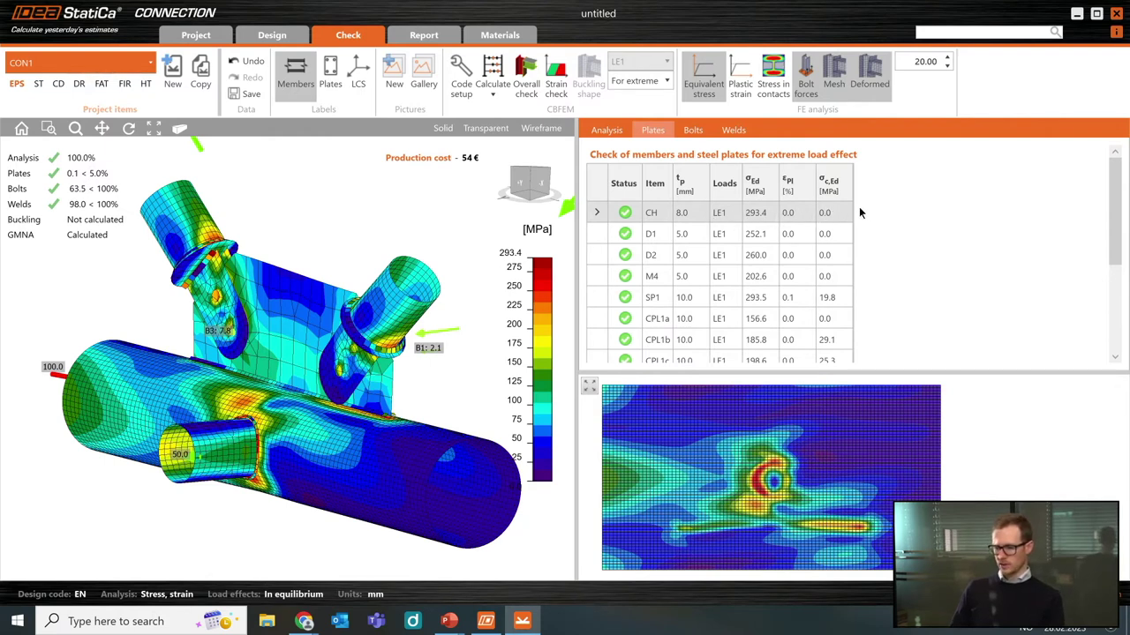
Show the bolt check results, expand the detailed check of bolt B1, and highlight the code reference of its tension resistance check.
left_click(694, 132)
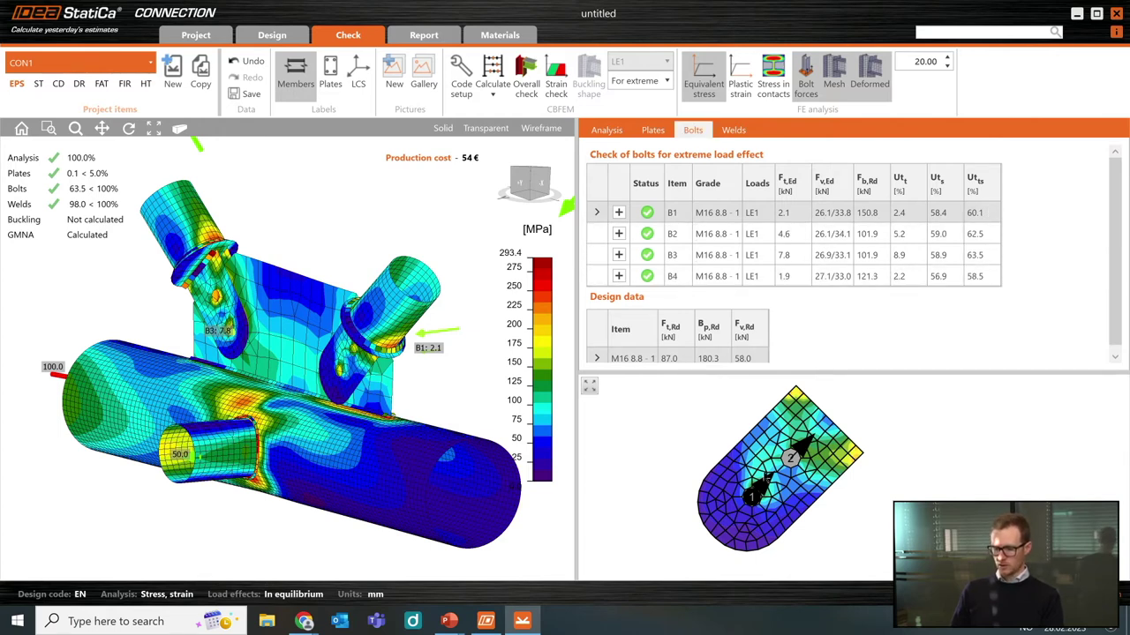
left_click(618, 213)
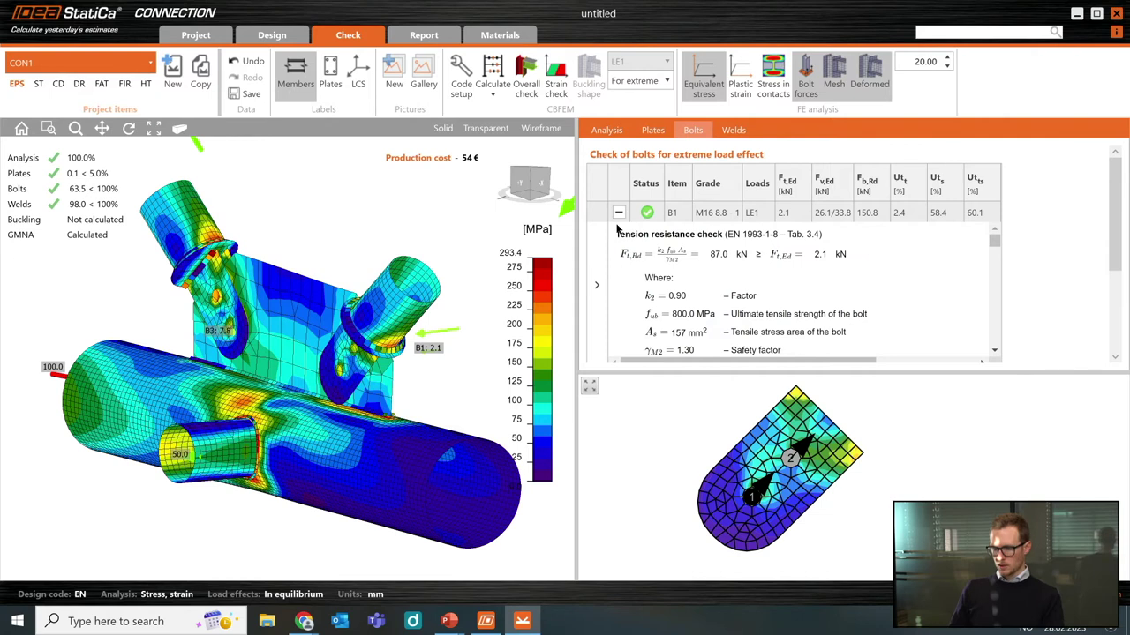
scroll(996, 246, "down", 3)
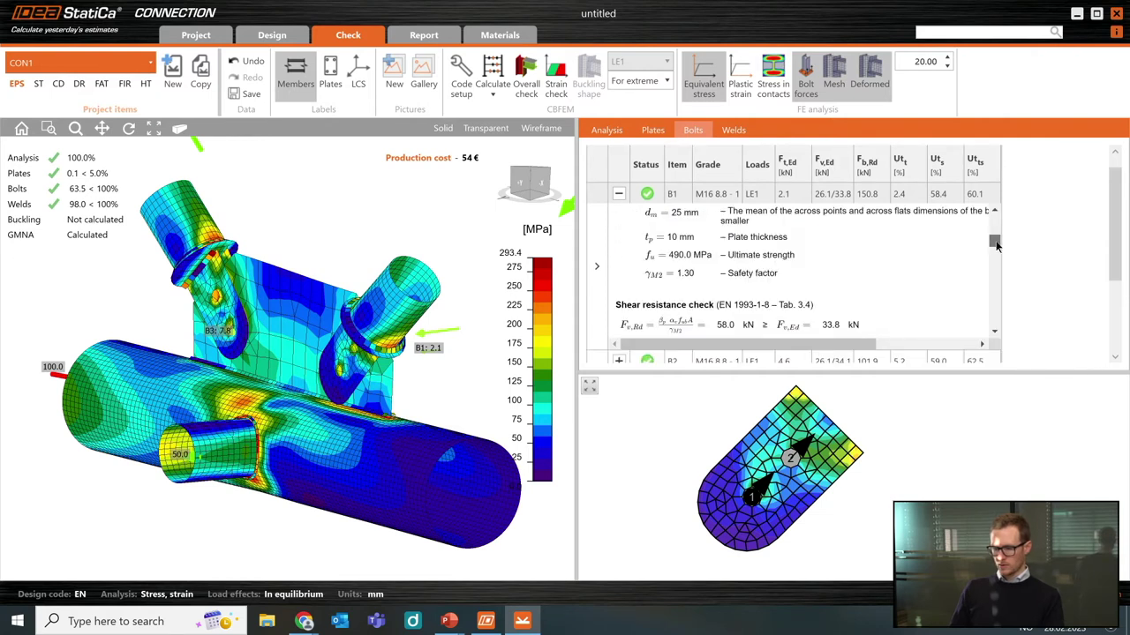
left_click_drag(995, 246, 996, 222)
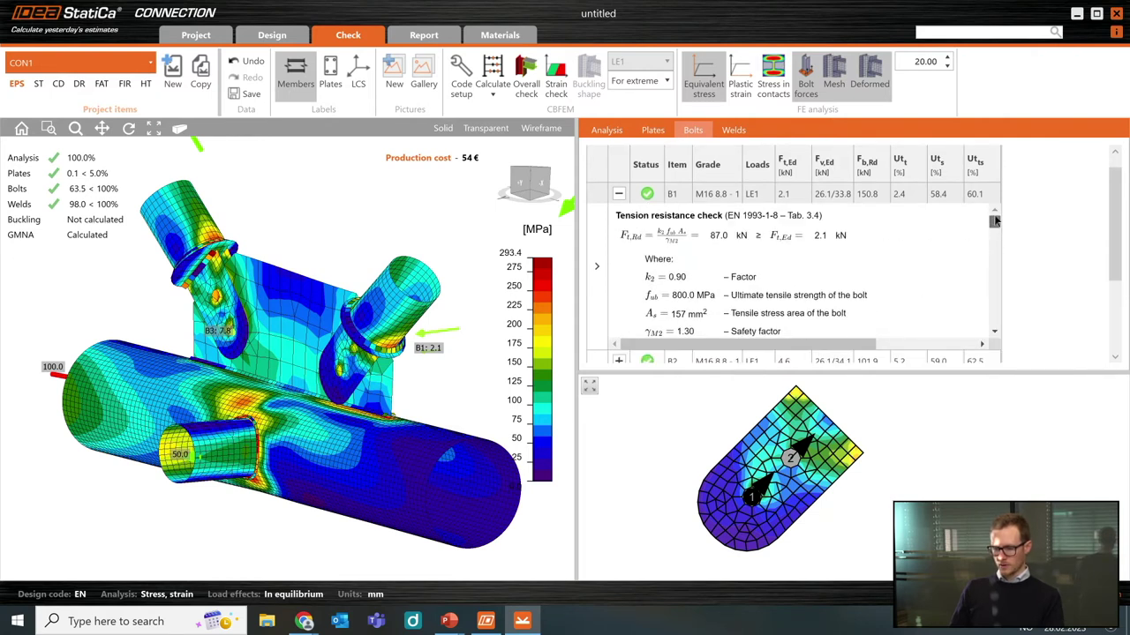
scroll(997, 227, "down", 1)
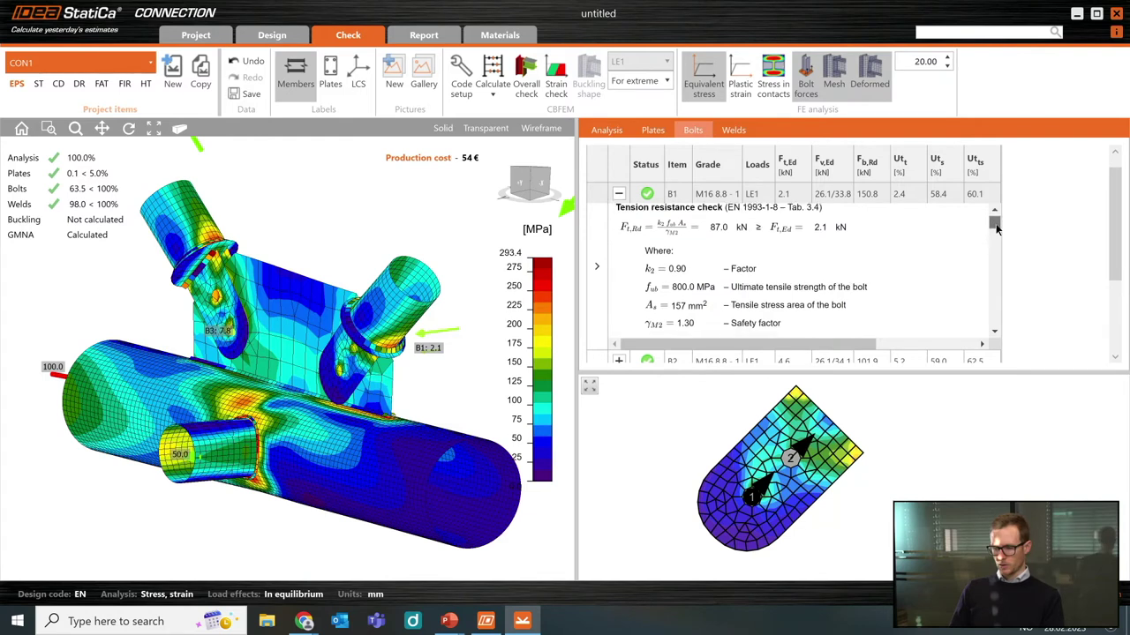
scroll(996, 227, "up", 1)
left_click_drag(725, 215, 820, 216)
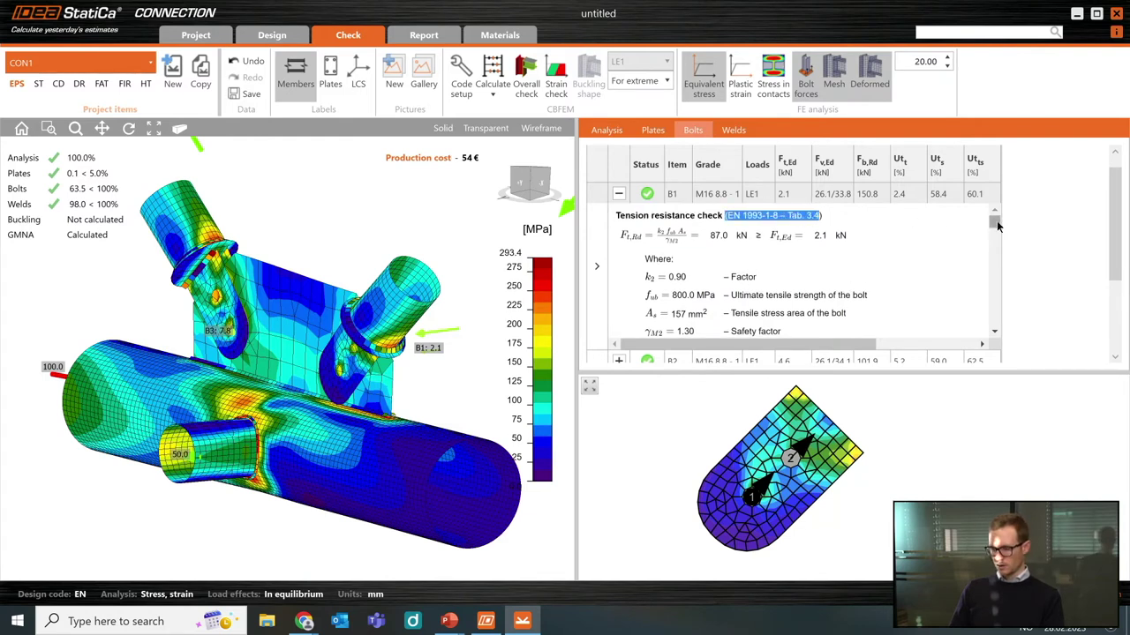
Read through bolt B1's punching, shear and bearing resistance checks down to its utilization formulas.
scroll(997, 227, "down", 3)
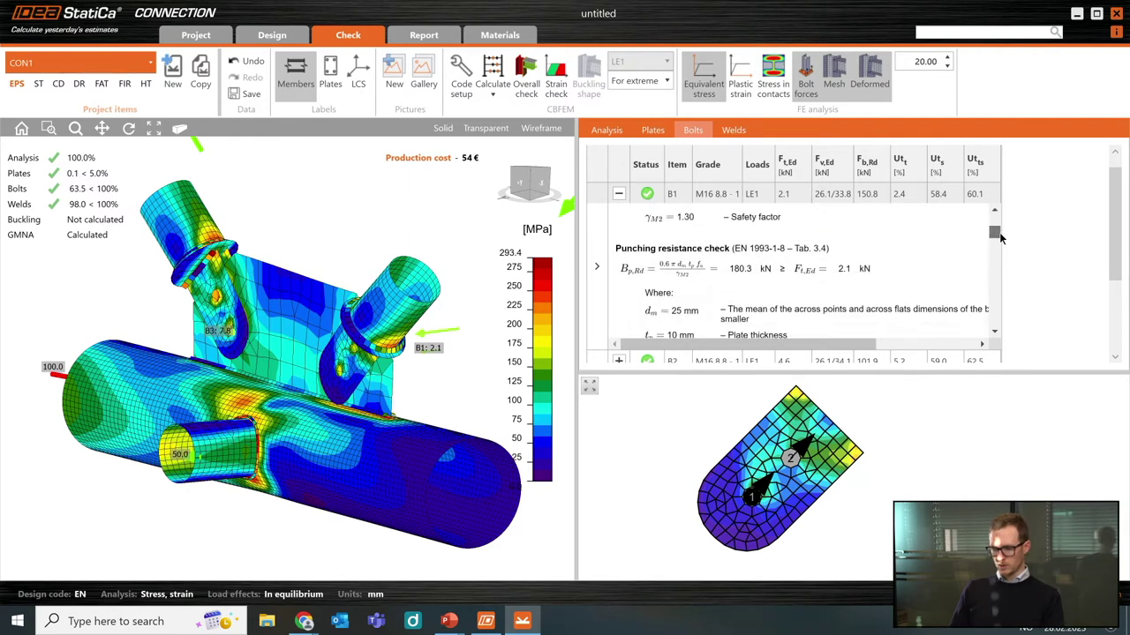
scroll(1002, 235, "down", 5)
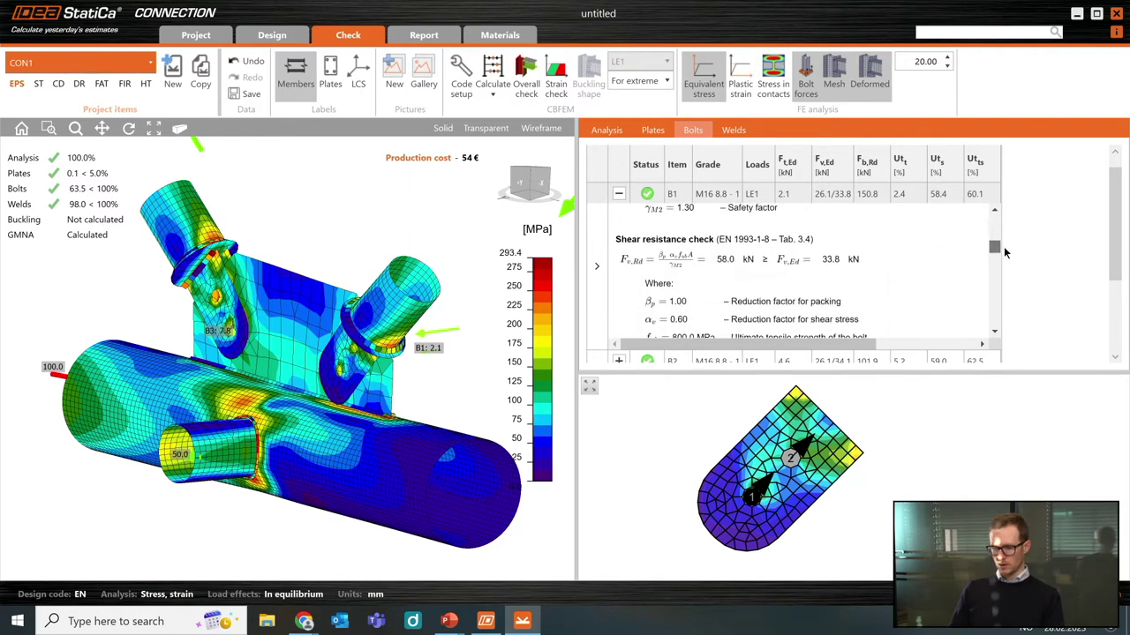
scroll(1004, 254, "down", 5)
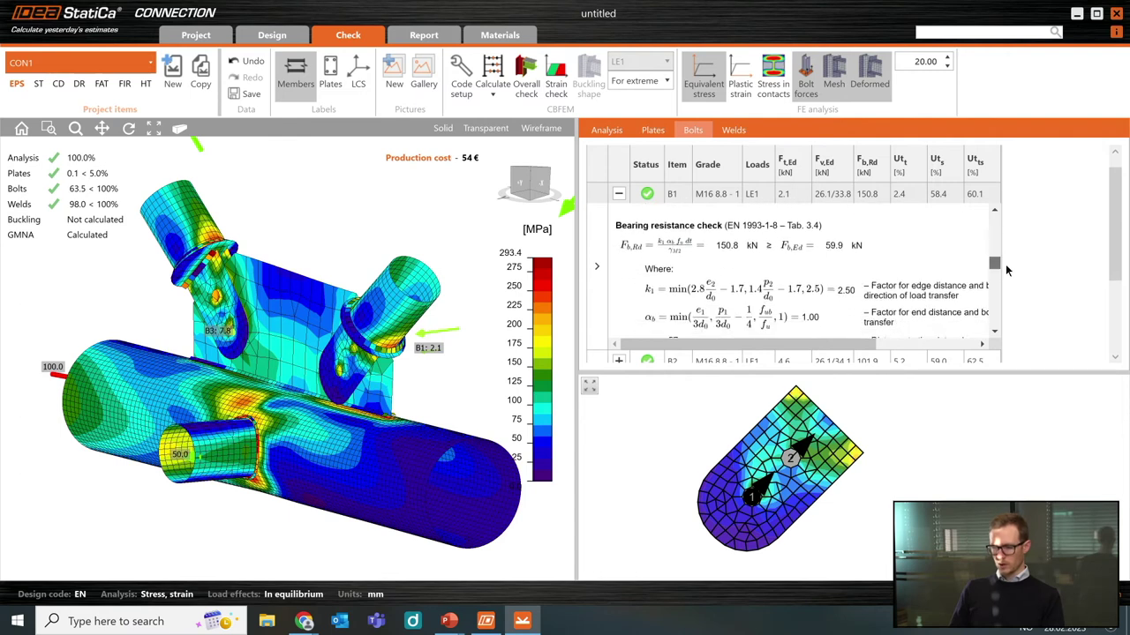
scroll(1008, 276, "down", 8)
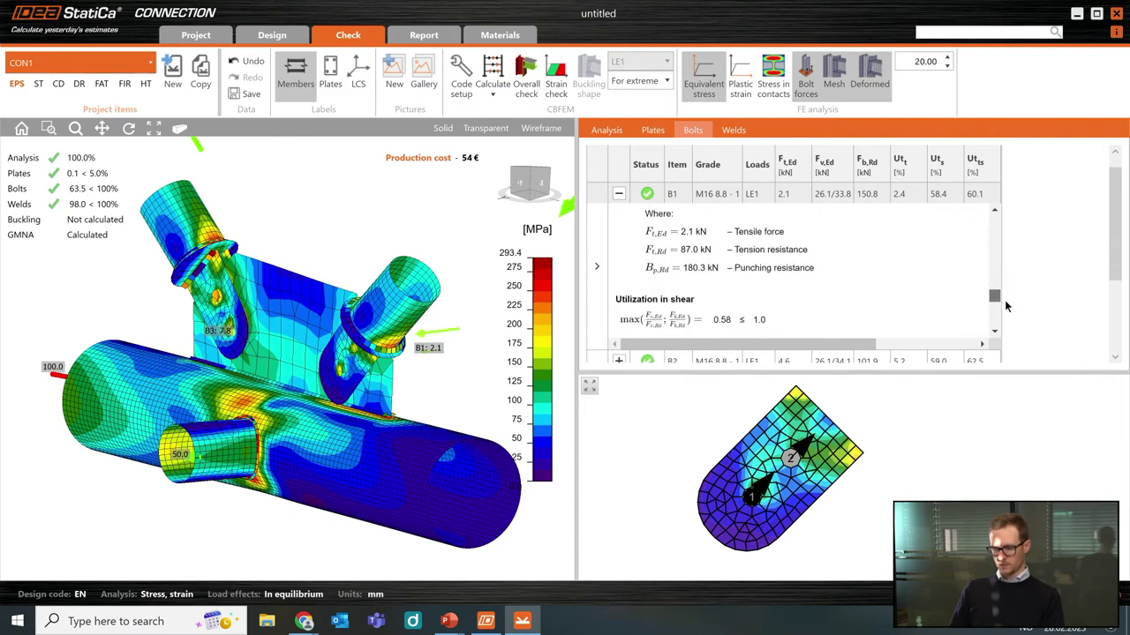
scroll(1002, 322, "down", 3)
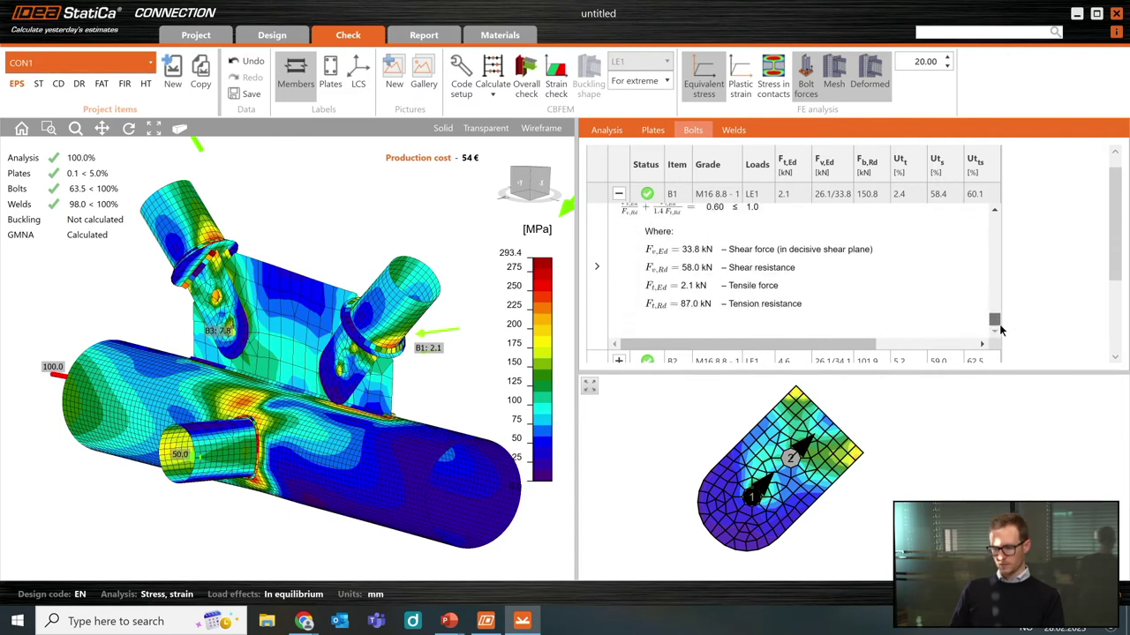
Show the weld check results, look through the list, and locate the weld between CPL1a and CPL1b on the model.
left_click(733, 132)
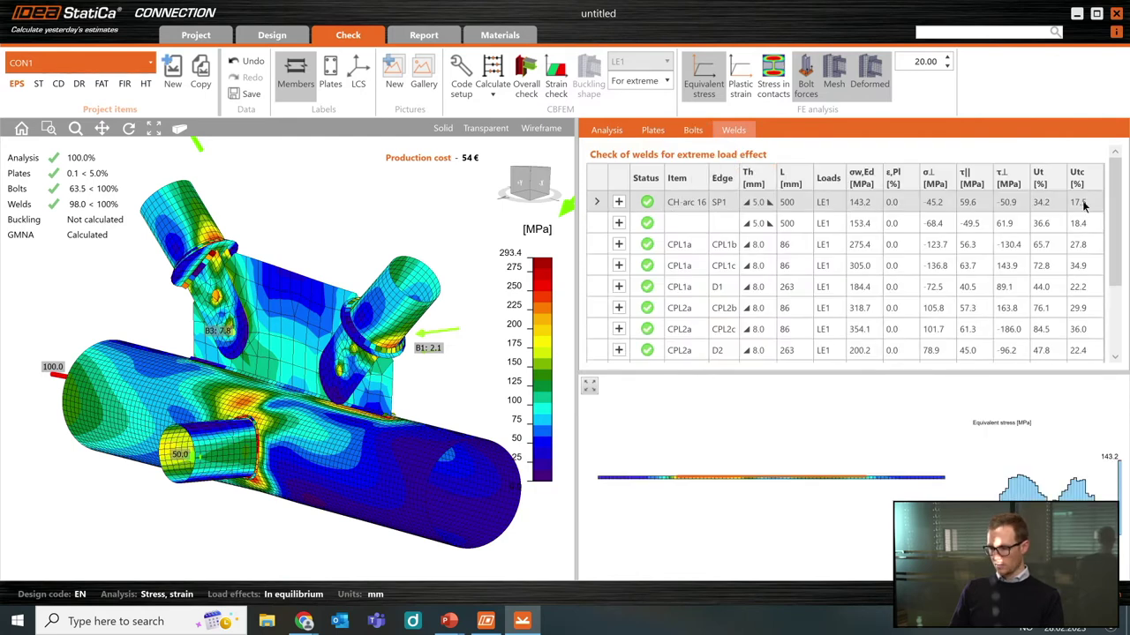
scroll(1107, 256, "down", 5)
scroll(1108, 256, "up", 5)
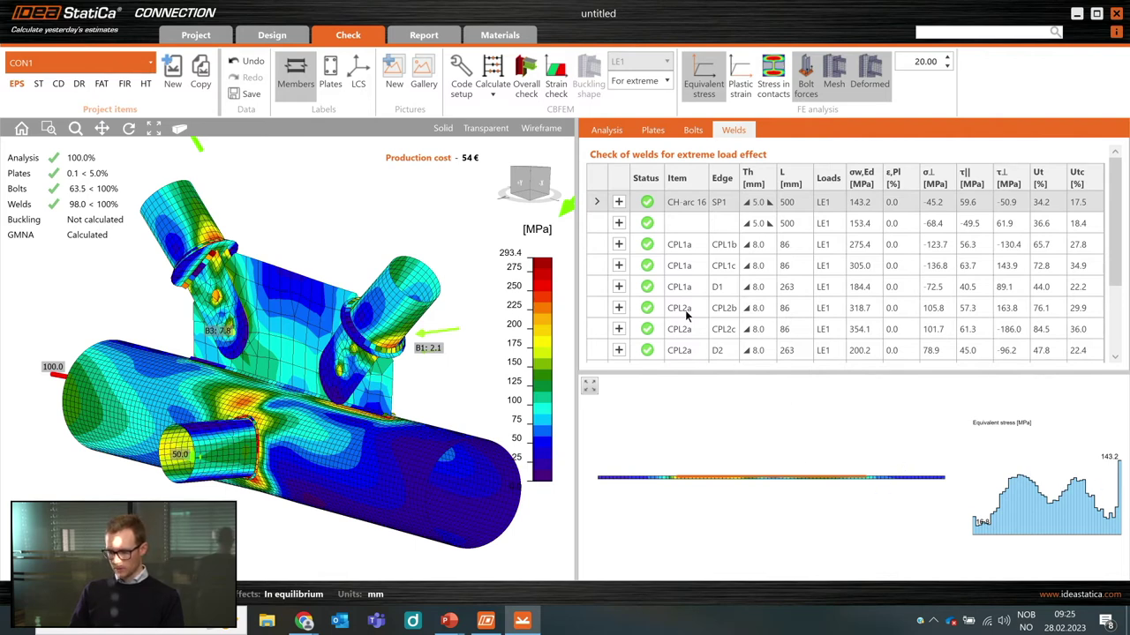
left_click(678, 245)
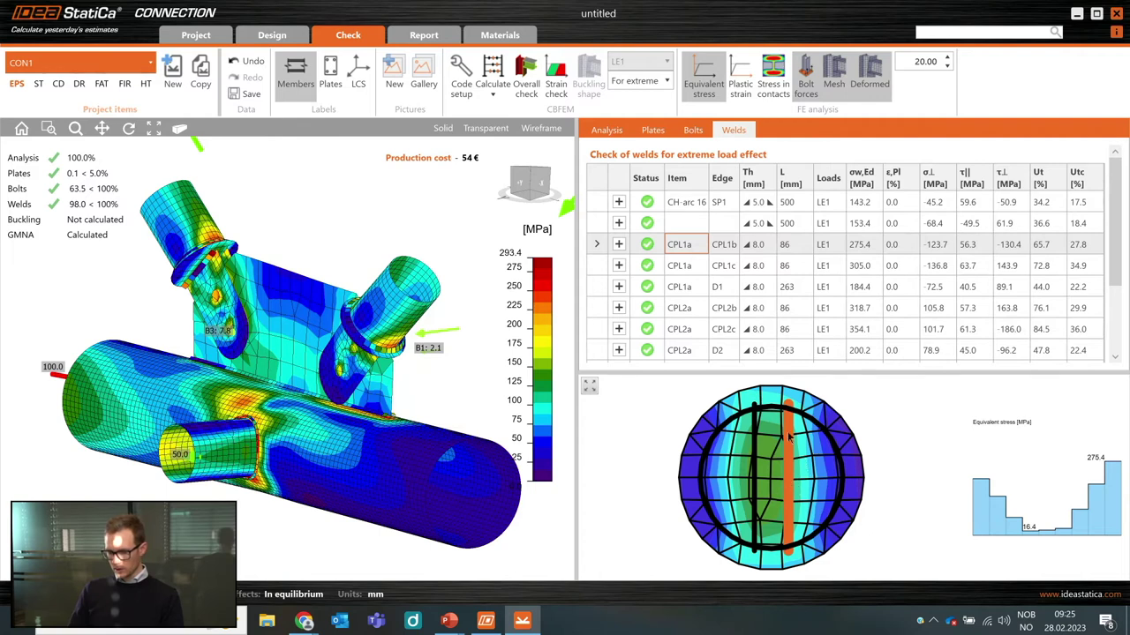
scroll(370, 334, "up", 3)
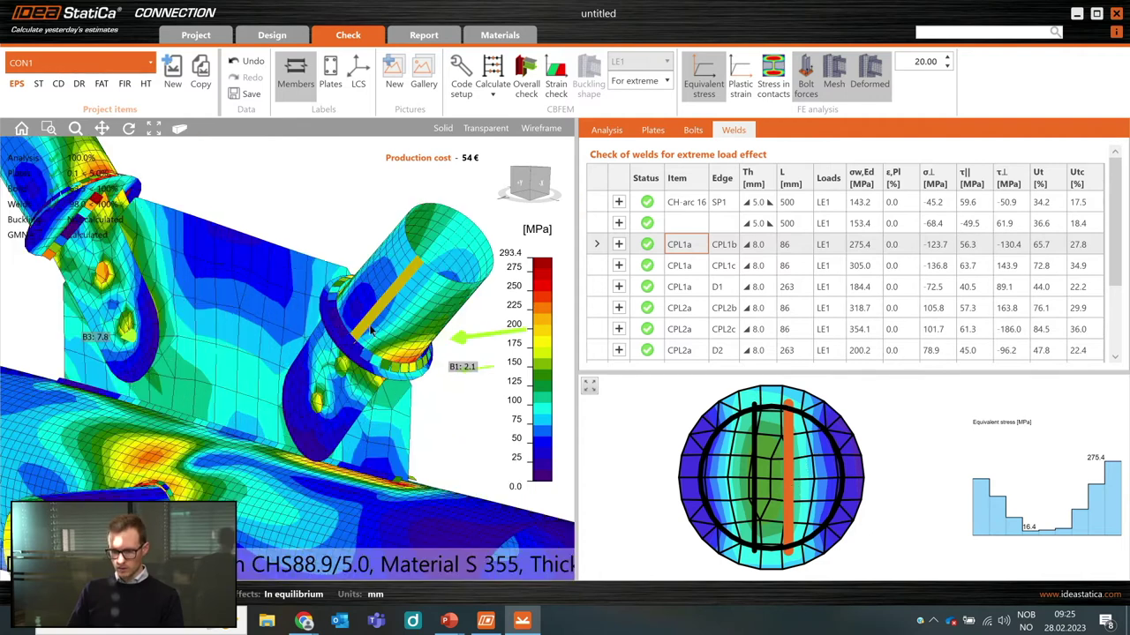
Select the weld between CPL2a and CPL2b, expand its detailed check, and read down to the stress utilization.
left_click(71, 231)
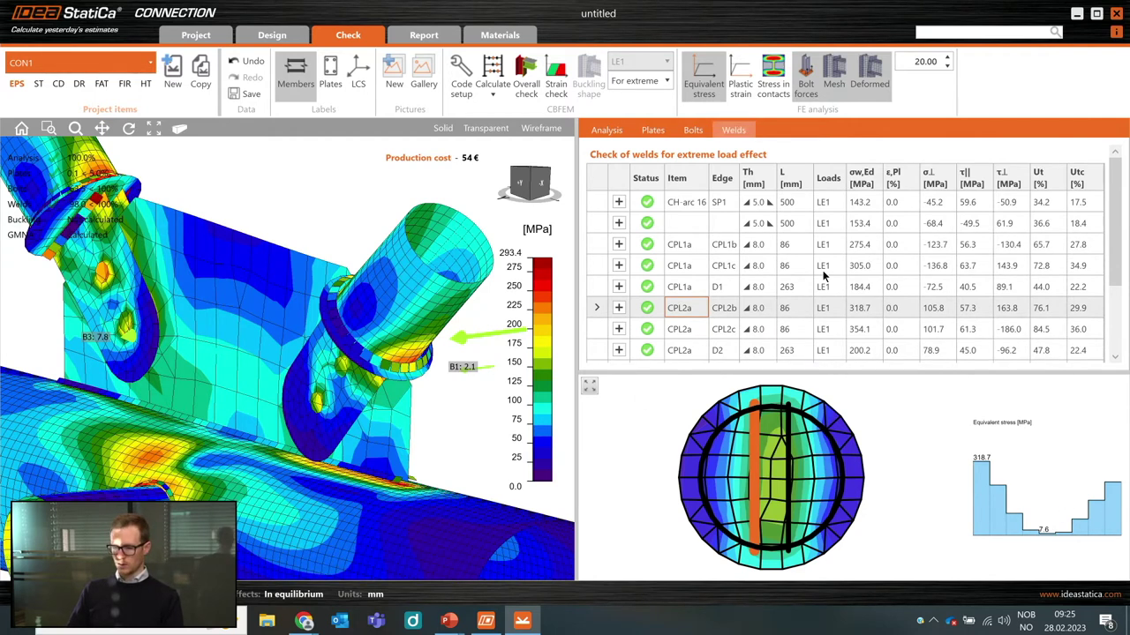
left_click(617, 307)
scroll(918, 266, "down", 3)
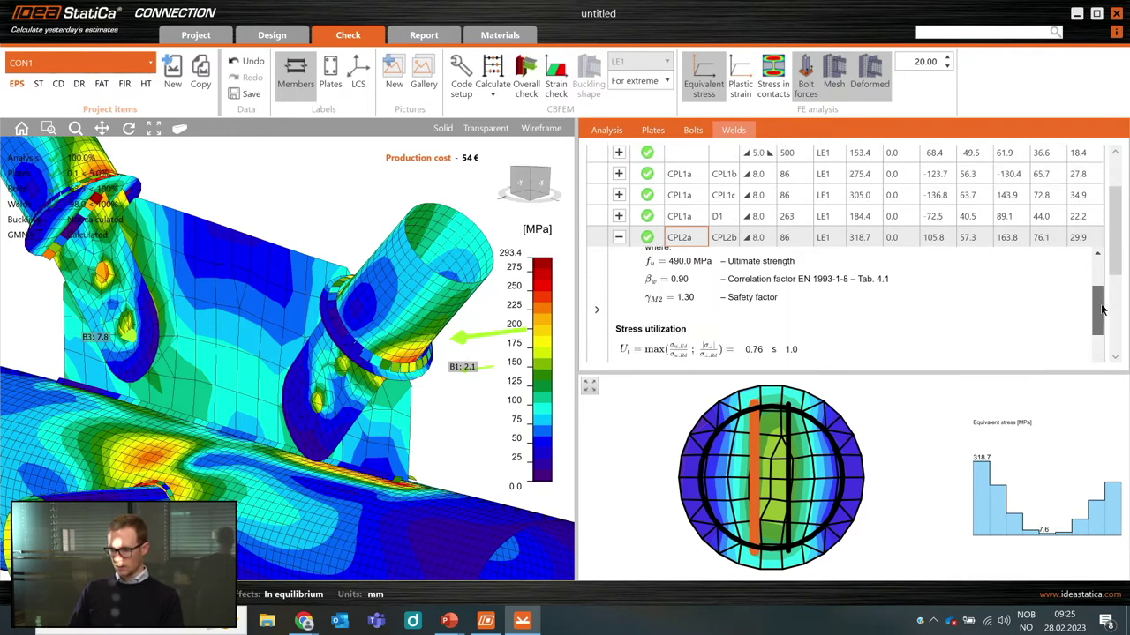
left_click_drag(1097, 304, 1096, 331)
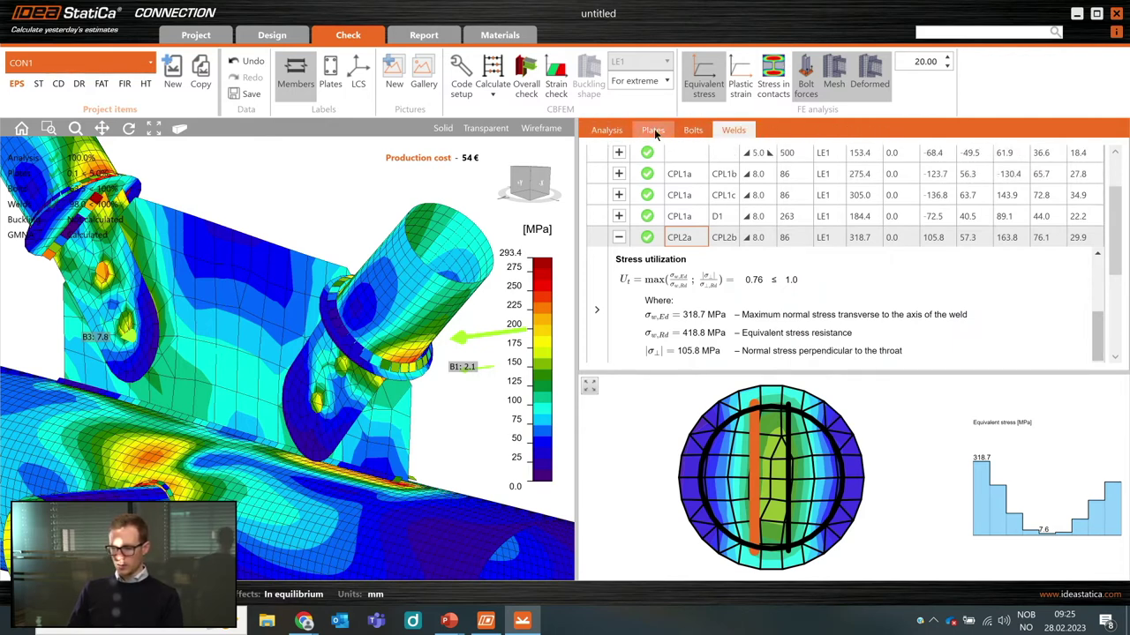
Add a new connection to the project from the column footing class, using an open-section column with an anchored base plate.
left_click(172, 79)
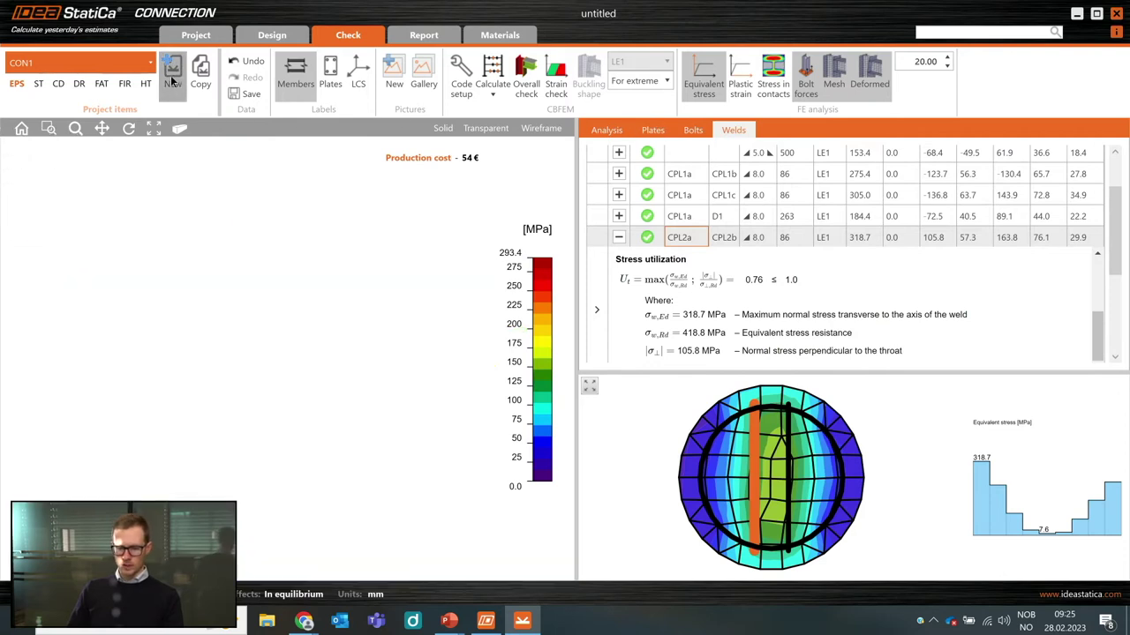
left_click(187, 357)
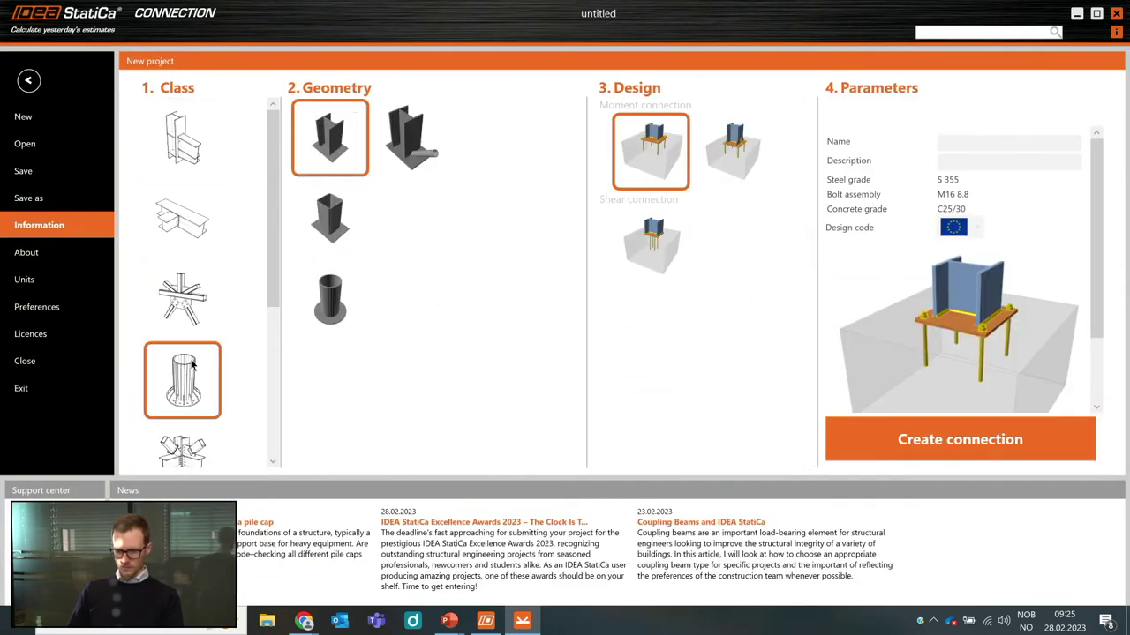
left_click(968, 440)
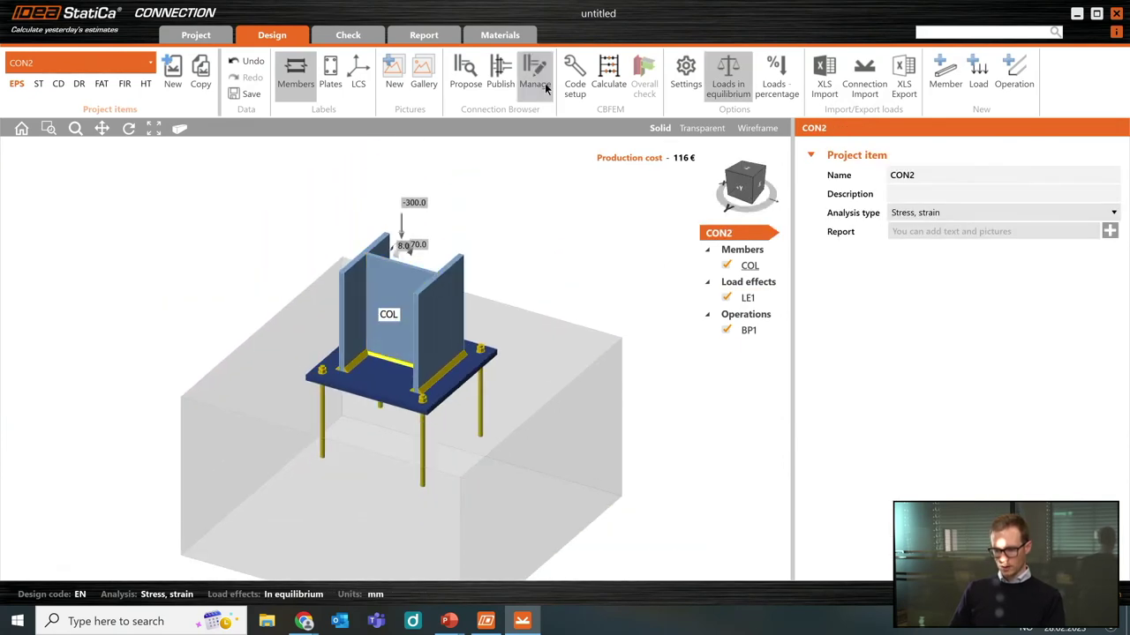
Calculate the column base connection CON2 and show its anchor check results.
left_click(609, 74)
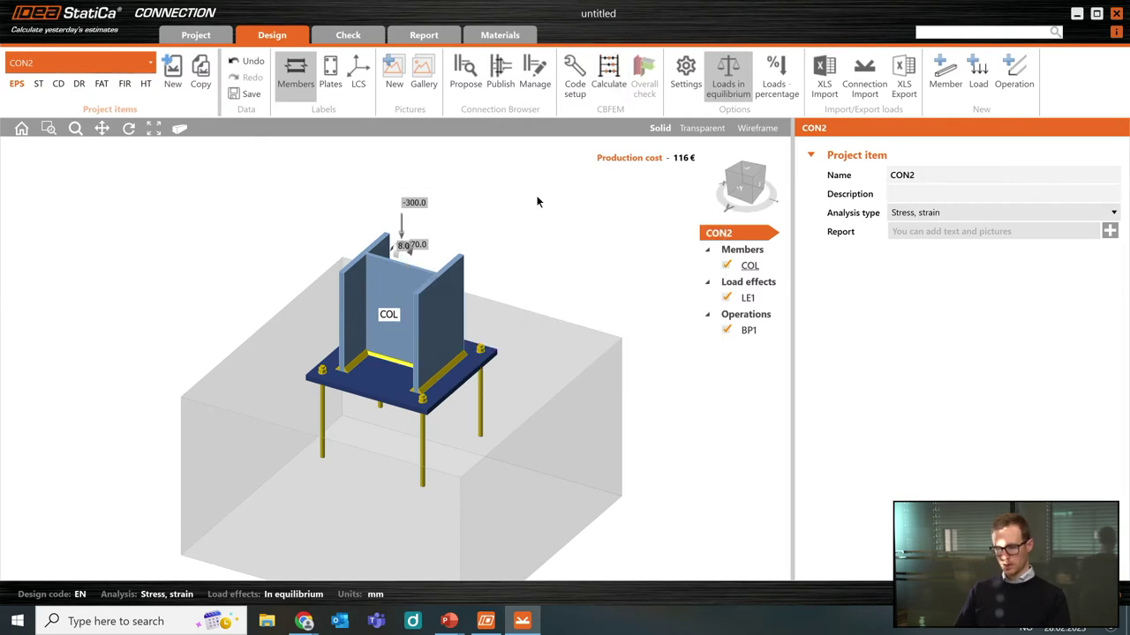
left_click(348, 36)
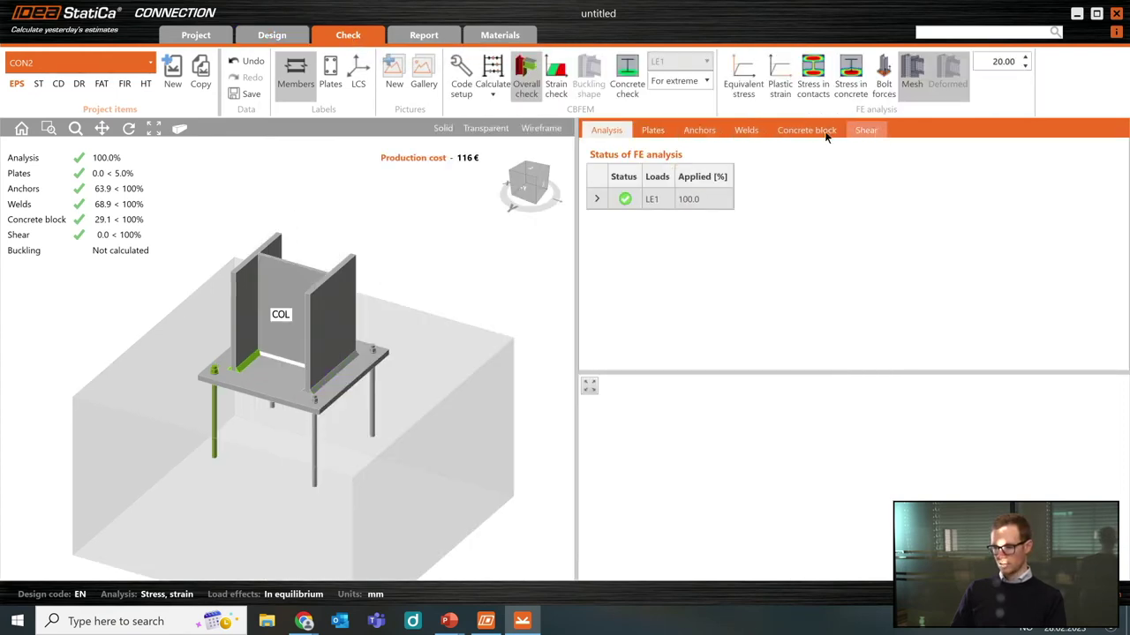
left_click(696, 132)
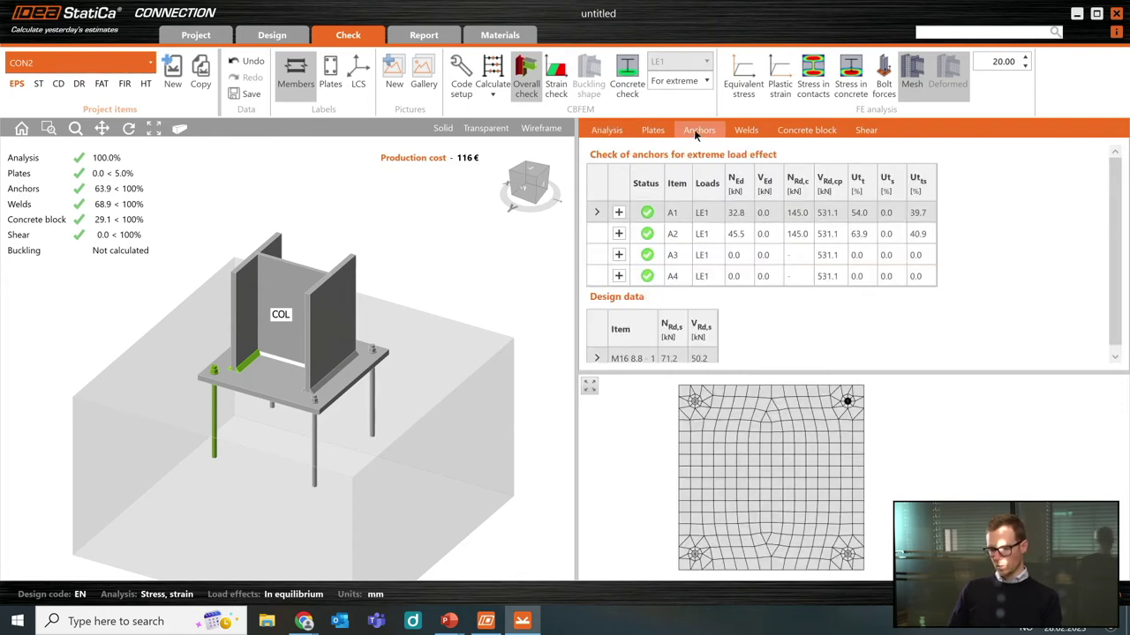
Expand the detailed check of anchor A2 and read down to the interaction of tensile and shear forces in steel.
left_click(681, 251)
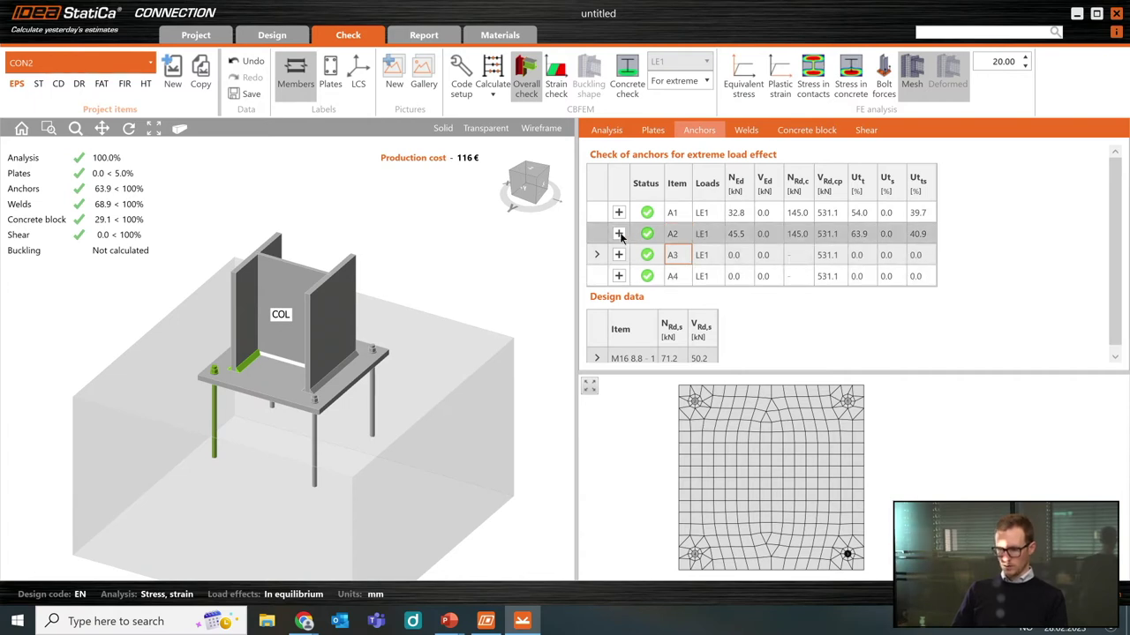
left_click(618, 234)
scroll(932, 264, "down", 3)
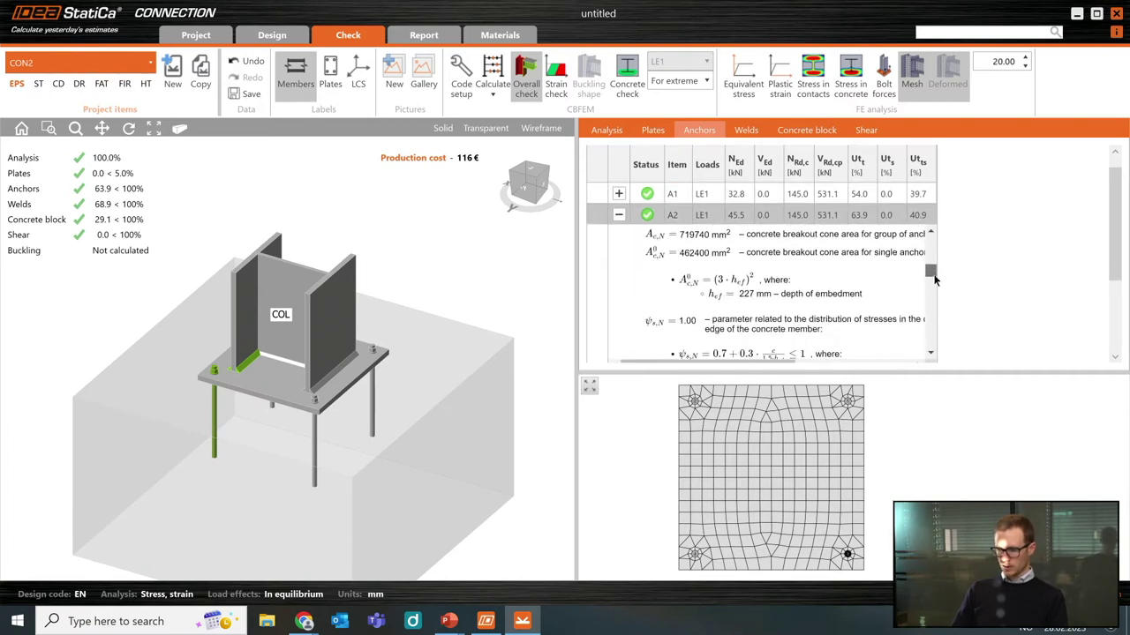
left_click_drag(934, 278, 945, 327)
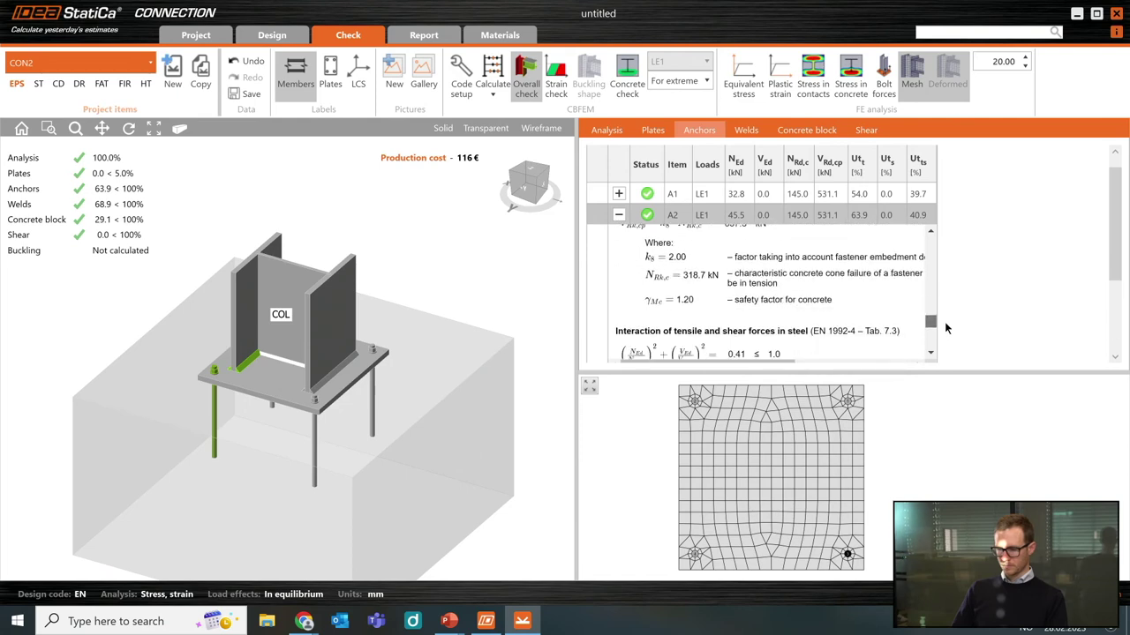
Review the weld, concrete block and shear checks of the column base, expanding the shear resistance check of base plate BP1.
left_click(747, 131)
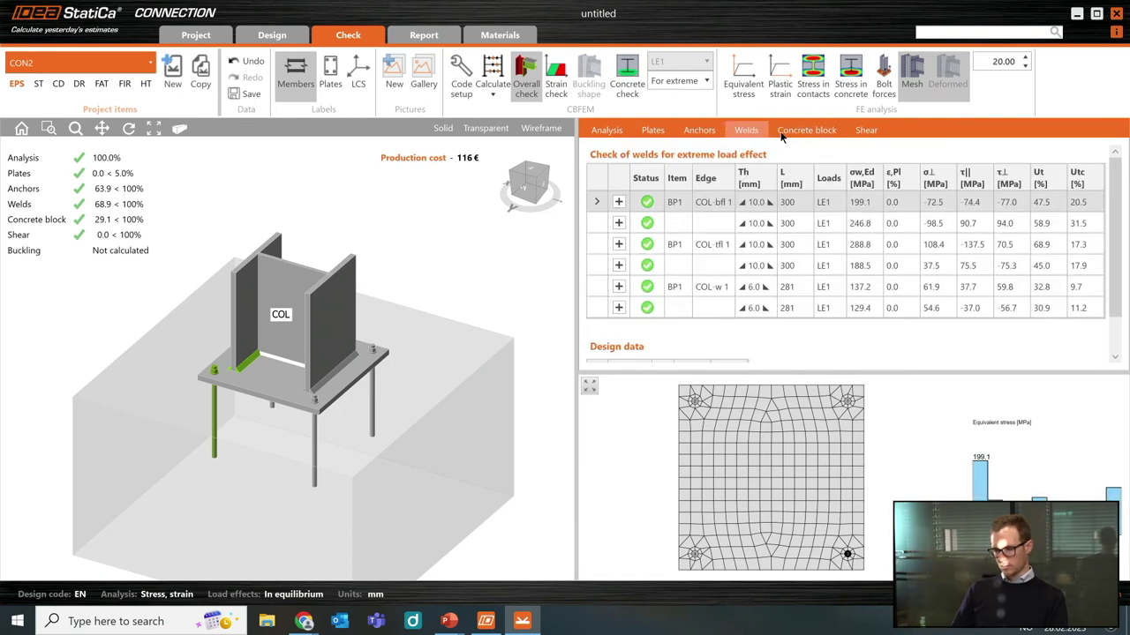
left_click(806, 130)
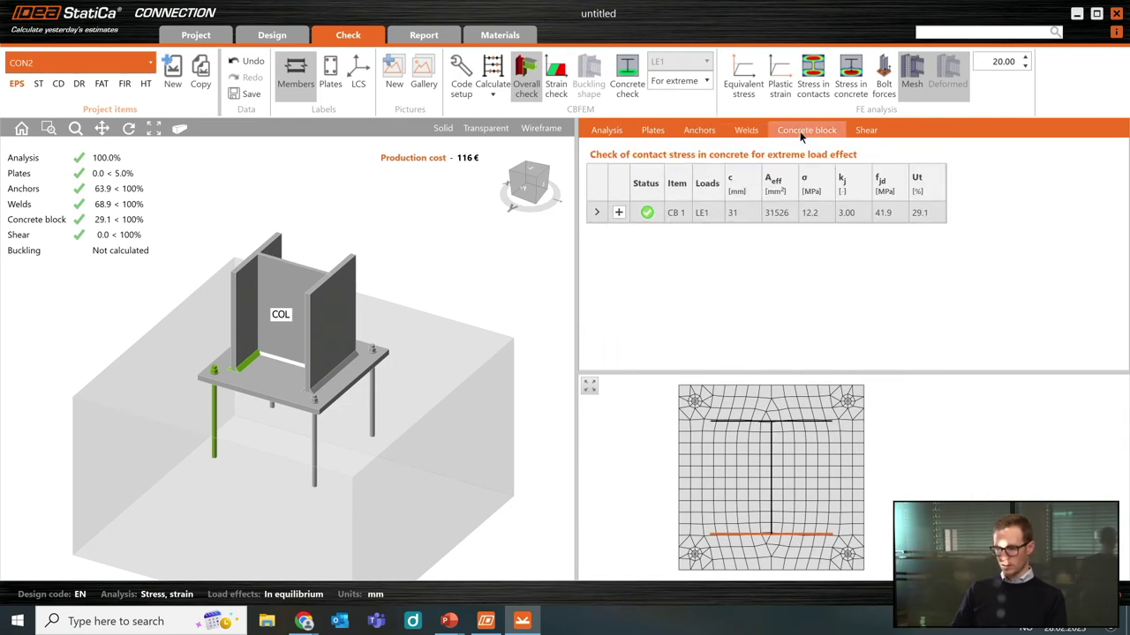
left_click(867, 129)
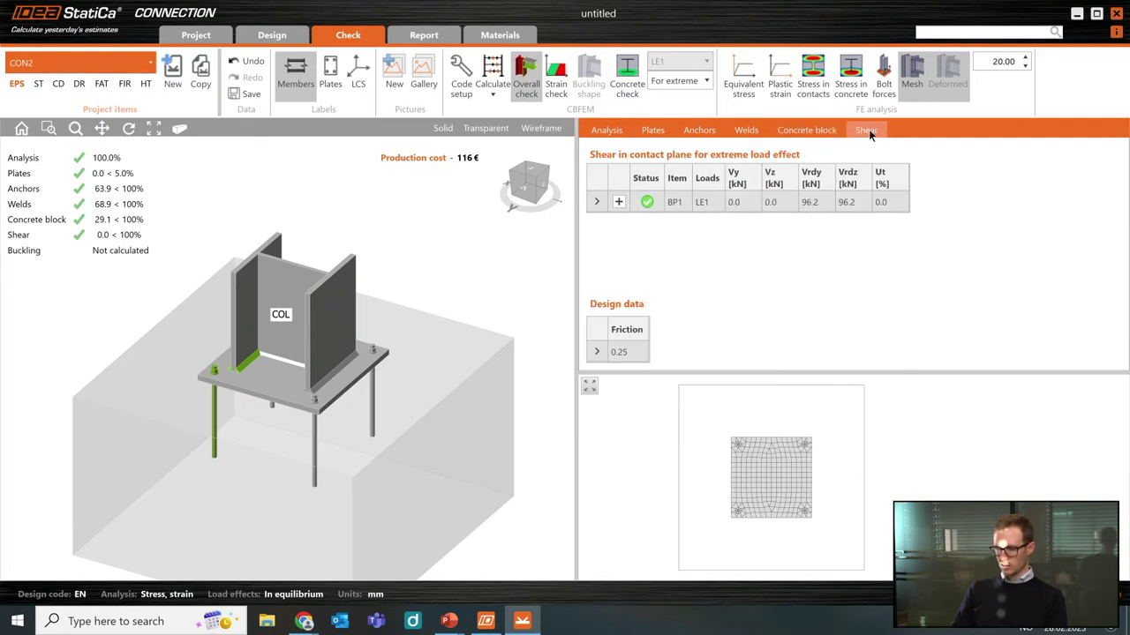
left_click(620, 202)
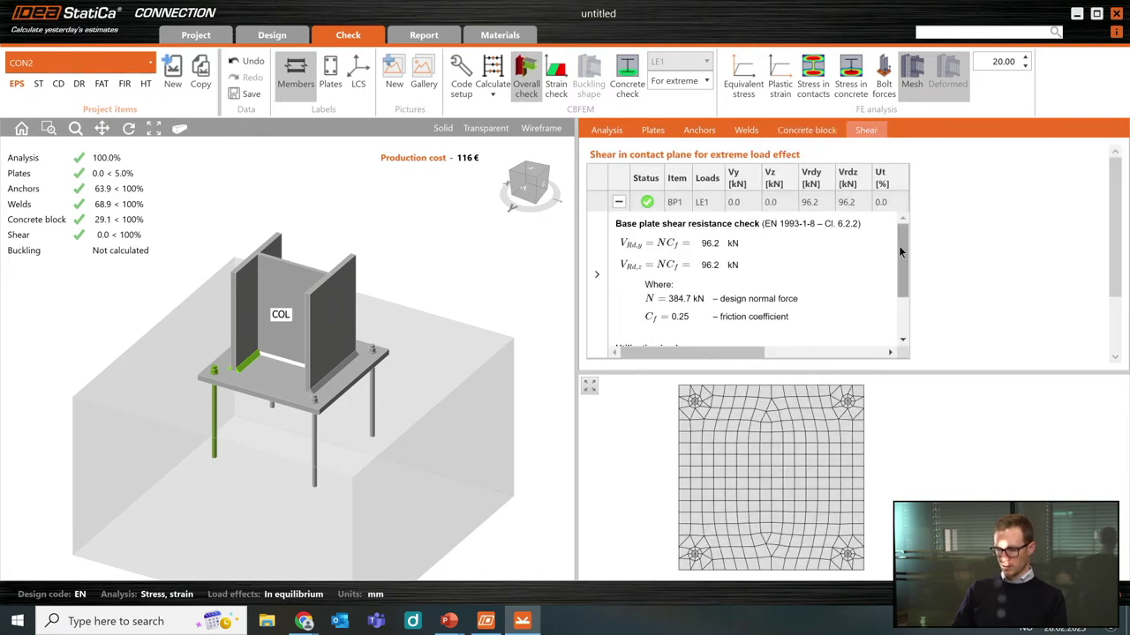
mouse_move(899, 252)
left_mouse_down()
mouse_move(898, 280)
mouse_move(898, 249)
left_mouse_up()
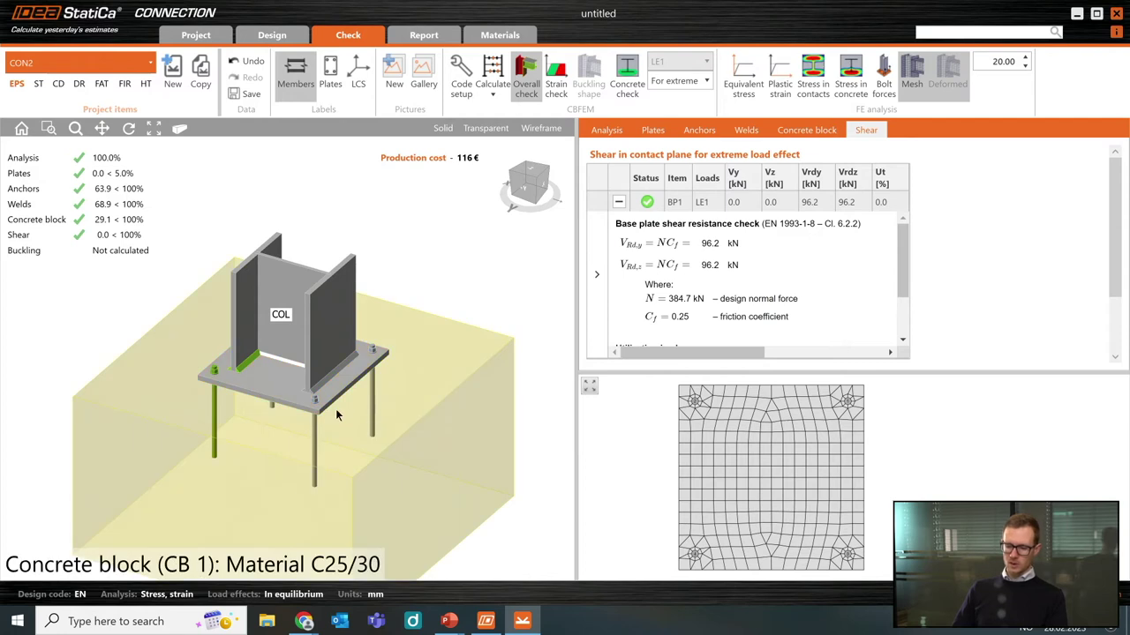
right_click_drag(286, 404, 381, 357)
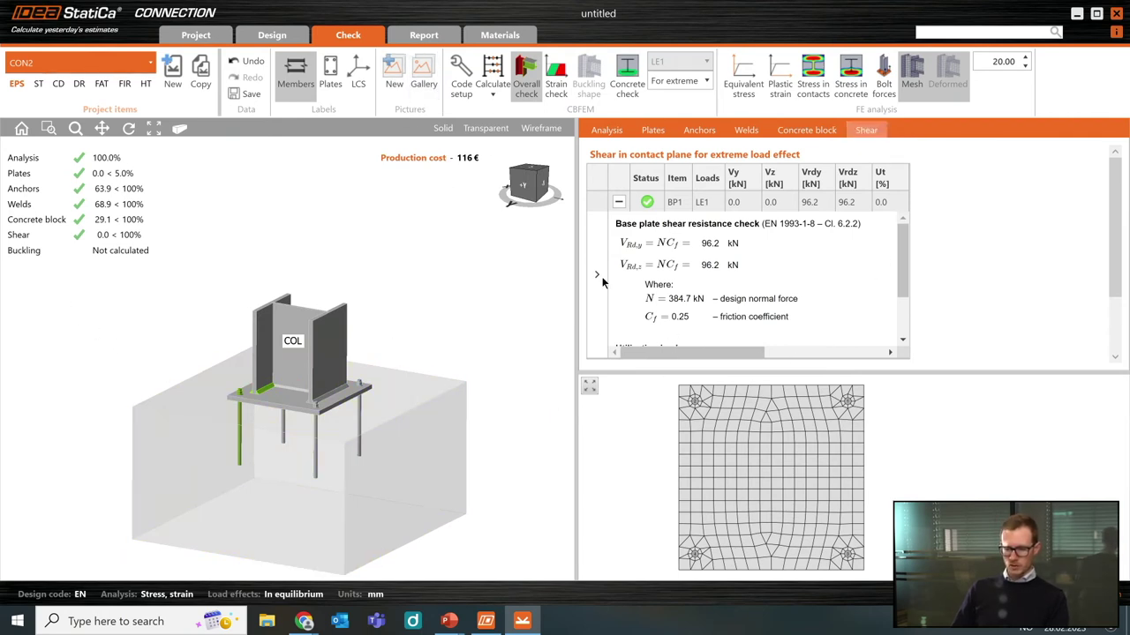
Show the detailed report for CON2 and read from the project data down to the statuses in the check summary.
left_click(425, 36)
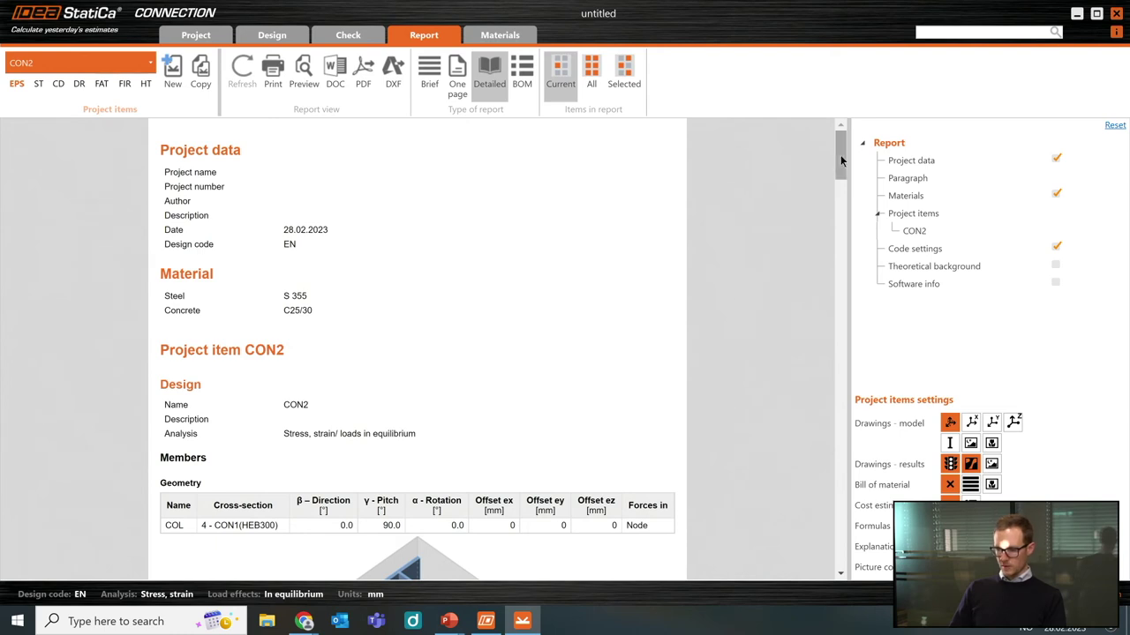
left_click_drag(840, 153, 849, 144)
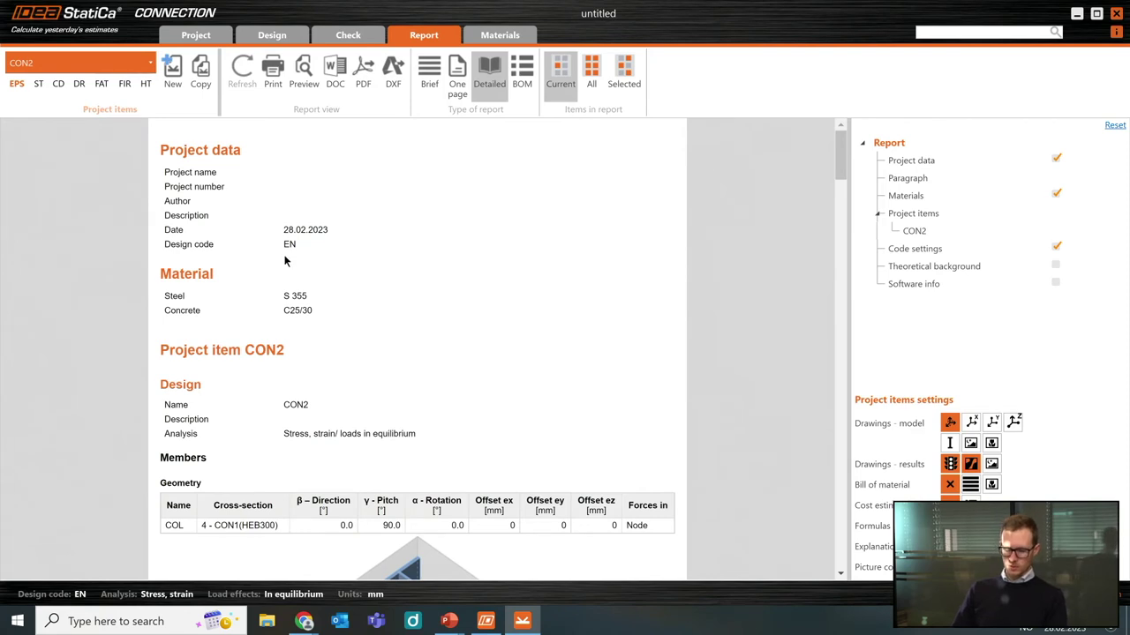
left_click_drag(838, 160, 863, 247)
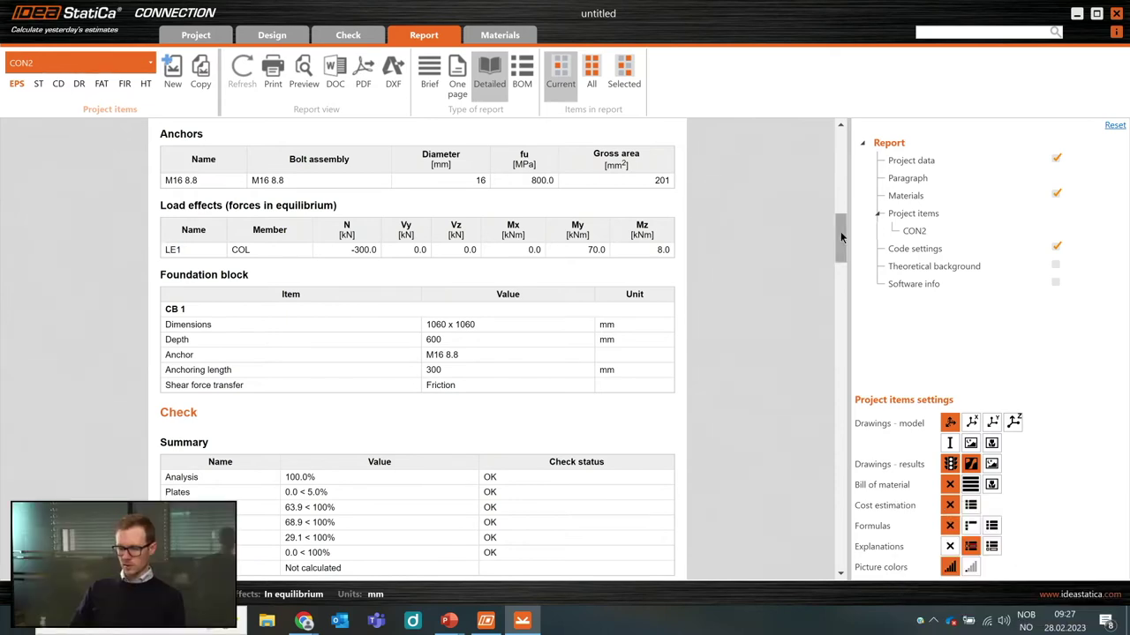
left_click_drag(841, 233, 849, 254)
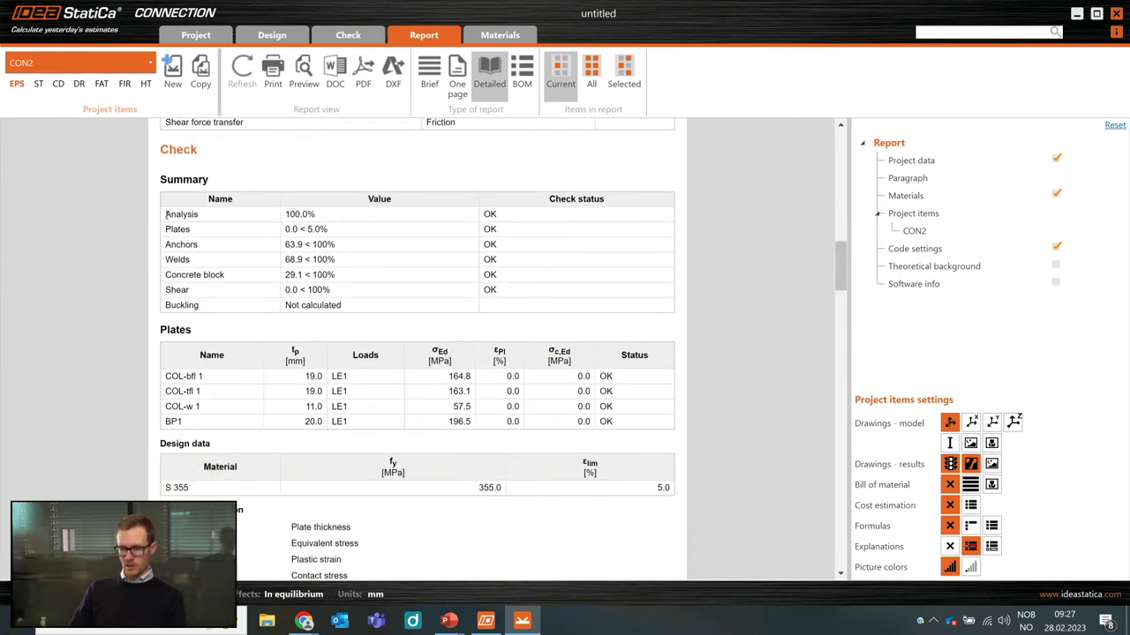
left_click_drag(484, 214, 503, 291)
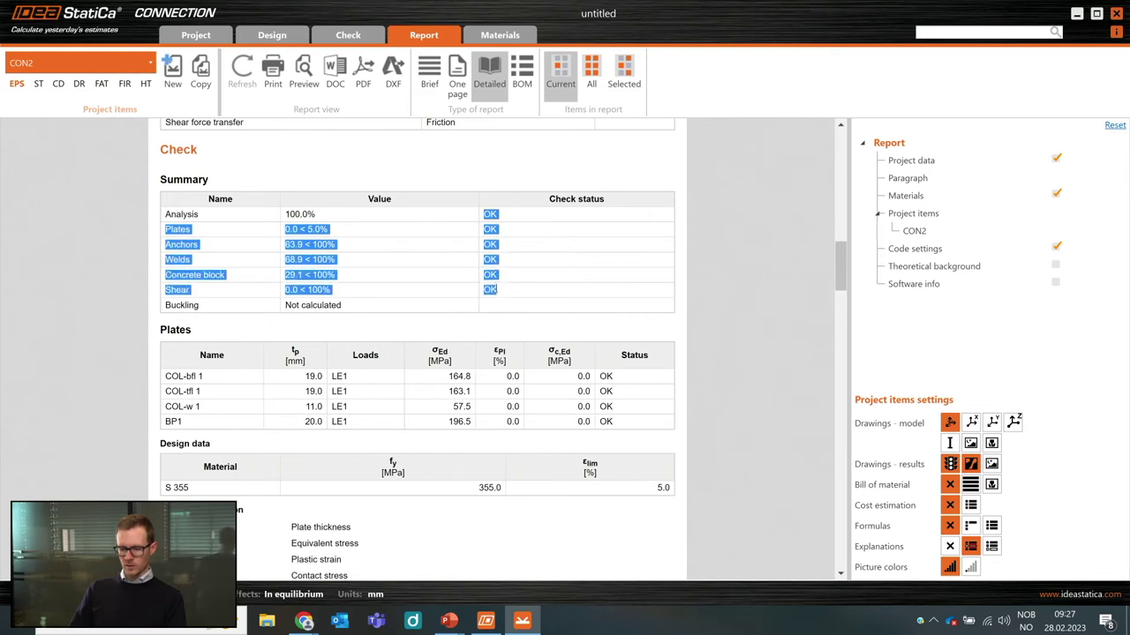
left_click(505, 292)
Examine the report's plate, stress, anchor, weld, concrete block and shear results, down to the safety factors in the code settings.
left_click_drag(842, 258, 846, 283)
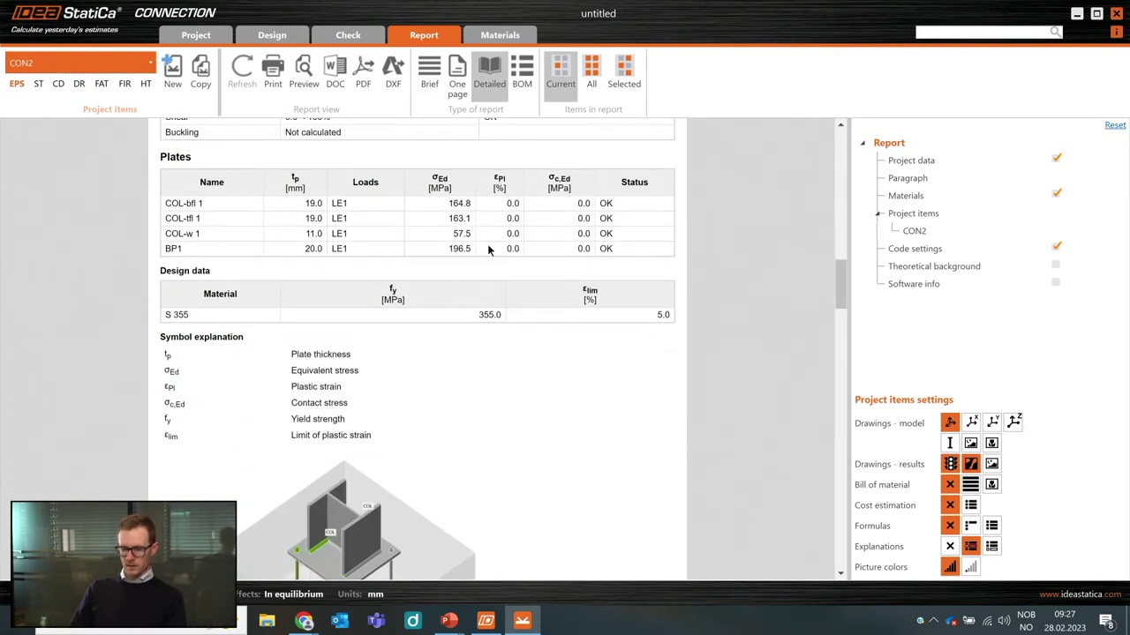
scroll(459, 246, "down", 1)
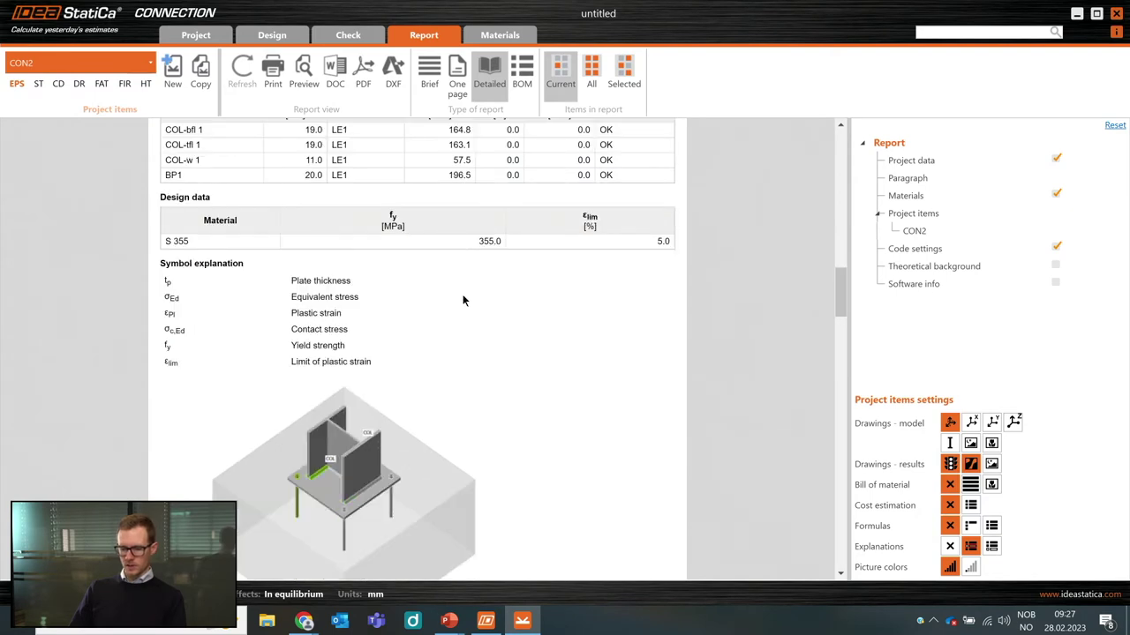
scroll(462, 301, "down", 12)
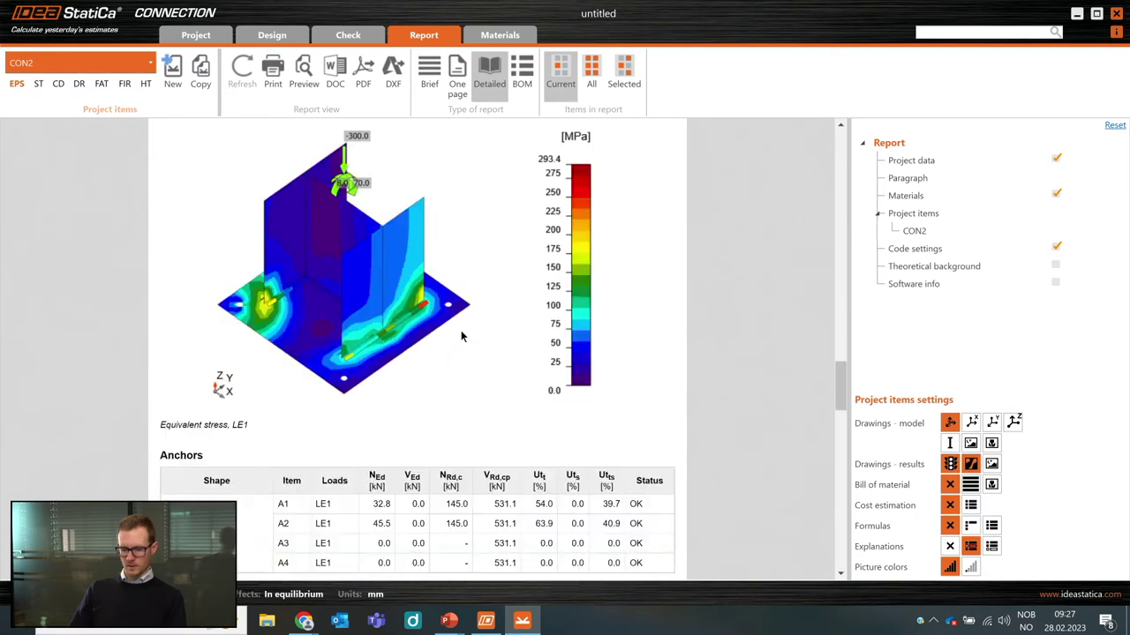
scroll(461, 335, "down", 4)
scroll(360, 377, "up", 6)
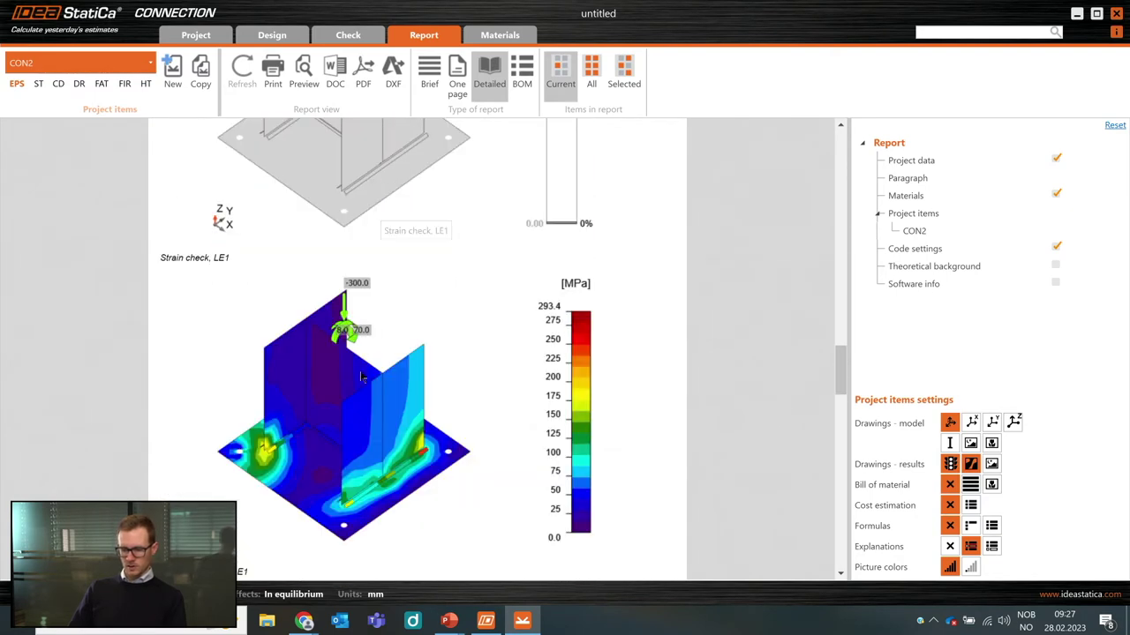
scroll(371, 375, "down", 6)
scroll(404, 371, "down", 5)
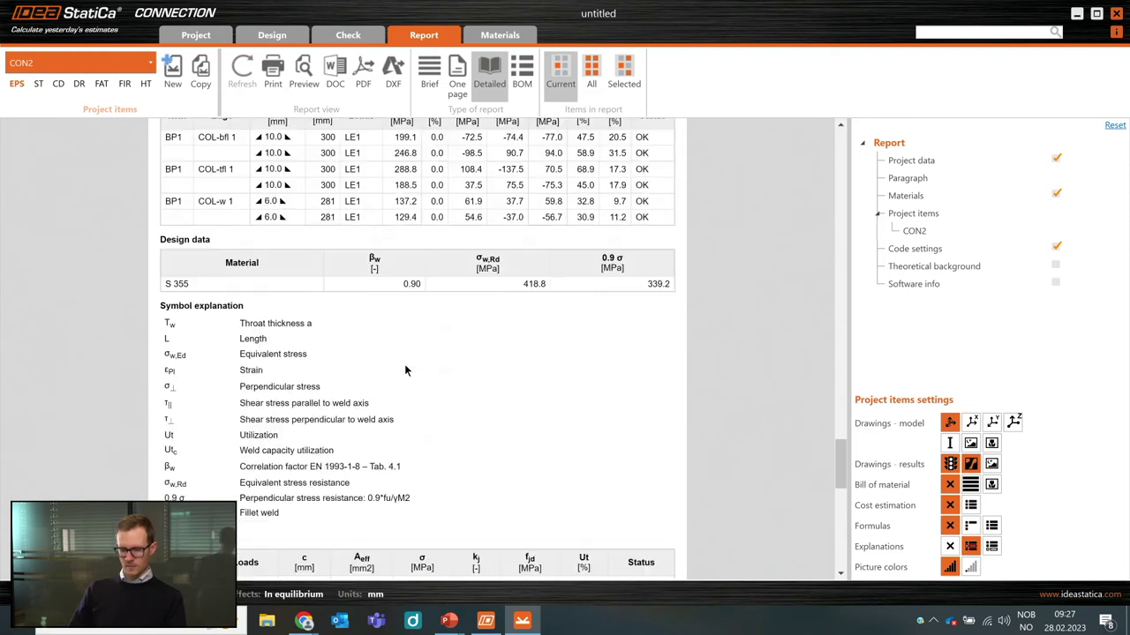
scroll(405, 371, "down", 5)
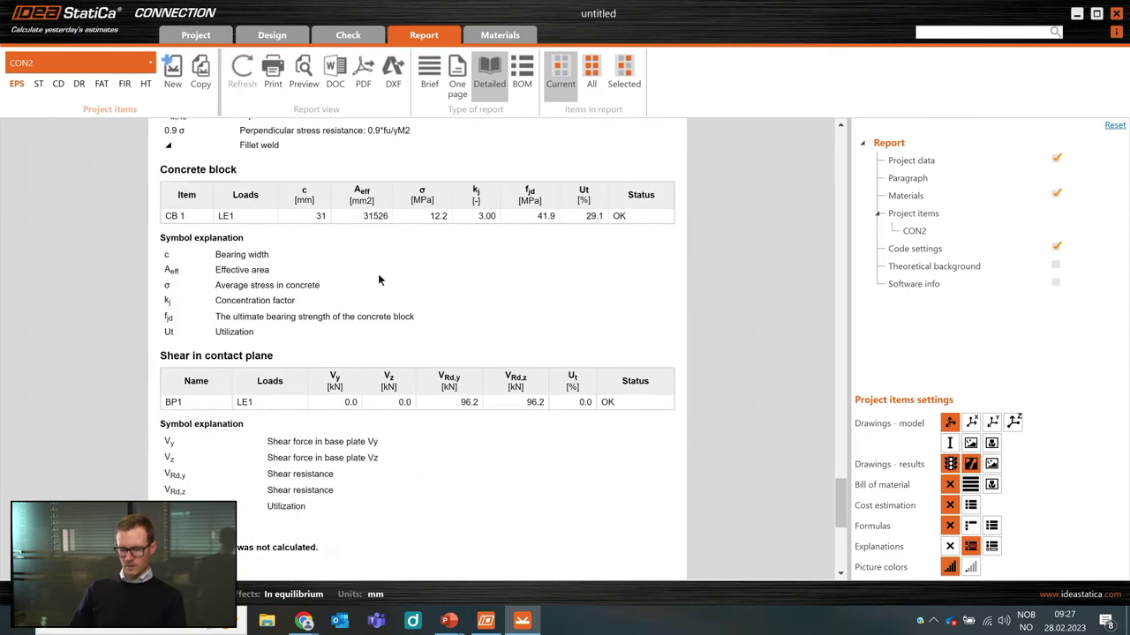
scroll(381, 291, "down", 5)
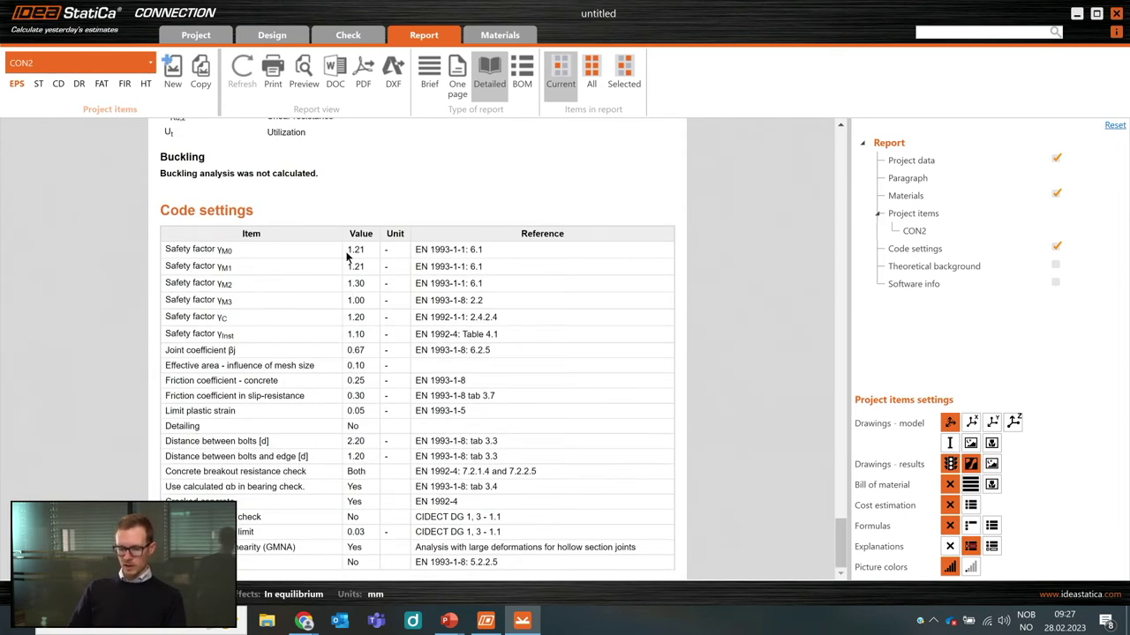
left_click_drag(349, 250, 370, 304)
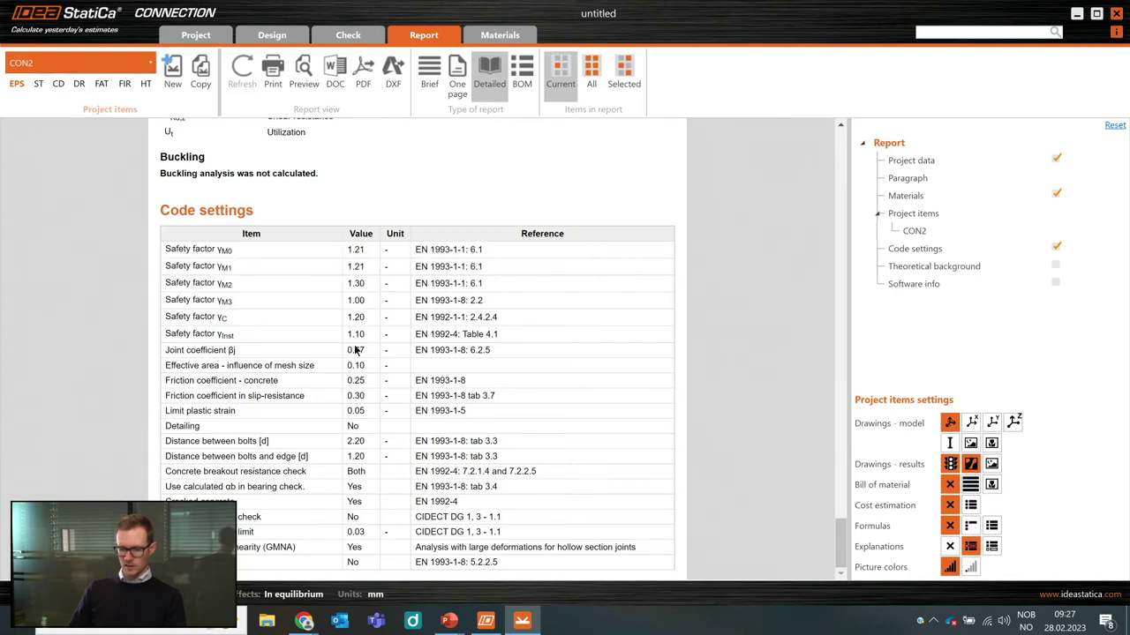
Add extra model and result pictures, the bill of material, cost estimation, full formulas and full explanations to the report, and refresh it.
left_click(991, 442)
left_click(991, 464)
left_click(991, 484)
left_click(970, 505)
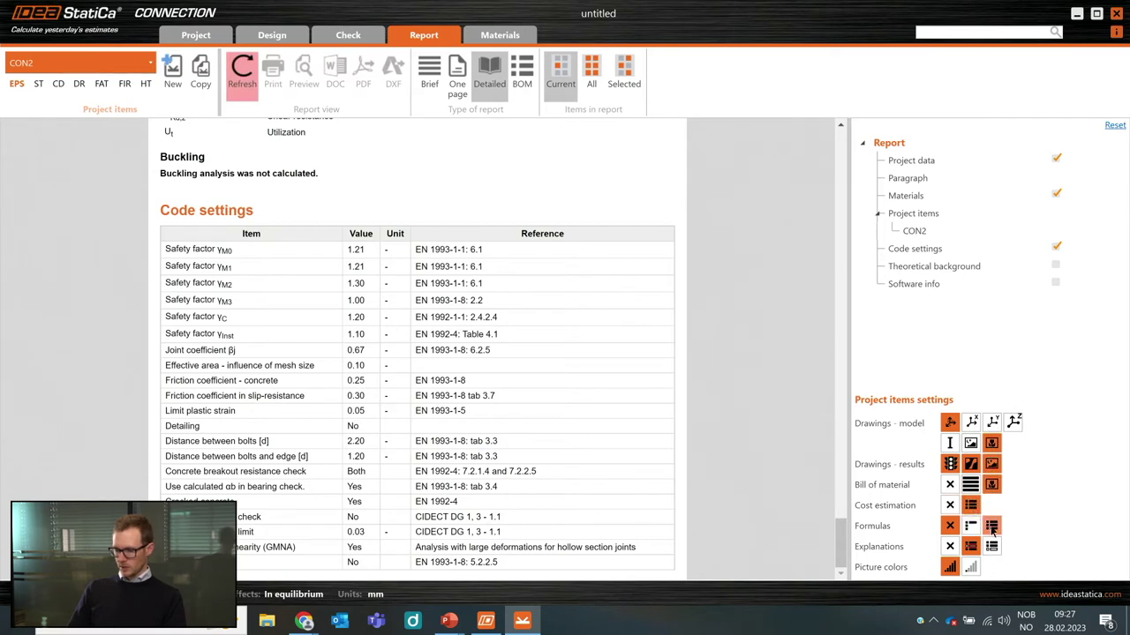
left_click(991, 526)
left_click(994, 548)
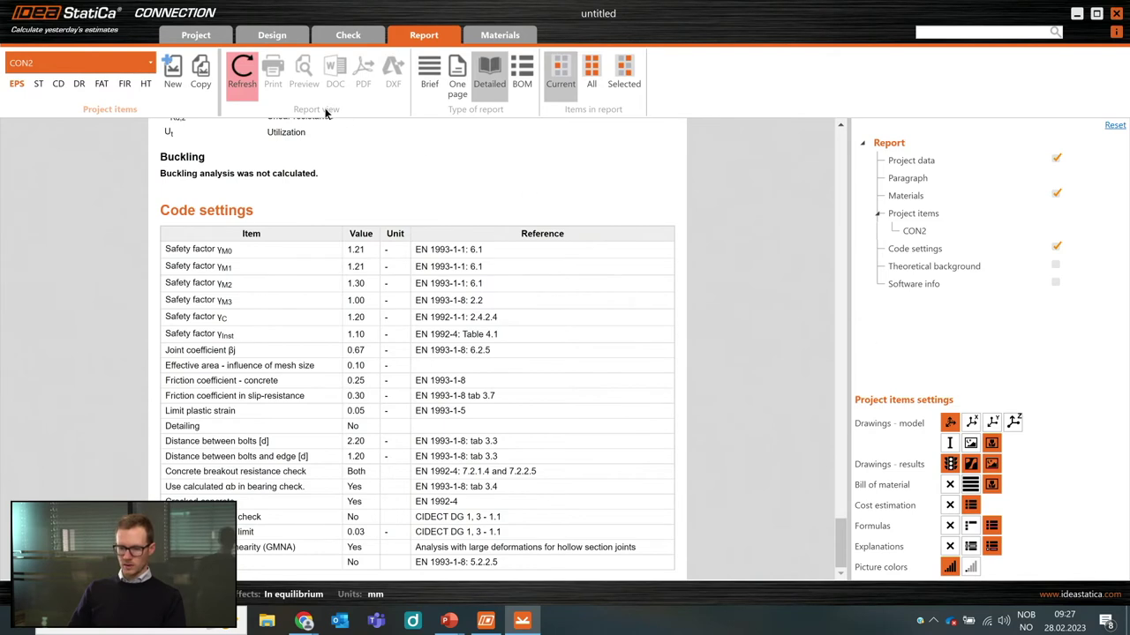
left_click(242, 78)
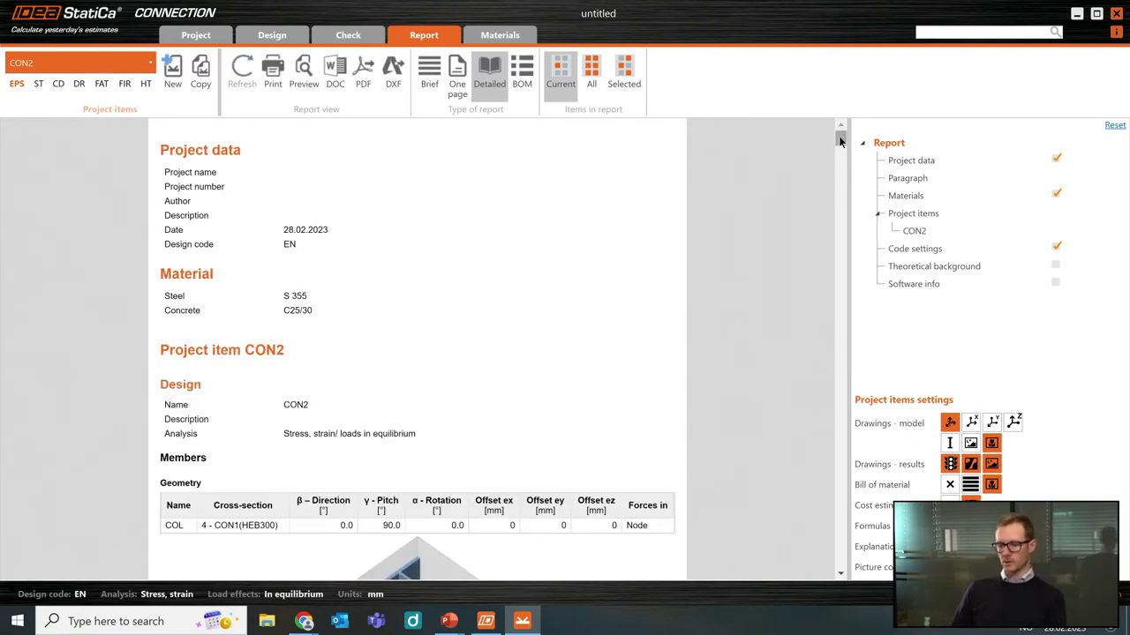
Examine the detailed formulas for anchor A1 in the refreshed report and continue to the code settings at its end.
left_click_drag(839, 139, 820, 231)
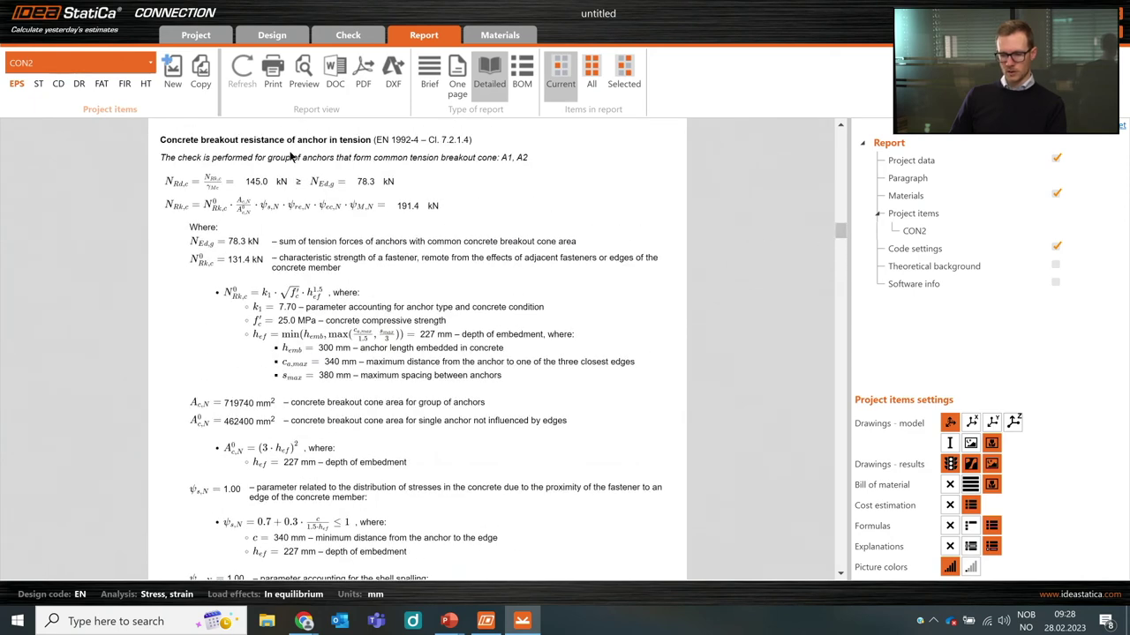
scroll(156, 162, "up", 5)
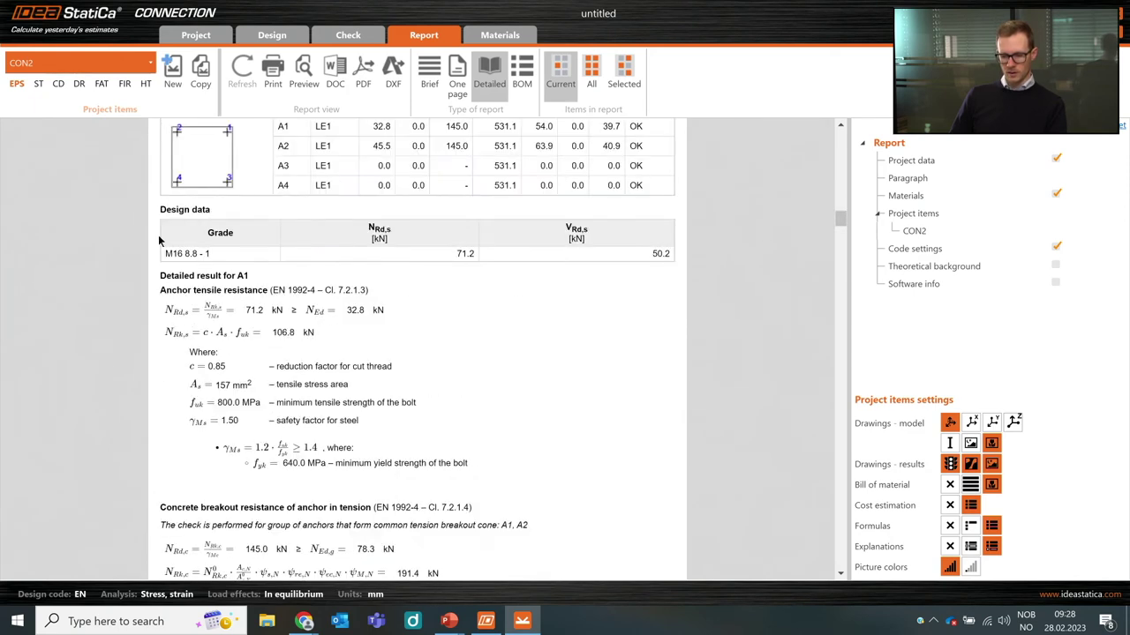
left_click_drag(161, 276, 401, 463)
left_click(498, 382)
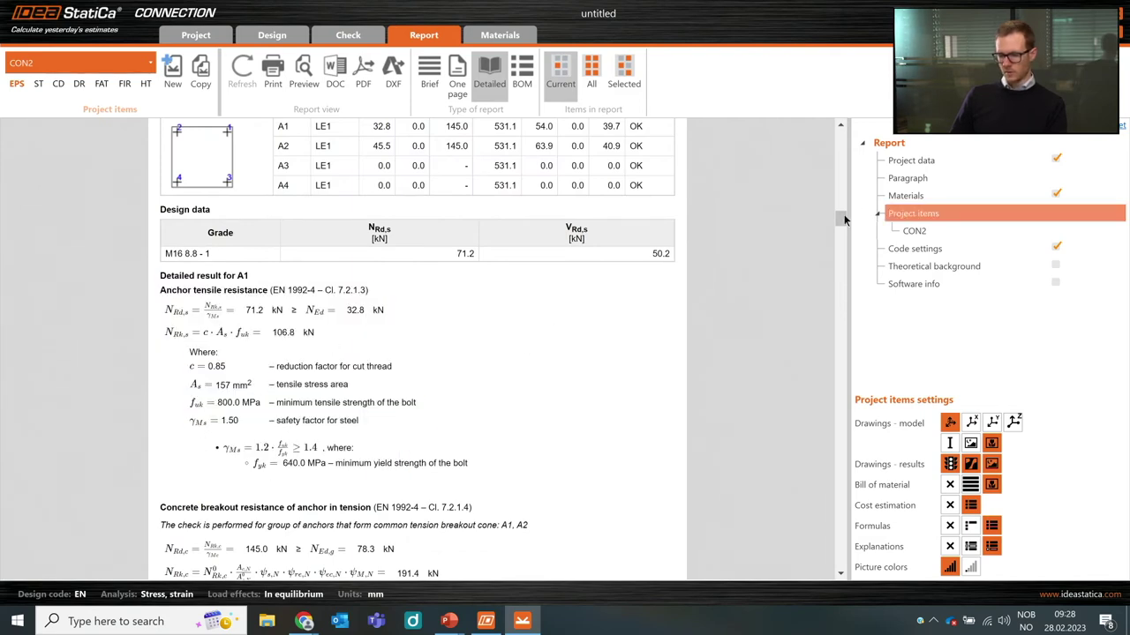
left_click_drag(841, 220, 842, 572)
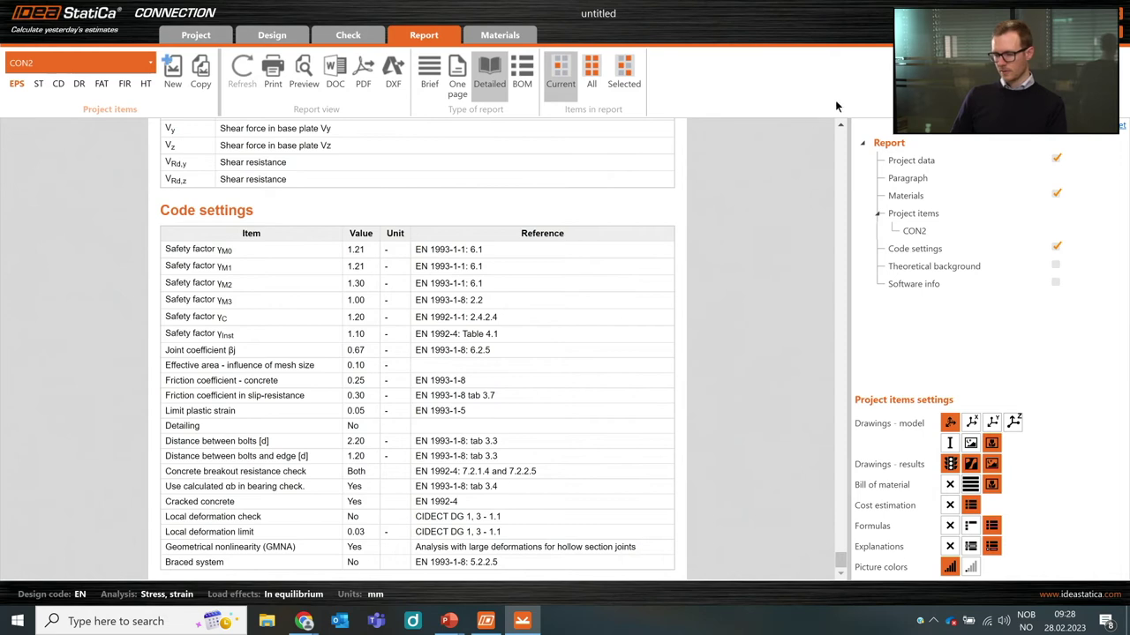
Create a new general cross-section in the project materials and insert a rolled IPE240 section in S 355 as its first component.
left_click(486, 36)
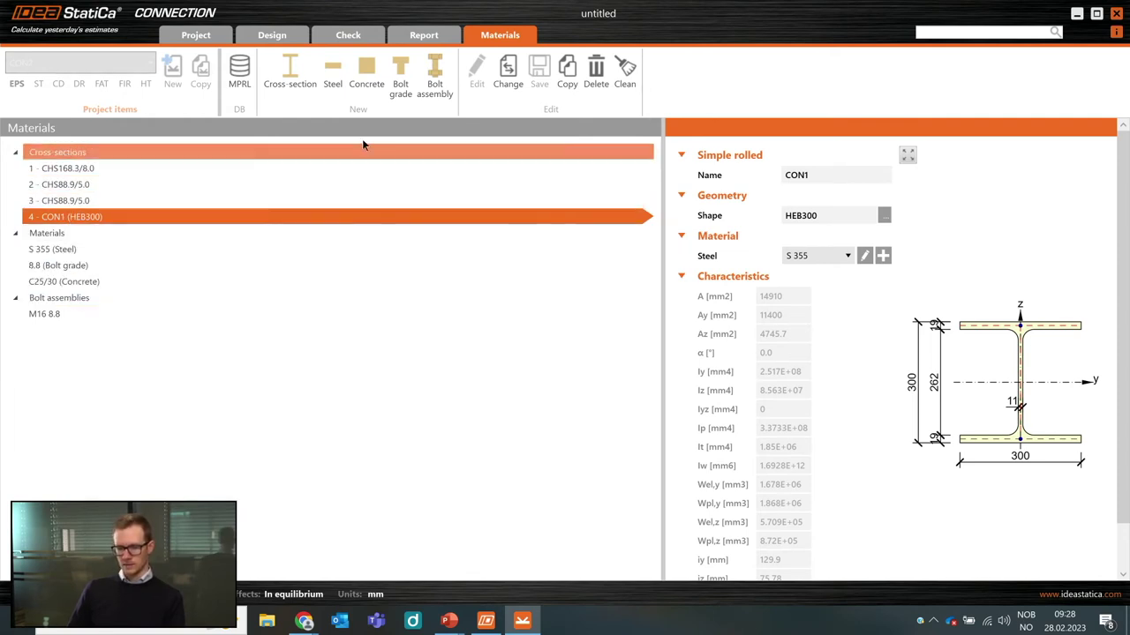
left_click(285, 83)
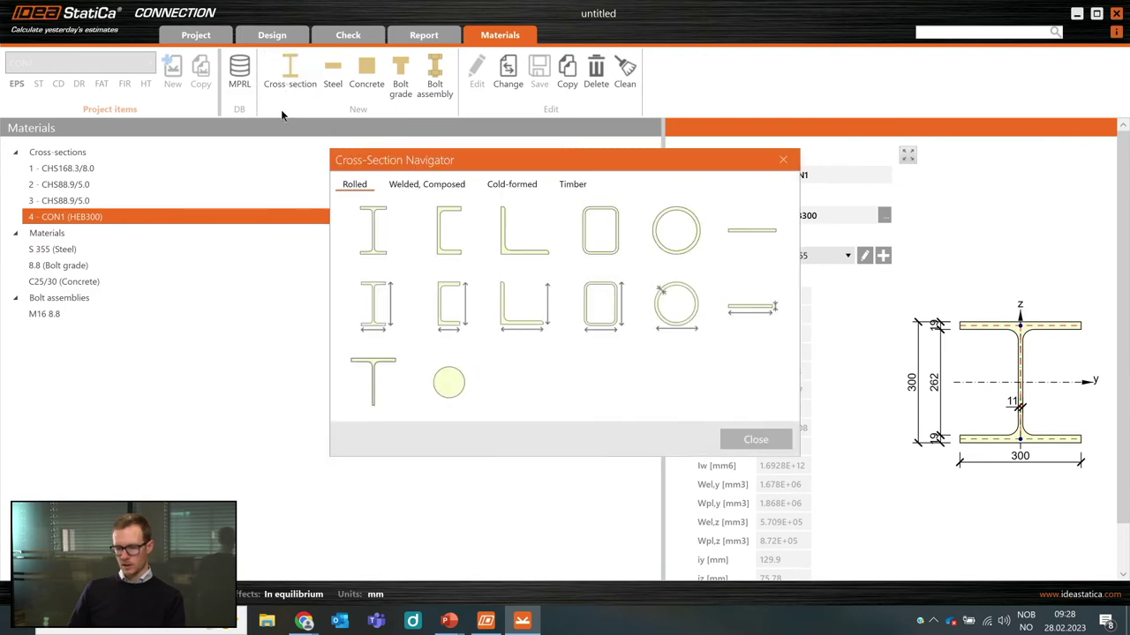
left_click(428, 185)
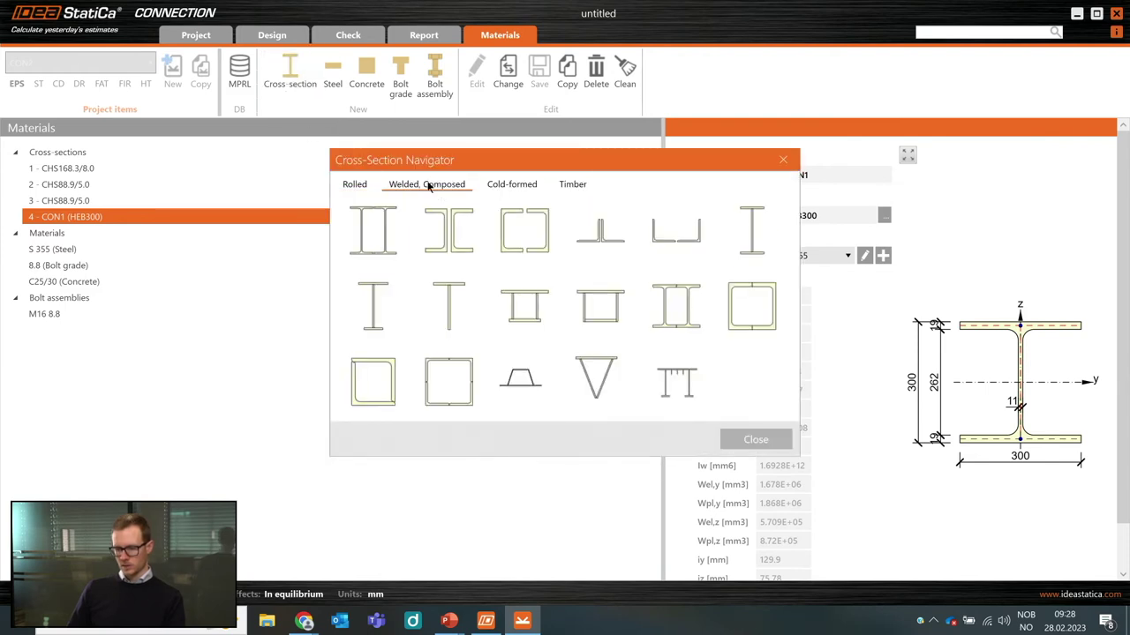
left_click(677, 378)
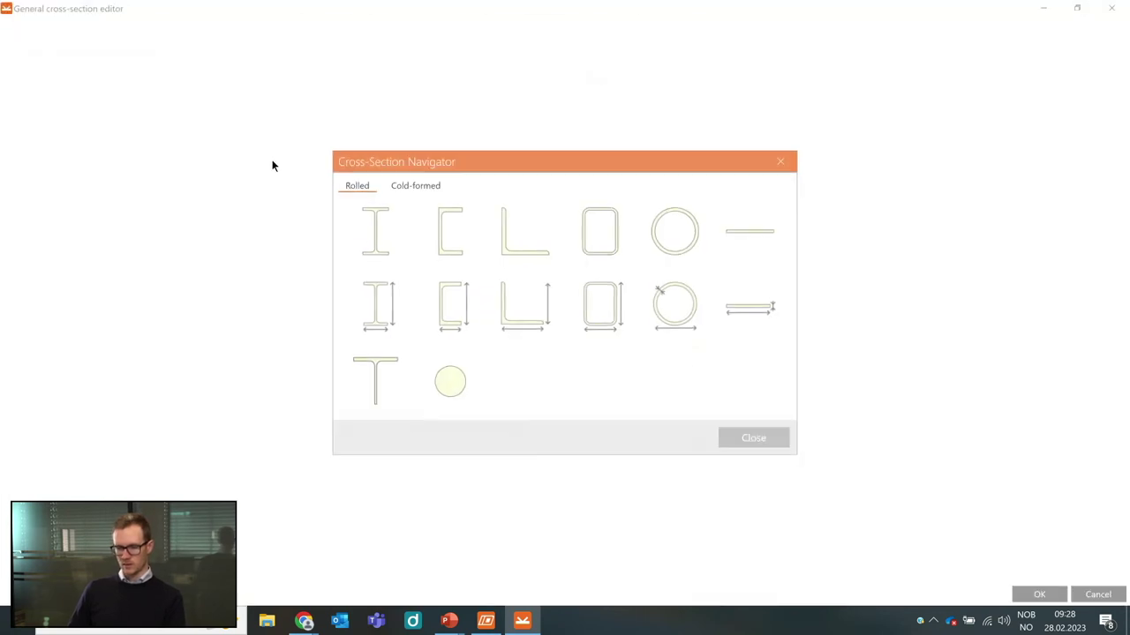
left_click(374, 229)
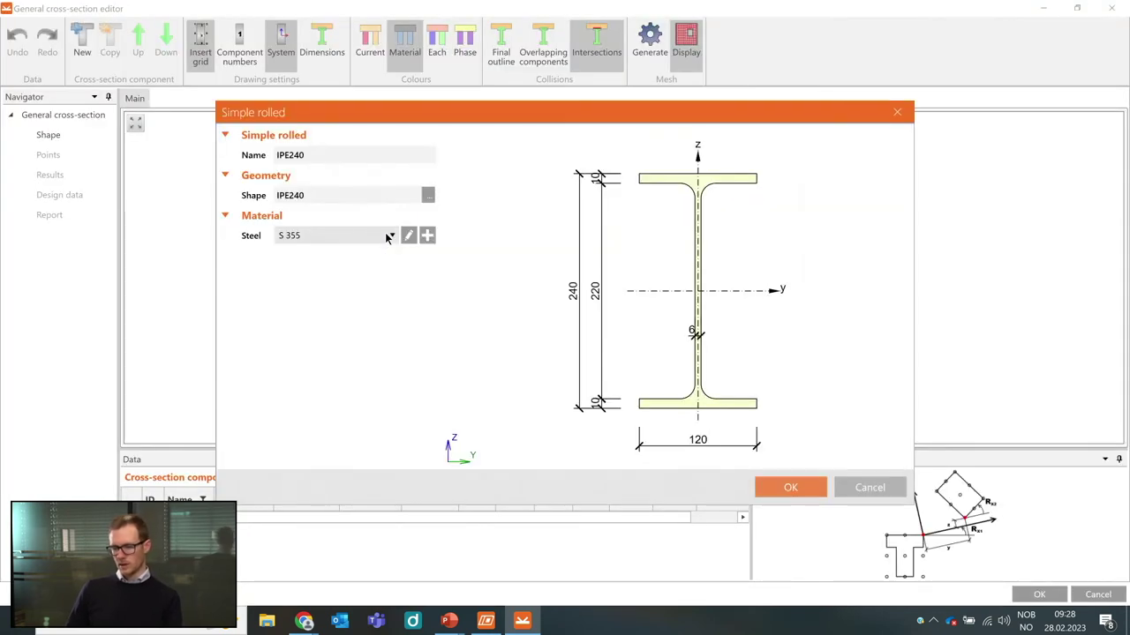
left_click(790, 485)
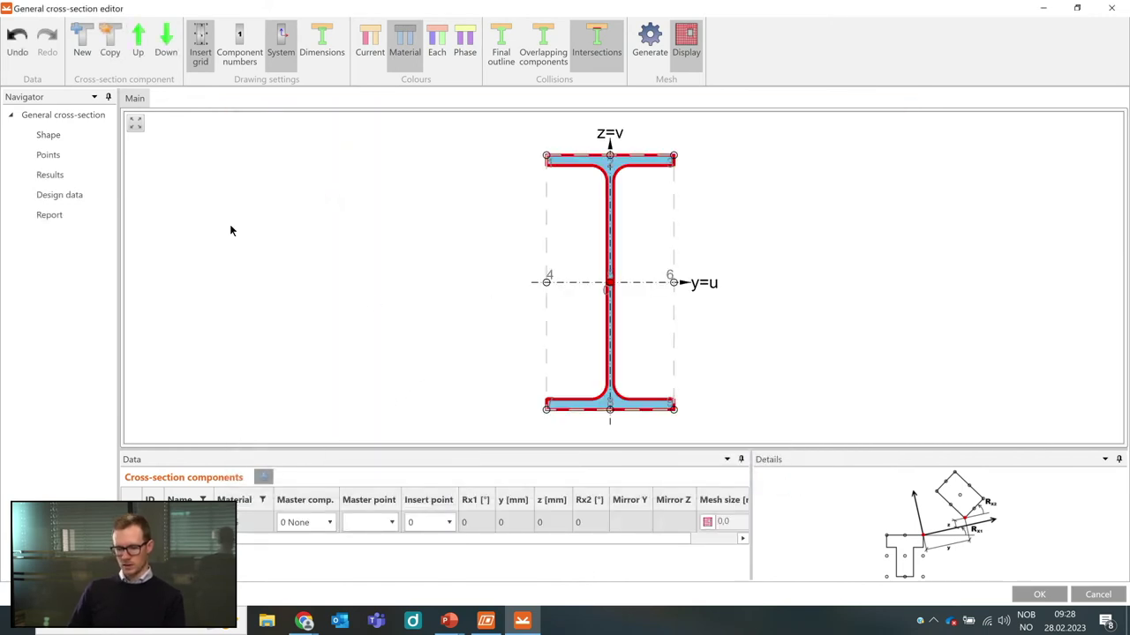
Add a second rolled IPE240 component in S 355 to the general cross-section and rotate it by 90°.
left_click(82, 40)
left_click(381, 242)
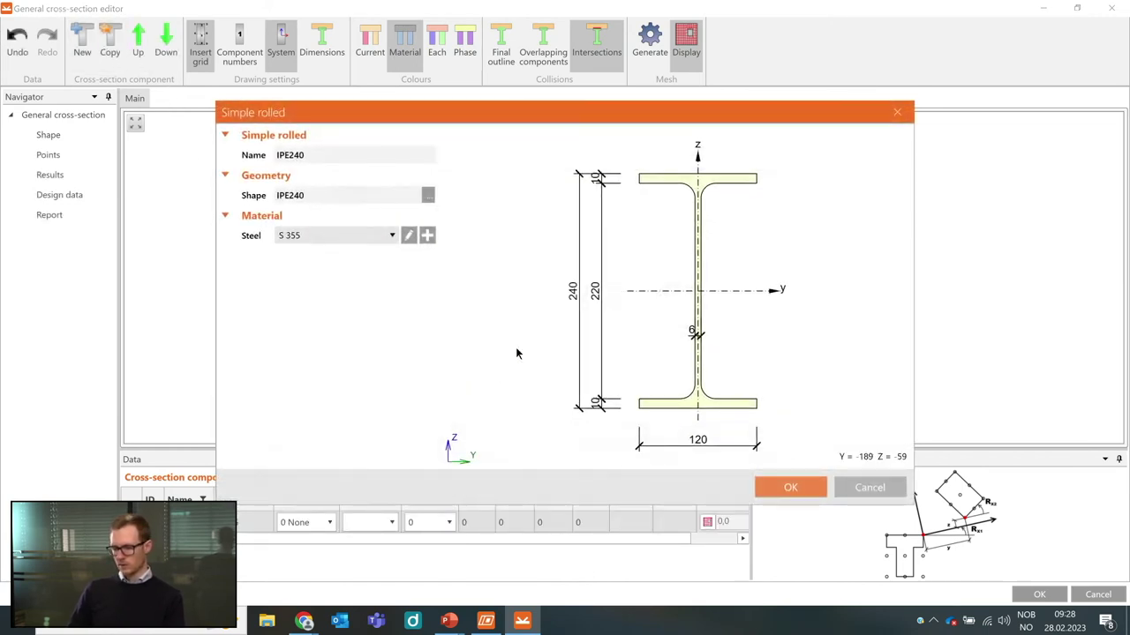
left_click(797, 491)
left_click(477, 544)
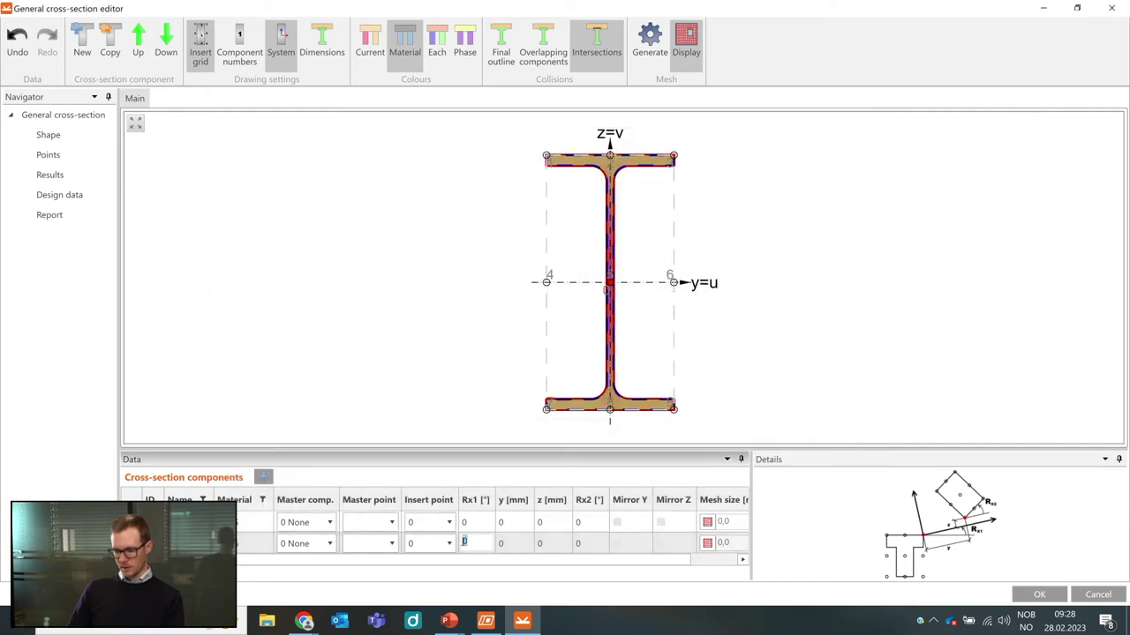
type("90")
key("Tab")
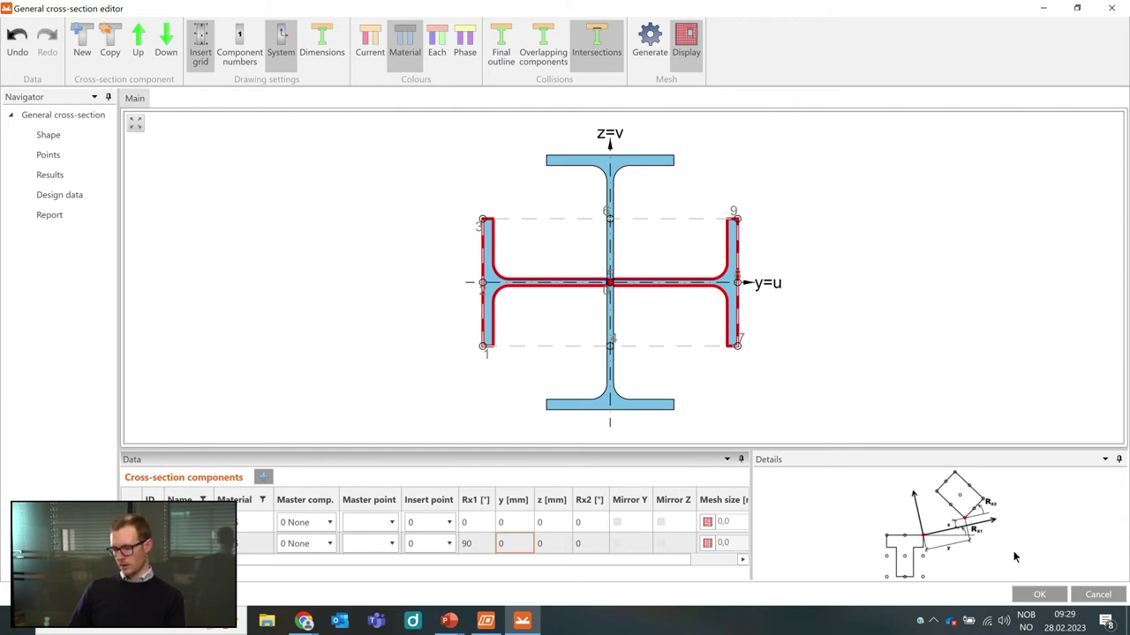
Discard the general cross-section and close the Connection project.
left_click(1098, 593)
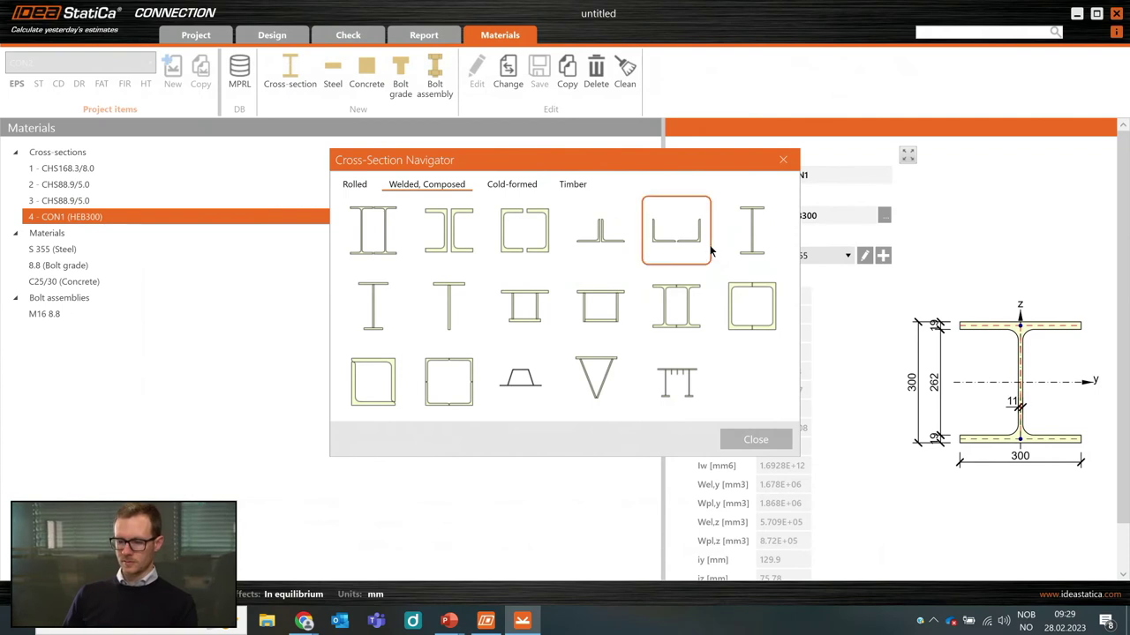
left_click(782, 160)
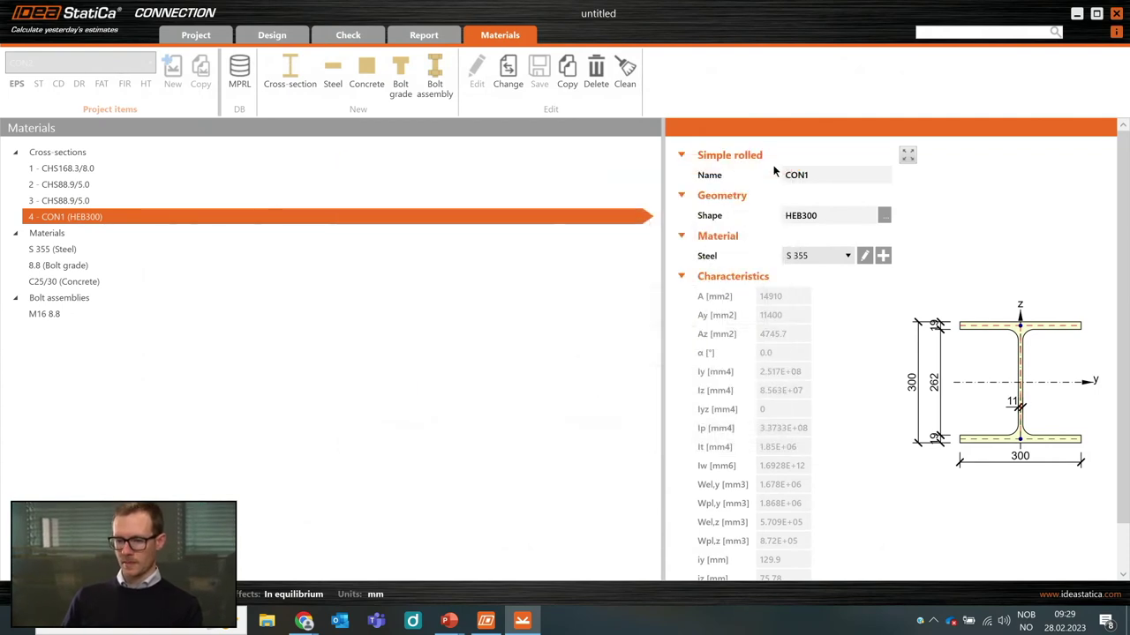
left_click(1116, 13)
left_click(565, 344)
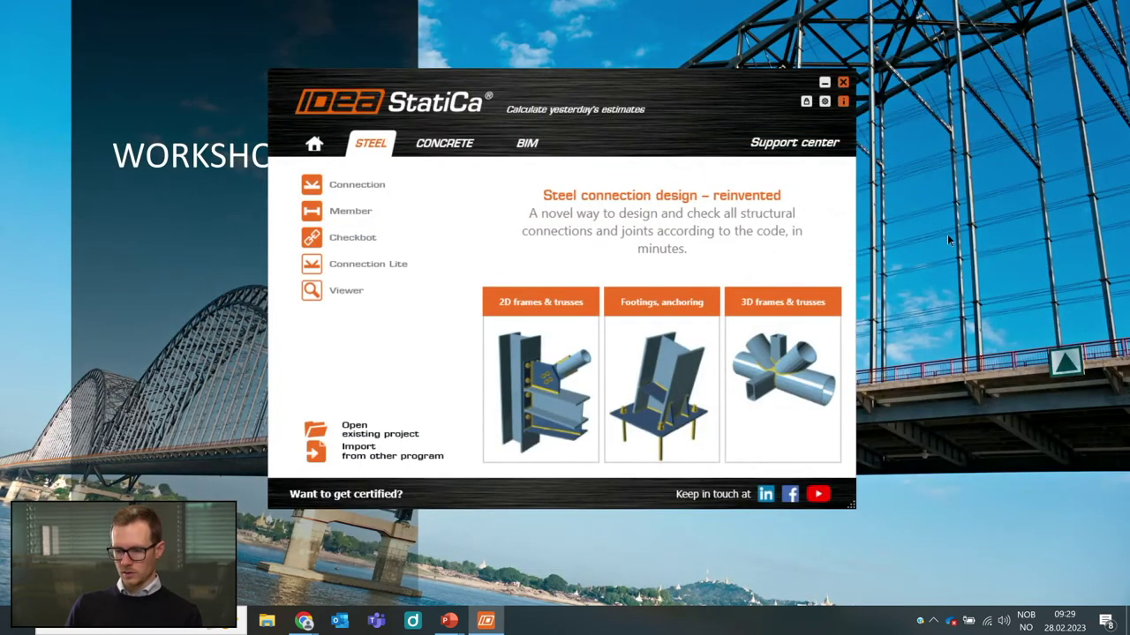
left_click(985, 257)
left_click(511, 289)
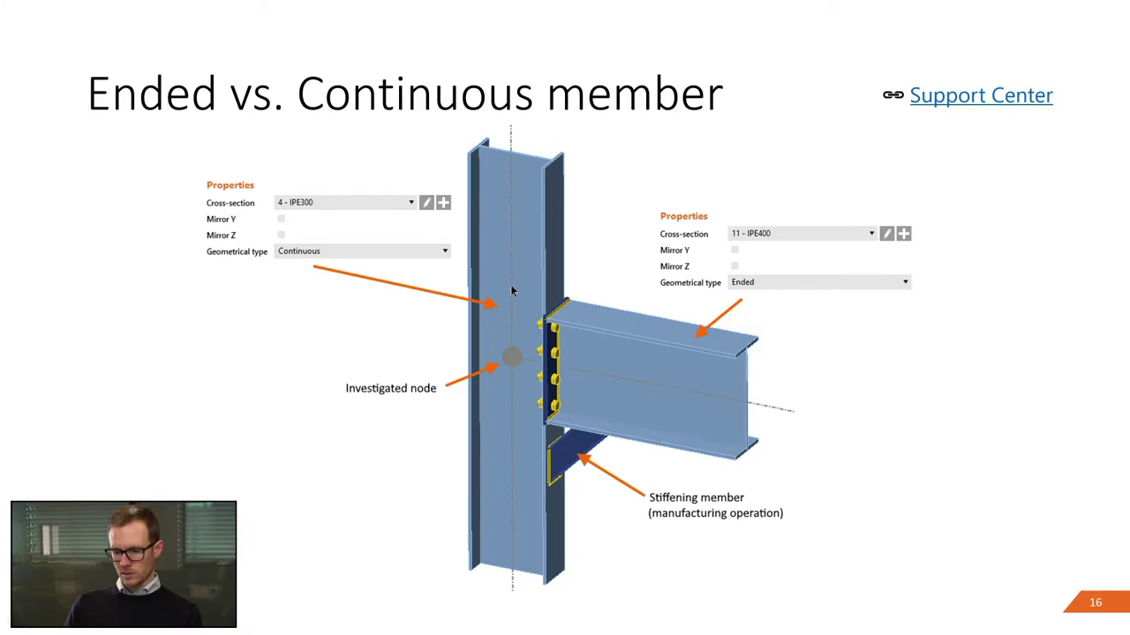
left_click(831, 353)
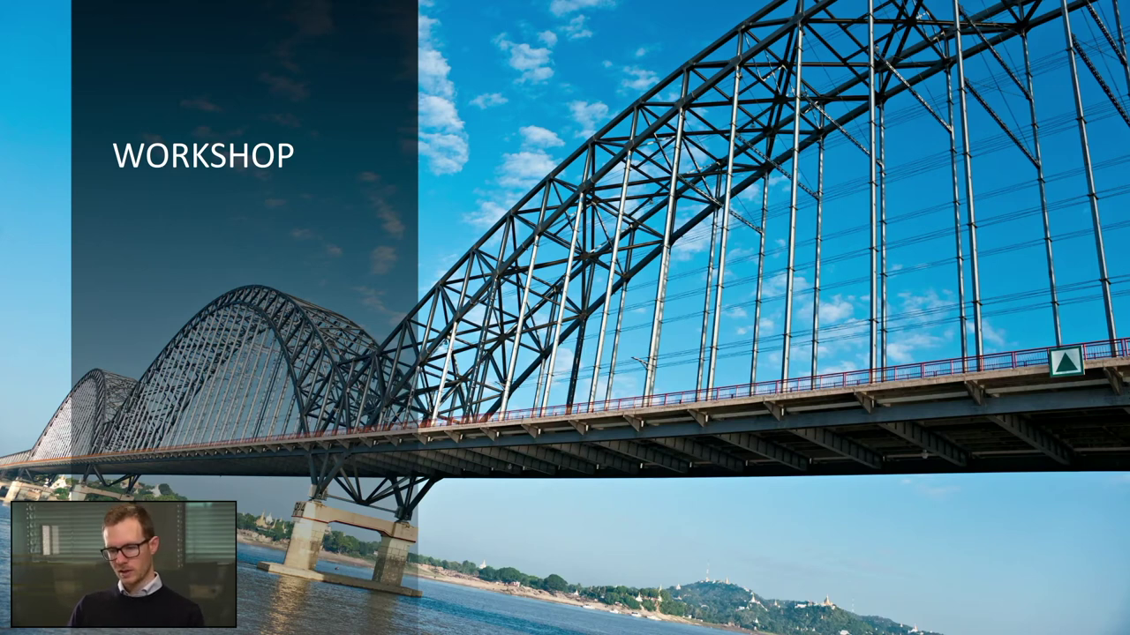
key("Left")
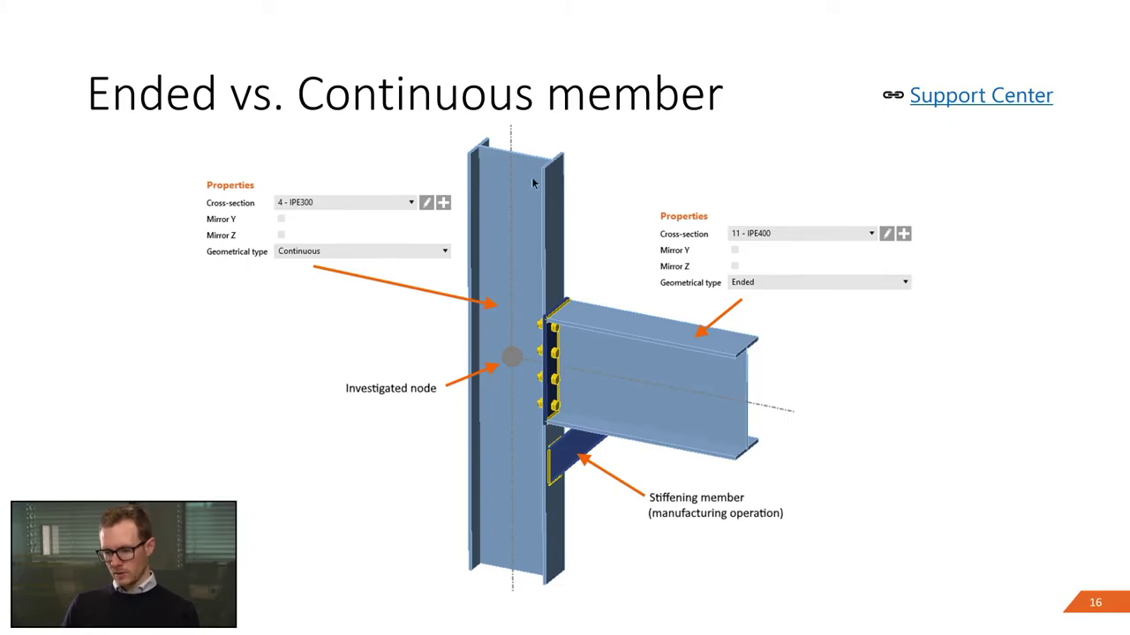
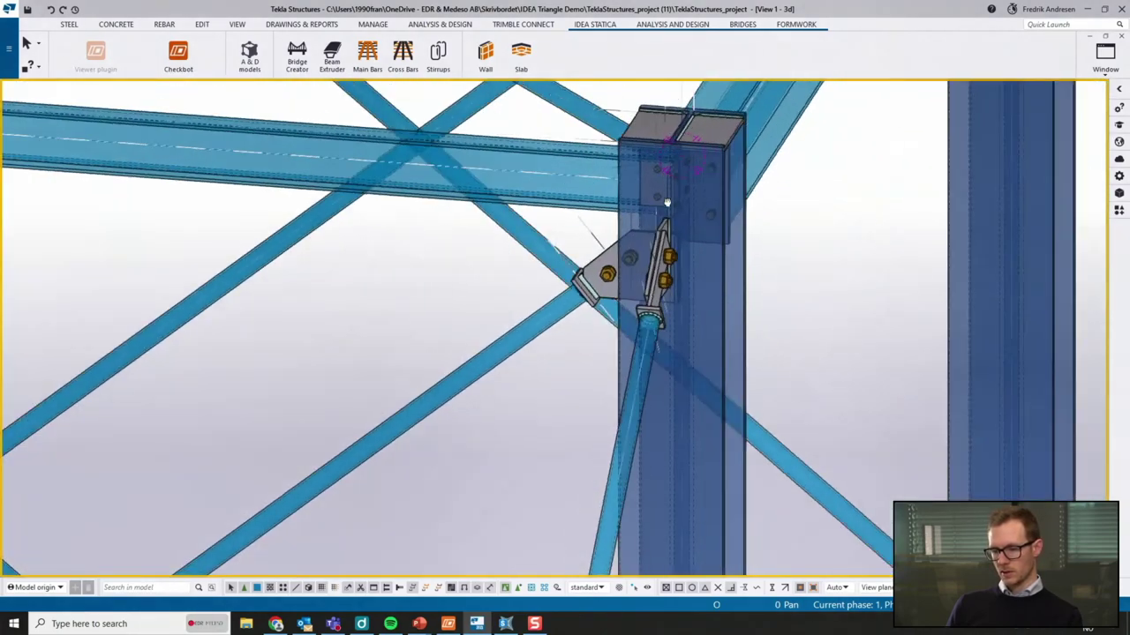
Launch Checkbot from the Tekla Structures model and create a steel project with the European design code.
scroll(398, 333, "down", 10)
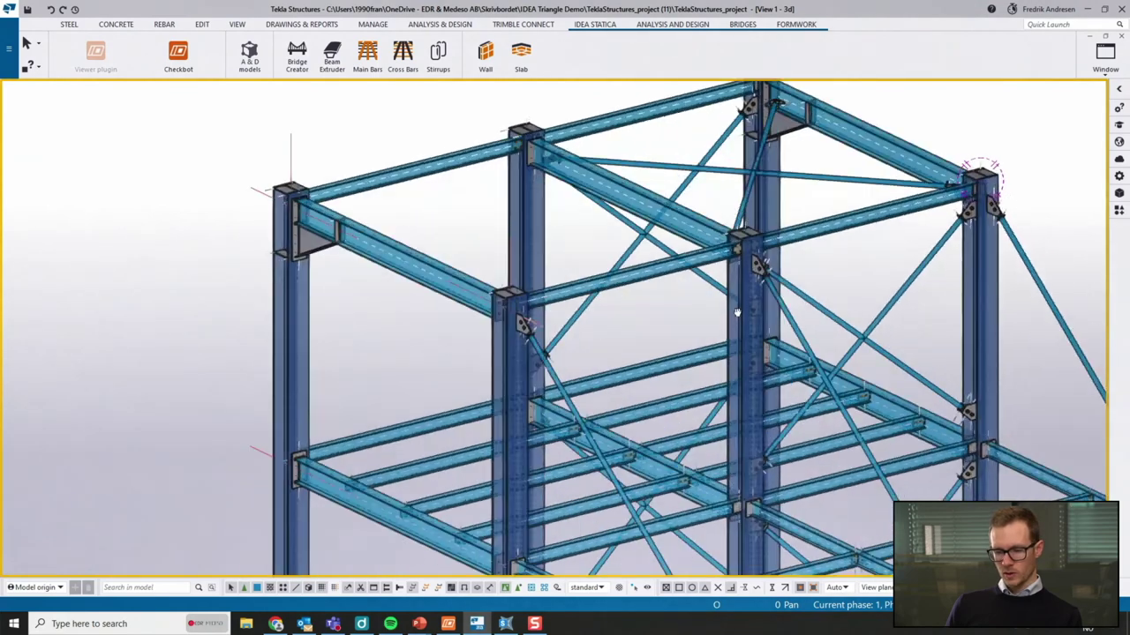
middle_click_drag(737, 313, 529, 292, "ctrl")
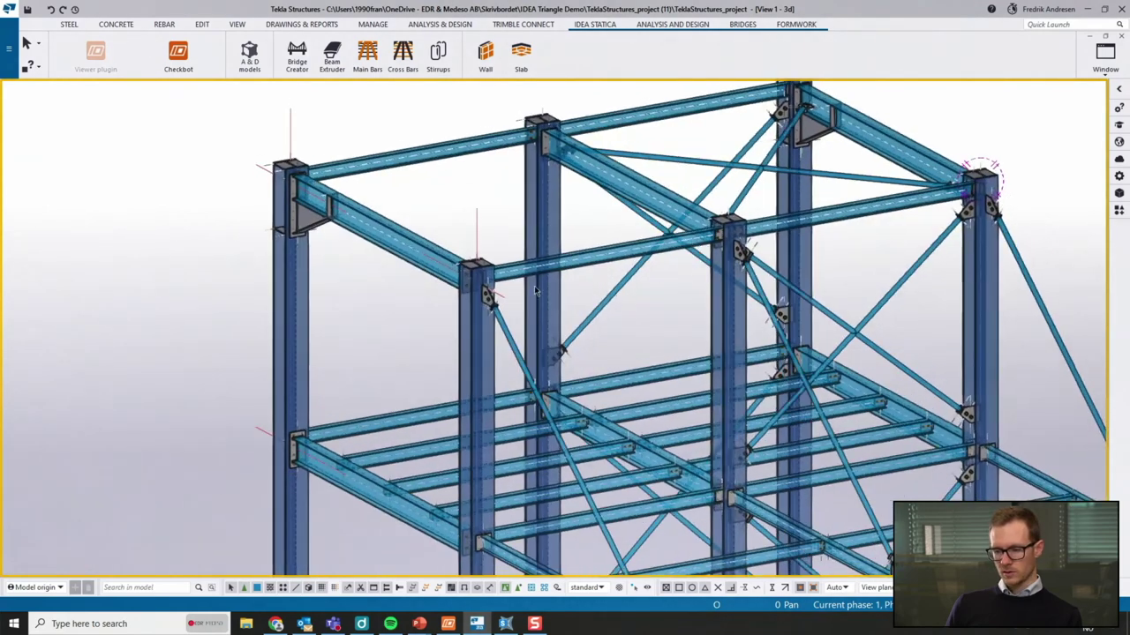
middle_click_drag(375, 266, 532, 303, "ctrl")
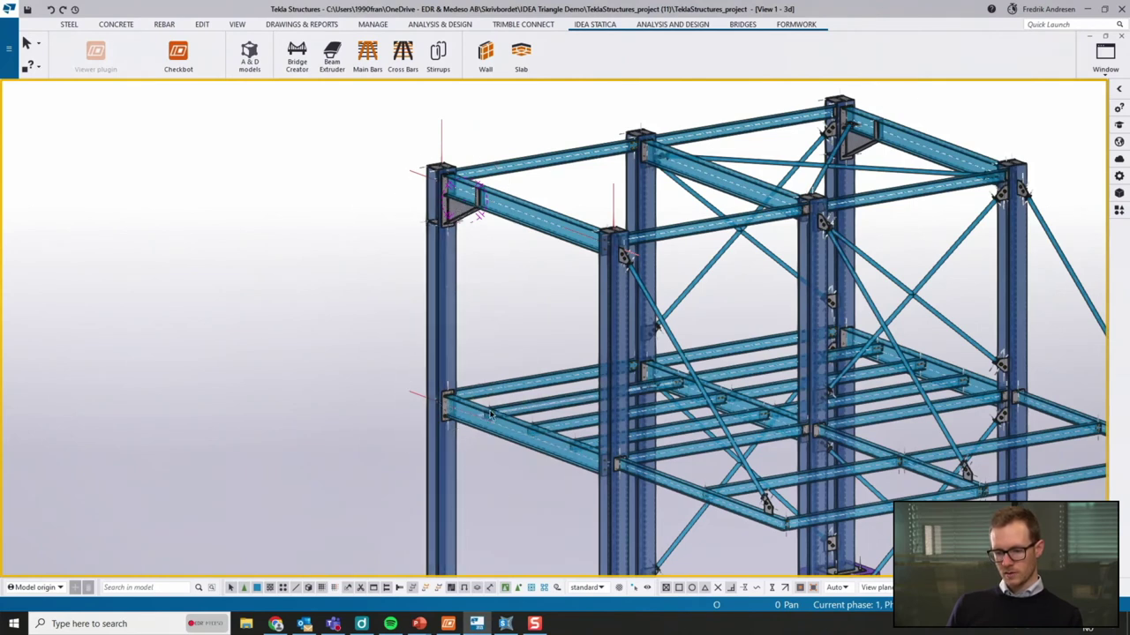
middle_click_drag(488, 410, 387, 333)
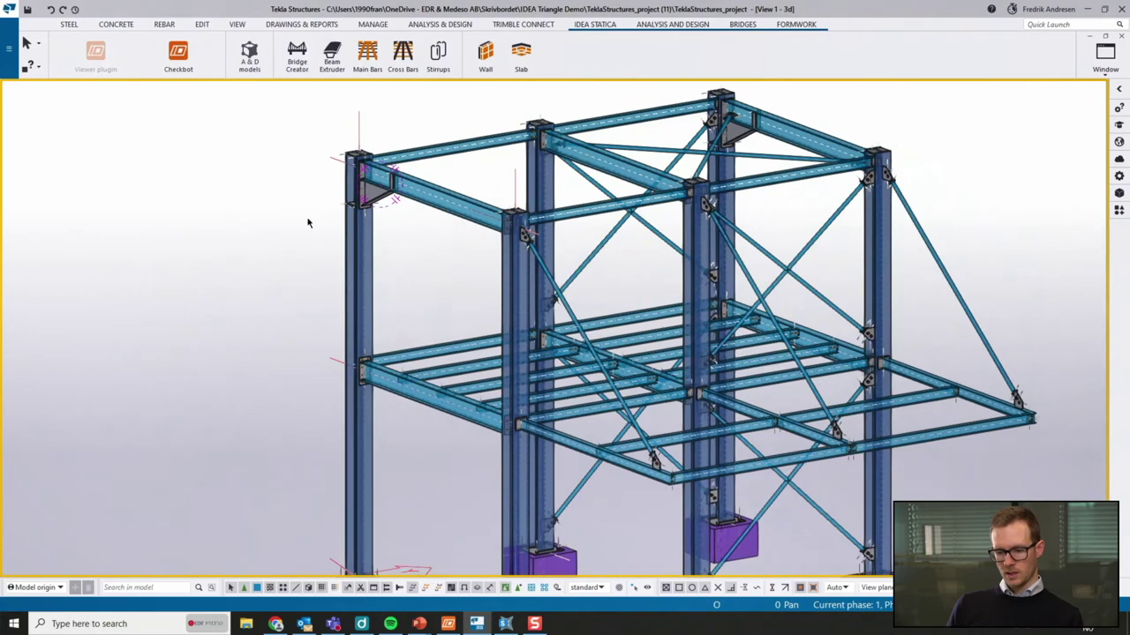
left_click(185, 67)
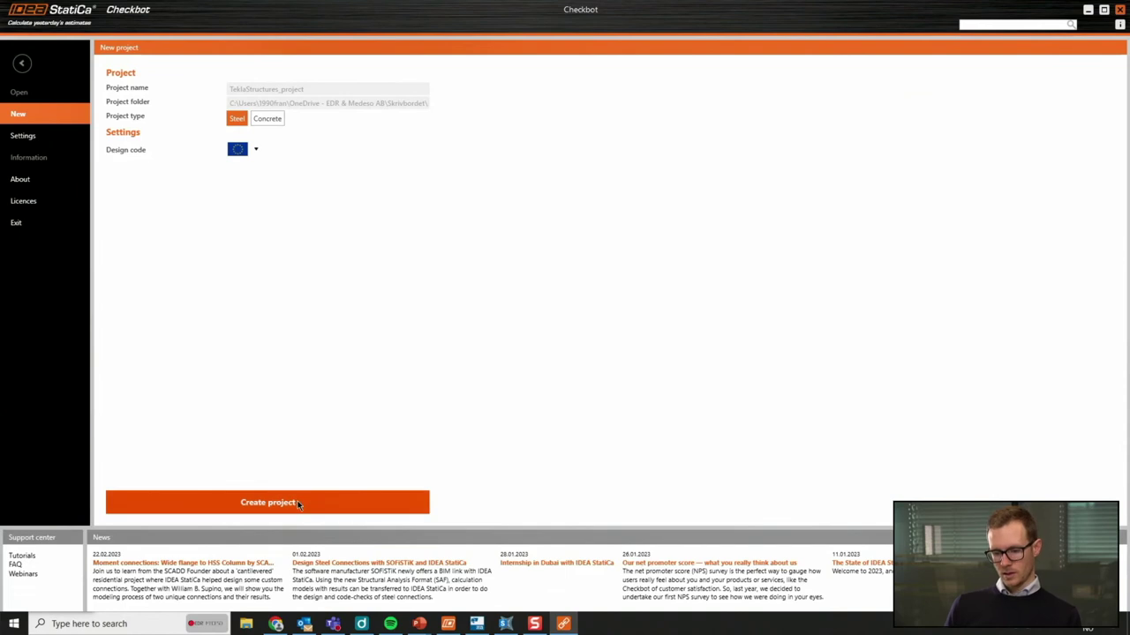
left_click(297, 500)
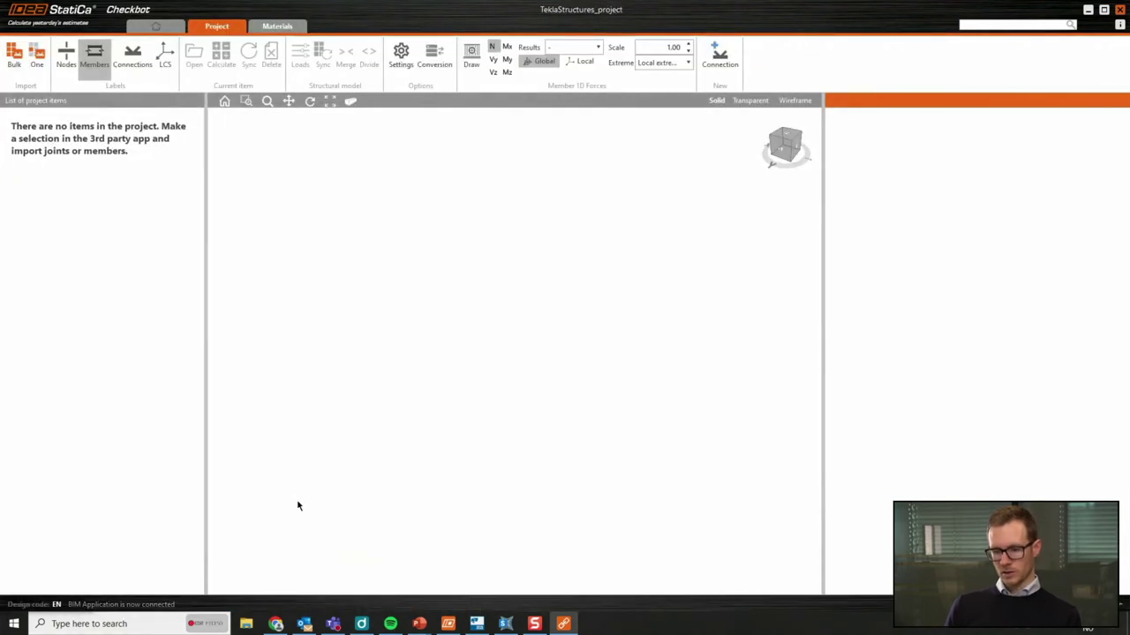
Bulk-import the outer corner column with its connected upper and lower beams from Tekla Structures into Checkbot.
left_click(14, 60)
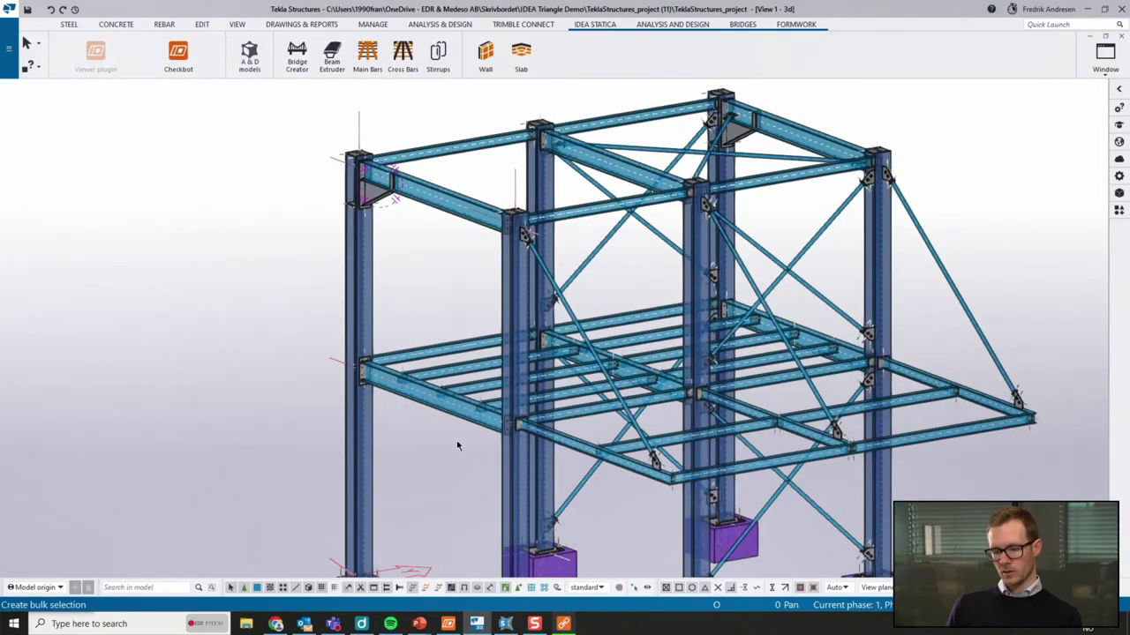
left_click_drag(457, 444, 252, 98)
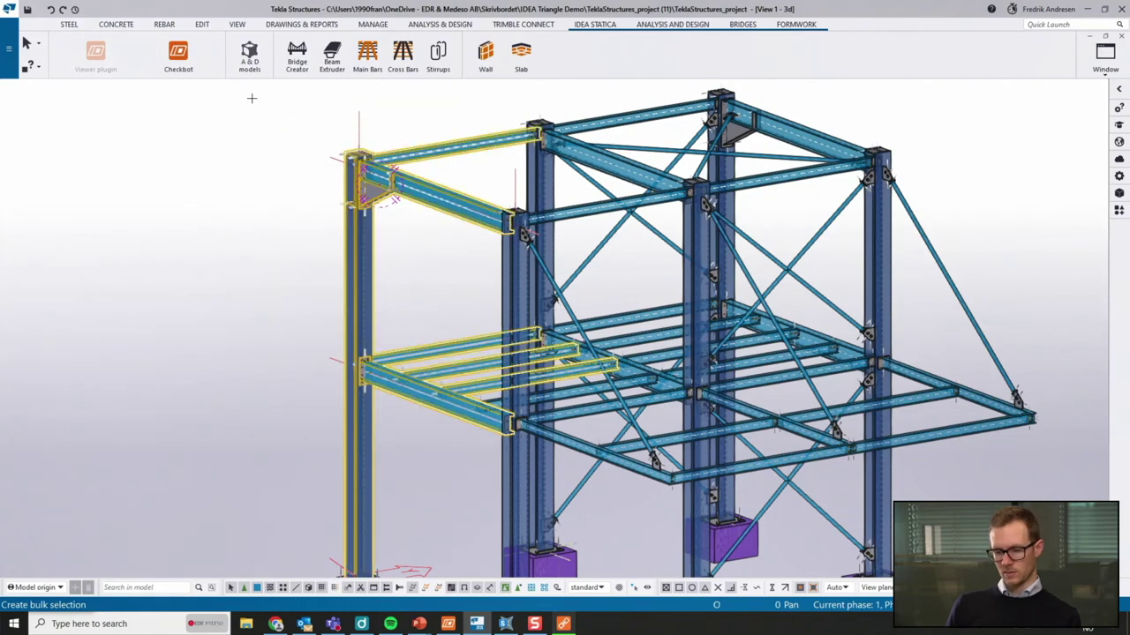
middle_click(288, 347)
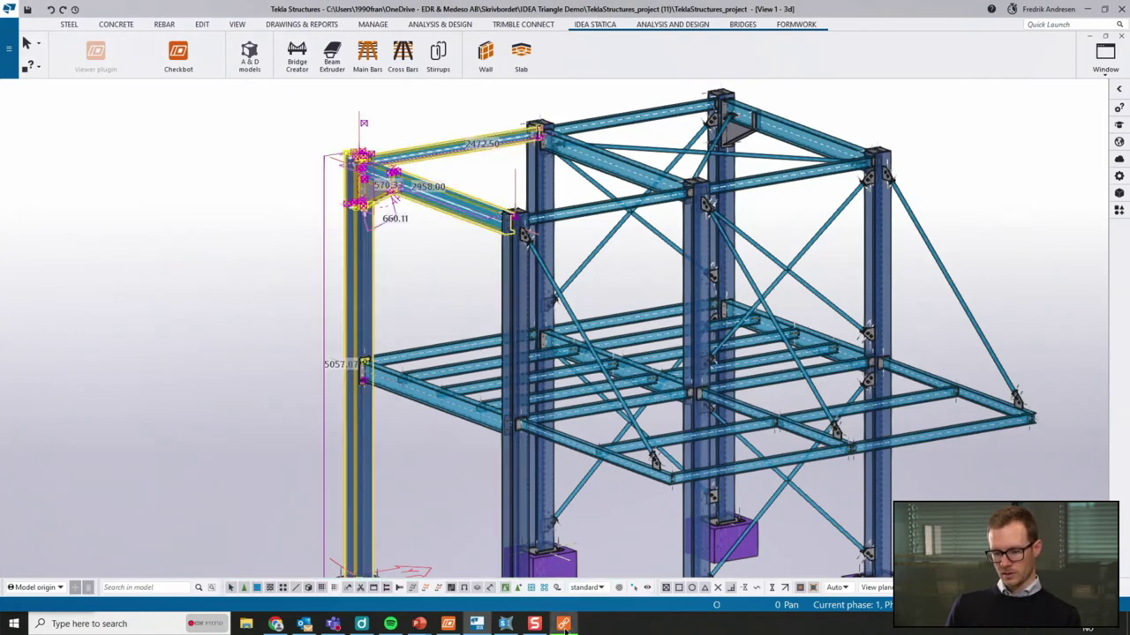
left_click(563, 624)
left_click(563, 624)
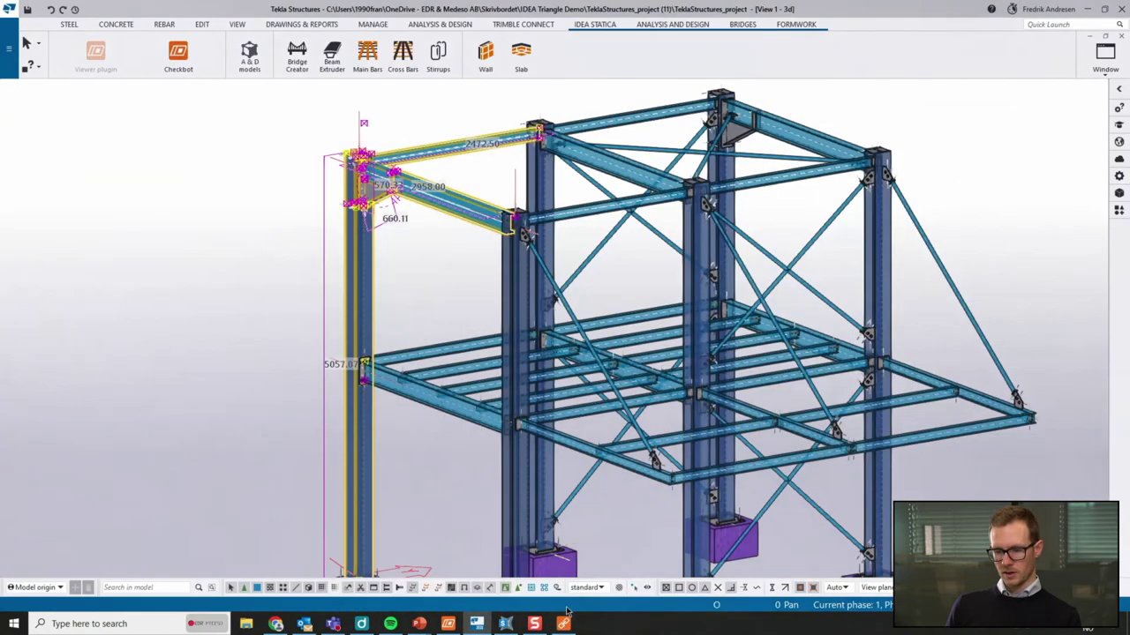
left_click(563, 624)
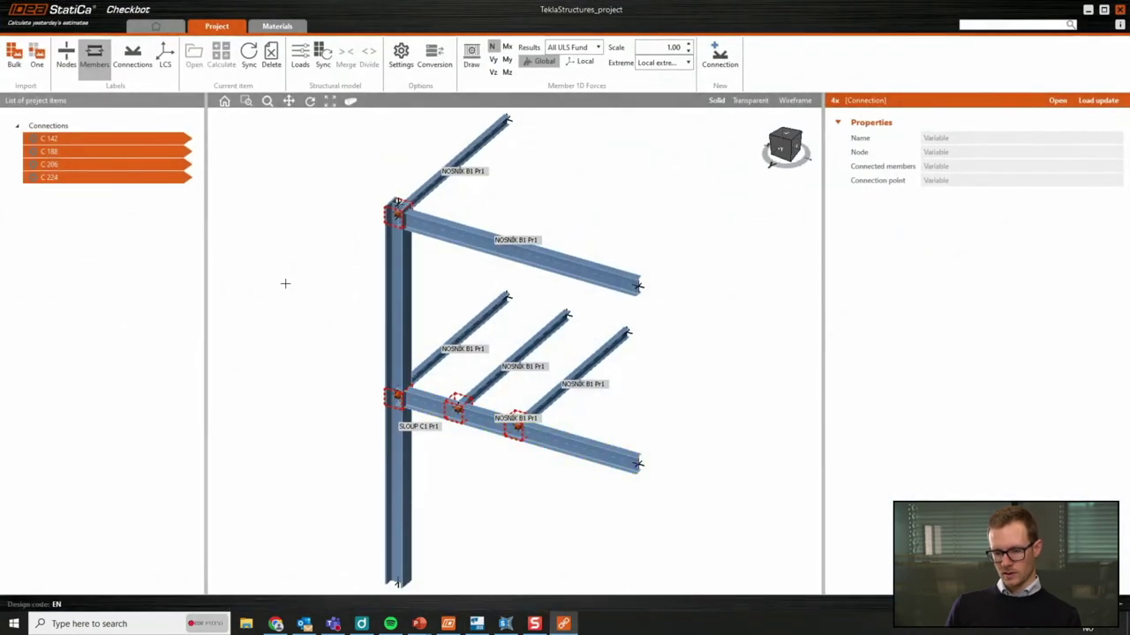
Open the imported connection C 142 and inspect its haunched beam-to-column joint from several sides without member labels.
left_click(68, 141)
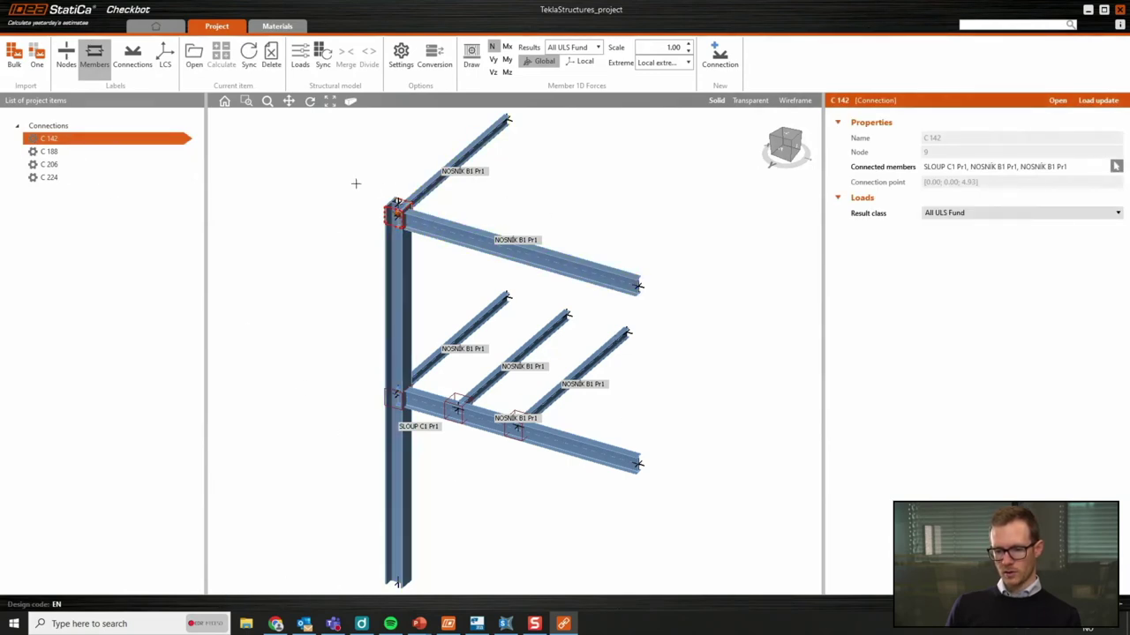
left_click(198, 67)
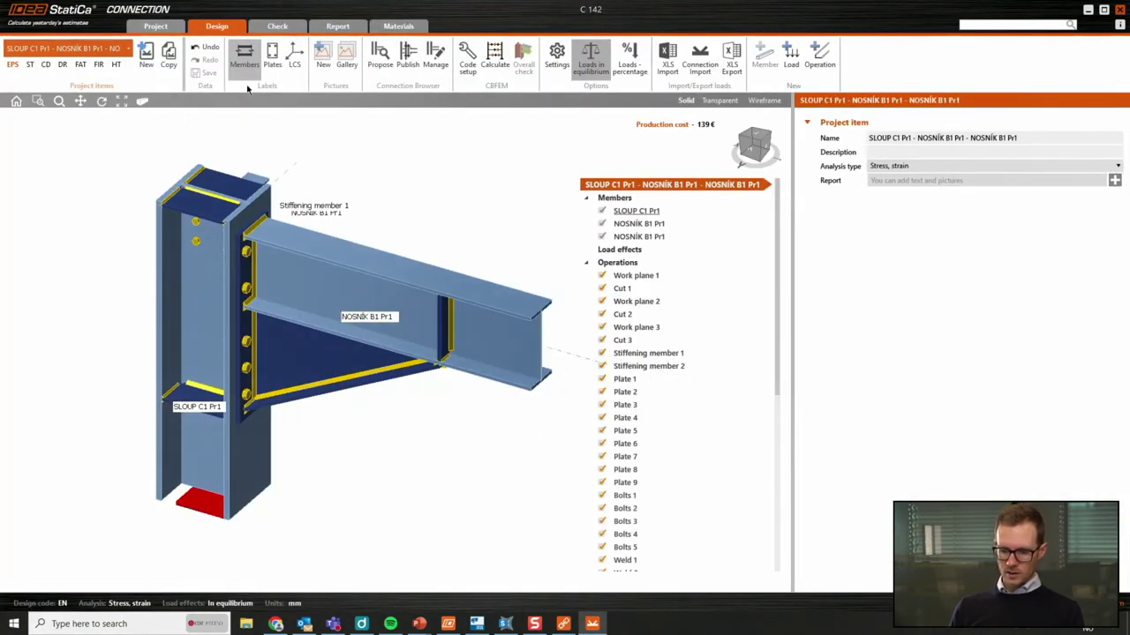
right_click_drag(393, 353, 470, 360)
scroll(373, 359, "down", 5)
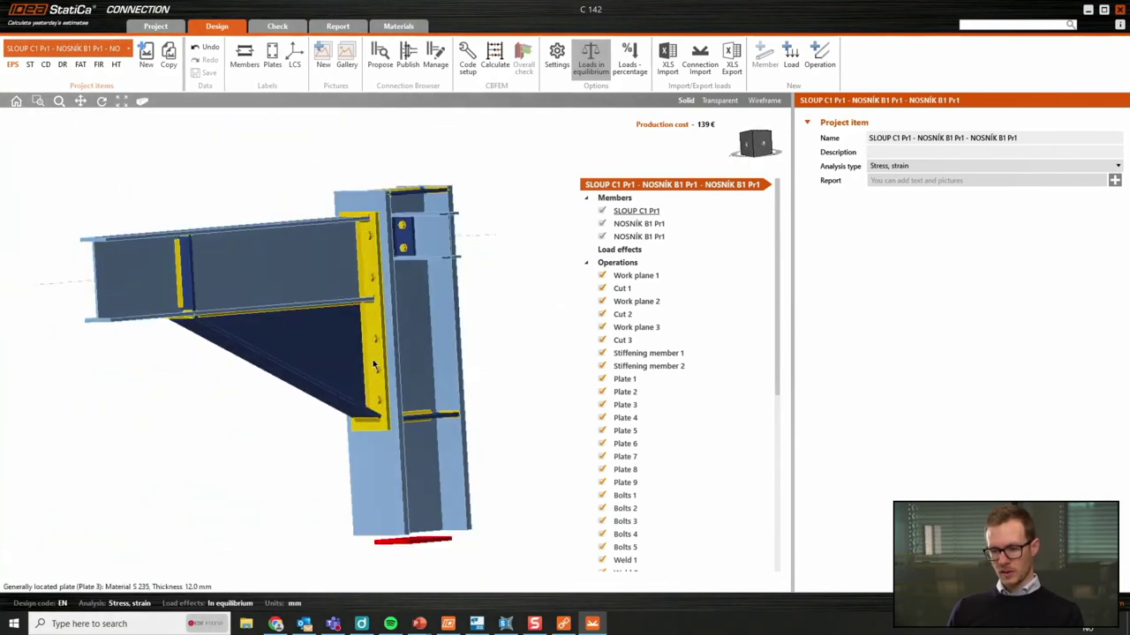
right_click_drag(372, 359, 462, 372)
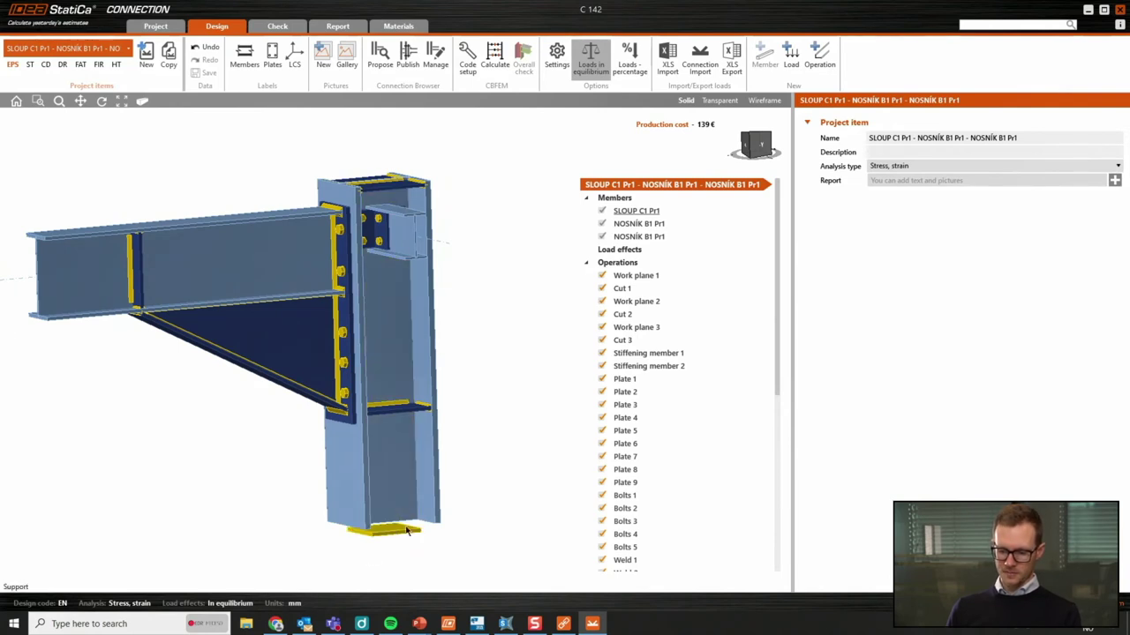
Switch to the SAP2000 model and display the filled Moment 3-3 frame force diagram for combination ULS 1.
left_click(505, 624)
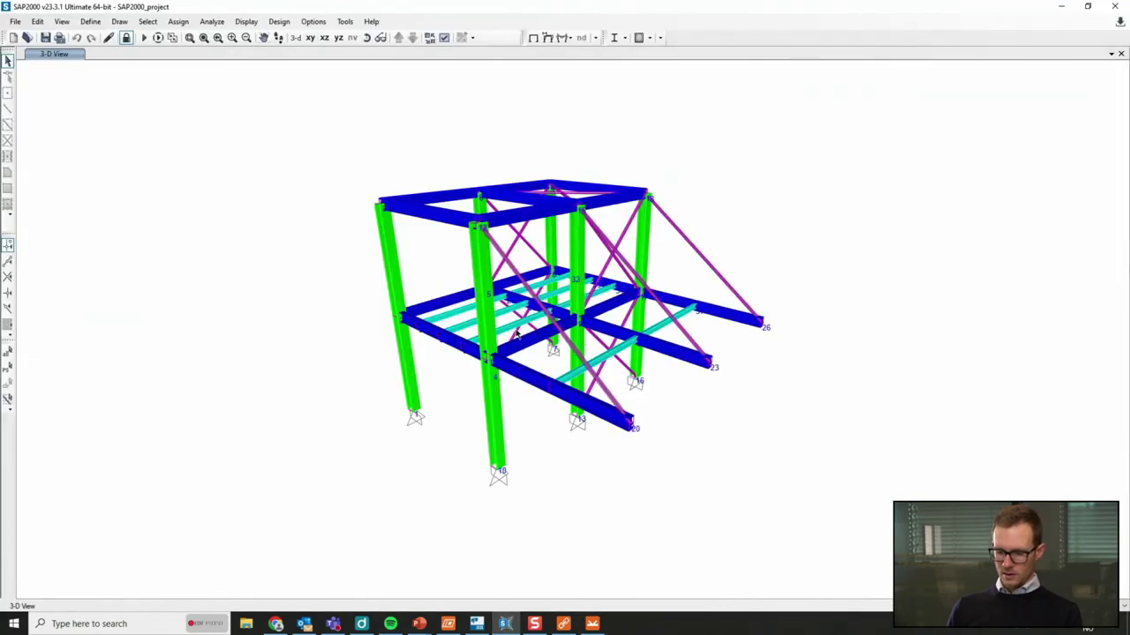
scroll(517, 334, "up", 3)
scroll(512, 348, "down", 4)
scroll(507, 360, "up", 2)
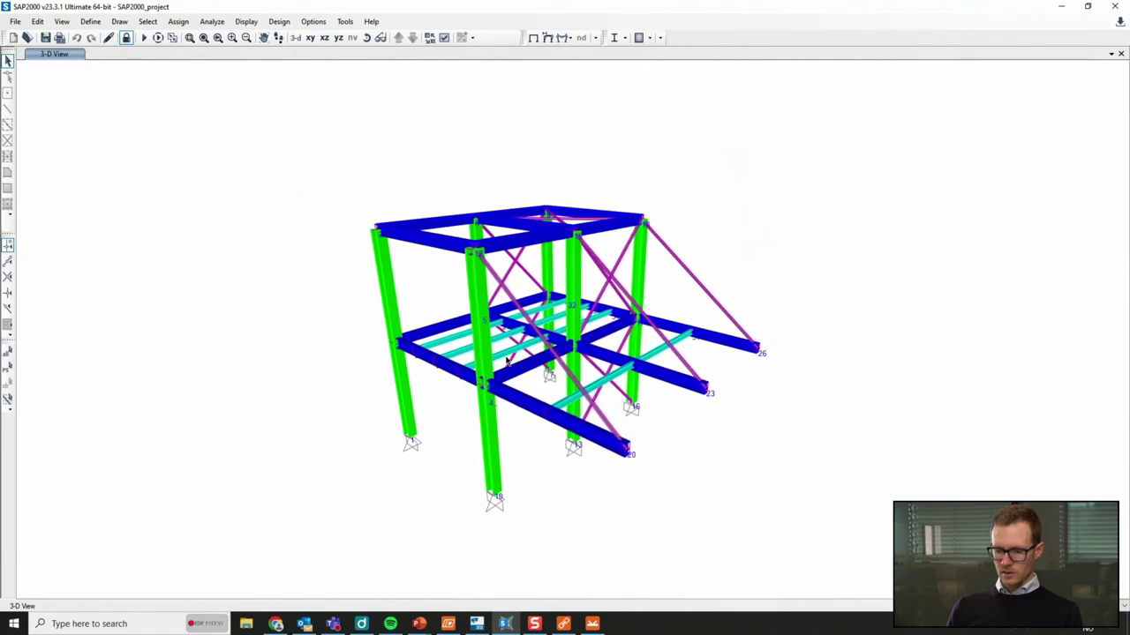
mouse_move(508, 361)
middle_mouse_down("shift")
mouse_move(539, 368)
mouse_move(527, 351)
middle_mouse_up("shift")
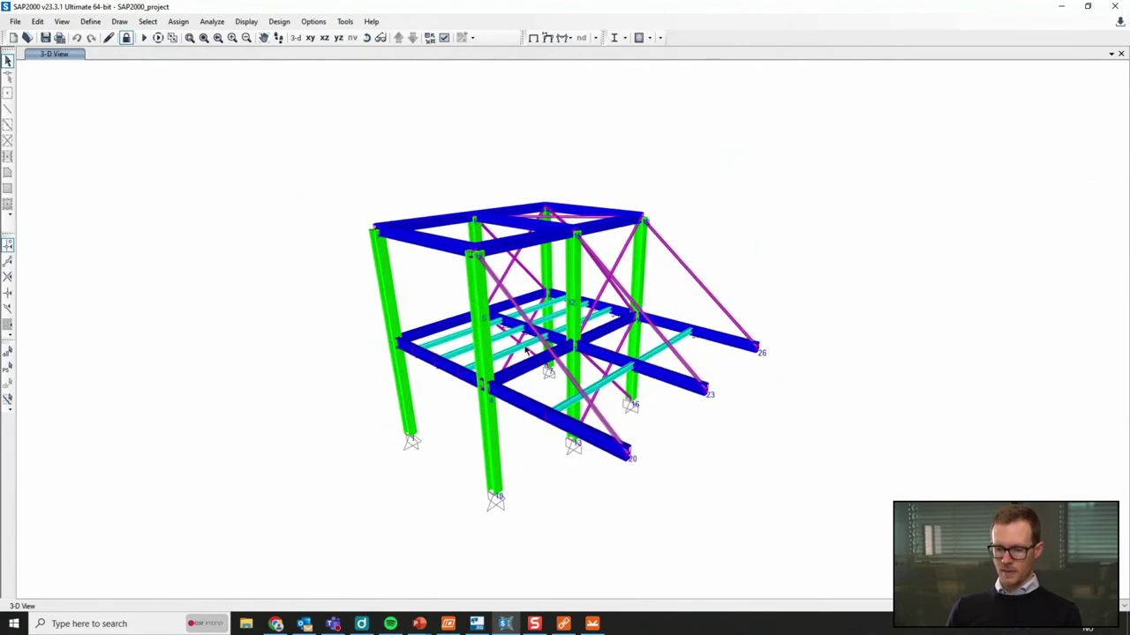
left_click(563, 37)
left_click(600, 78)
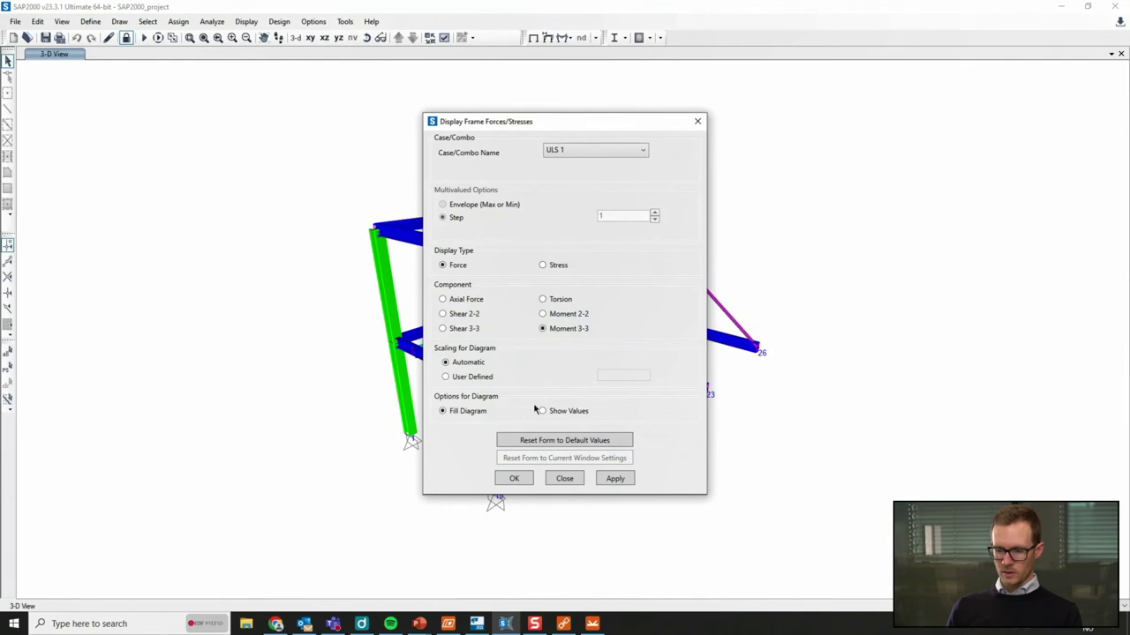
left_click(517, 481)
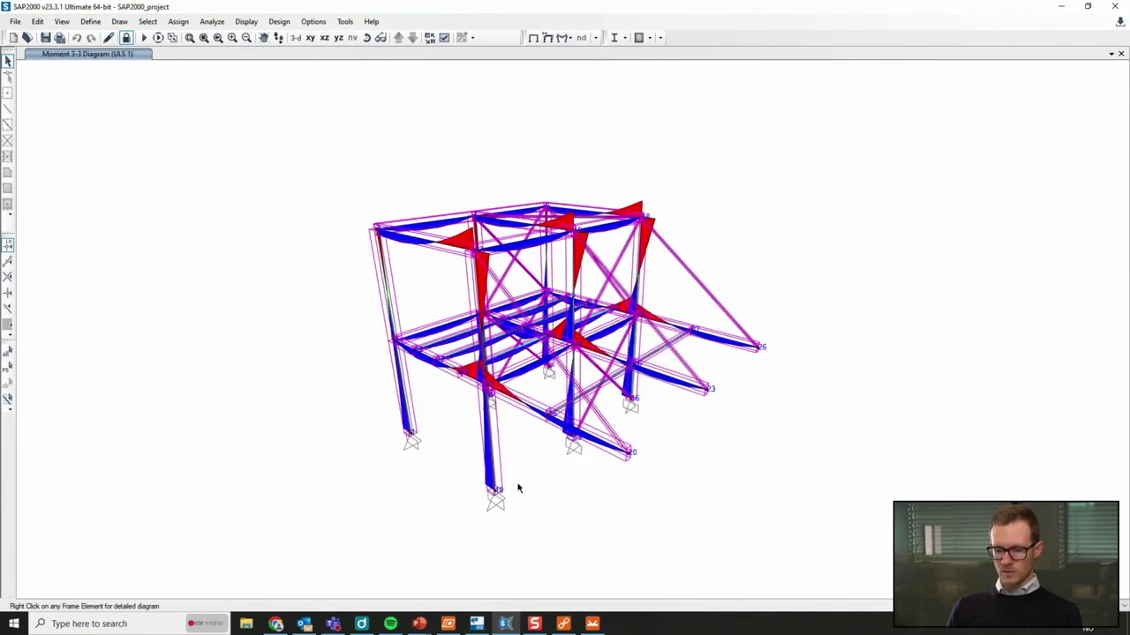
Examine the moment diagrams across the frame and return to the undeformed model display.
scroll(442, 274, "up", 5)
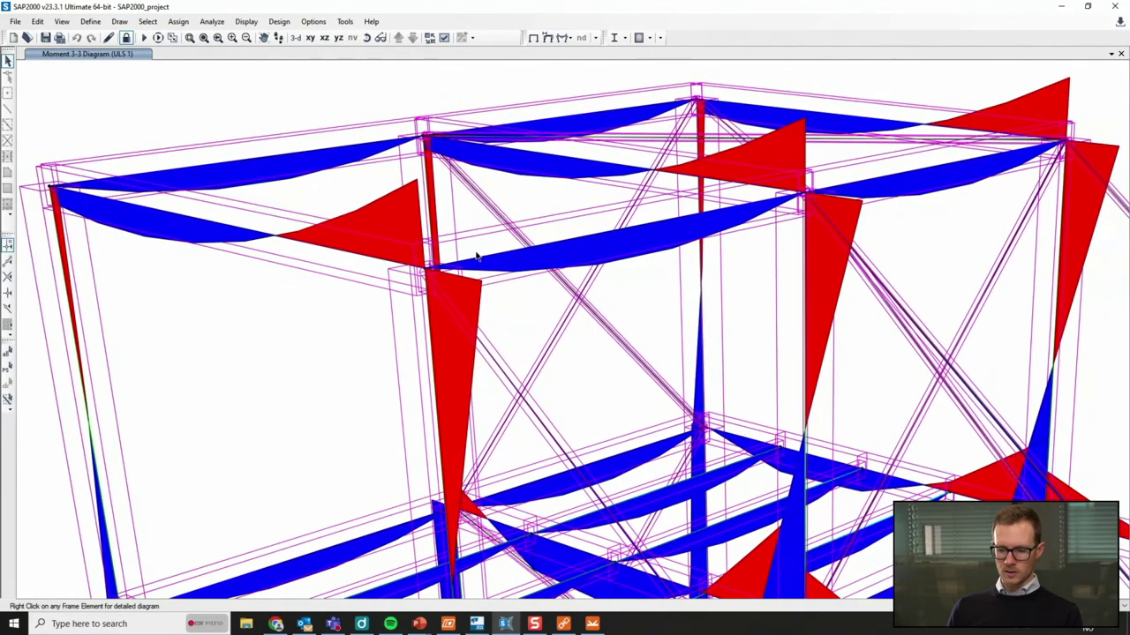
middle_click_drag(495, 256, 775, 213)
scroll(775, 214, "down", 5)
middle_click_drag(729, 314, 542, 258)
scroll(588, 302, "up", 3)
left_click(533, 37)
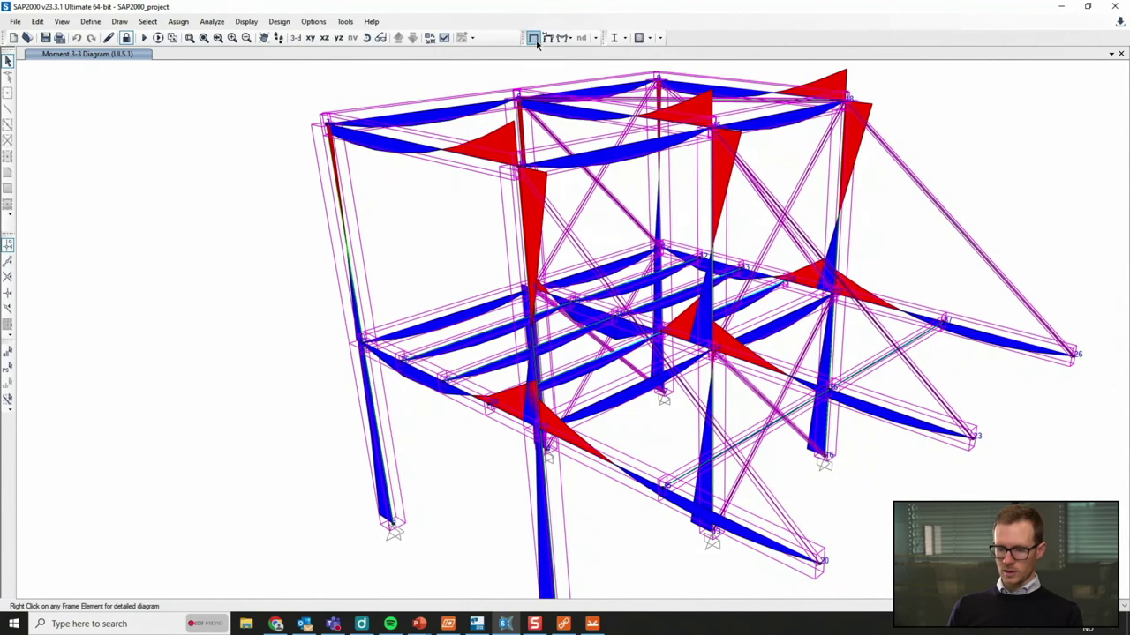
key("F4")
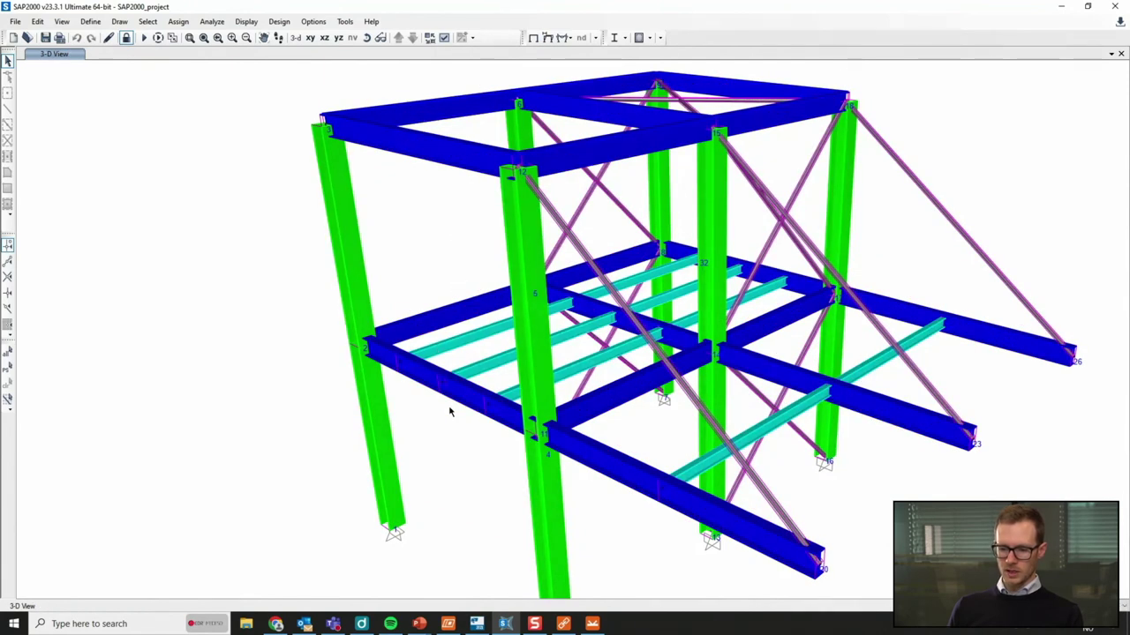
Select the left corner column with its connected beams in SAP2000 and import their connections into a new steel Checkbot project.
left_click_drag(367, 201, 255, 82)
left_click(344, 21)
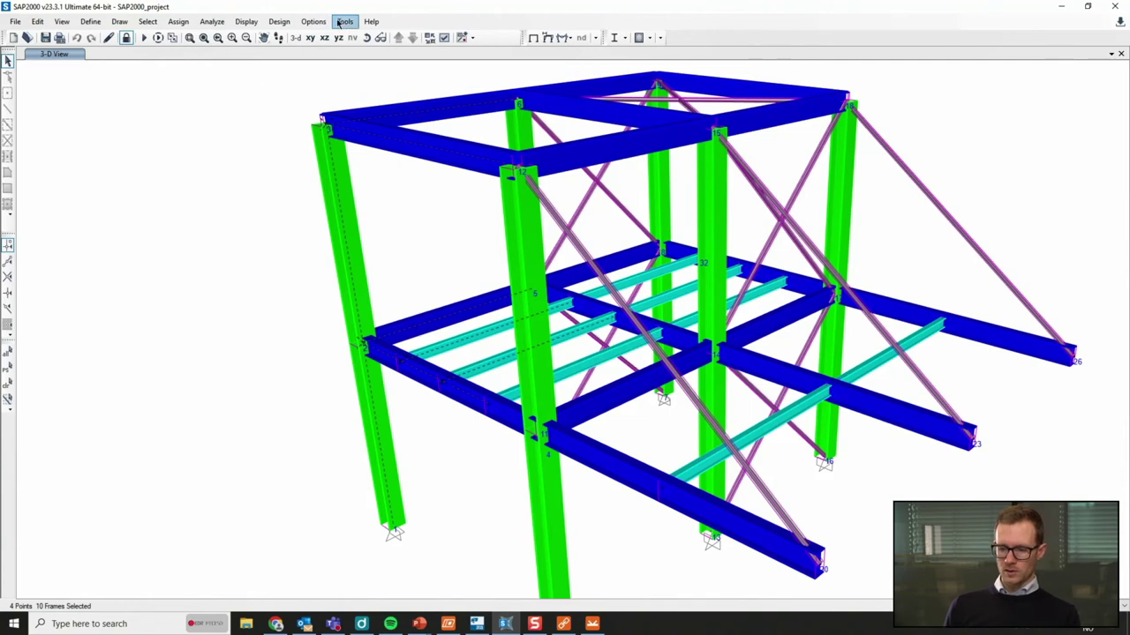
left_click(377, 68)
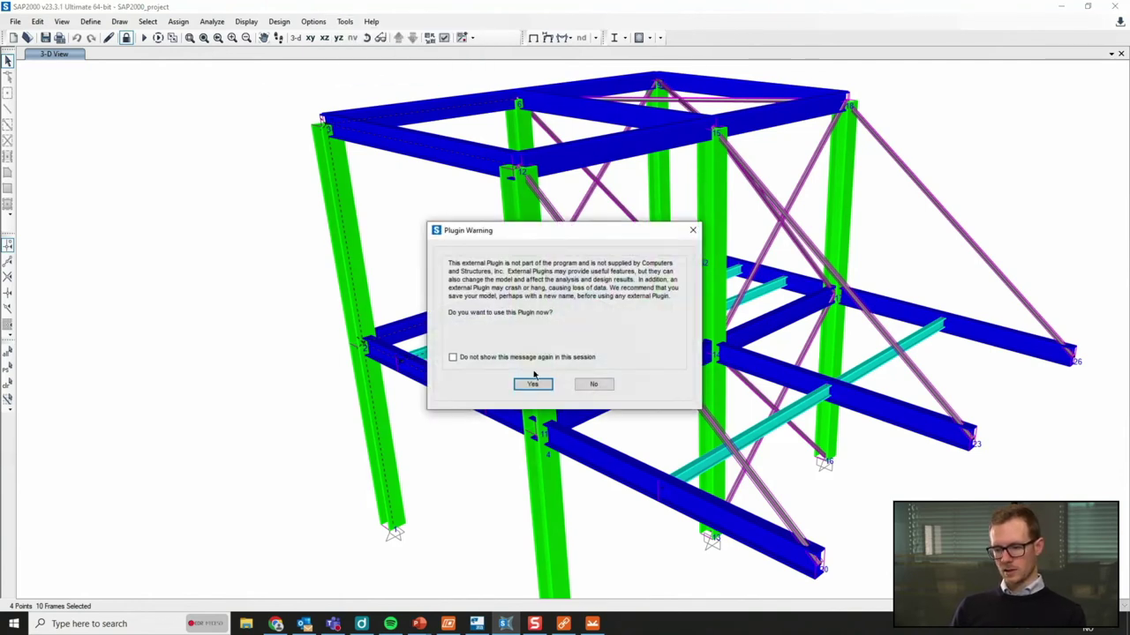
left_click(533, 383)
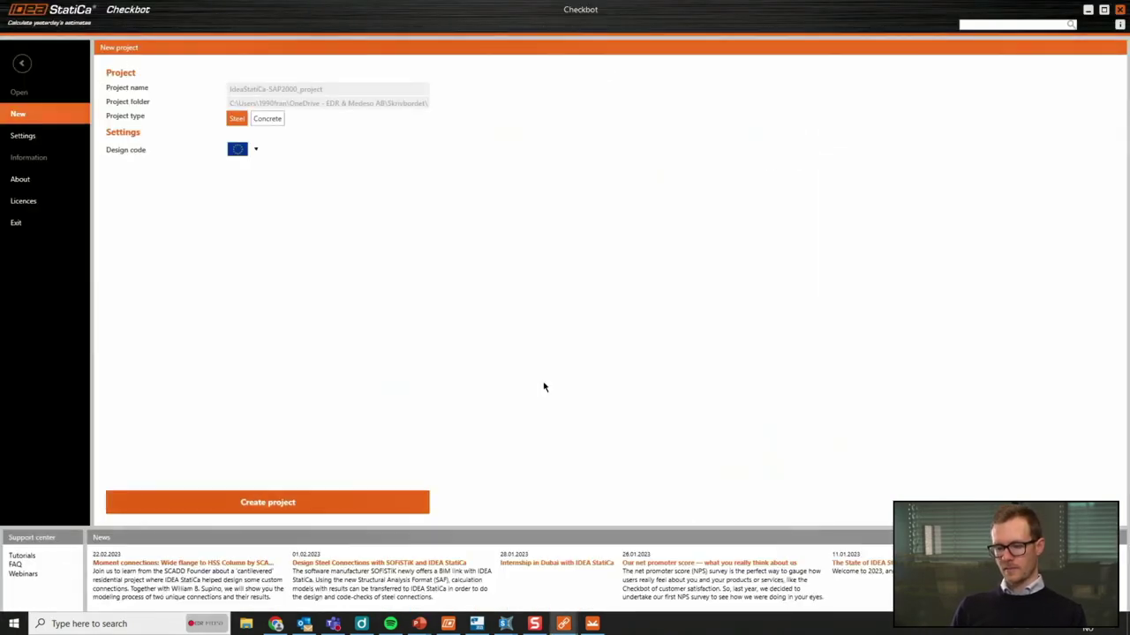
left_click(323, 503)
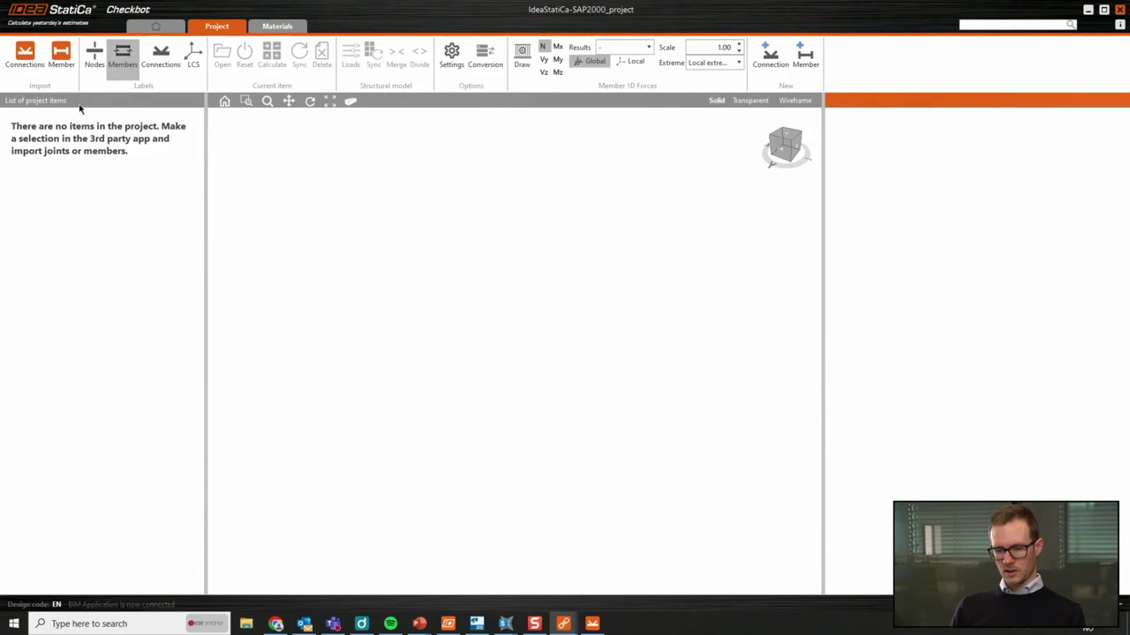
left_click(25, 63)
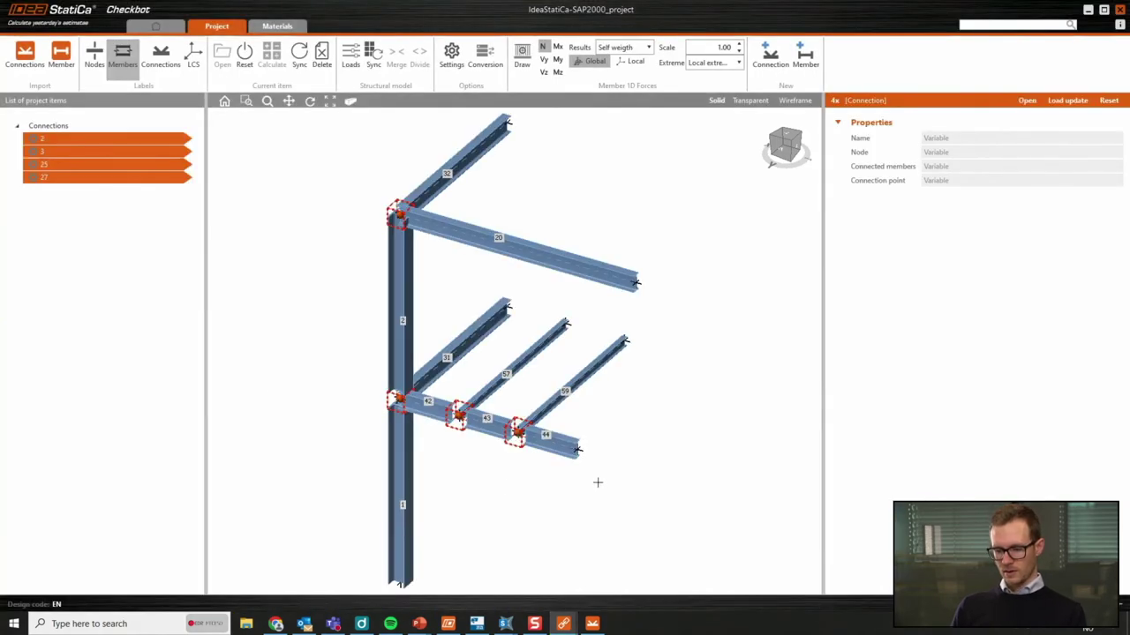
Merge column segments 1 and 2 into one continuous design member.
left_click(405, 458)
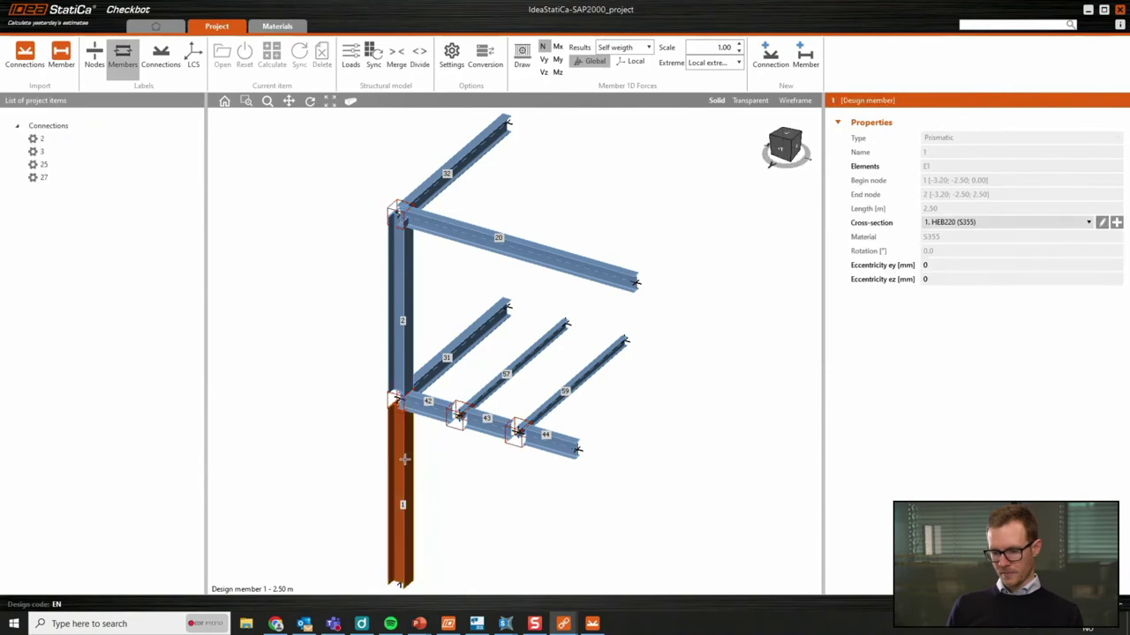
left_click(396, 55)
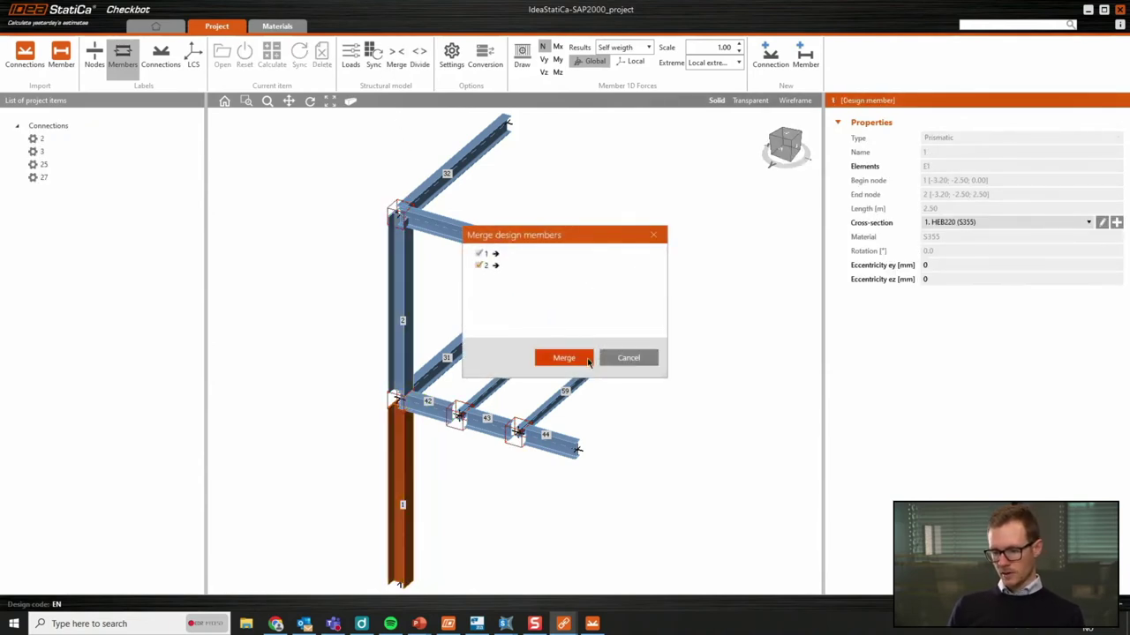
left_click(587, 360)
left_click(590, 353)
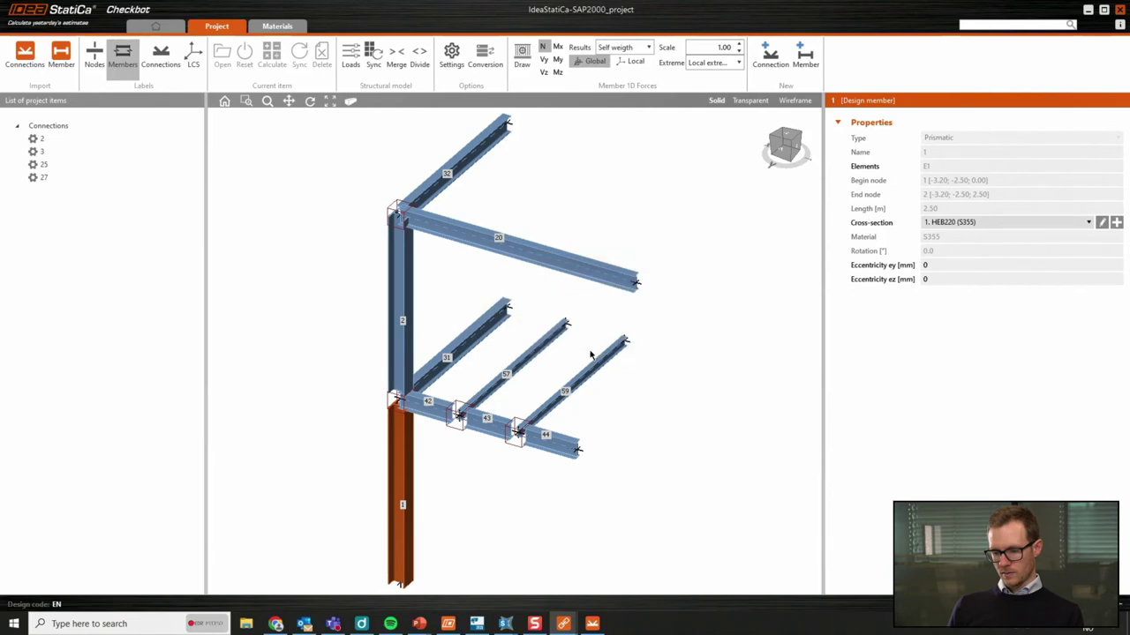
Merge lower beam segments 42, 43 and 44 into one design member, accepting the reset of connections 25 and 27.
left_click(553, 447)
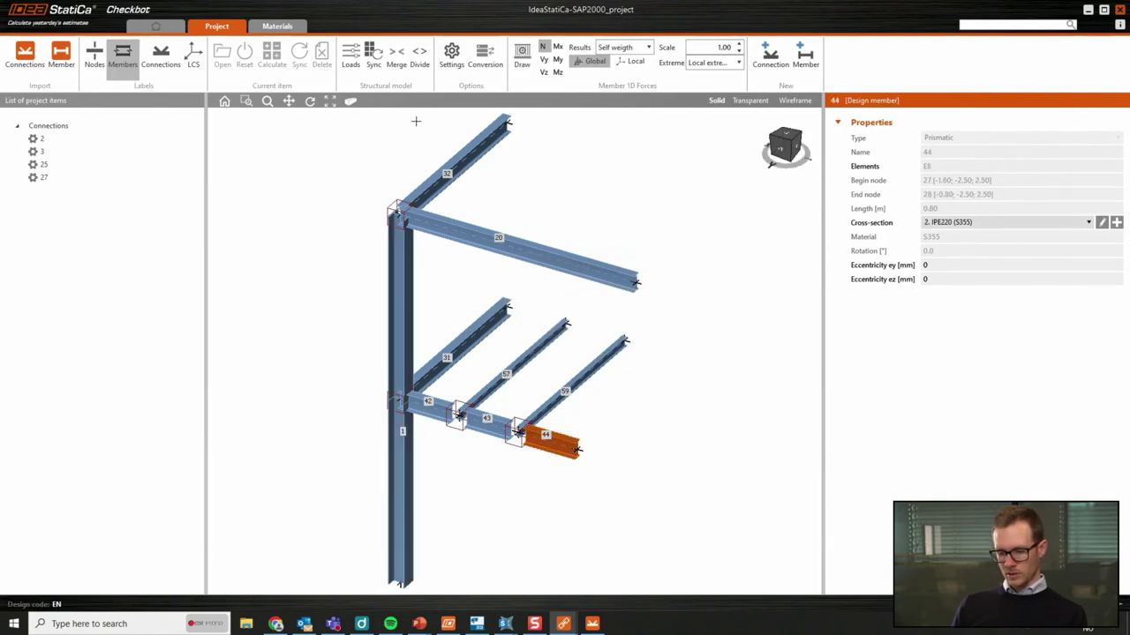
left_click(396, 55)
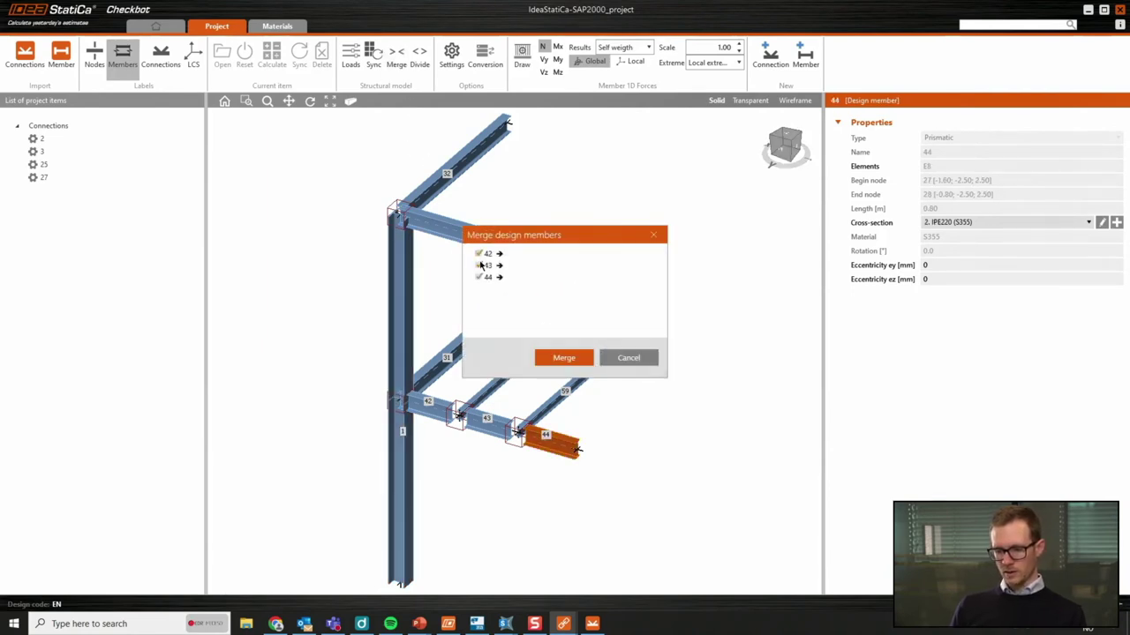
left_click(581, 357)
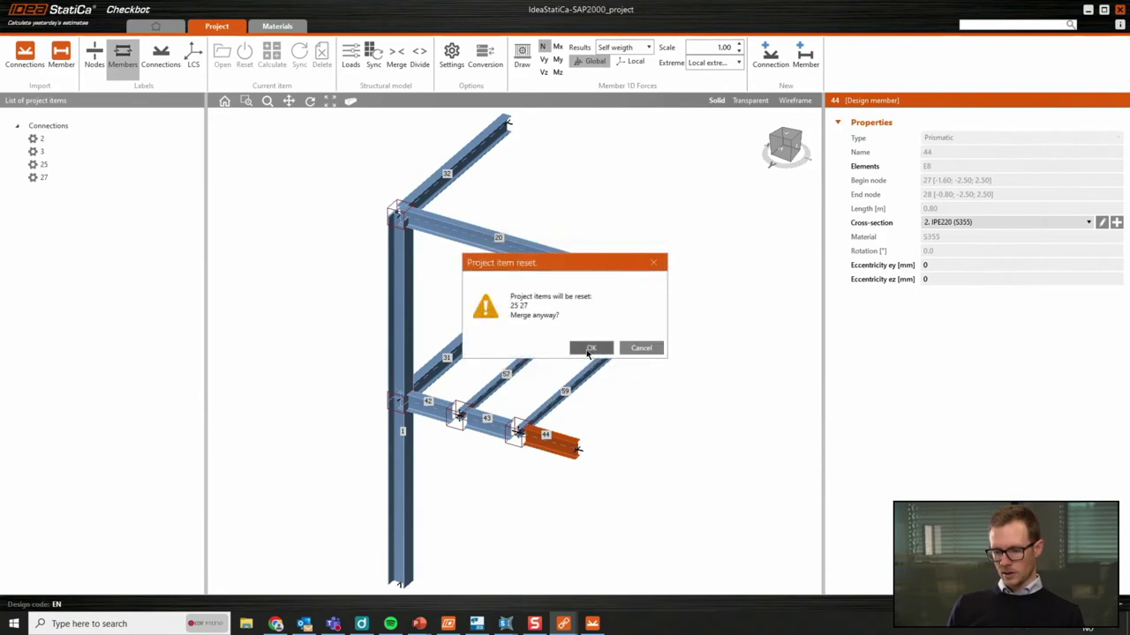
left_click(588, 353)
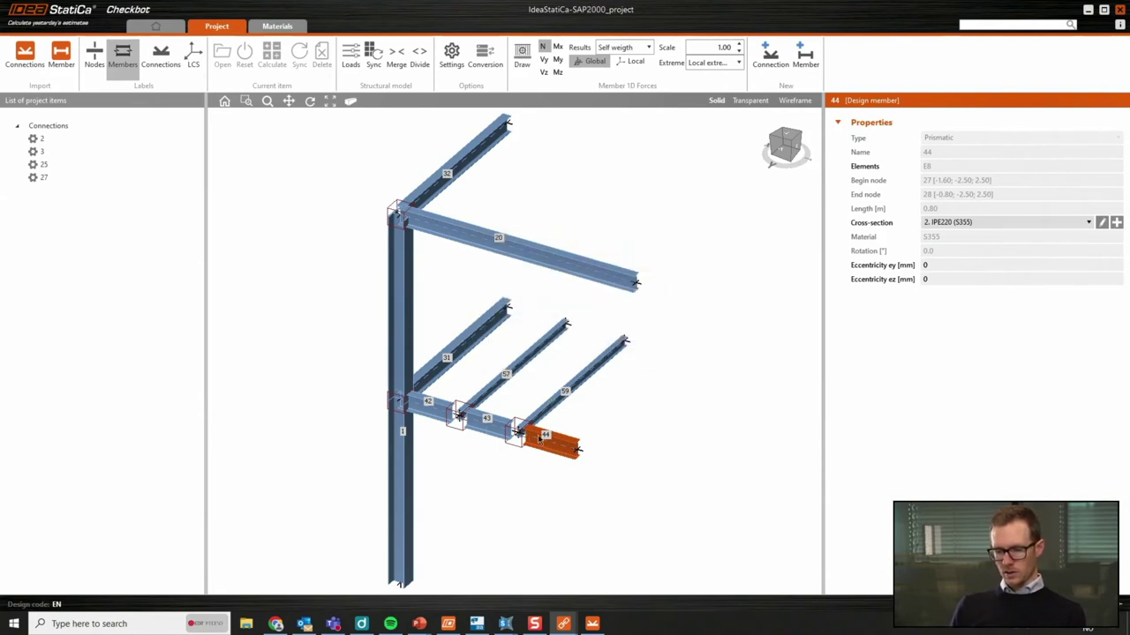
left_click(552, 444)
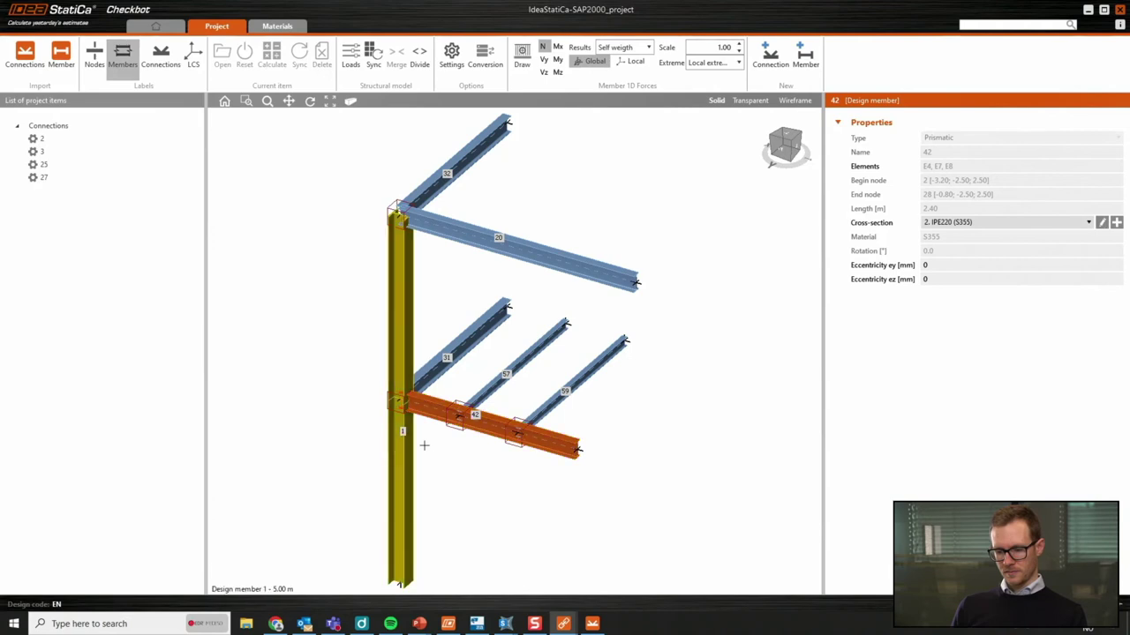
Review the imported load cases and the ULS 2 and ULS 3 combination definitions in the load configurator without saving.
left_click(350, 57)
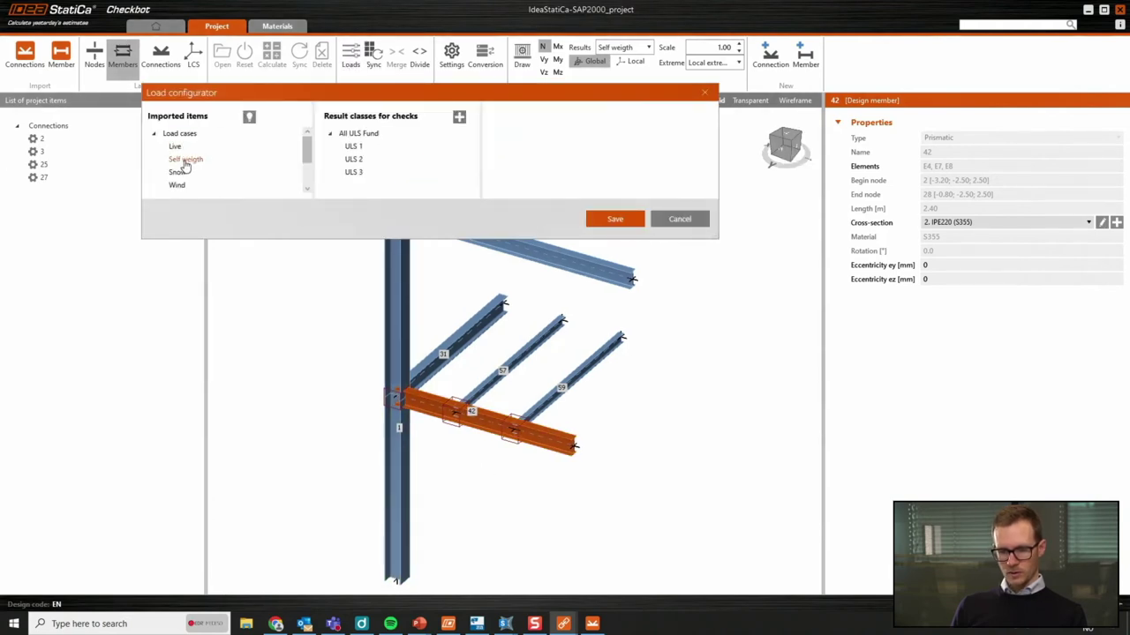
left_click(353, 158)
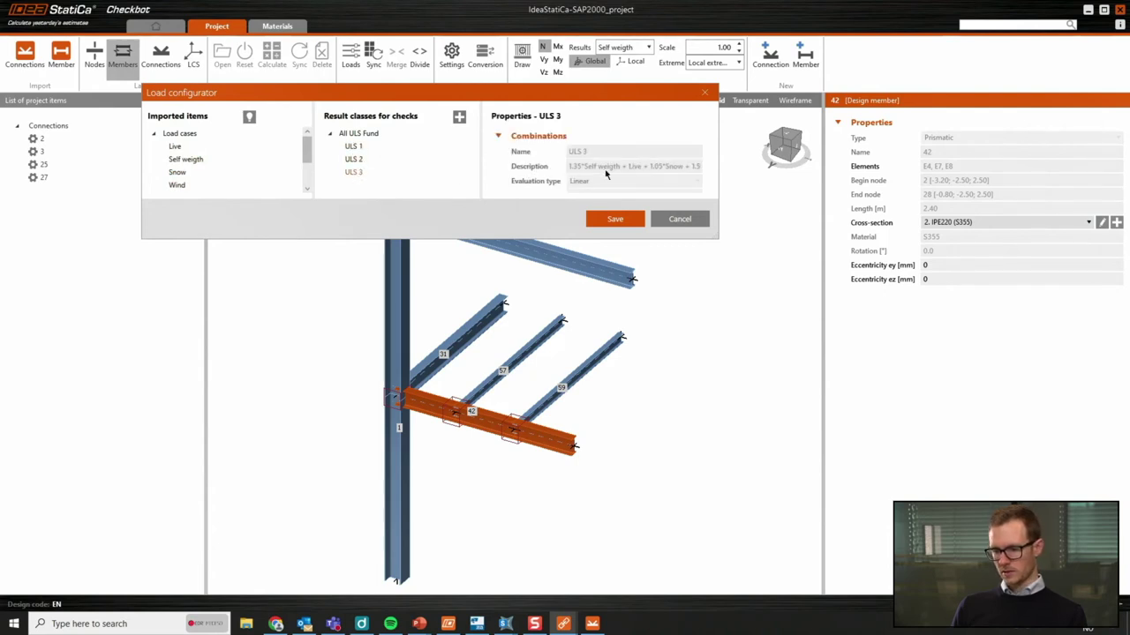
left_click(675, 219)
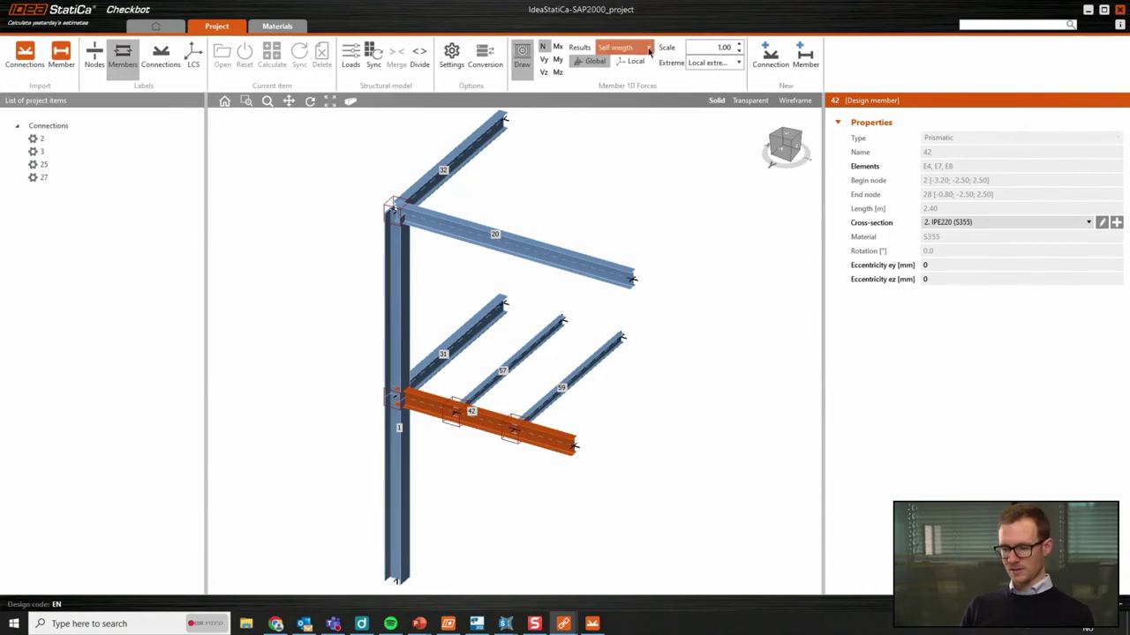
Draw the member force diagrams for combination ULS 1, going through Mx, My and Mz.
left_click(623, 48)
left_click(627, 119)
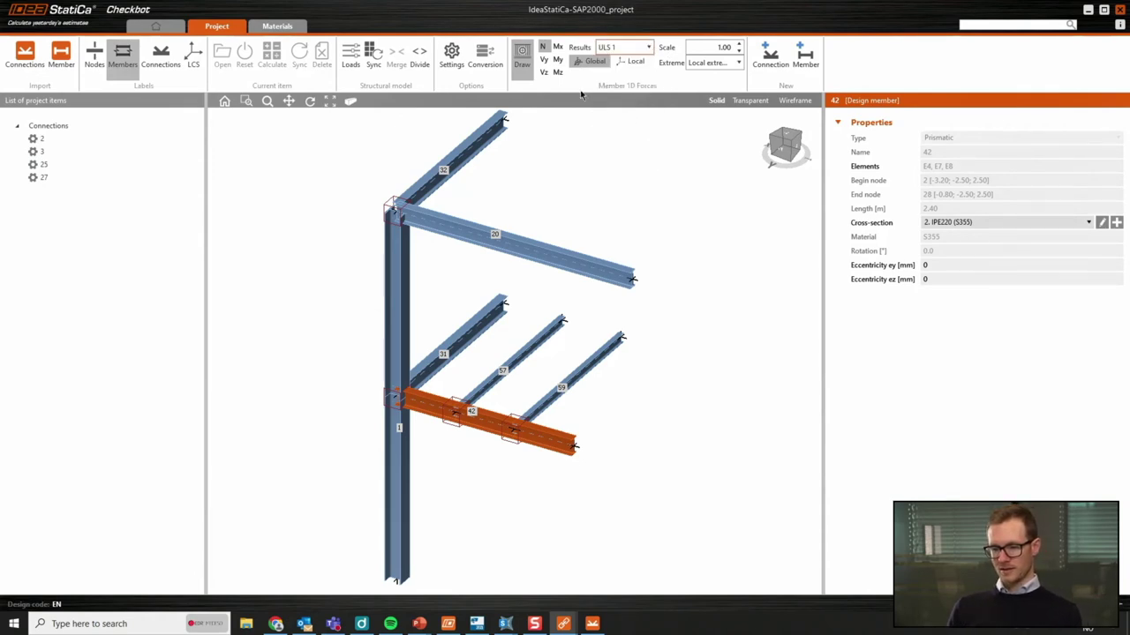
left_click(558, 47)
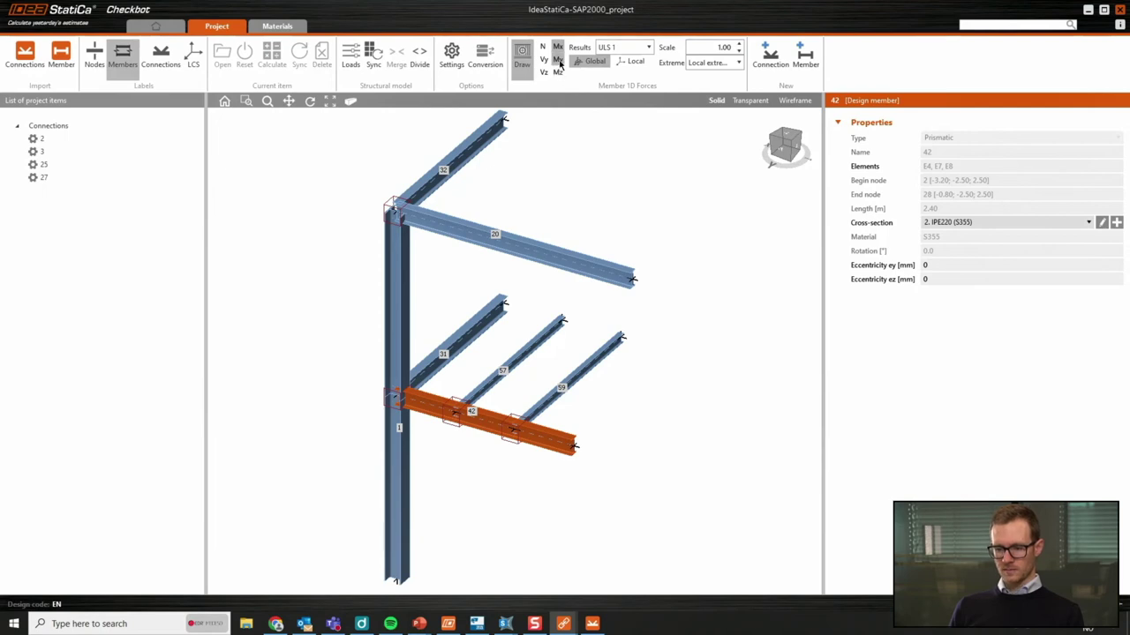
left_click(559, 62)
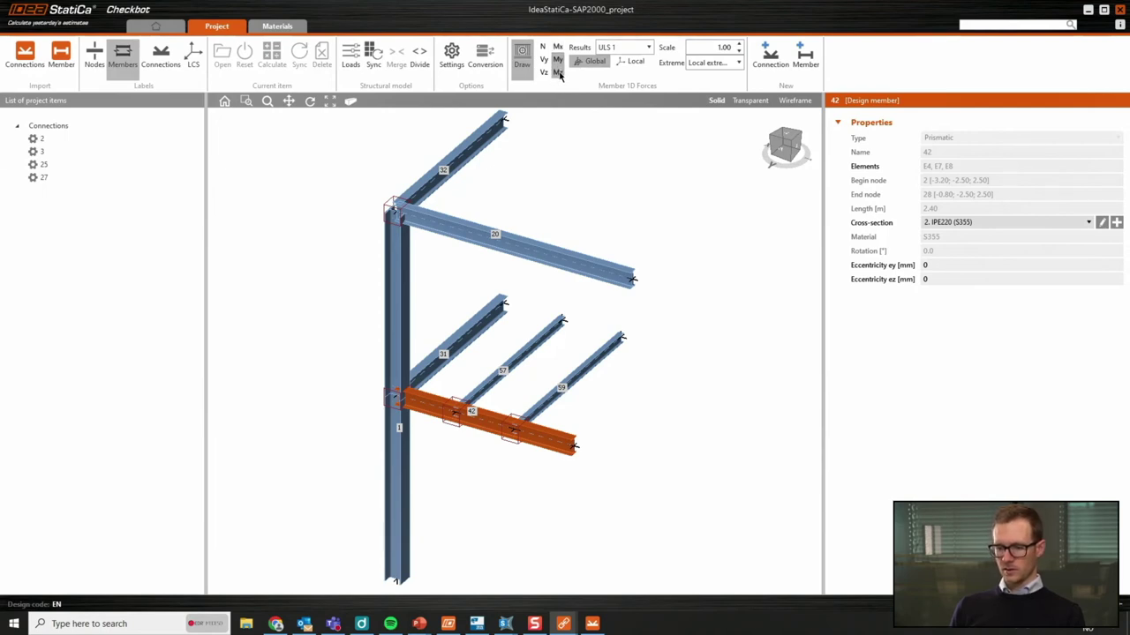
left_click(558, 72)
Select connection 3 at the column top, examine the My moment diagram from several angles, and hide the force diagrams.
left_click(384, 207)
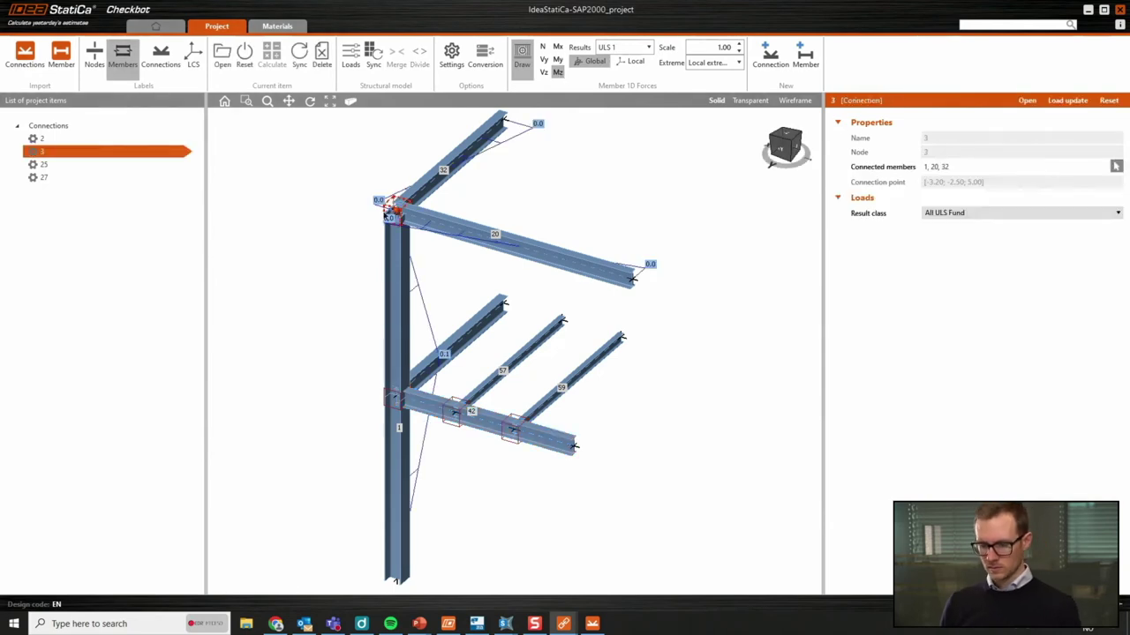
right_click_drag(390, 251, 454, 357)
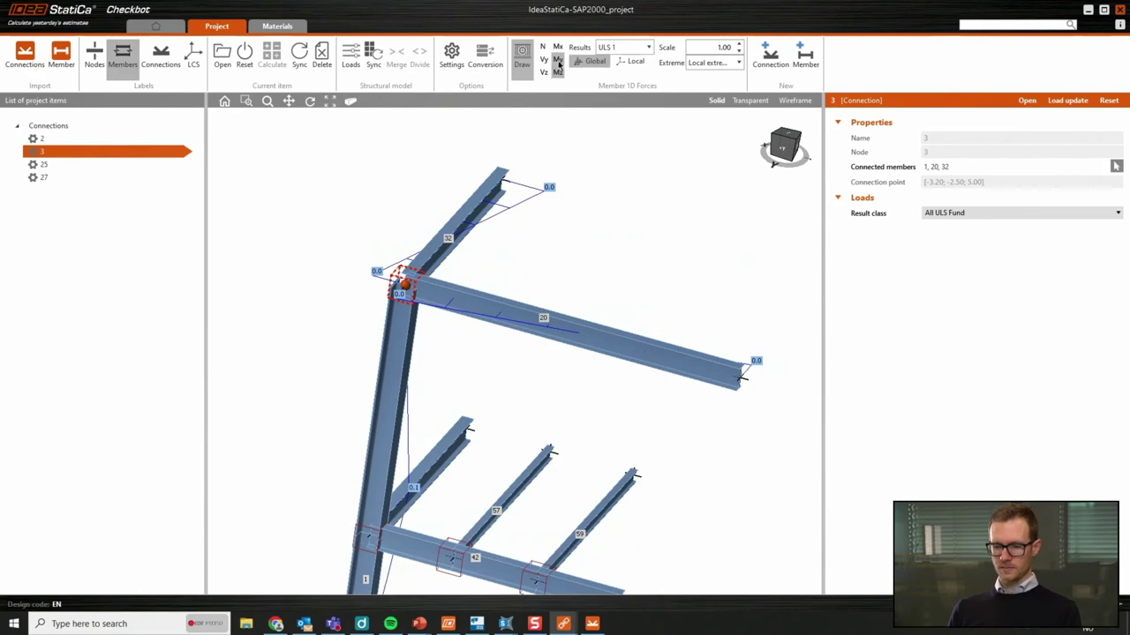
left_click(558, 59)
right_click_drag(477, 317, 447, 295)
right_click_drag(612, 334, 600, 328)
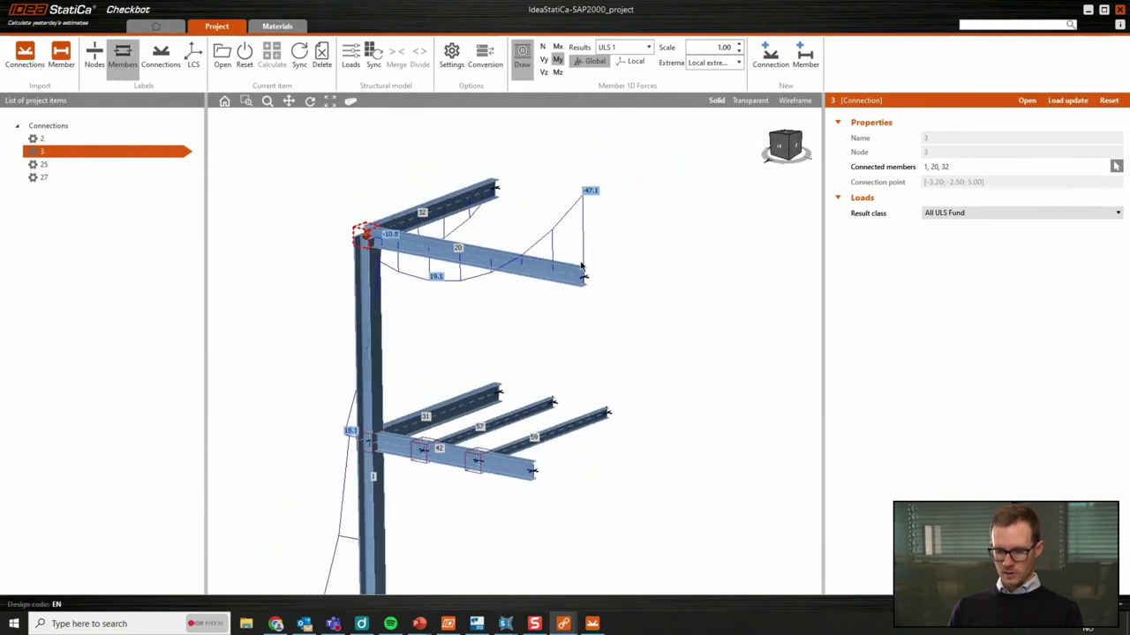
left_click(521, 57)
mouse_move(556, 255)
right_mouse_down()
mouse_move(562, 304)
mouse_move(547, 319)
right_mouse_up()
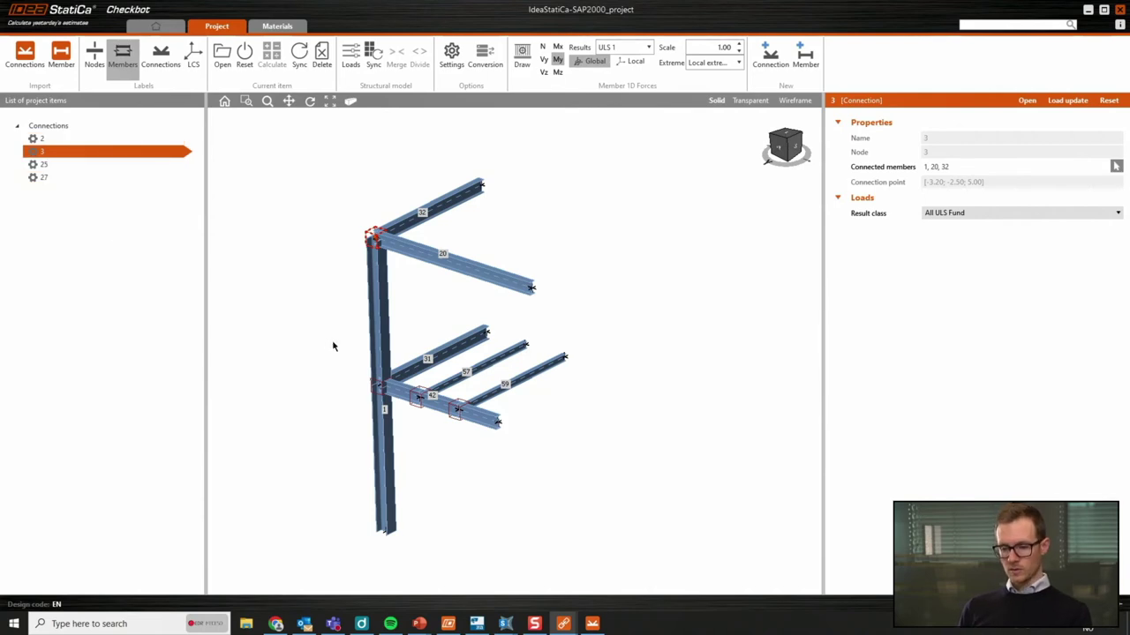
Switch to the C 142 joint in IDEA StatiCa Connection and import its load effects from the Conn-3 connection file.
left_click(592, 624)
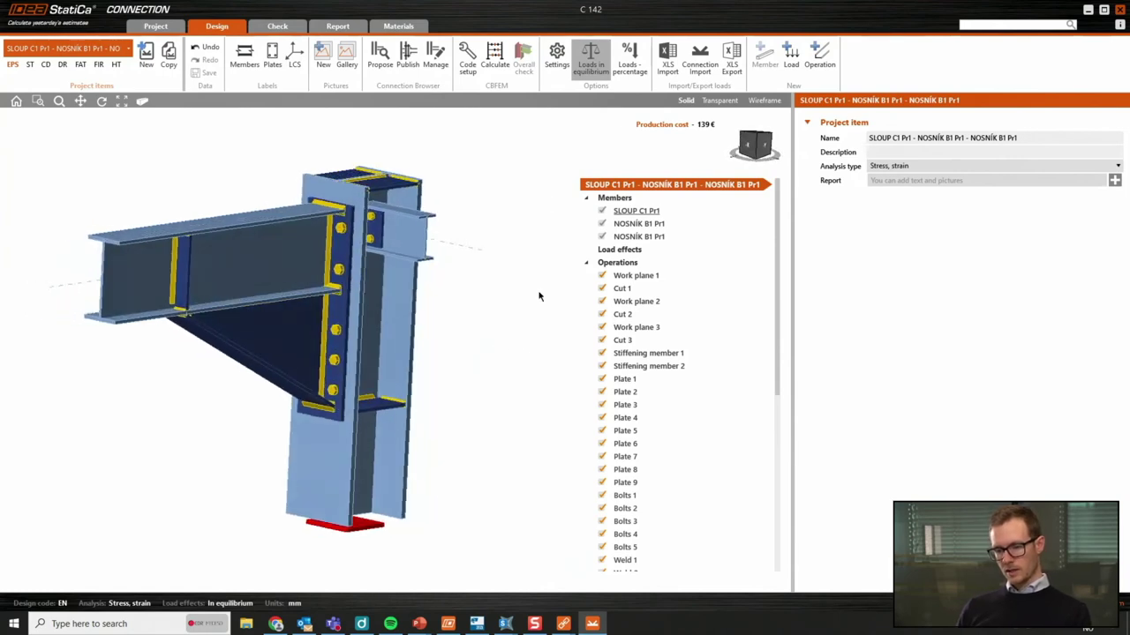
left_click(700, 67)
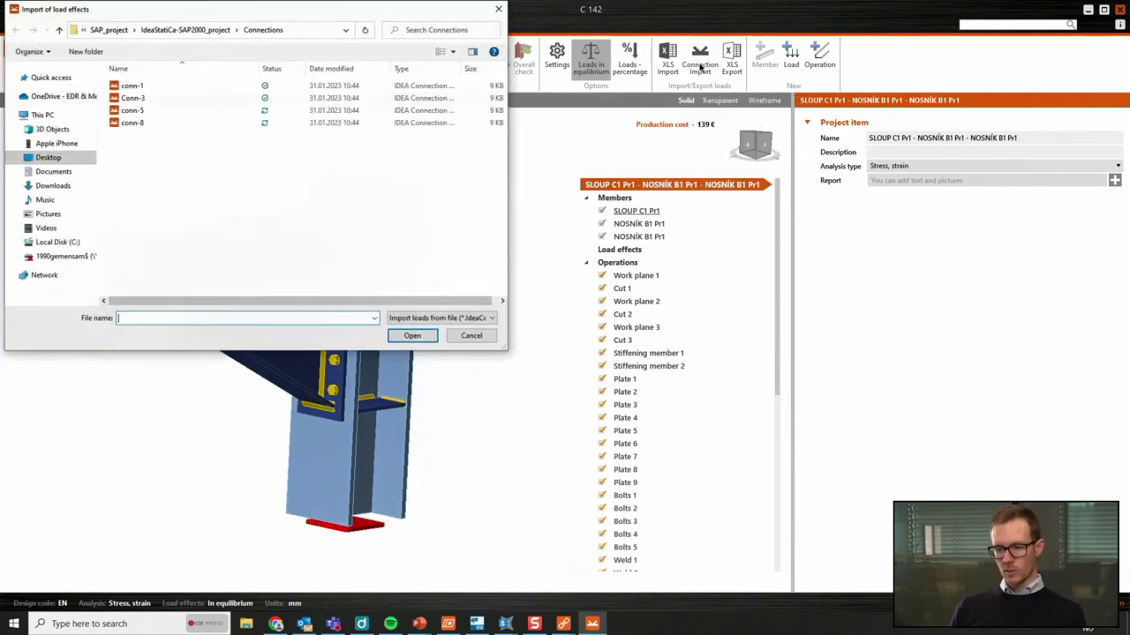
left_click(156, 101)
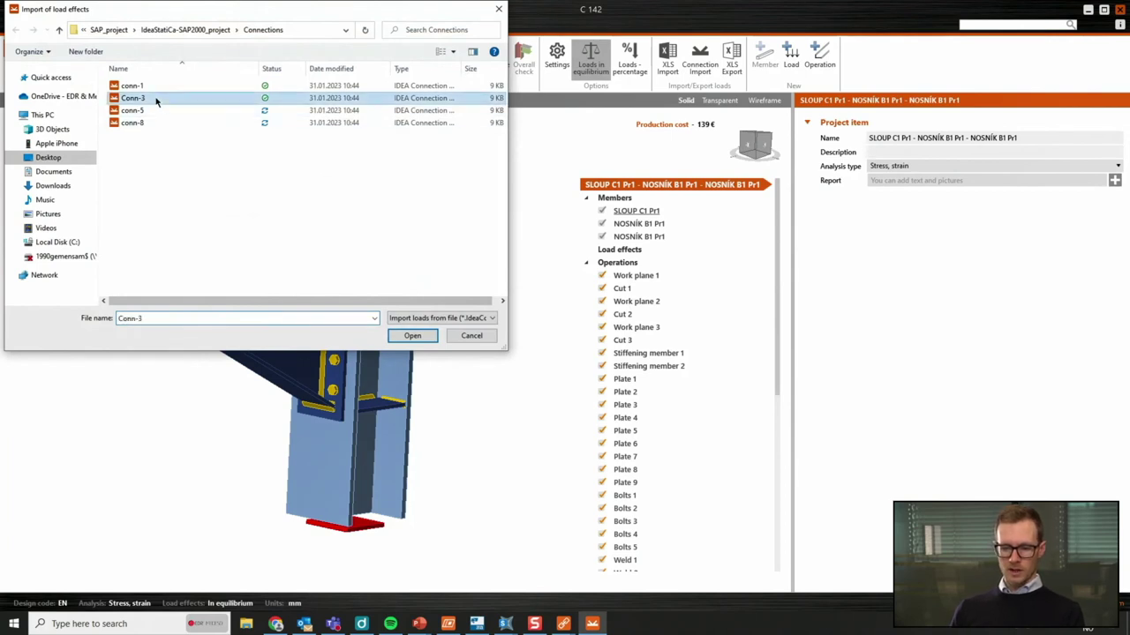
left_click(420, 339)
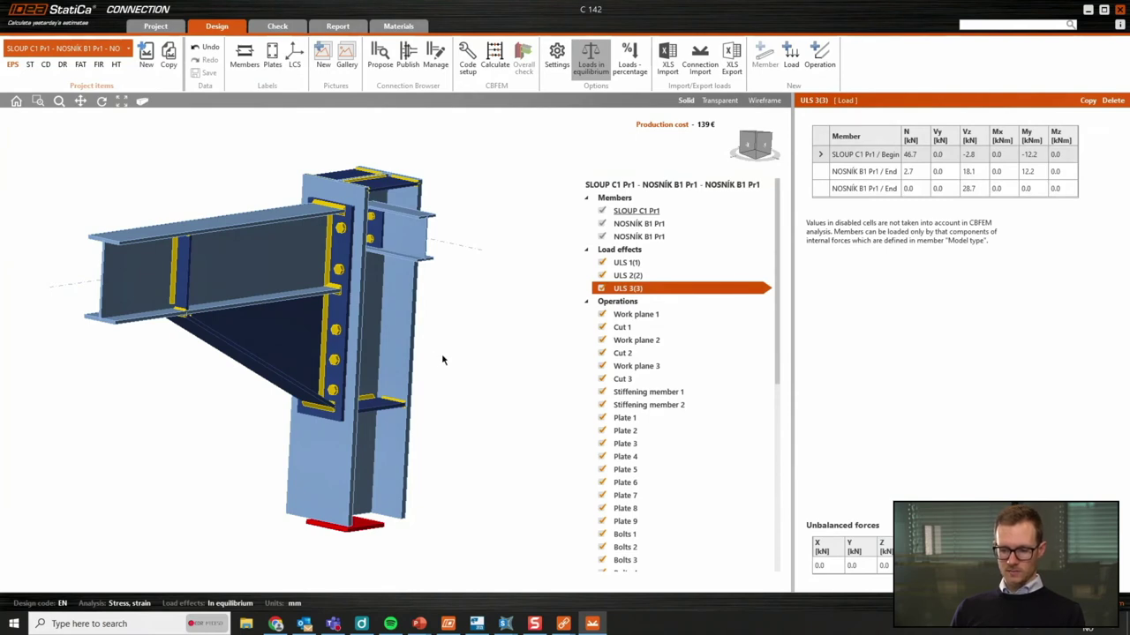
Examine the ULS 1 force arrows at the member ends up close and leave only ULS 1 active among the load effects.
left_click(632, 270)
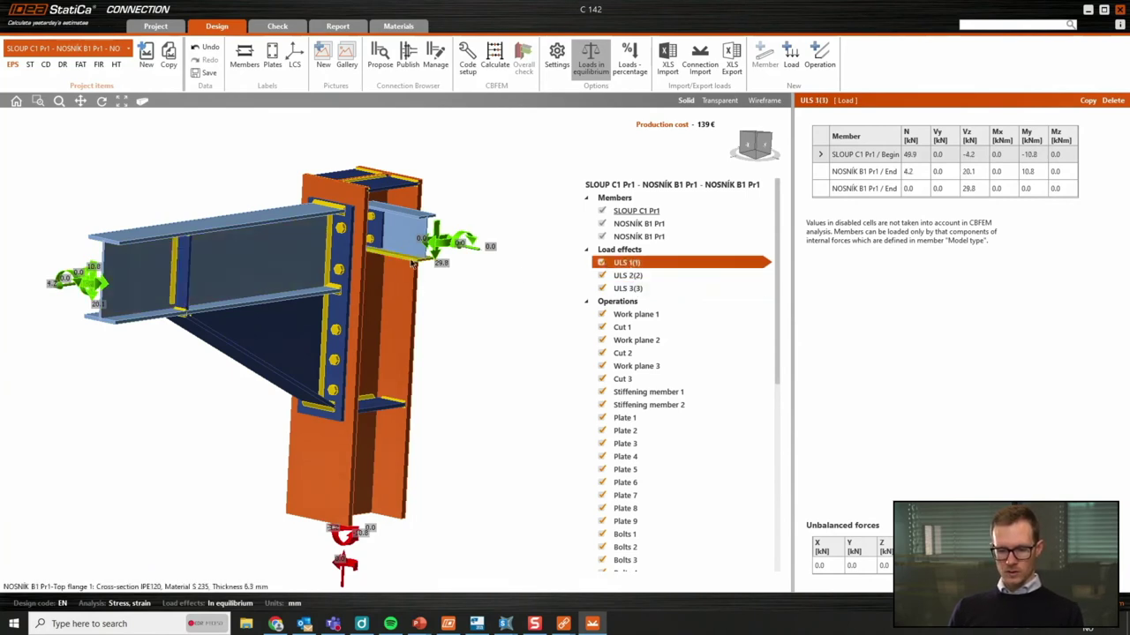
scroll(454, 256, "up", 5)
scroll(439, 251, "down", 3)
right_click_drag(438, 252, 126, 303)
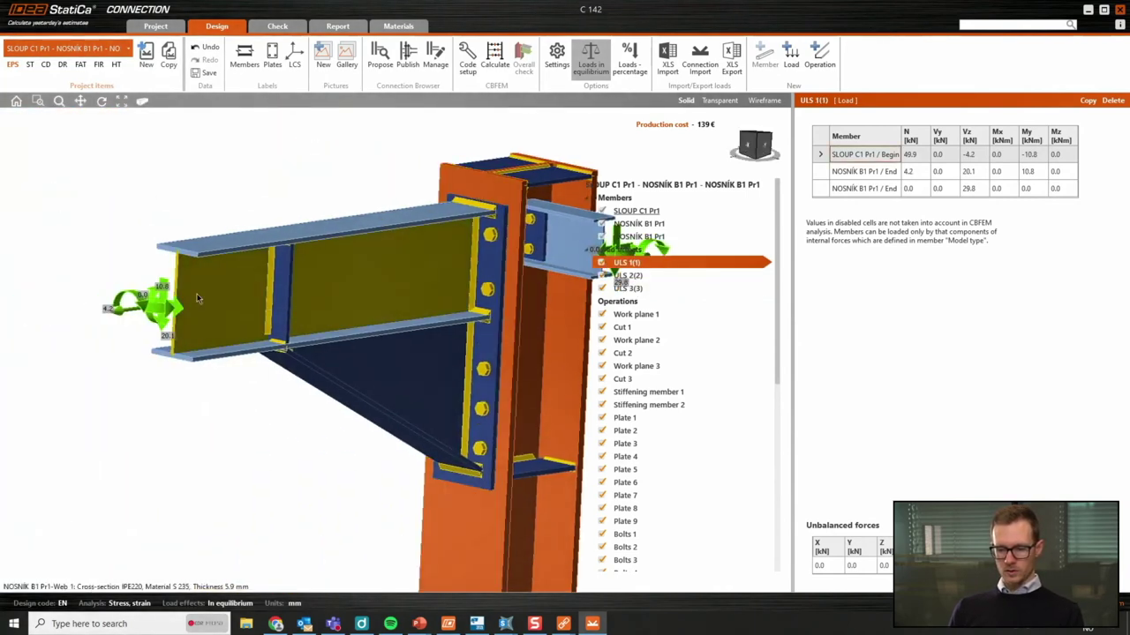
scroll(124, 300, "up", 6)
middle_click_drag(123, 298, 229, 286)
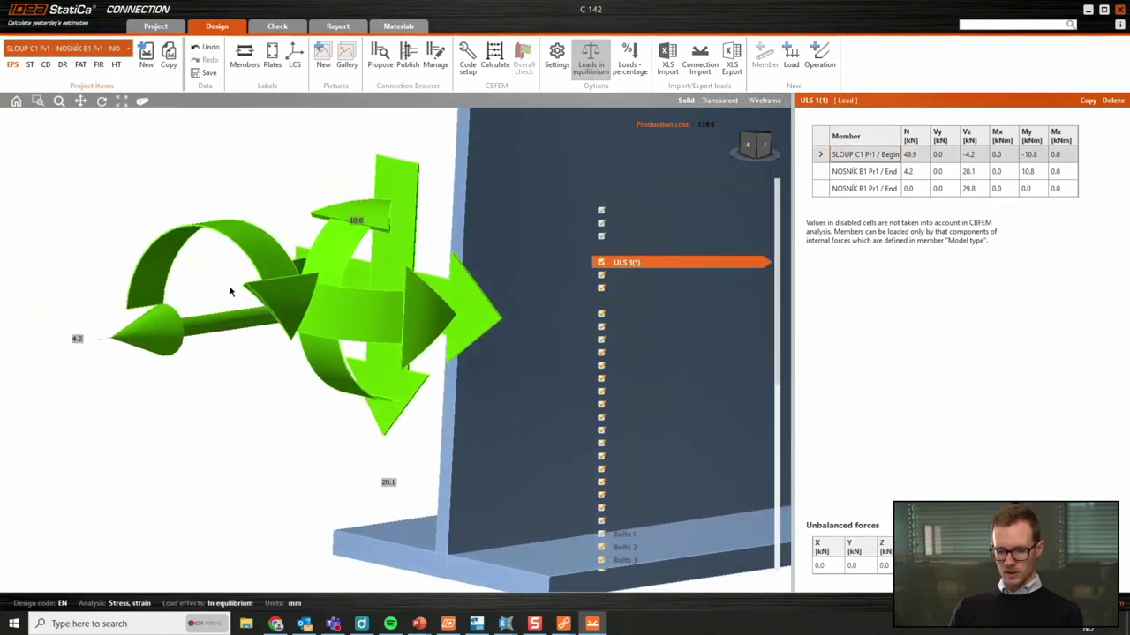
scroll(231, 291, "down", 5)
right_click_drag(231, 291, 447, 342)
scroll(306, 312, "down", 1)
scroll(306, 312, "down", 1)
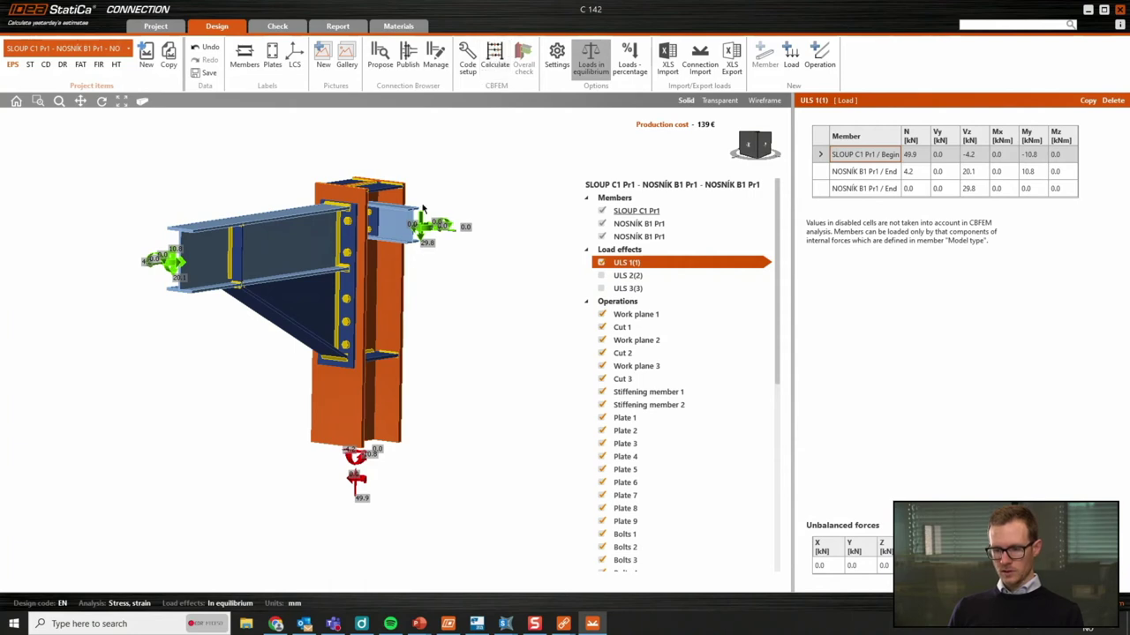
Change where the forces act on the short IPE120 beam and select Work plane 1.
left_click(395, 226)
left_click(895, 372)
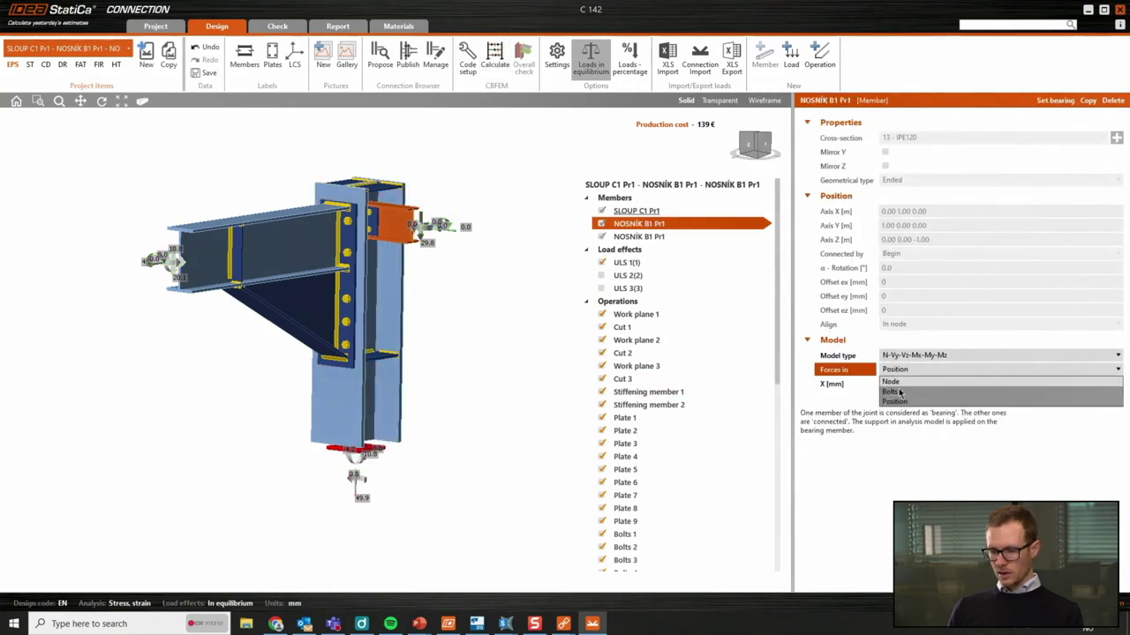
left_click(894, 383)
left_click(635, 314)
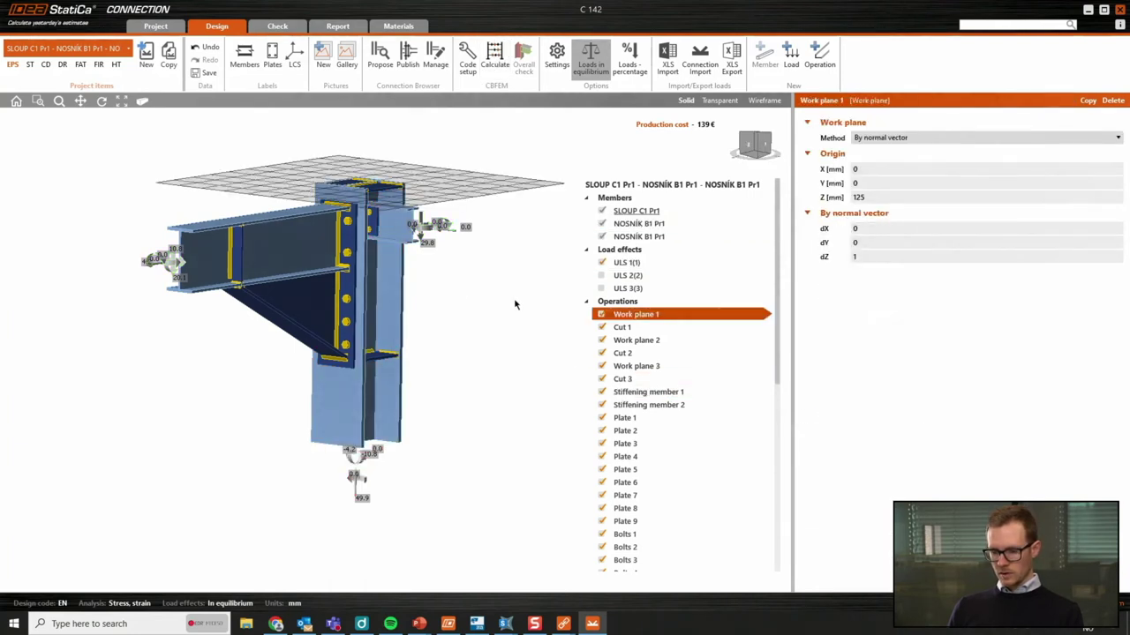
Calculate the haunched joint for ULS 1 and open its detailed check results.
left_click(500, 63)
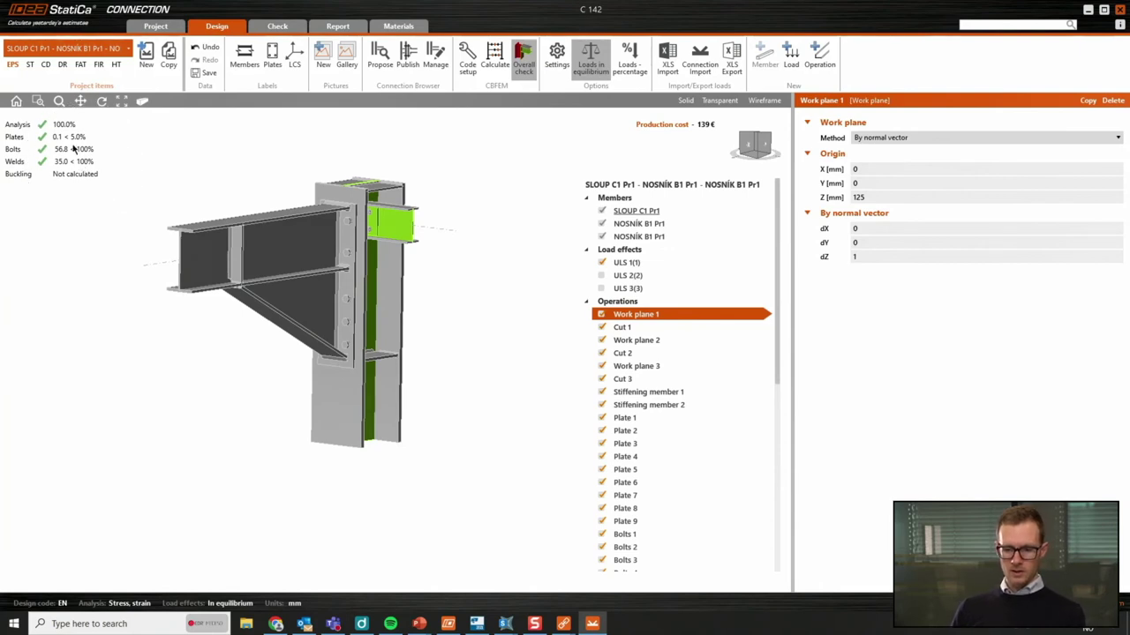
left_click(278, 27)
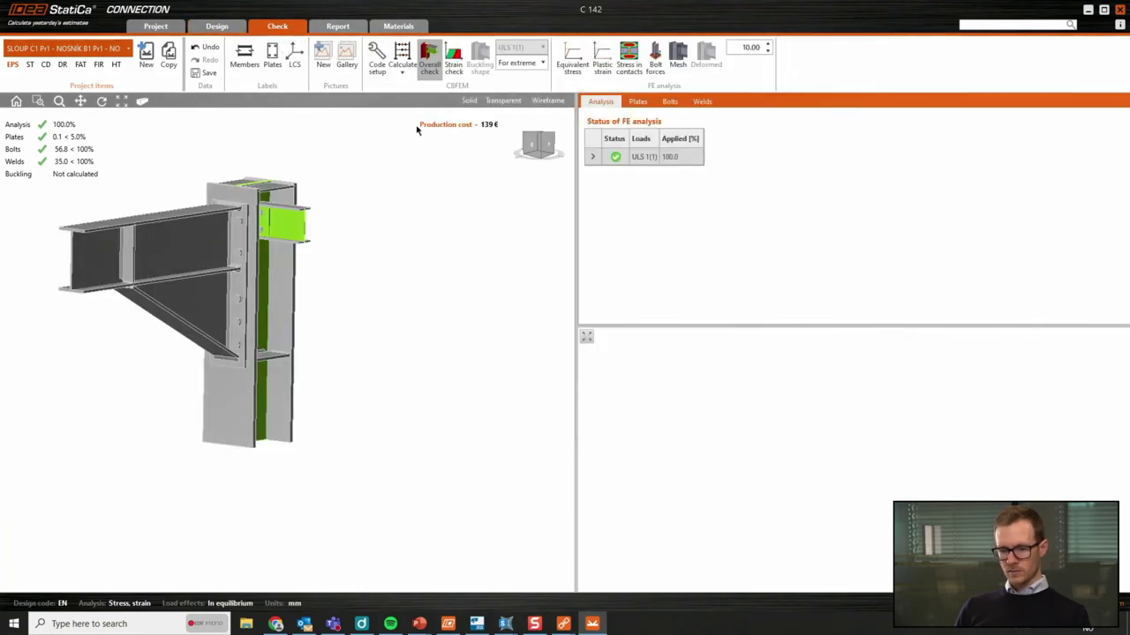
Show the strain check, then the equivalent stress with bolt forces, mesh and deformed shape on the C 142 joint.
left_click(453, 58)
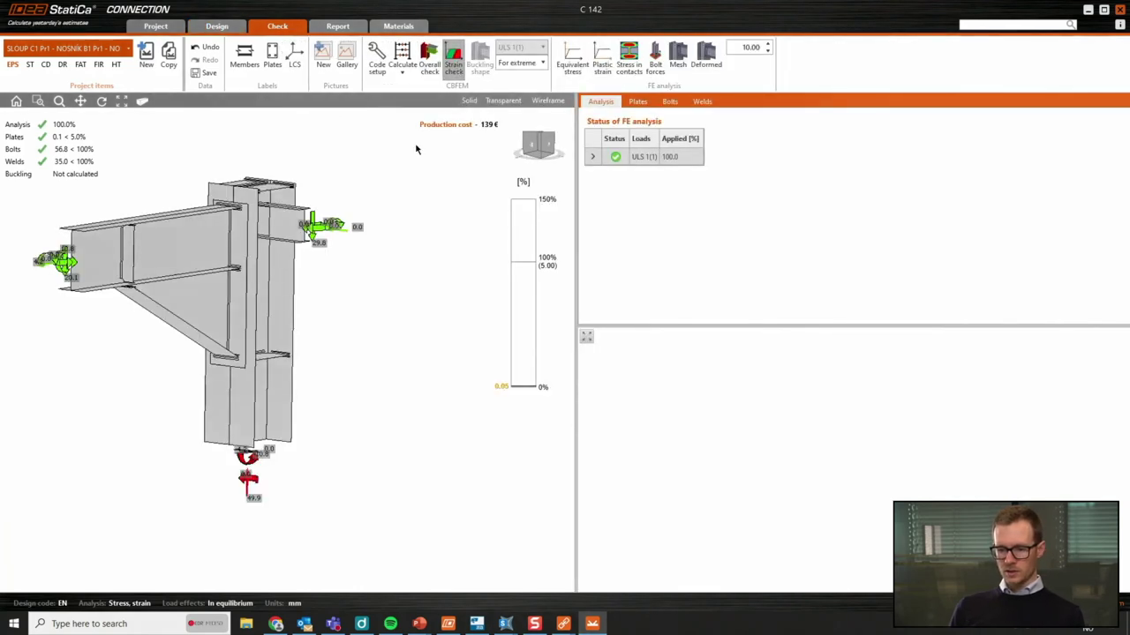
right_click_drag(381, 279, 402, 293)
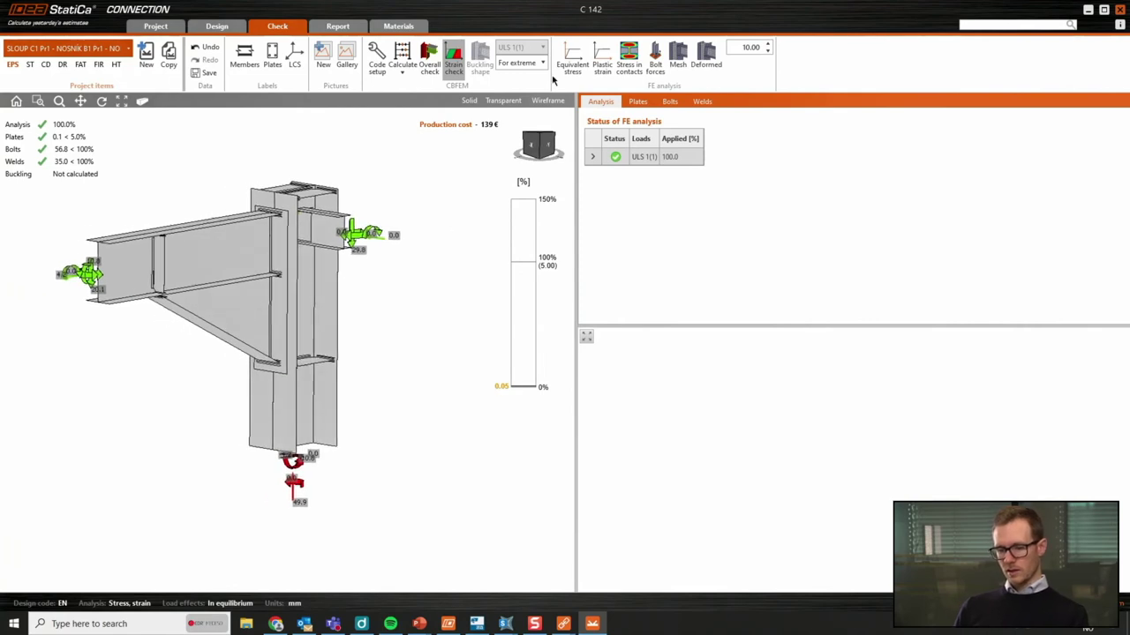
left_click(570, 60)
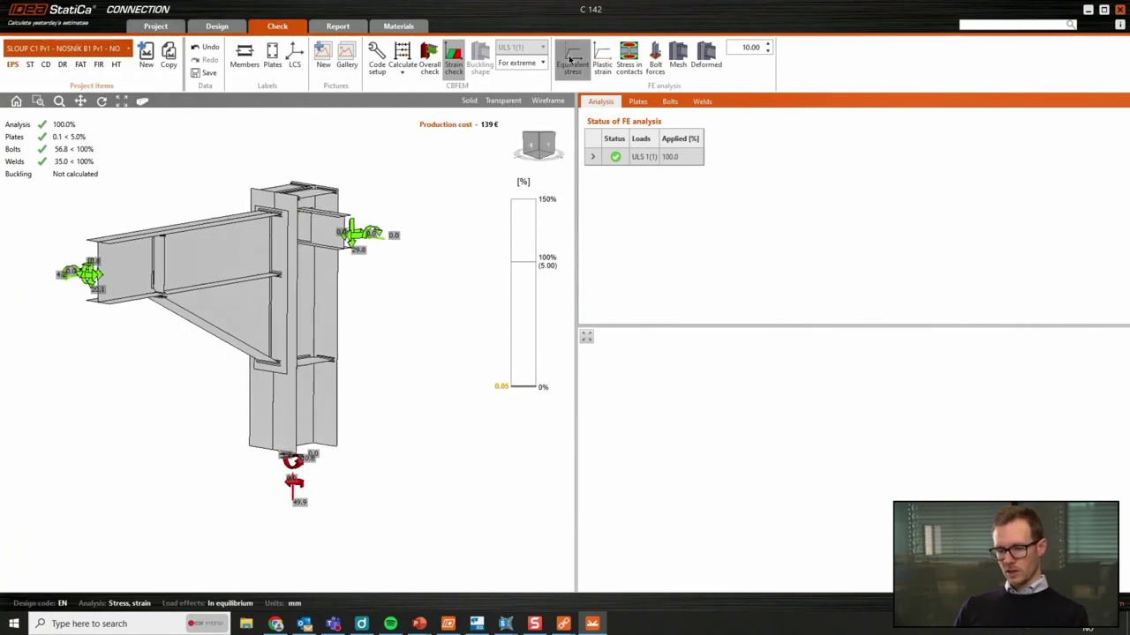
left_click(654, 64)
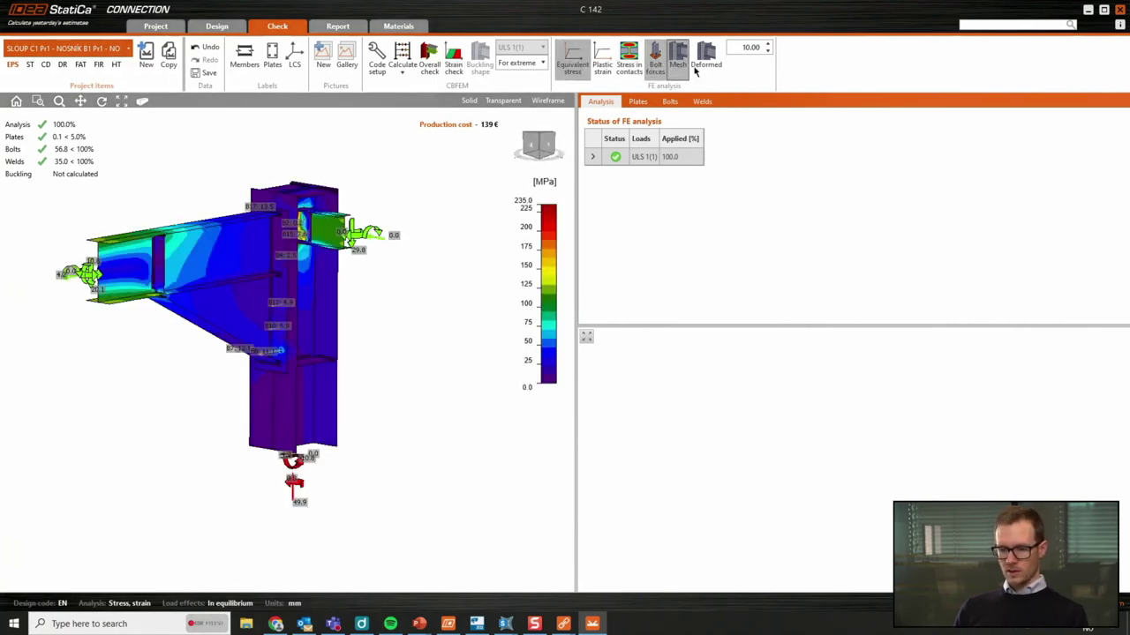
left_click(696, 71)
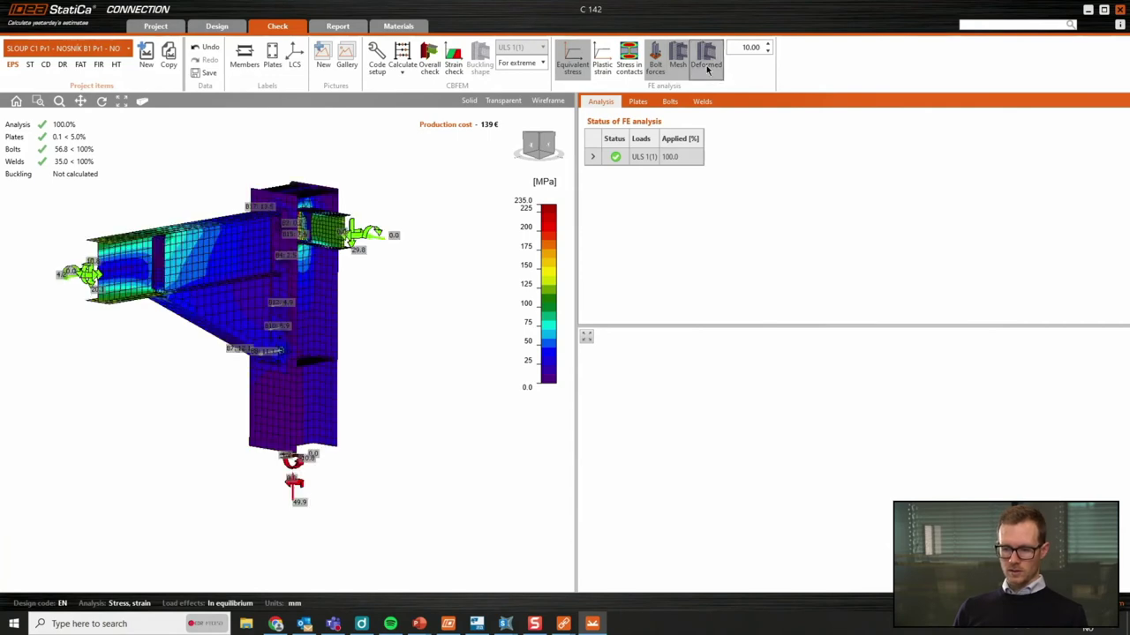
left_click(706, 65)
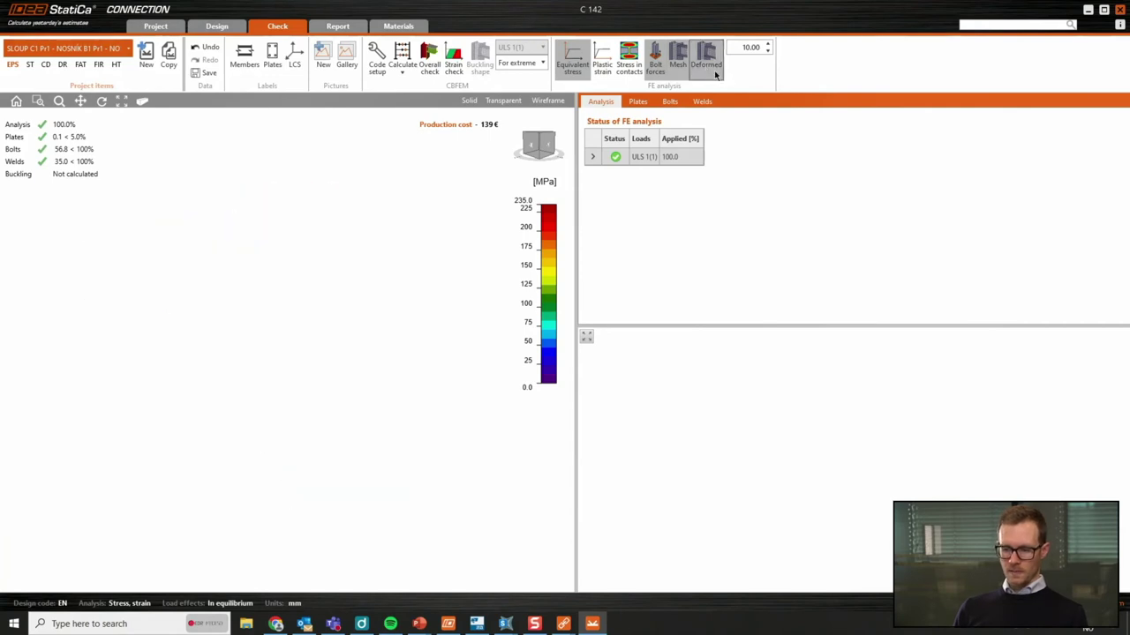
Set the deformation scale to 20 and examine the stresses in the deformed joint around the short beam.
left_click(768, 43)
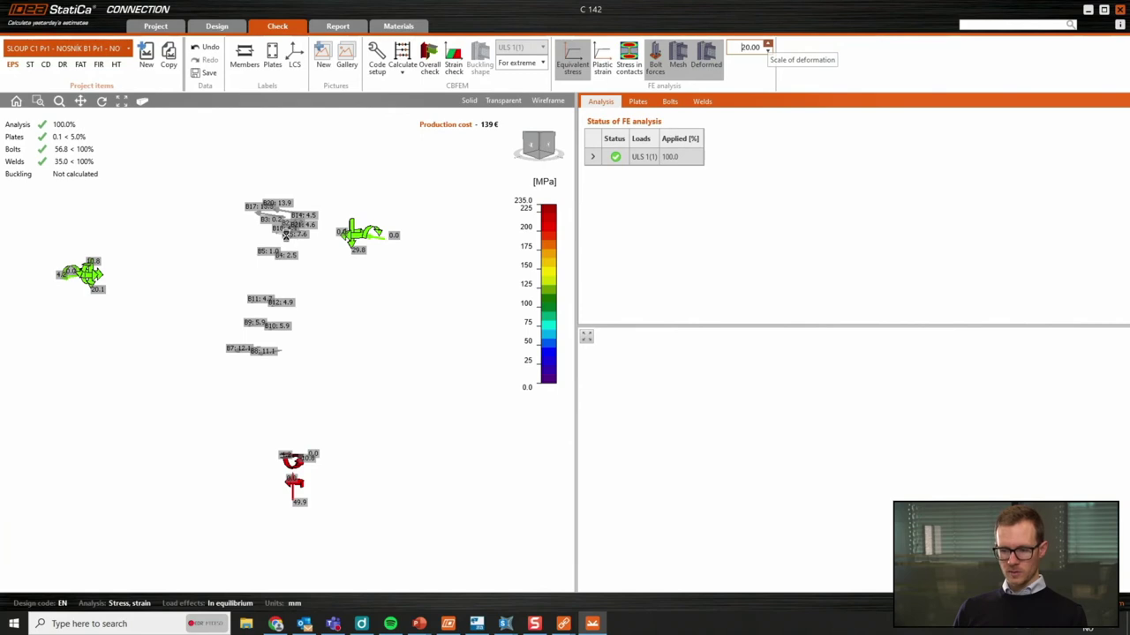
scroll(285, 234, "up", 6)
right_click_drag(286, 233, 305, 264)
scroll(283, 276, "down", 5)
middle_click_drag(304, 265, 313, 238)
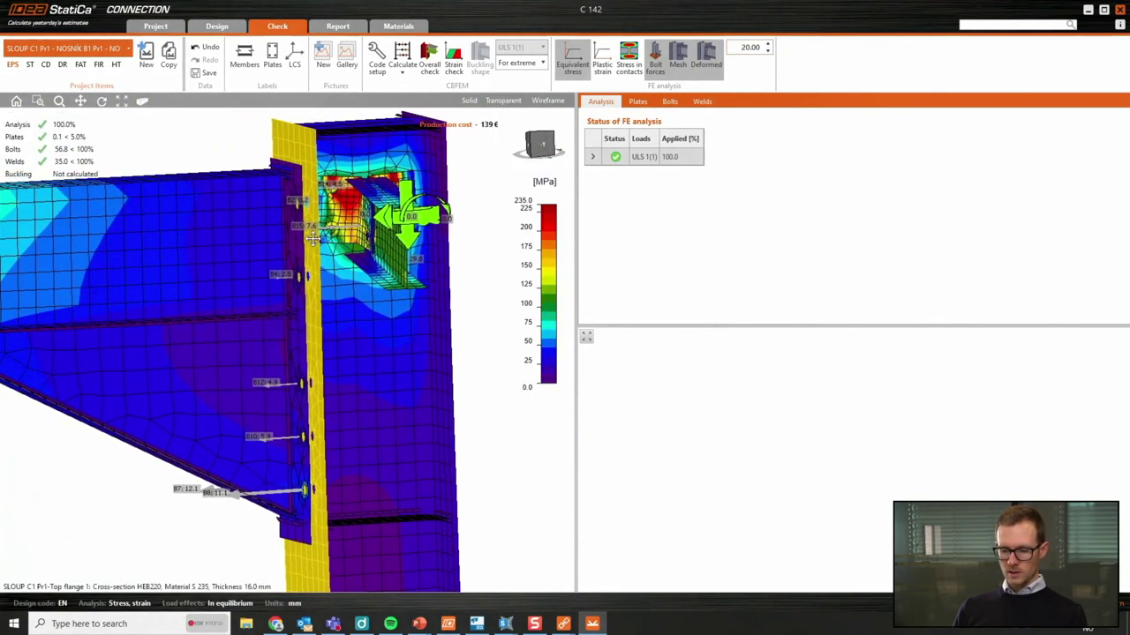
right_click_drag(313, 238, 265, 262)
scroll(301, 261, "down", 4)
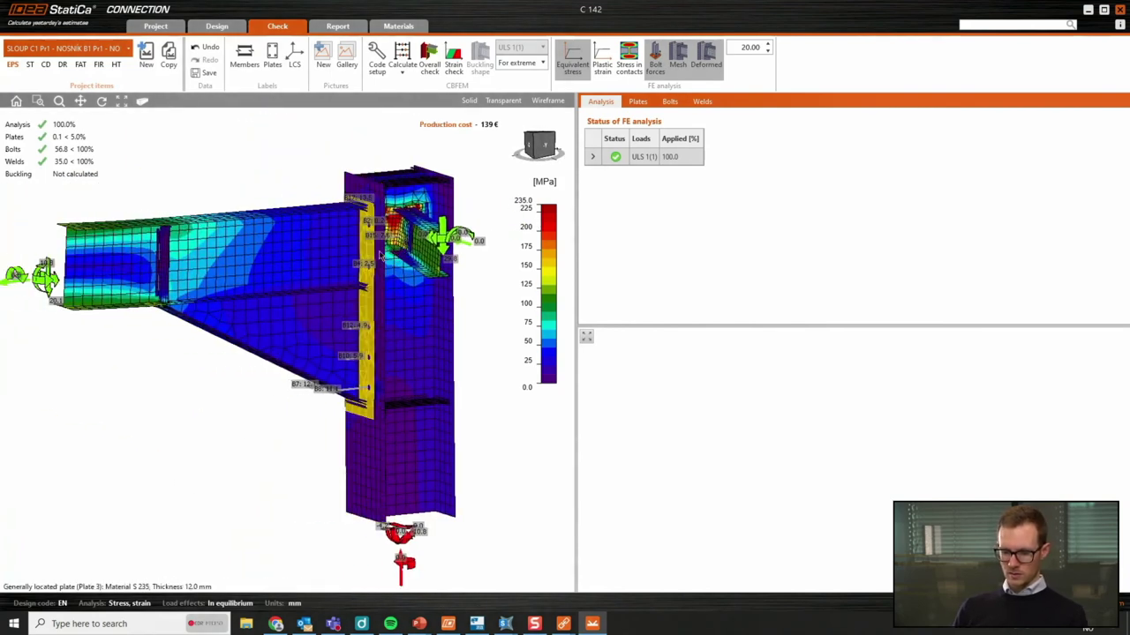
Examine the detailed plate, bolt and weld checks, including the 4.4 mm beam web and bolt B3's resistance formulas.
left_click(638, 103)
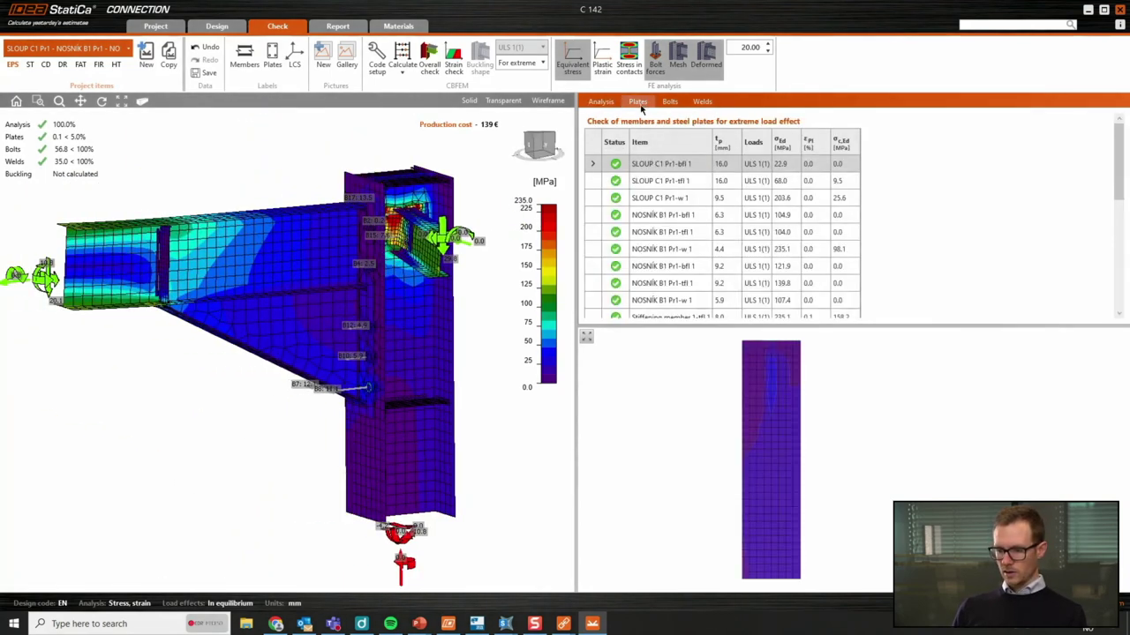
left_click(667, 251)
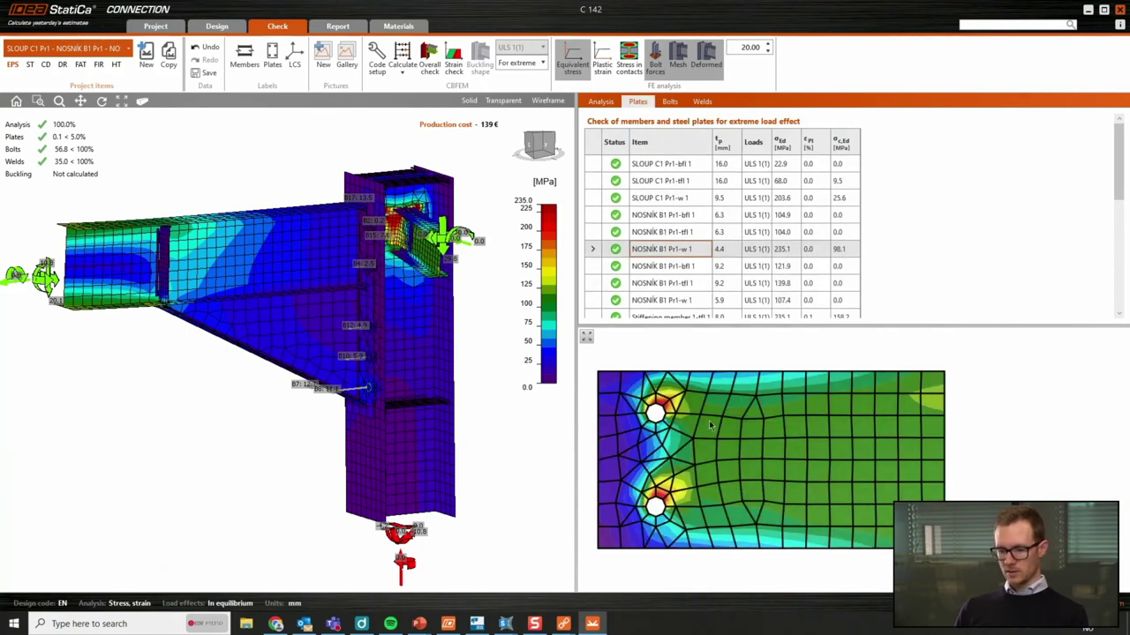
left_click(675, 104)
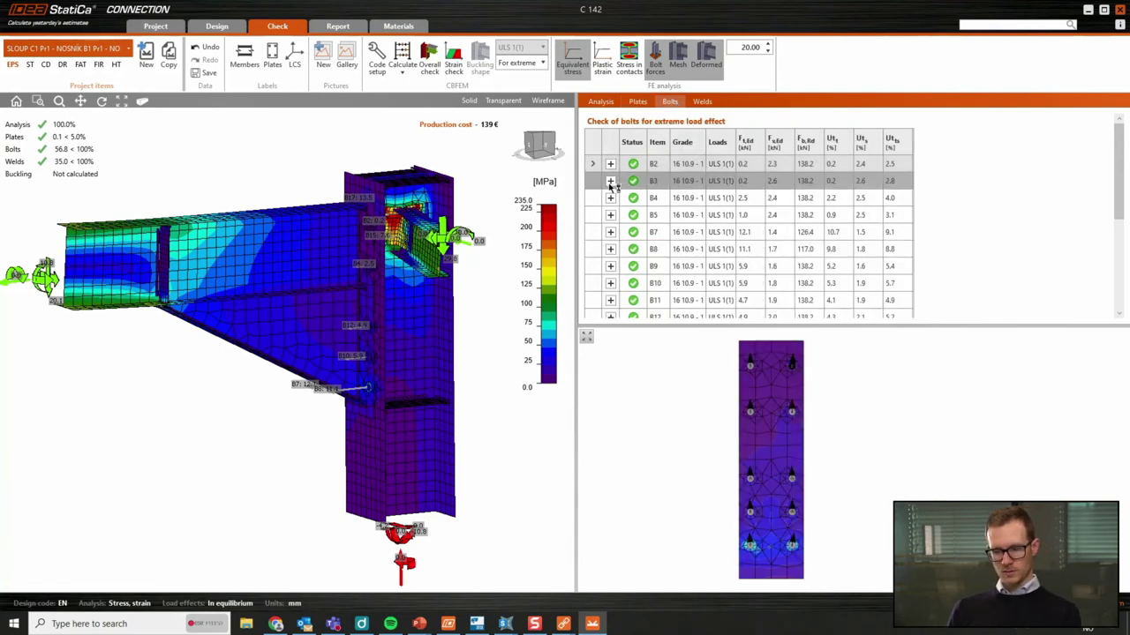
left_click(610, 181)
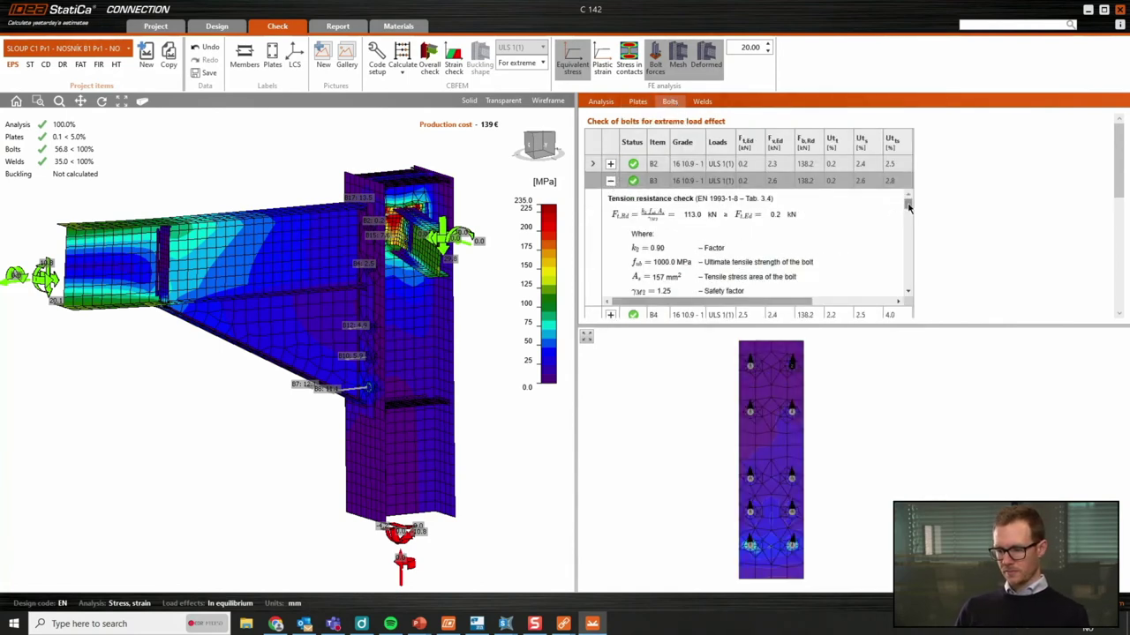
left_click_drag(909, 207, 906, 179)
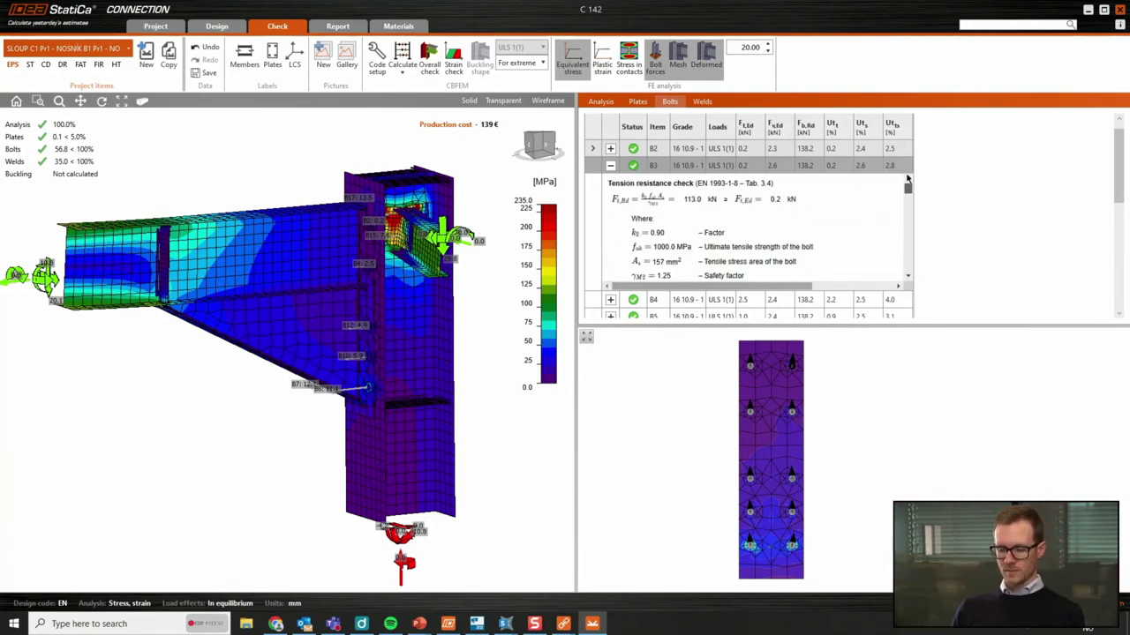
left_click(610, 165)
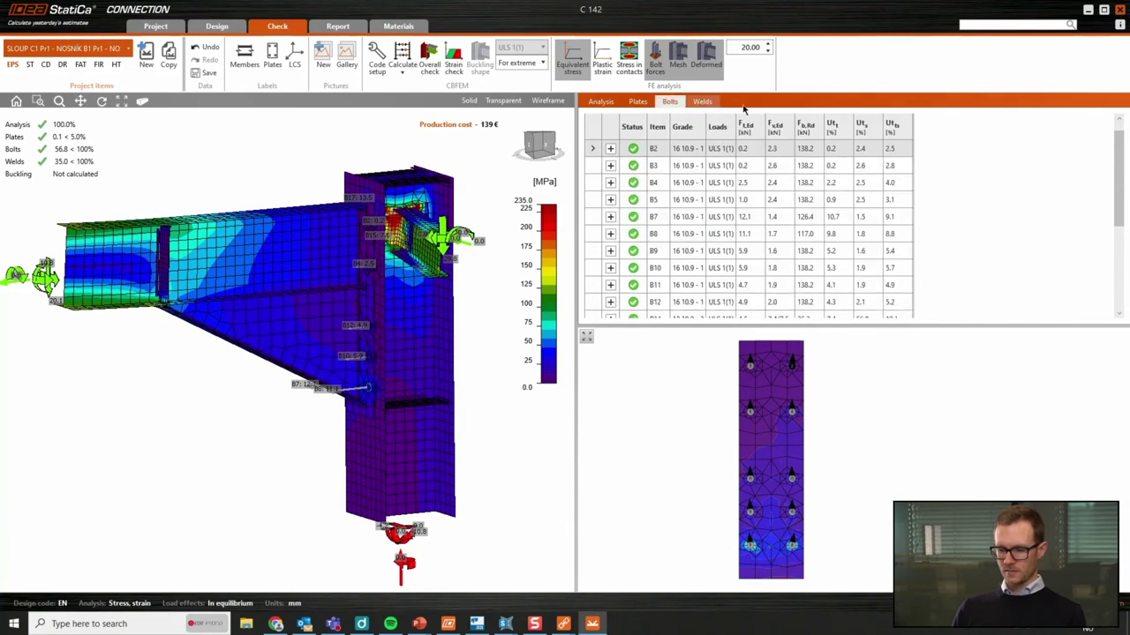
left_click(702, 102)
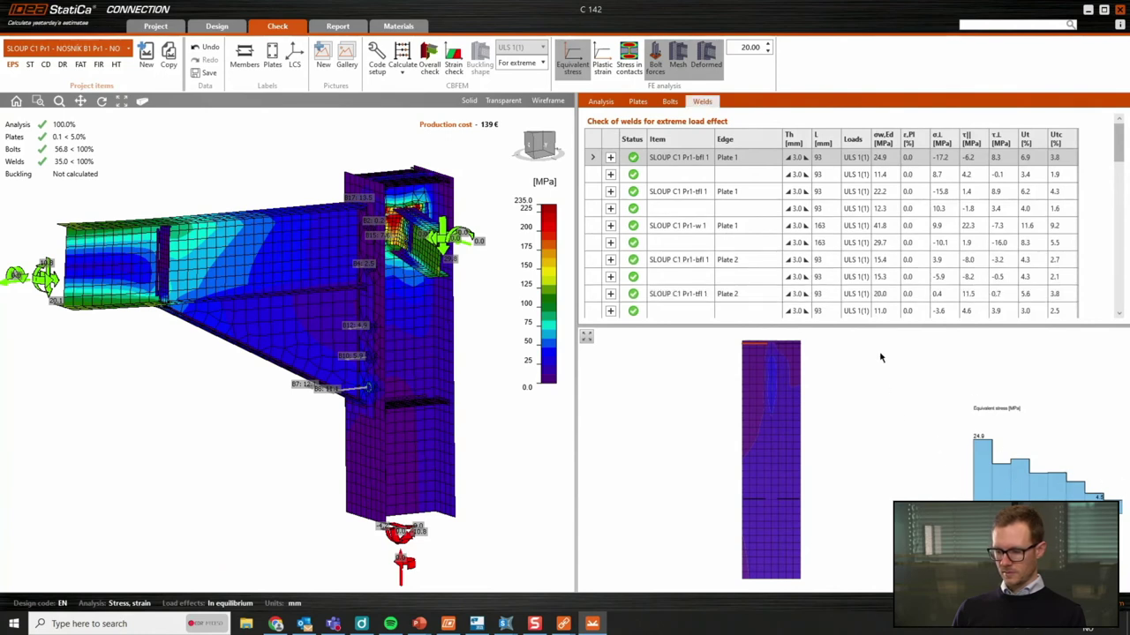
Open the detailed report of the joint and read through its load effects, check summary and plate results.
left_click(339, 26)
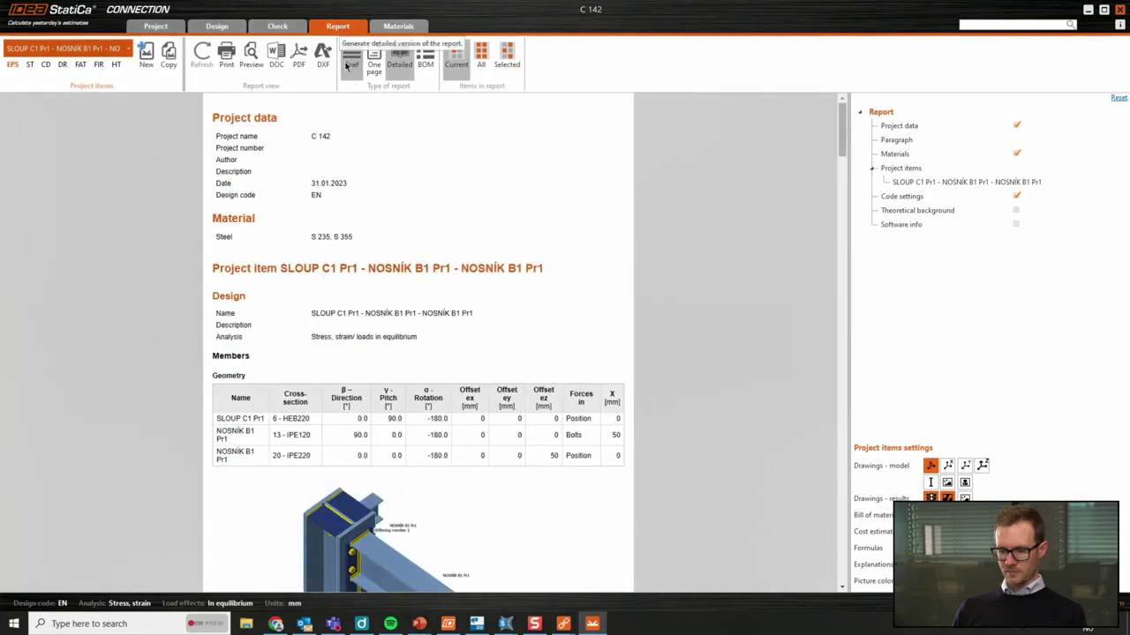
left_click_drag(840, 130, 834, 227)
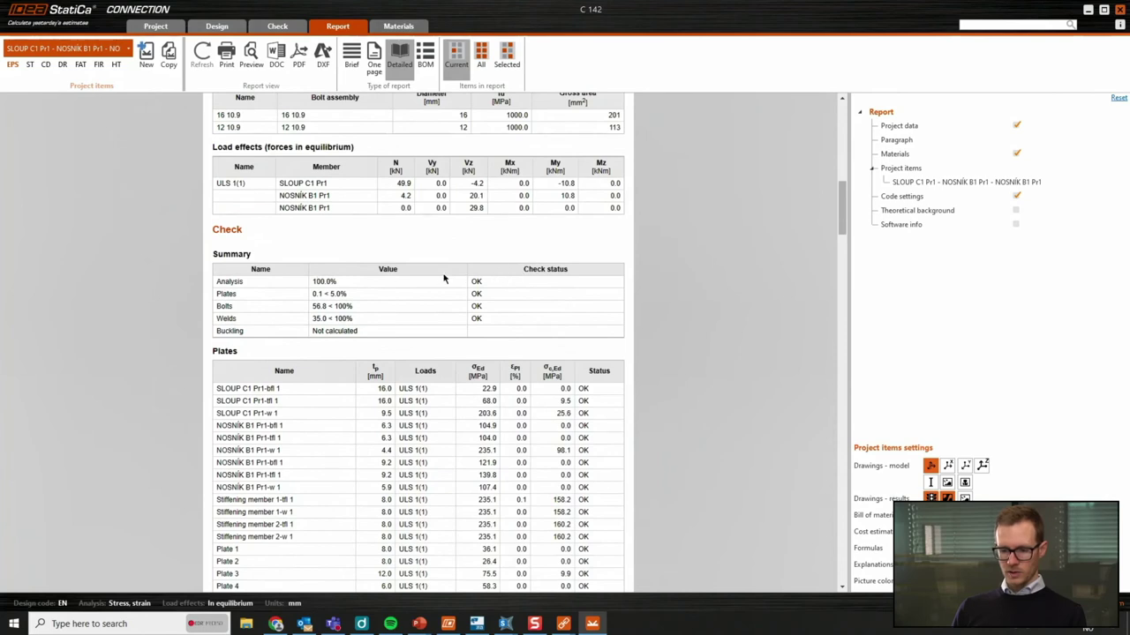
left_click_drag(472, 281, 497, 323)
left_click(497, 323)
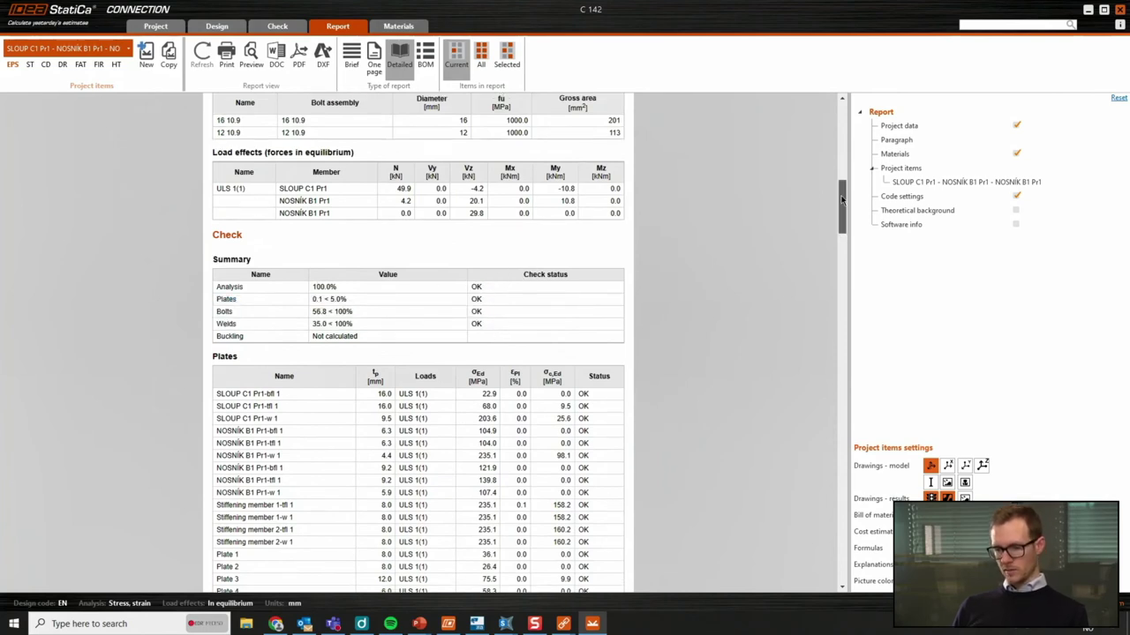
scroll(676, 138, "up", 15)
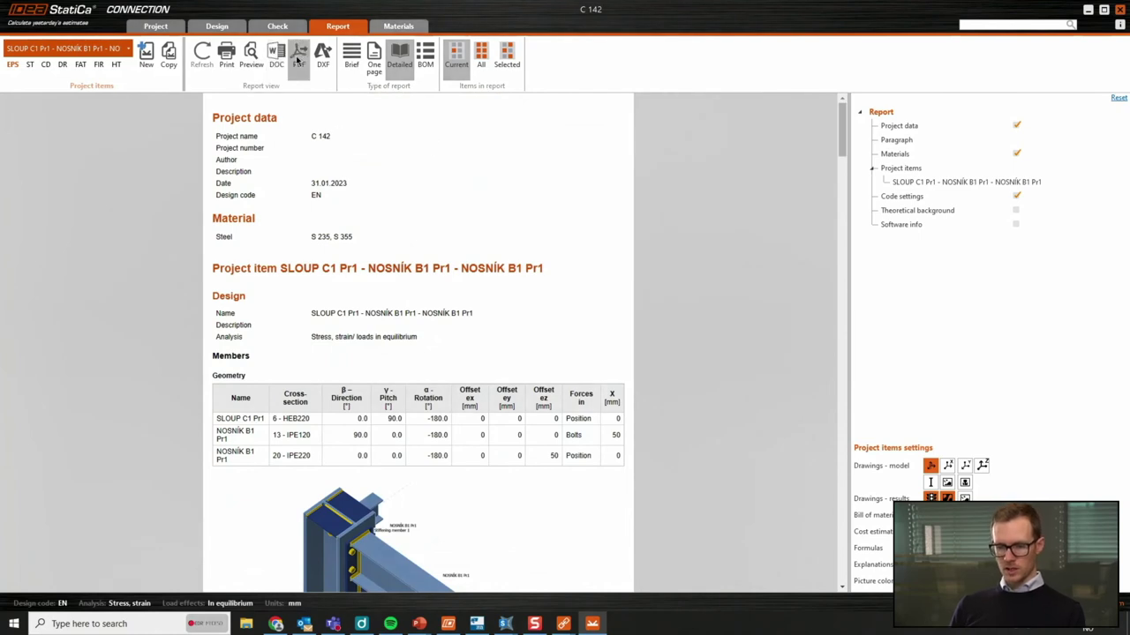
Close the C 142 connection and switch to the TeklaStructures_project in Checkbot.
left_click(213, 27)
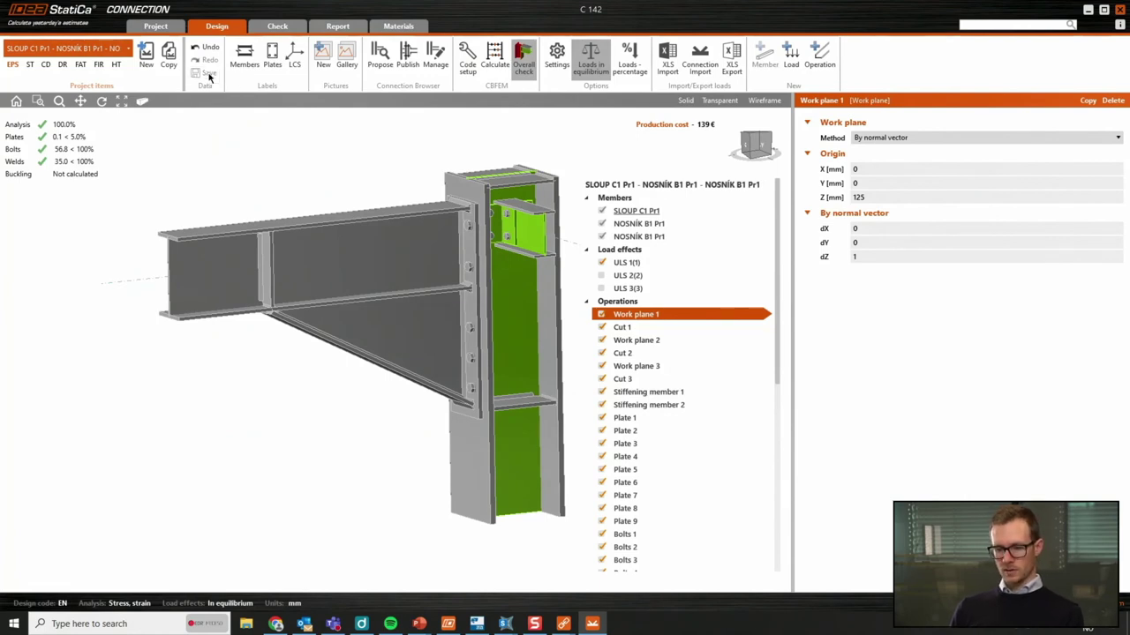
left_click(1119, 10)
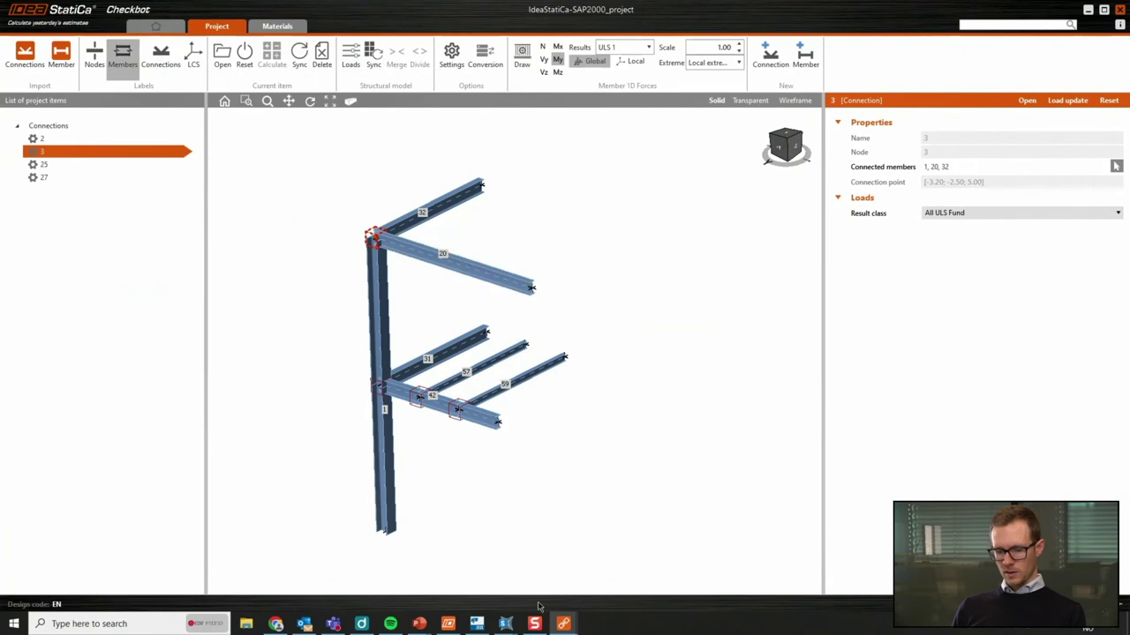
mouse_move(563, 624)
left_click(531, 566)
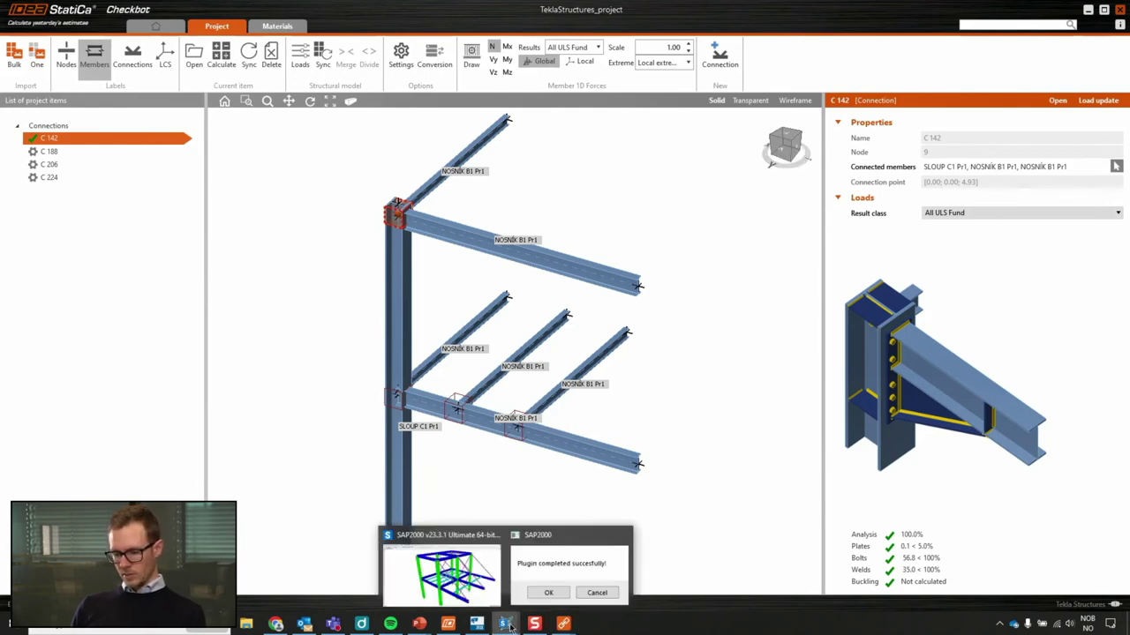
View the structural model in SAP2000 and switch to the IdeaStatiCa-SAP2000_project in Checkbot.
mouse_move(505, 623)
left_click(474, 584)
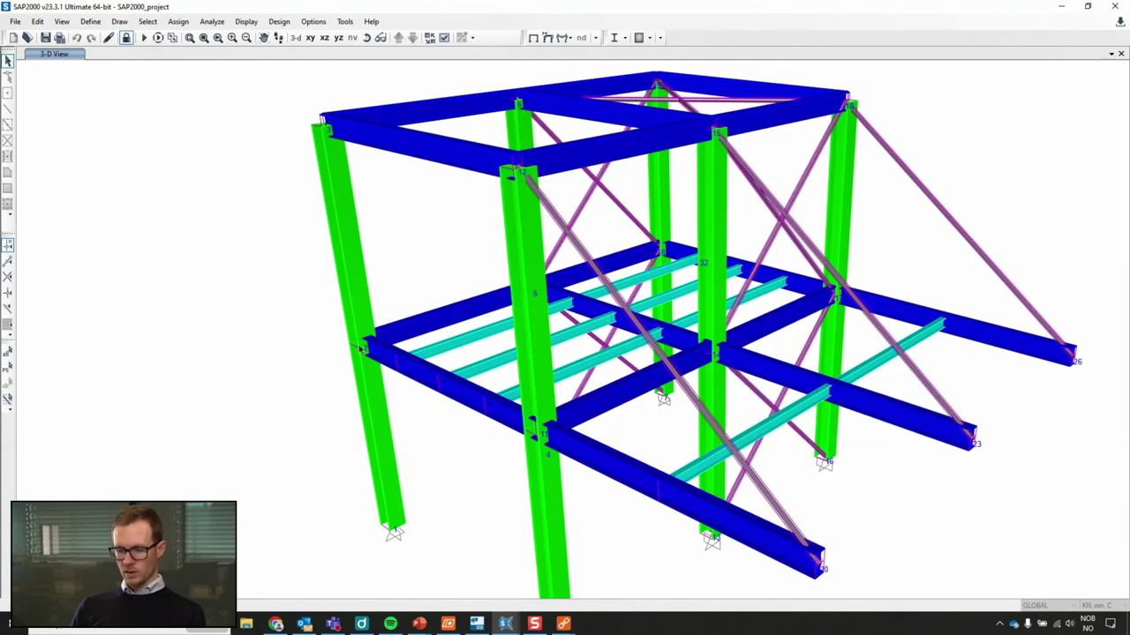
mouse_move(563, 623)
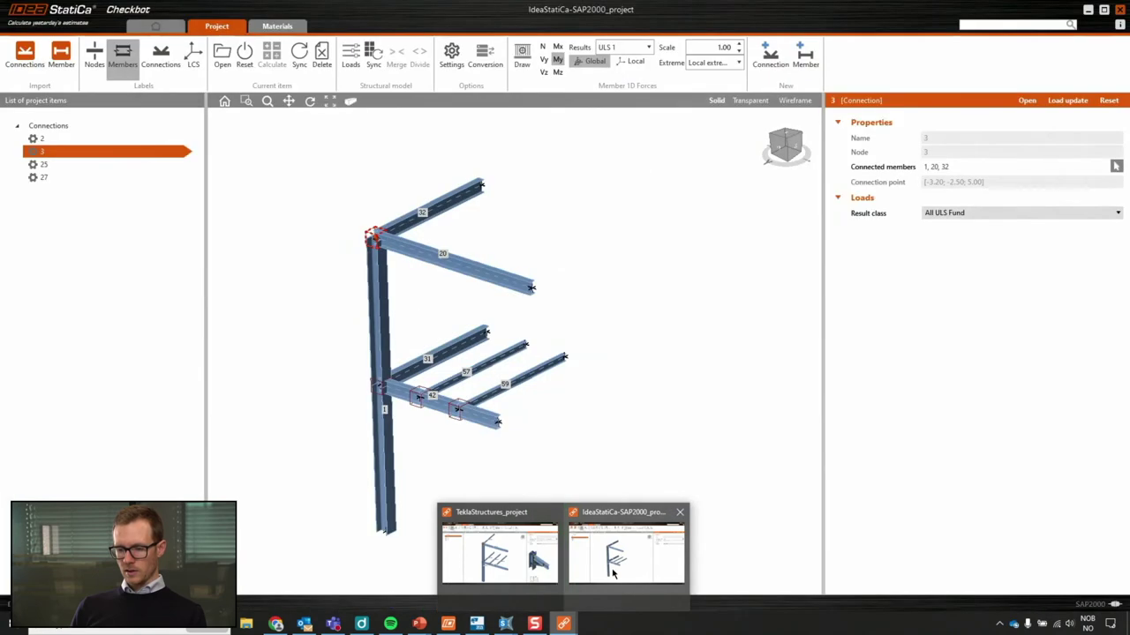
left_click(615, 569)
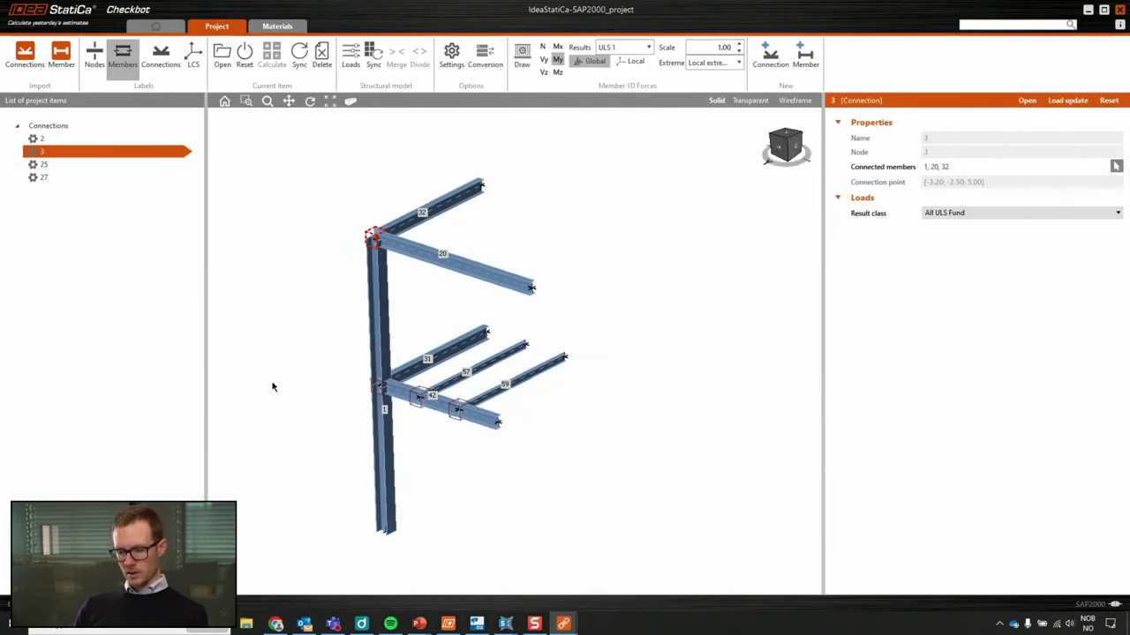
Open connection 2 from the SAP2000 project in IDEA StatiCa Connection and display its ULS 1 member forces.
left_click(72, 141)
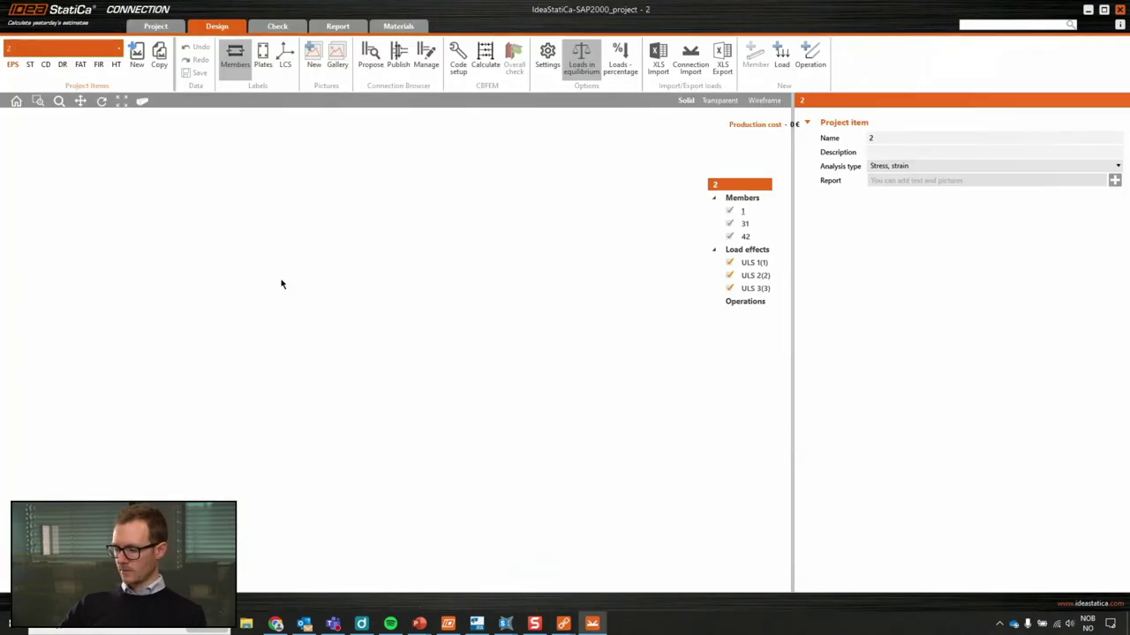
right_click_drag(585, 427, 538, 424)
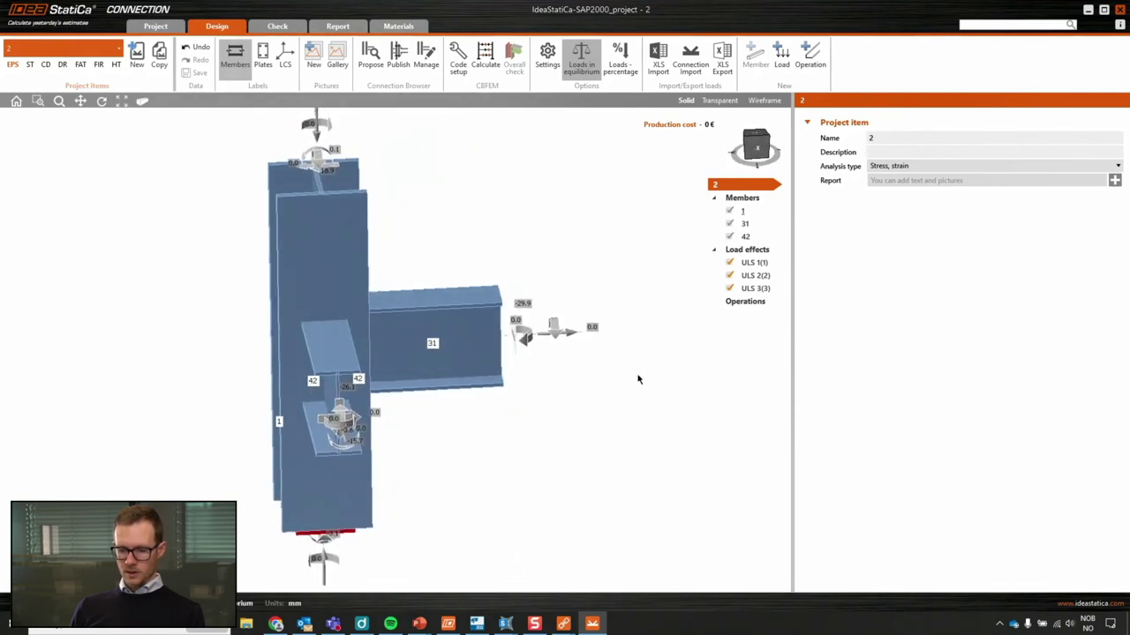
left_click(755, 263)
right_click_drag(586, 419, 453, 415)
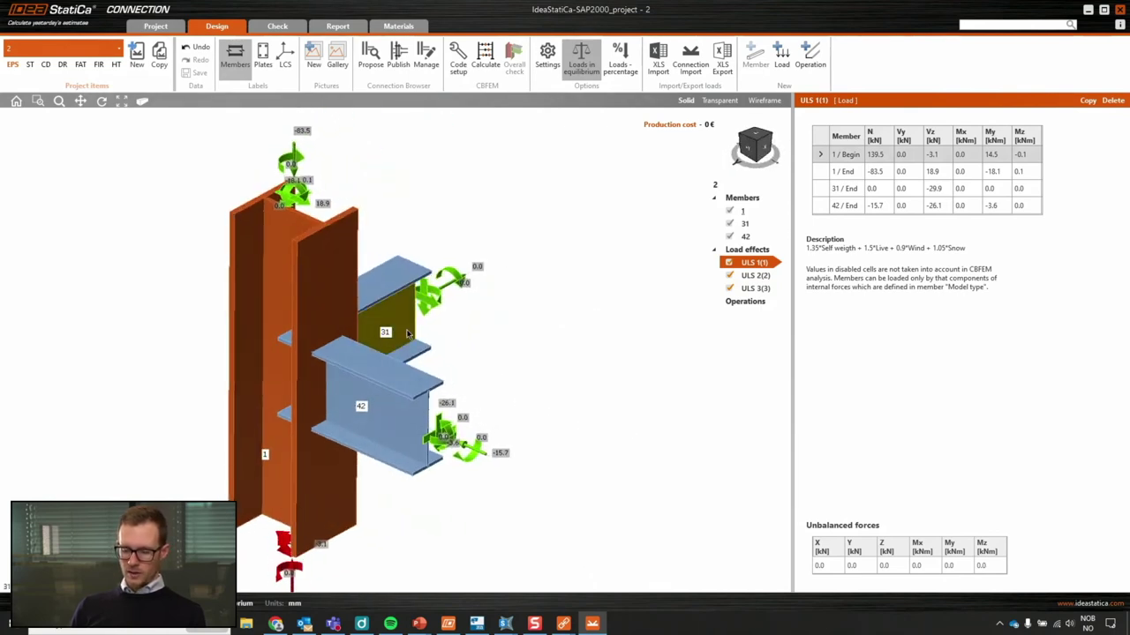
Look through the manufacturing operations, and connect member 42 to column member 1 with the End plate template and M16 8.8 bolts.
left_click(810, 57)
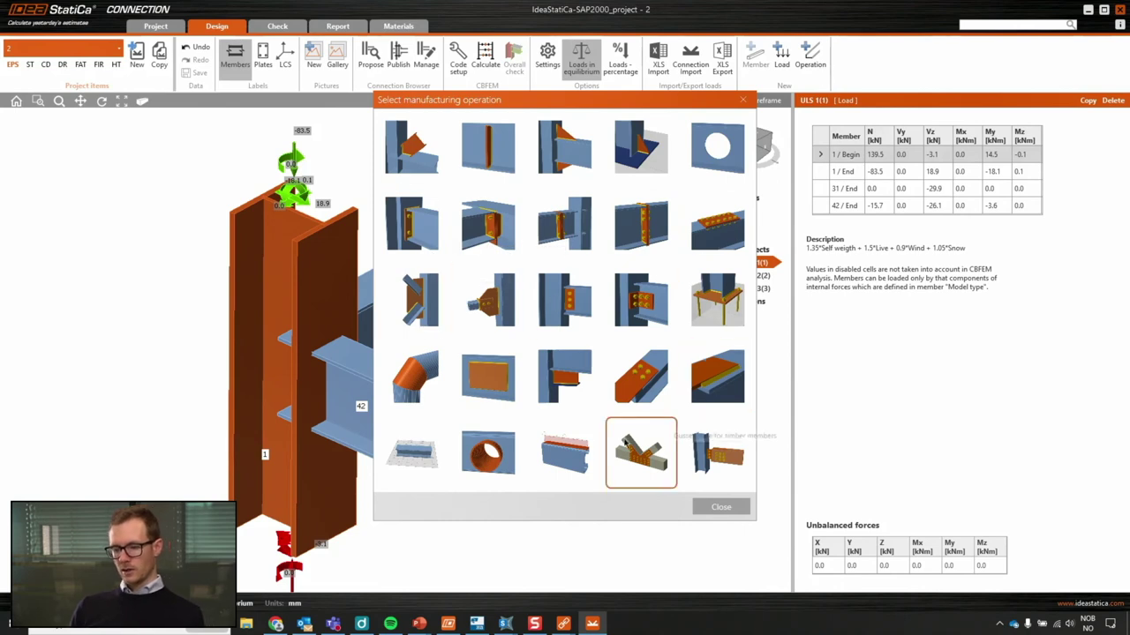
left_click(726, 510)
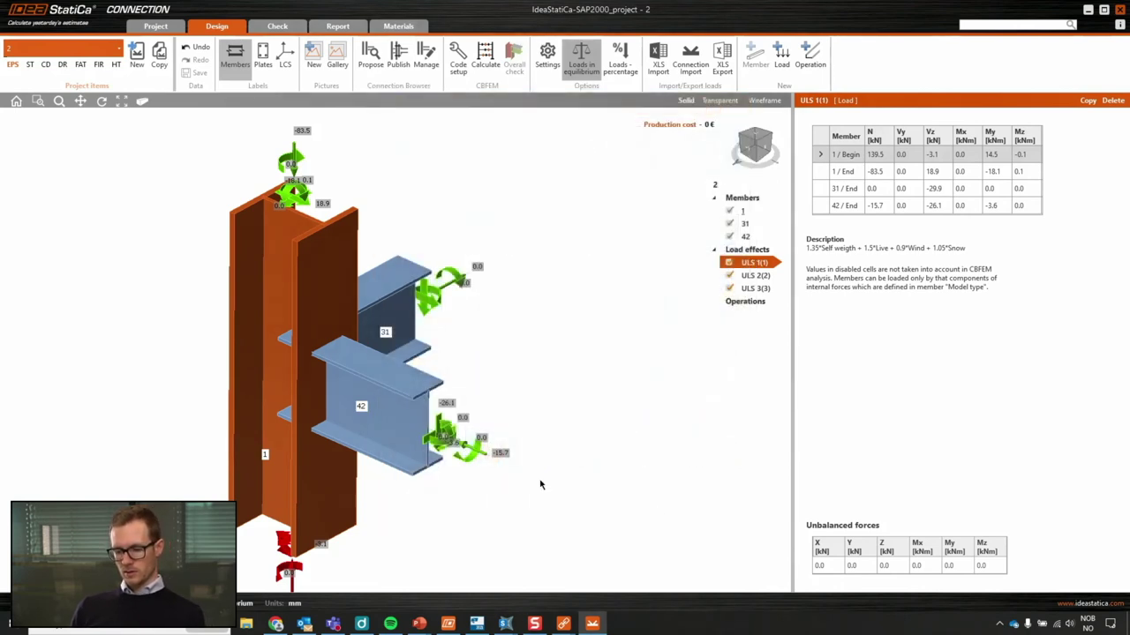
right_click(354, 360)
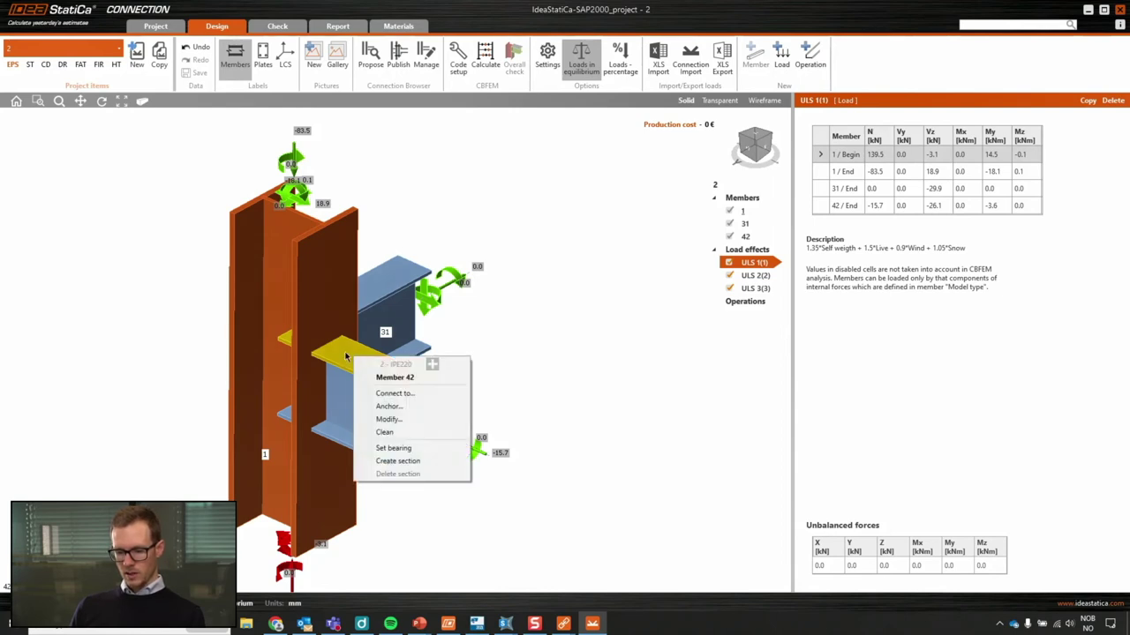
left_click(395, 393)
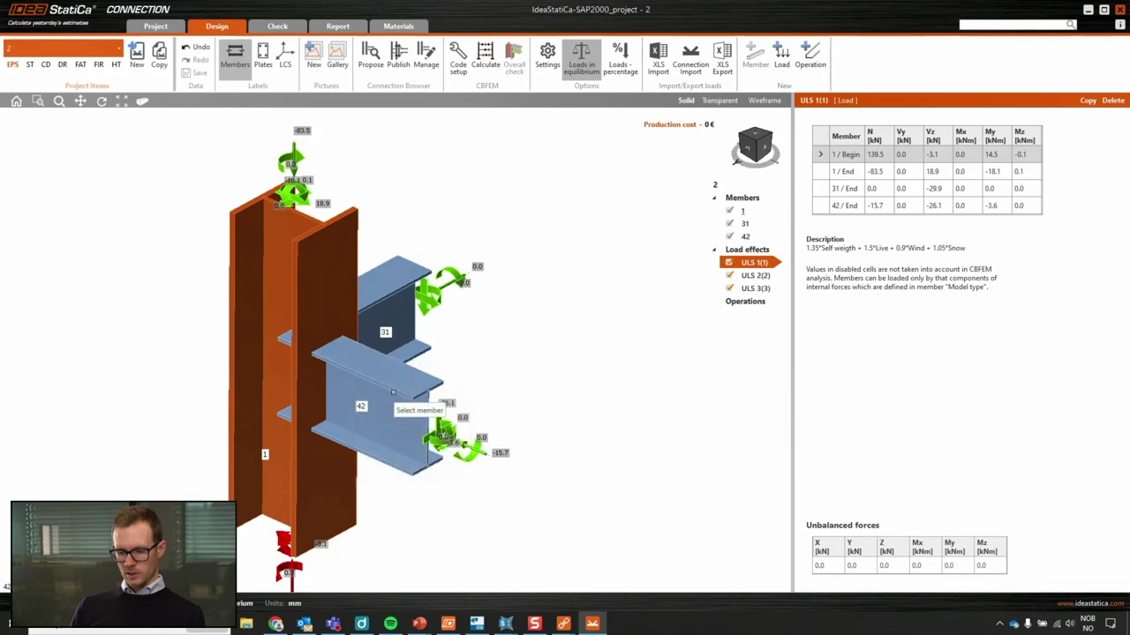
left_click(323, 313)
scroll(566, 289, "down", 1)
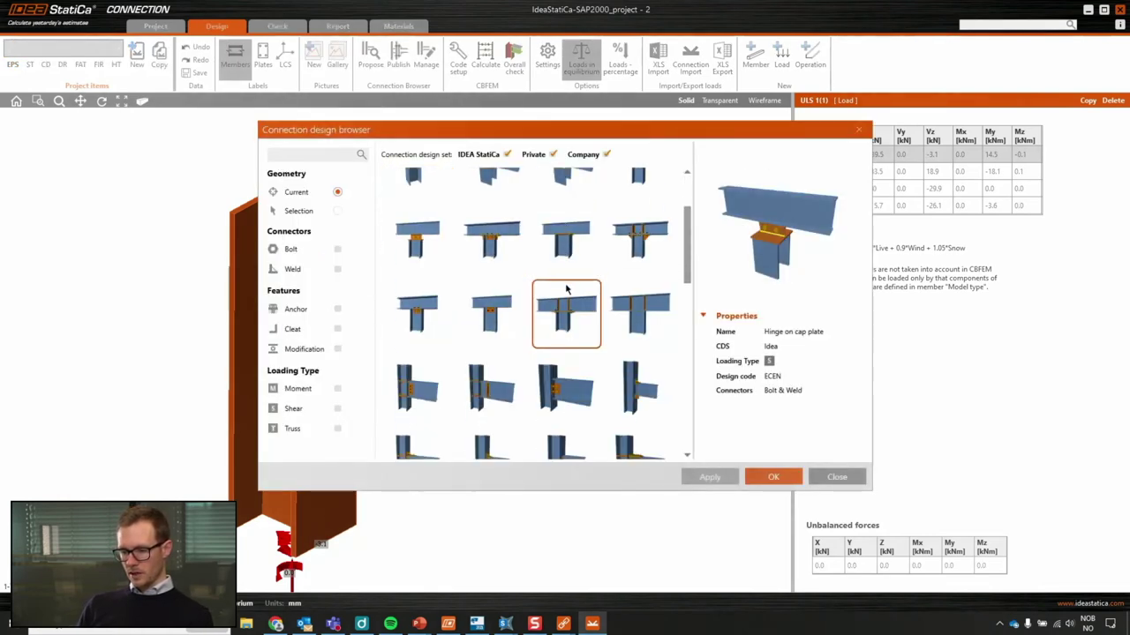
scroll(567, 300, "down", 3)
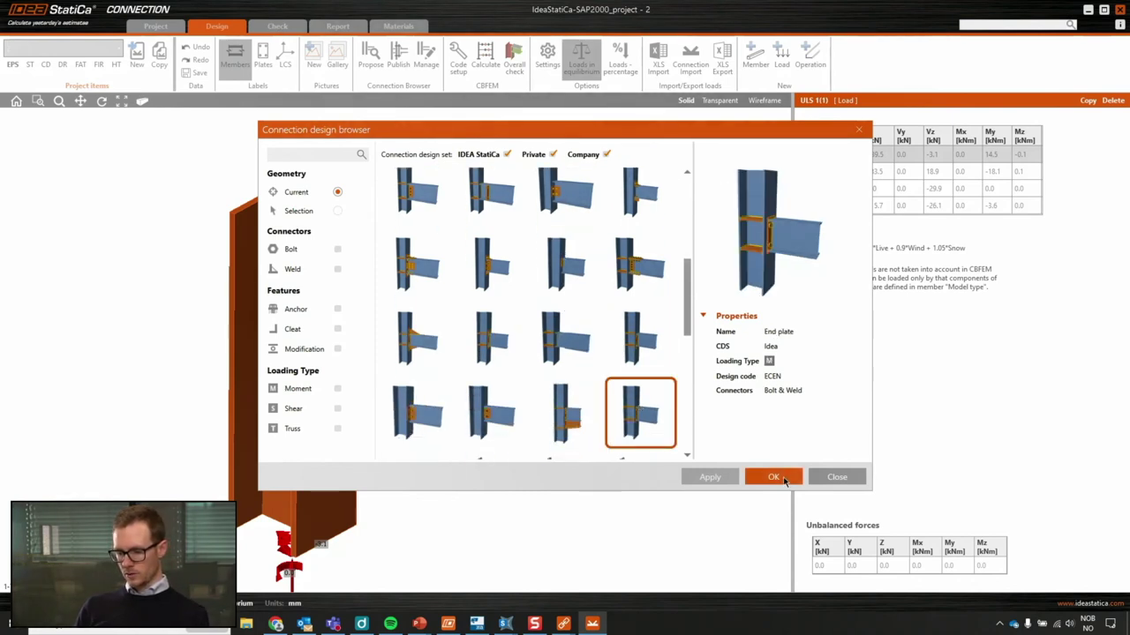
left_click(781, 478)
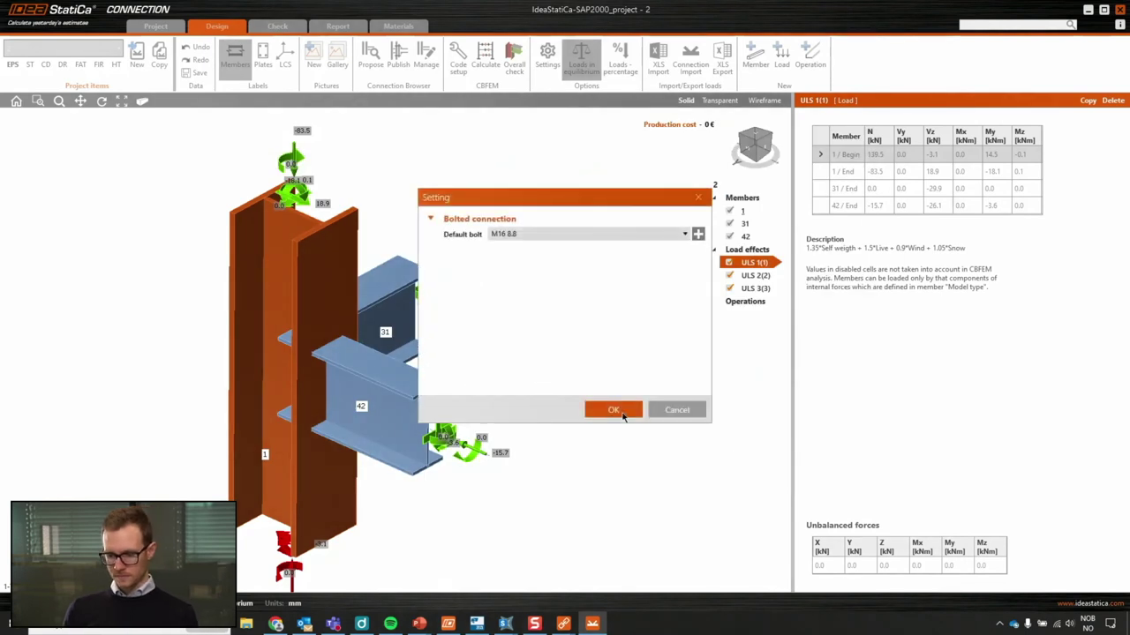
left_click(622, 413)
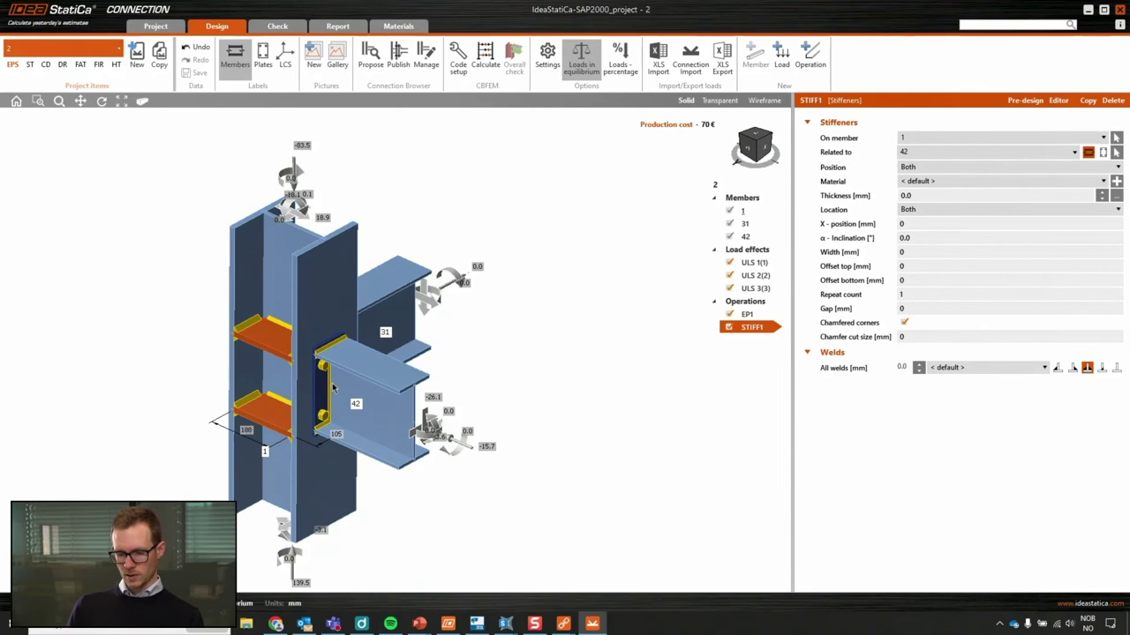
Set the location of the column stiffeners STIFF1 to Rear.
scroll(333, 388, "up", 5)
right_click_drag(333, 388, 580, 458)
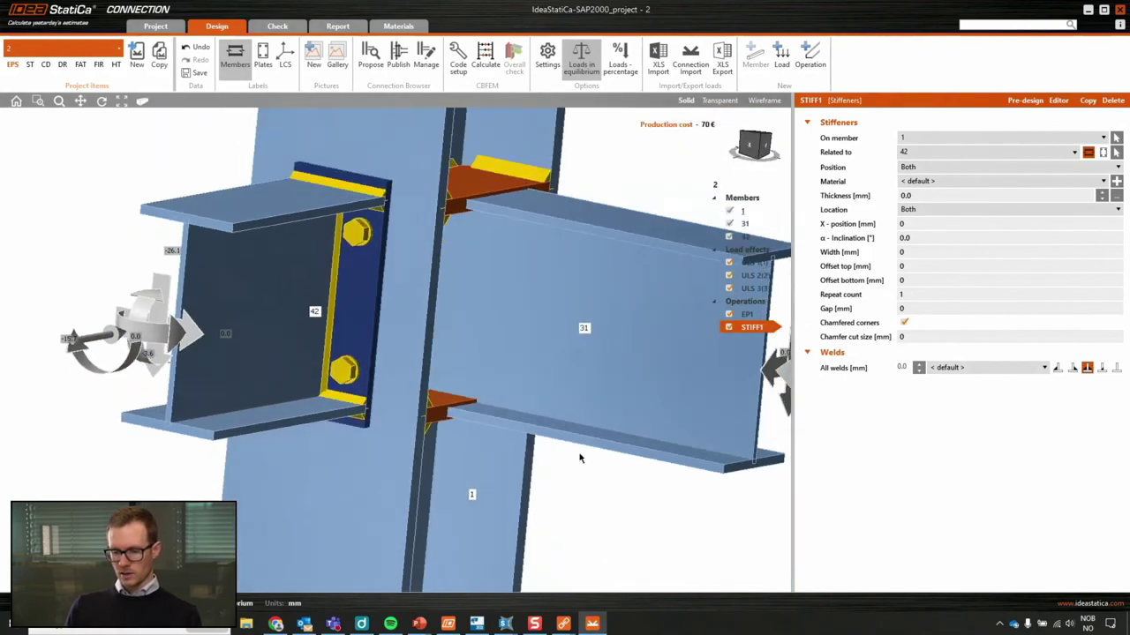
left_click(920, 209)
left_click(923, 235)
Connect member 31 to column member 1 with the bolted Finn plate shear template, using M16 8.8 as the default bolt.
right_click_drag(660, 257, 430, 294)
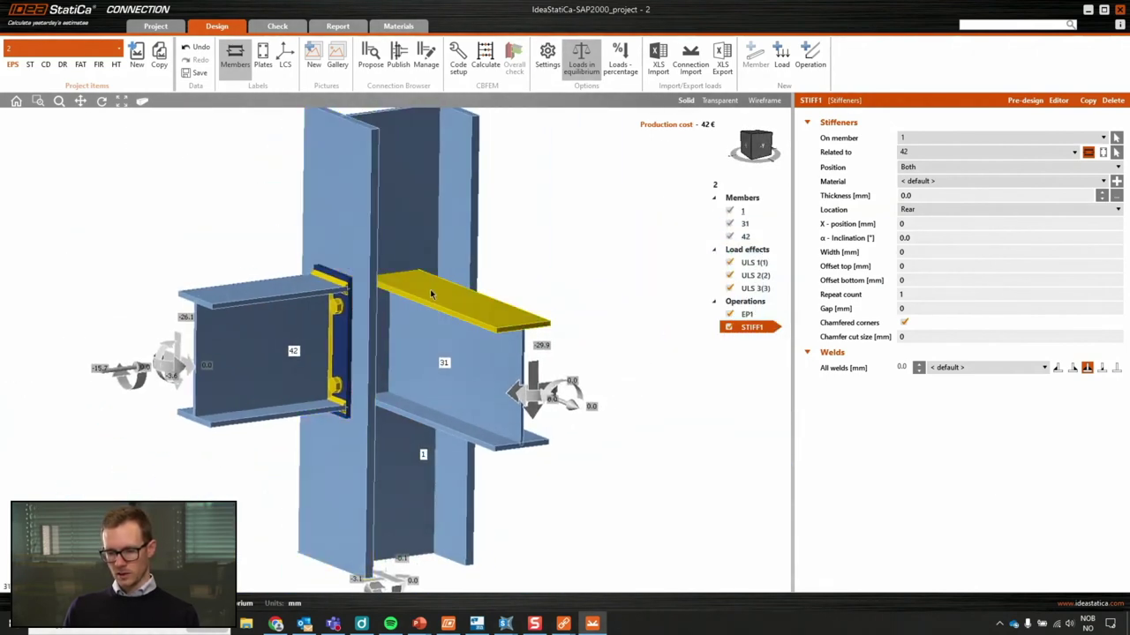
right_click(433, 297)
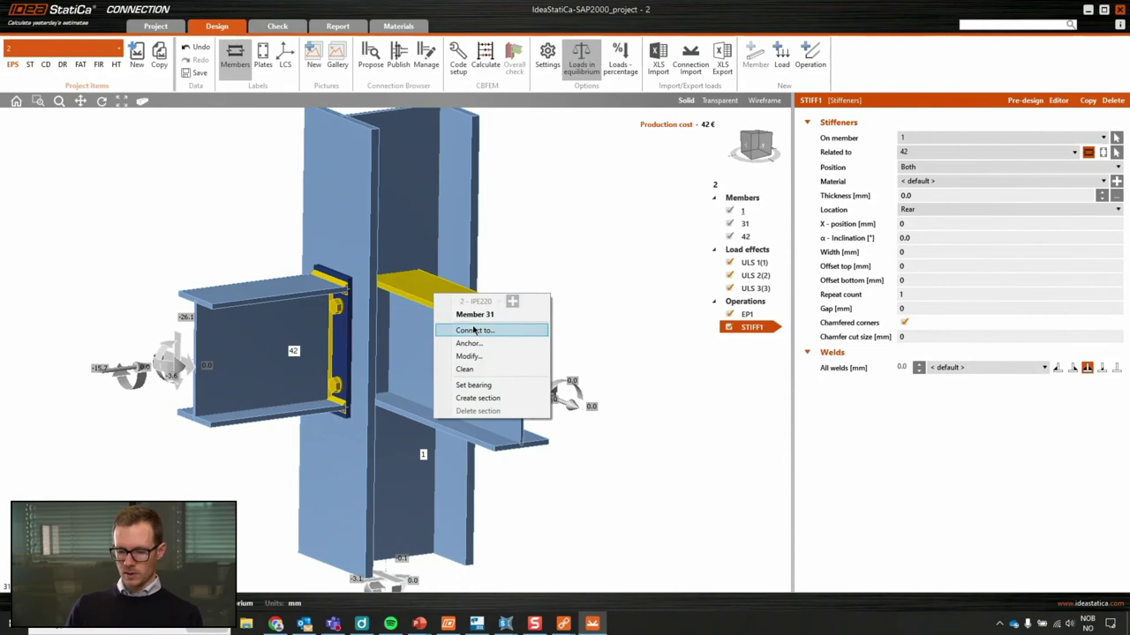
left_click(467, 327)
left_click(407, 244)
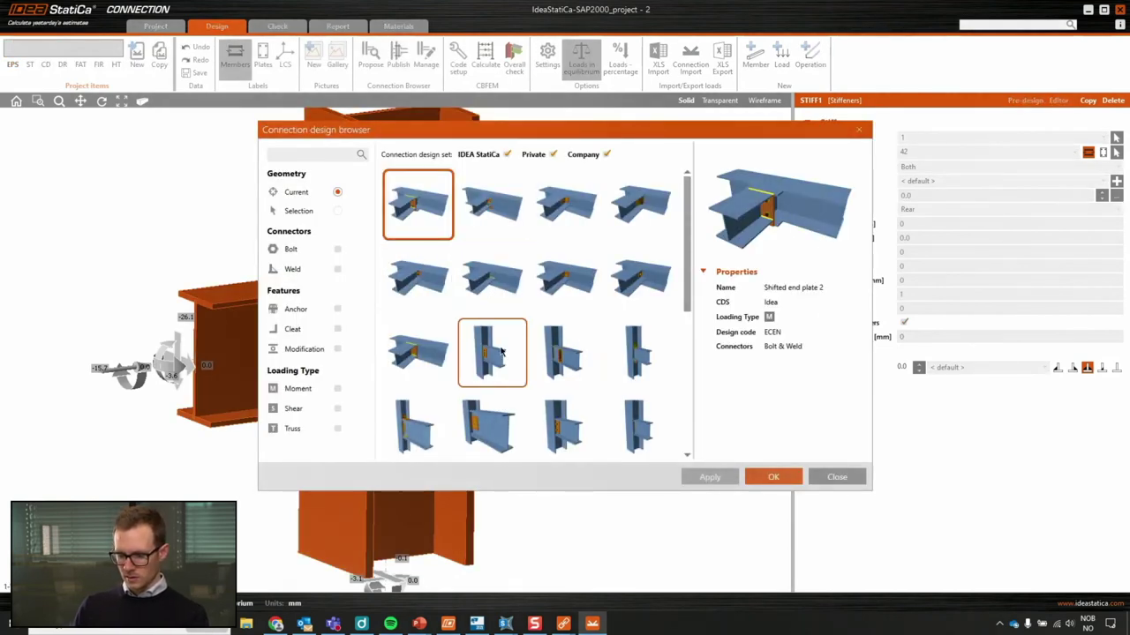
left_click(553, 422)
left_click(485, 346)
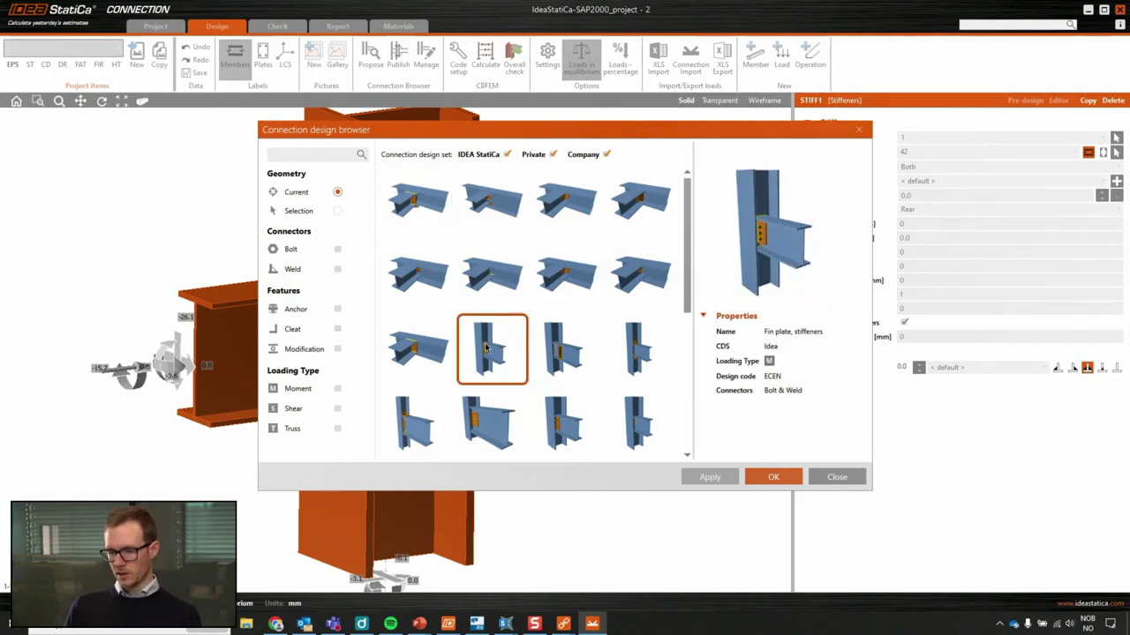
scroll(499, 354, "down", 1)
scroll(500, 357, "down", 3)
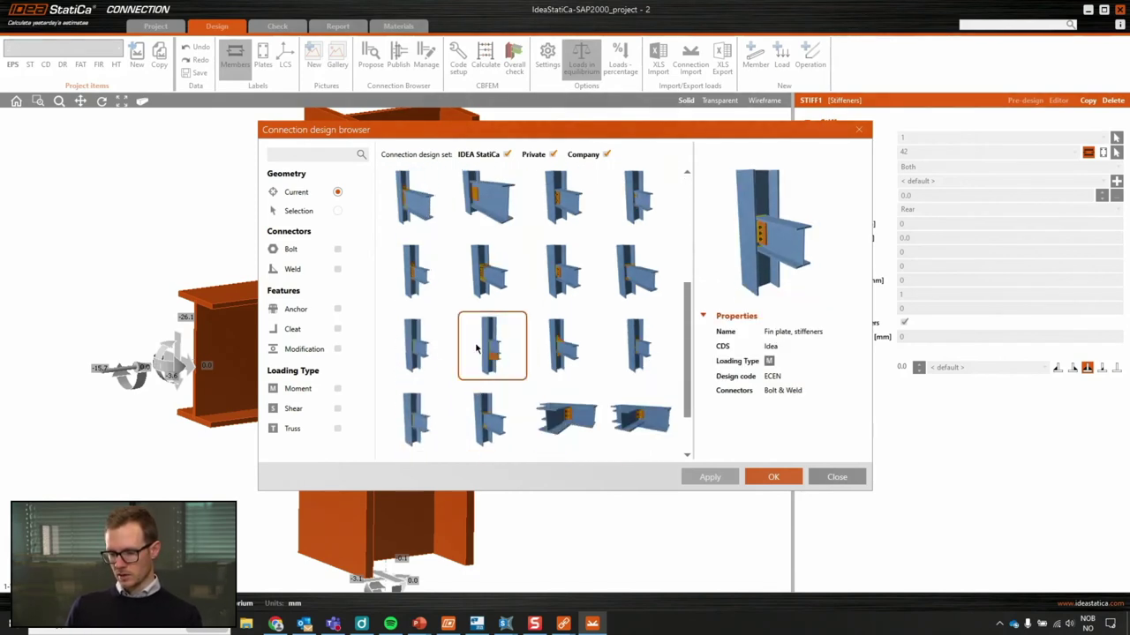
left_click(569, 263)
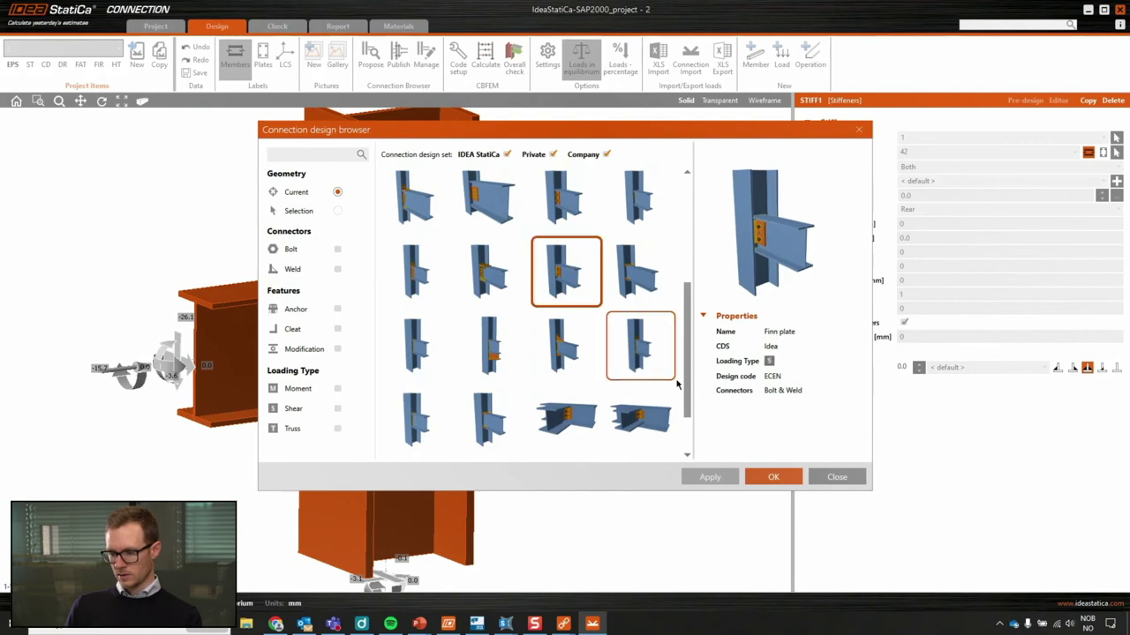
left_click(788, 477)
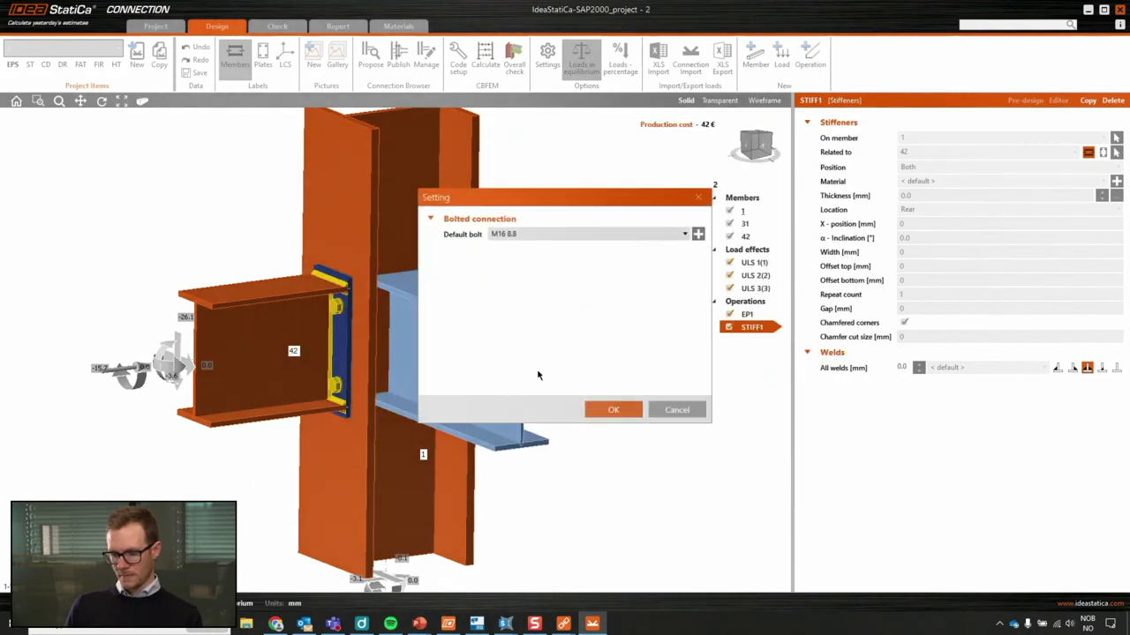
left_click(609, 408)
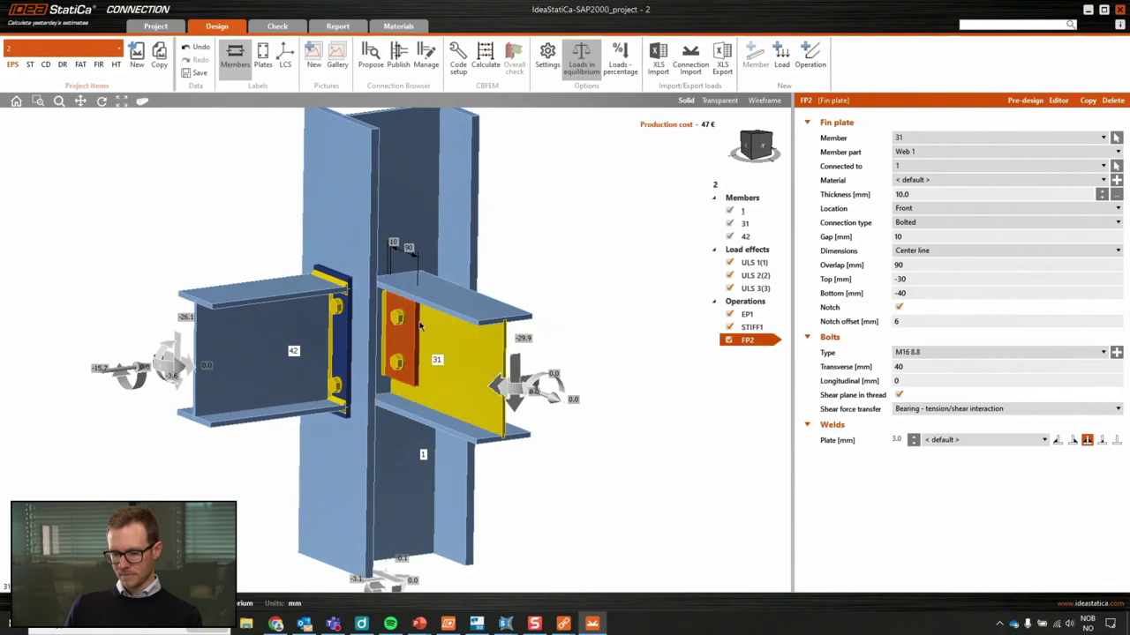
Set the position of the forces in member 31 to Bolts.
scroll(420, 326, "up", 3)
right_click_drag(420, 326, 446, 309)
scroll(395, 308, "down", 3)
right_click(445, 309)
key("Escape")
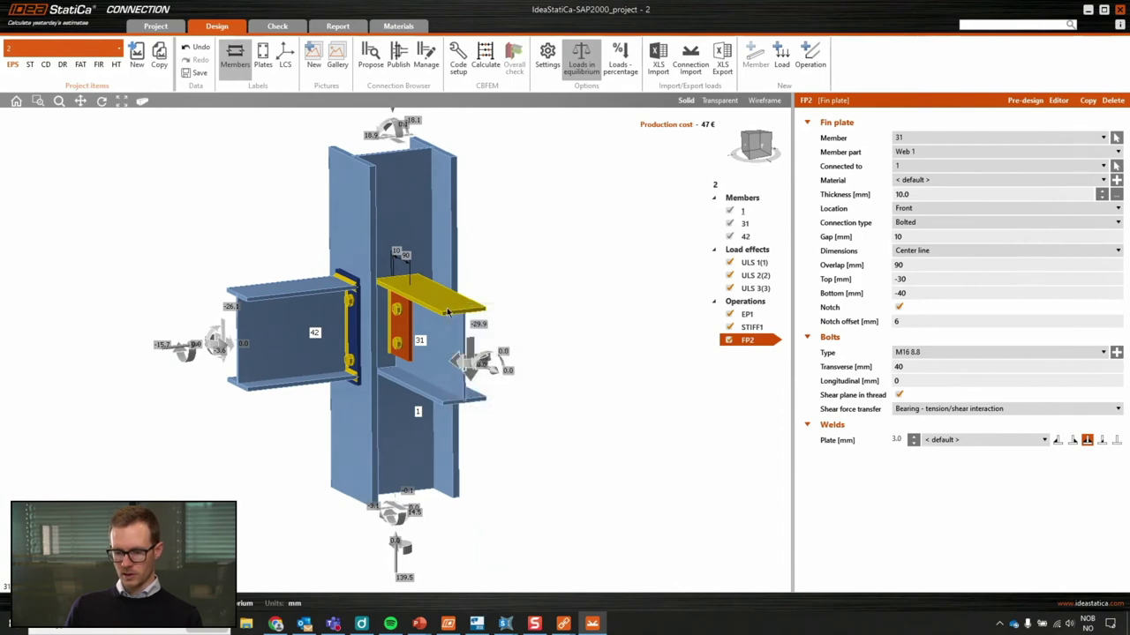
left_click(448, 311)
left_click(935, 370)
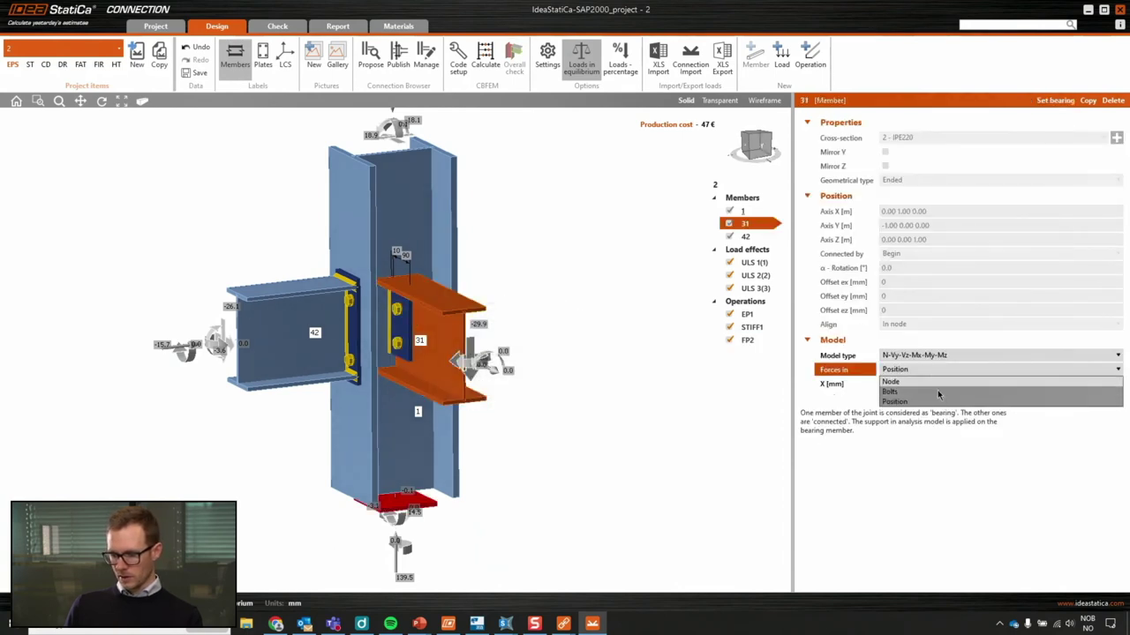
left_click(938, 393)
Calculate the stress/strain analysis of connection 2 and review the overall check of plates, bolts and welds.
right_click_drag(594, 367, 547, 431)
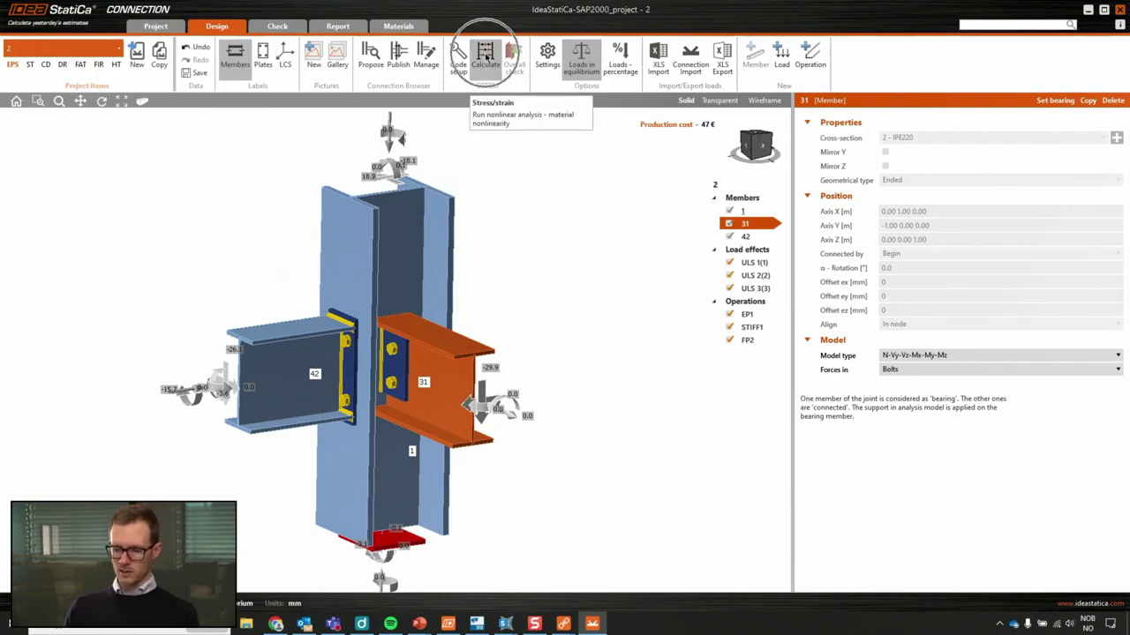
left_click(485, 60)
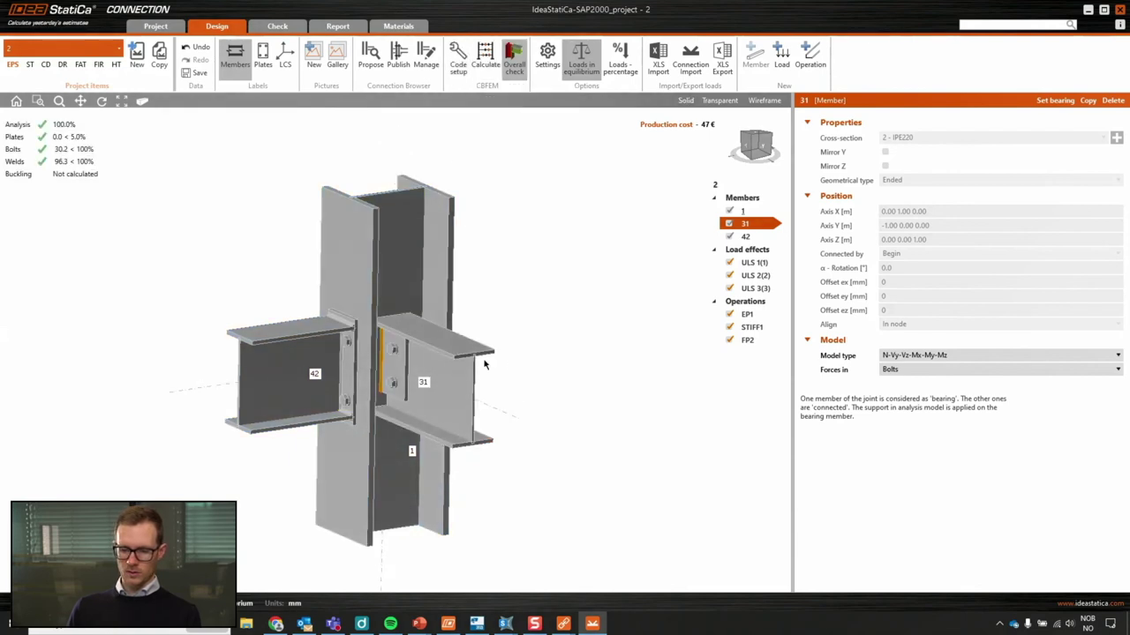
right_click_drag(484, 364, 565, 328)
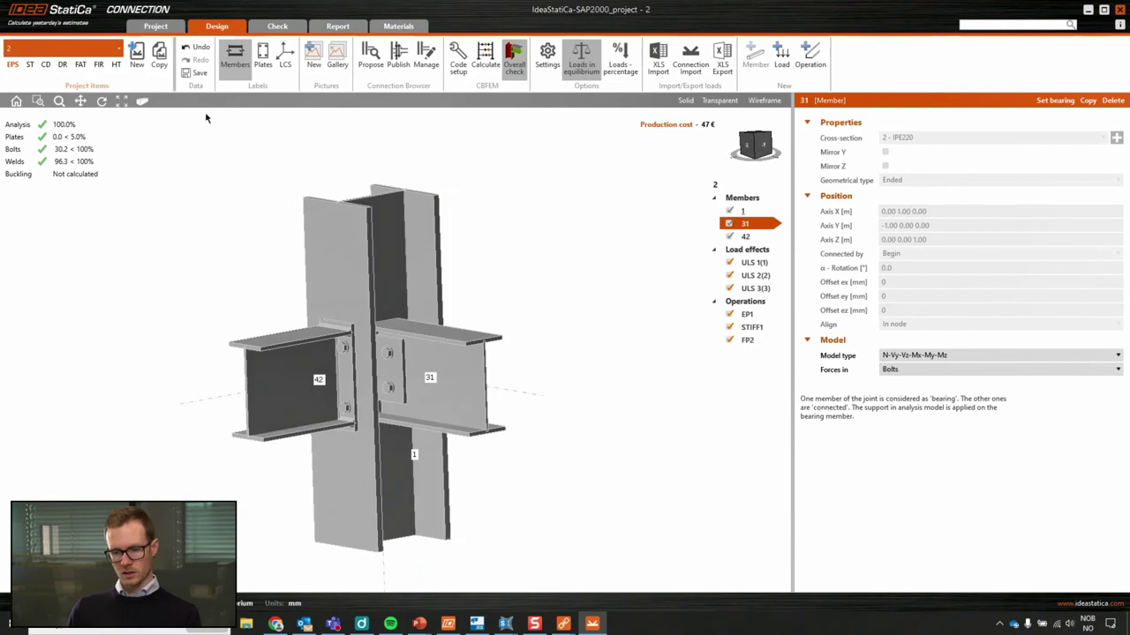
left_click(66, 143)
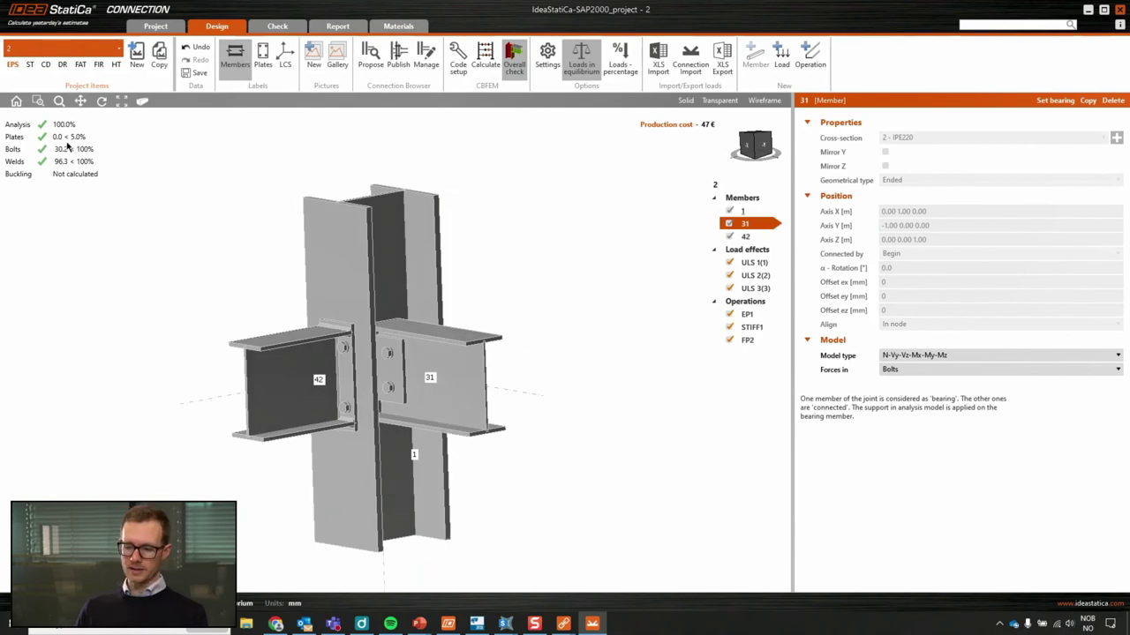
View the detailed report of connection 2 and return to its design model.
left_click(340, 29)
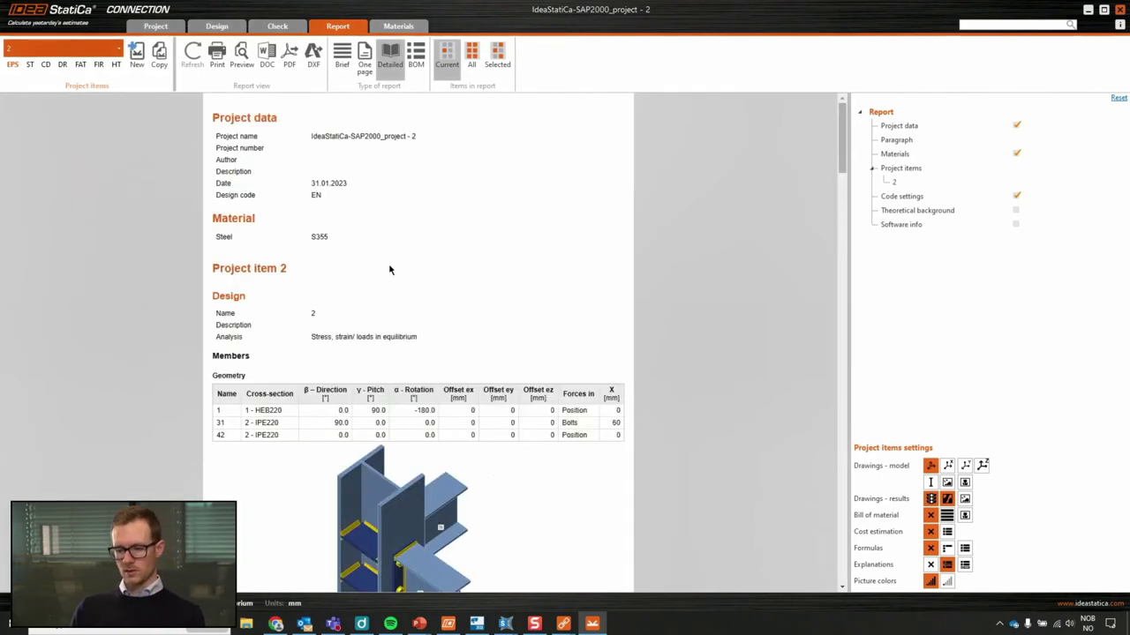
left_click_drag(845, 144, 503, 148)
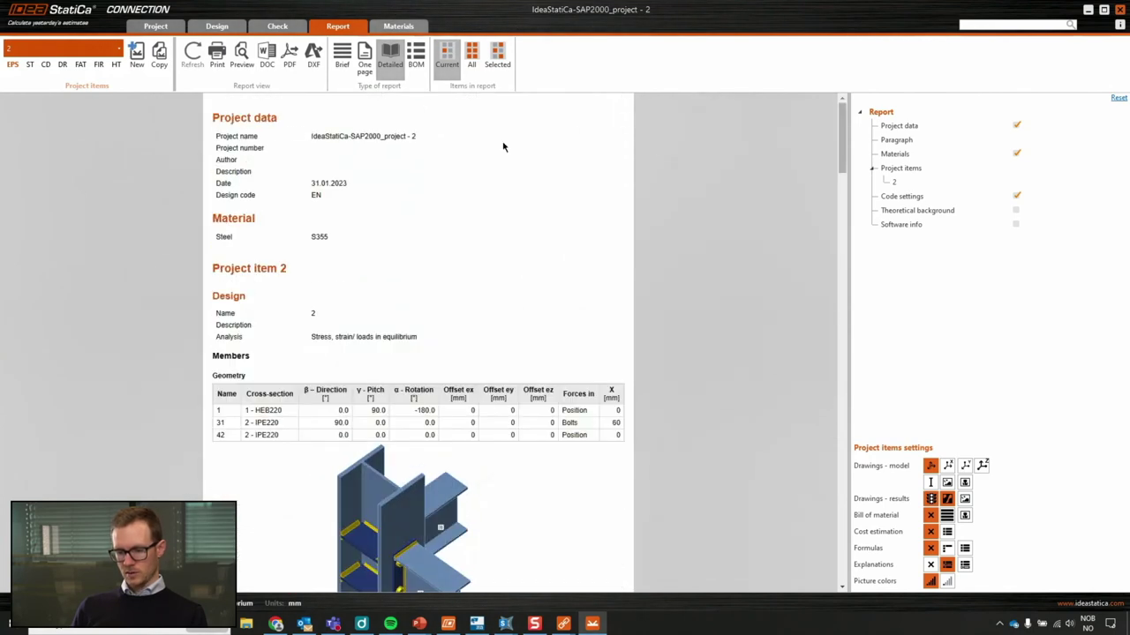
left_click(217, 27)
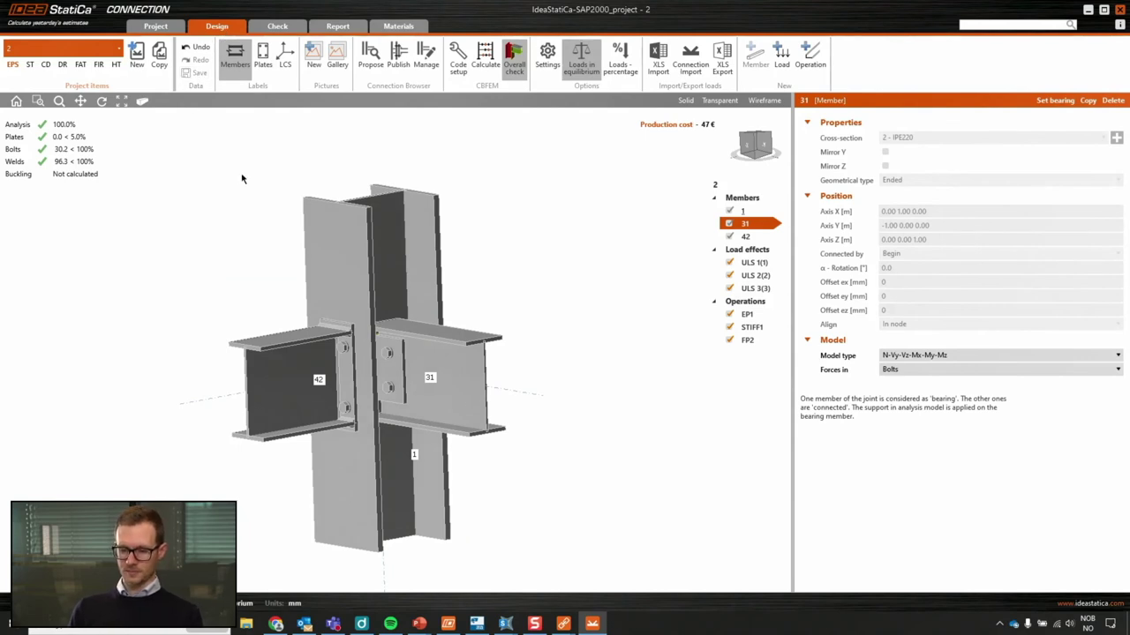
Check the proposed templates for the whole joint and preview the saved private and company designs in the Connection design manager.
left_click(372, 63)
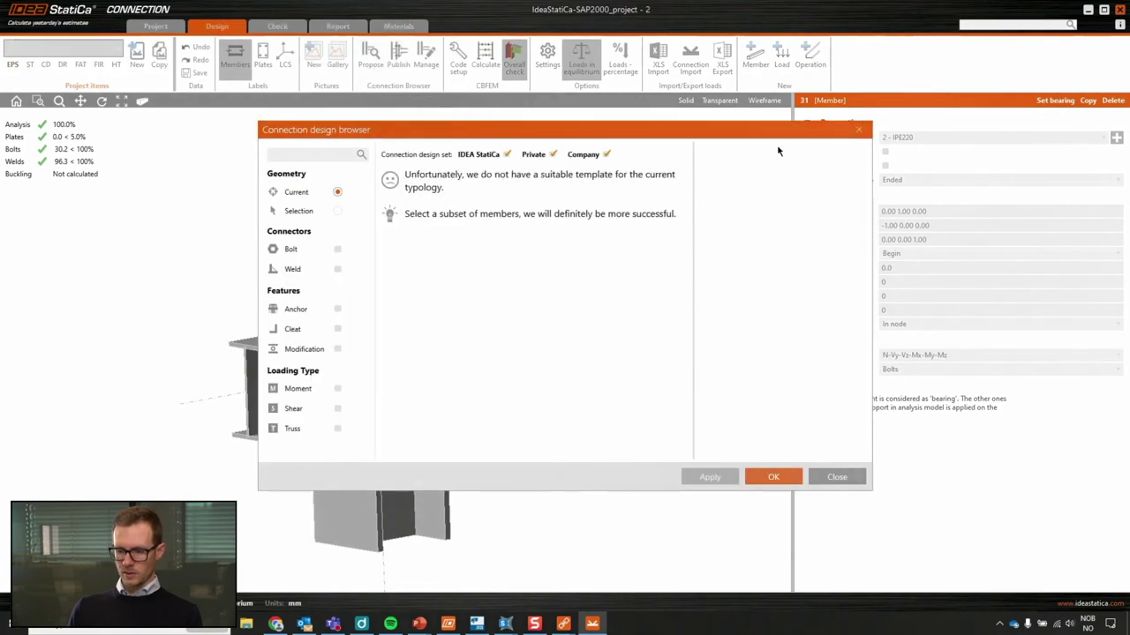
left_click(858, 130)
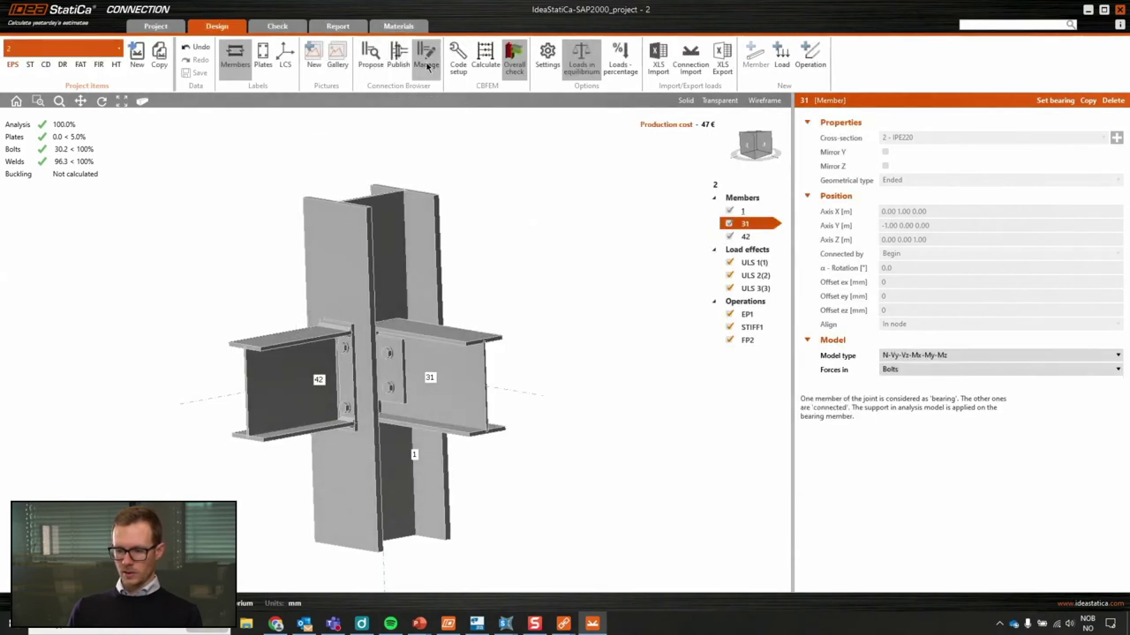
left_click(426, 64)
left_click(381, 203)
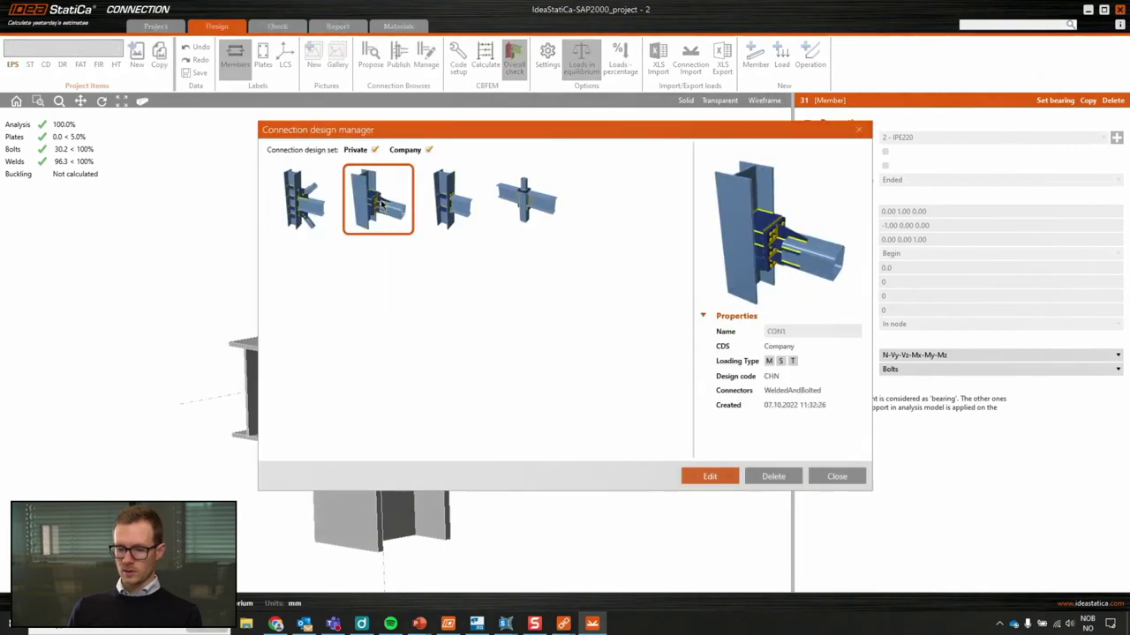
left_click(451, 210)
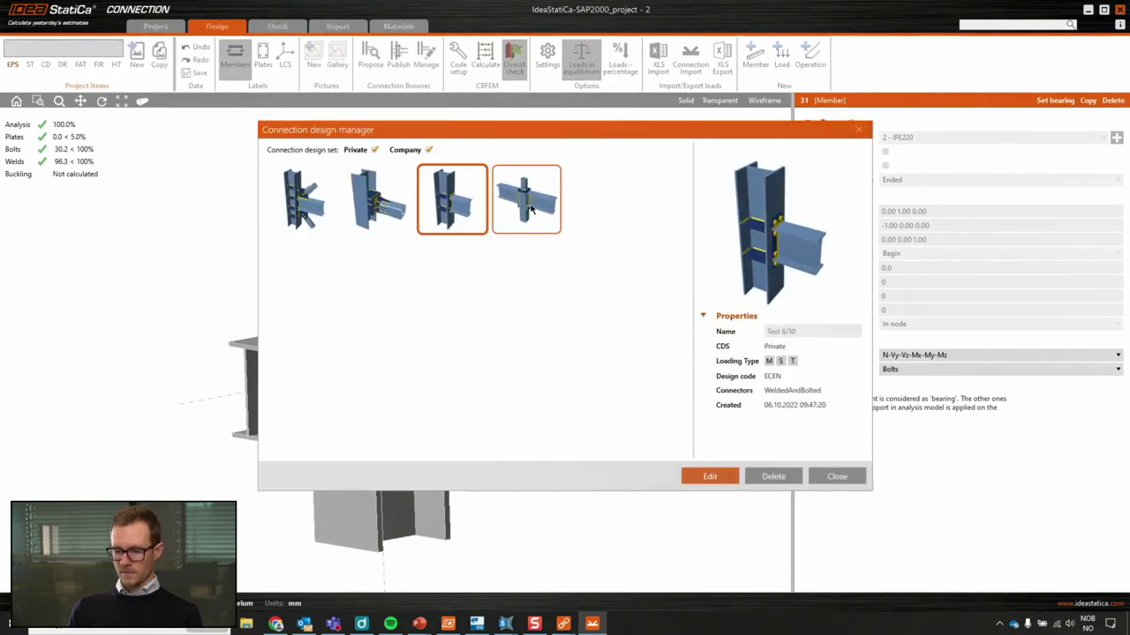
left_click(534, 208)
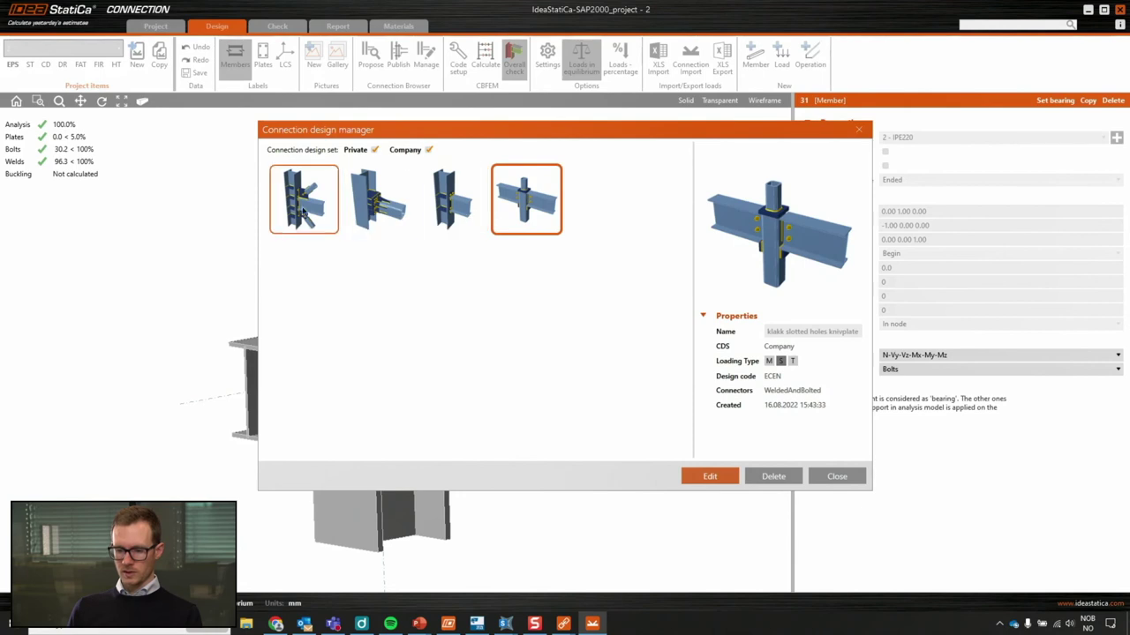
left_click(834, 477)
Close connection 2 and view its check summary in the IdeaStatiCa-SAP2000_project in Checkbot.
right_click_drag(504, 317, 447, 239)
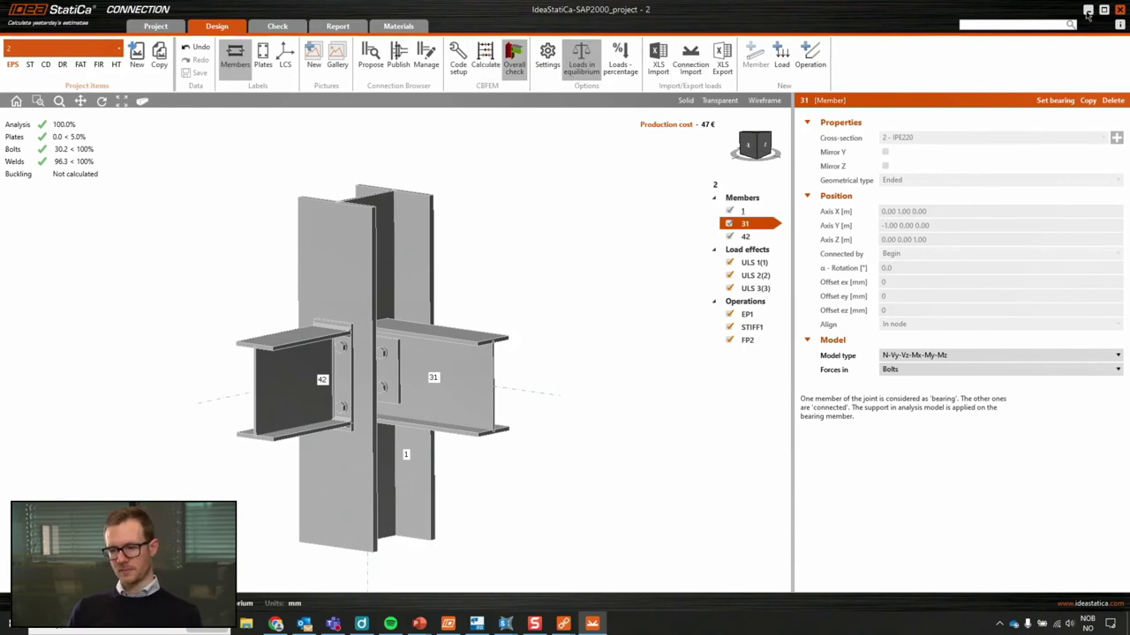
left_click(1118, 11)
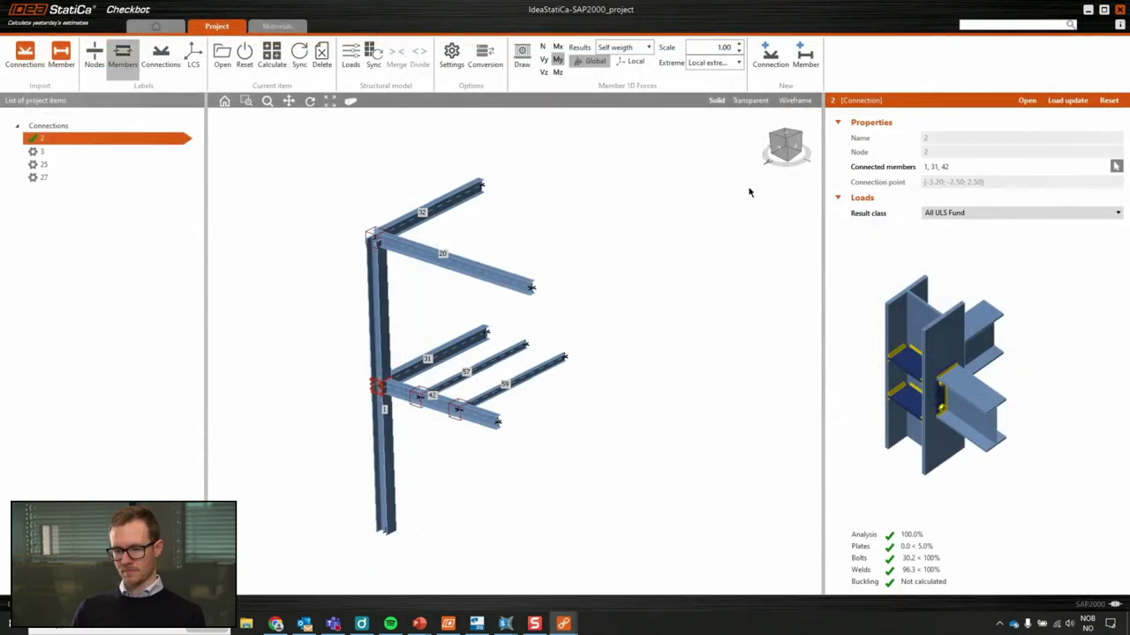
left_click(38, 141)
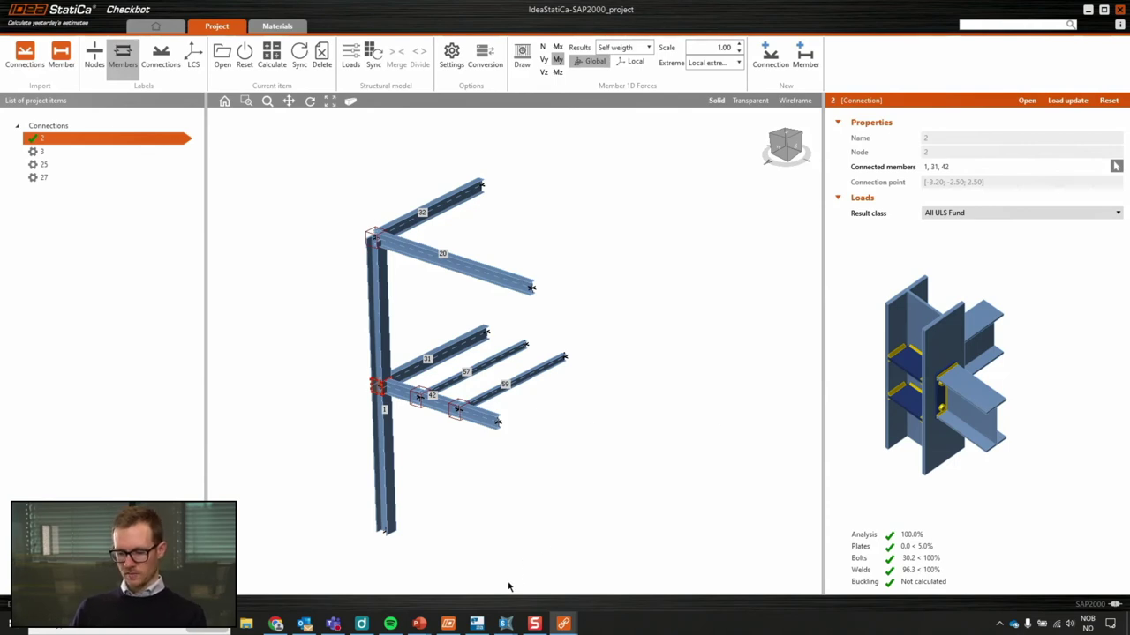
mouse_move(563, 624)
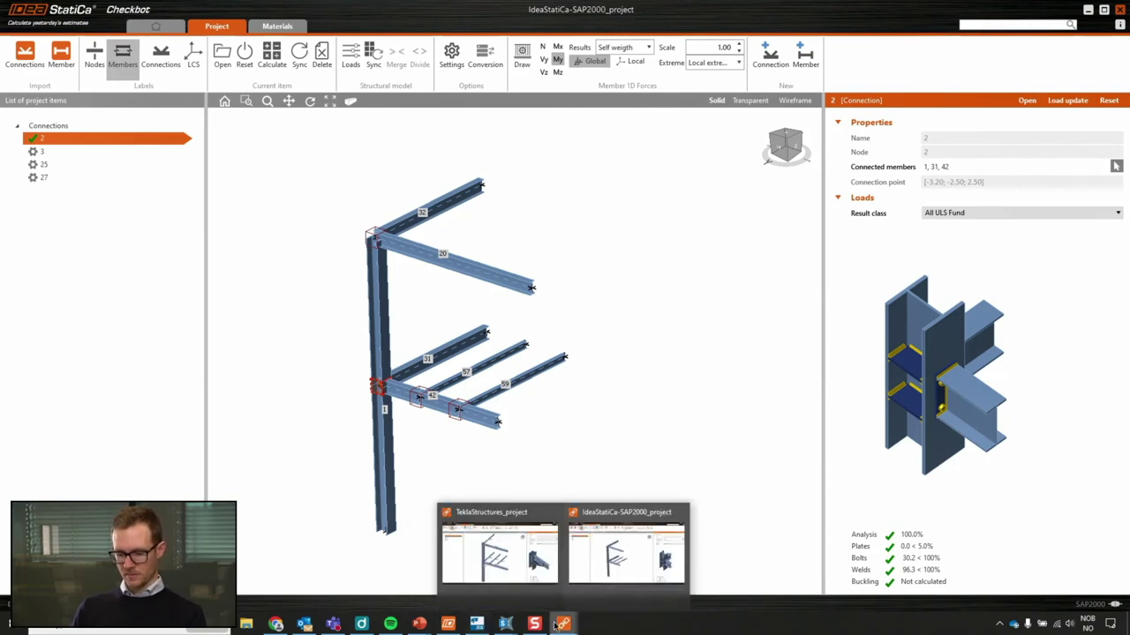
Switch to the TeklaStructures_project in Checkbot and synchronize all its items with the Tekla model.
left_click(516, 553)
scroll(466, 451, "down", 2)
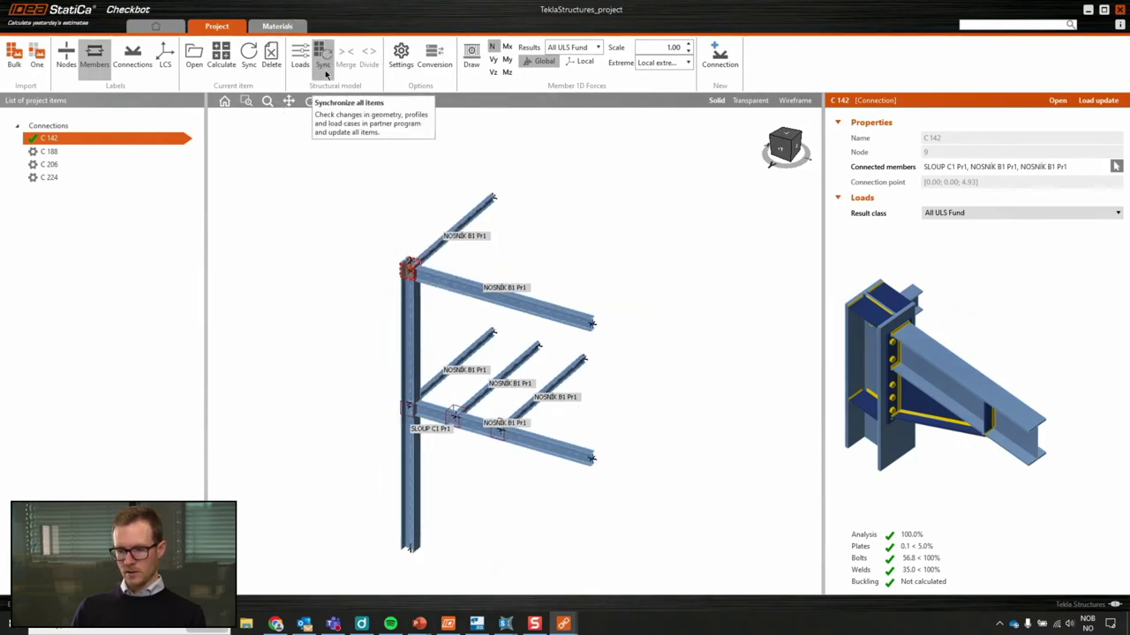
left_click(325, 74)
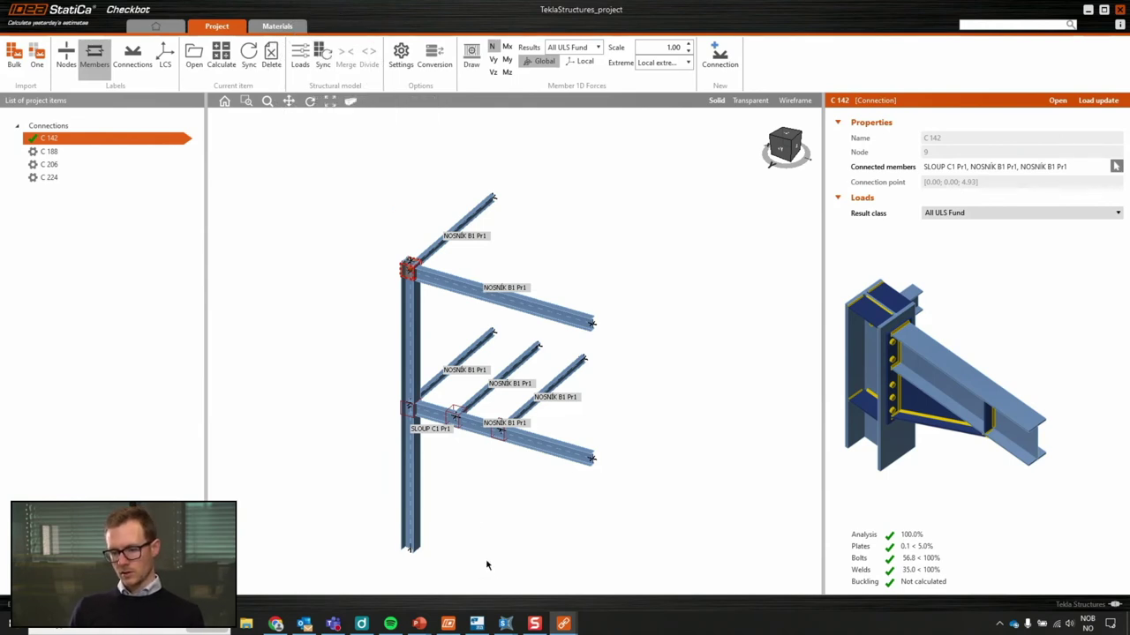
Switch to Tekla Structures, view the Haunch (40) settings of the upper beam-to-column connection, and return to TeklaStructures_project in Checkbot.
left_click(477, 624)
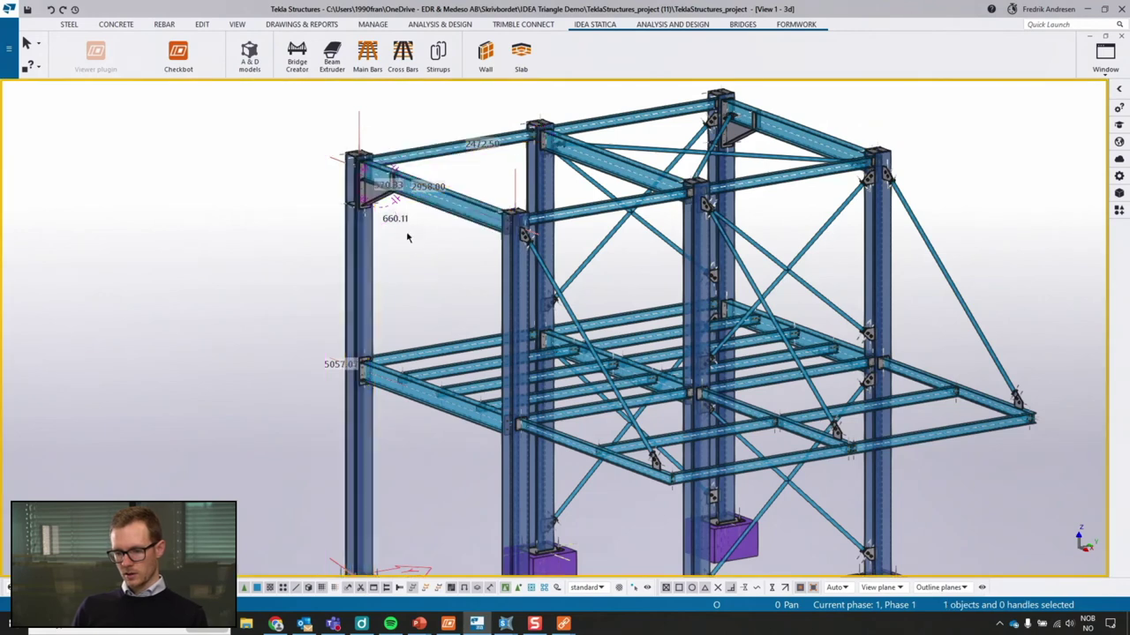
scroll(407, 237, "up", 6)
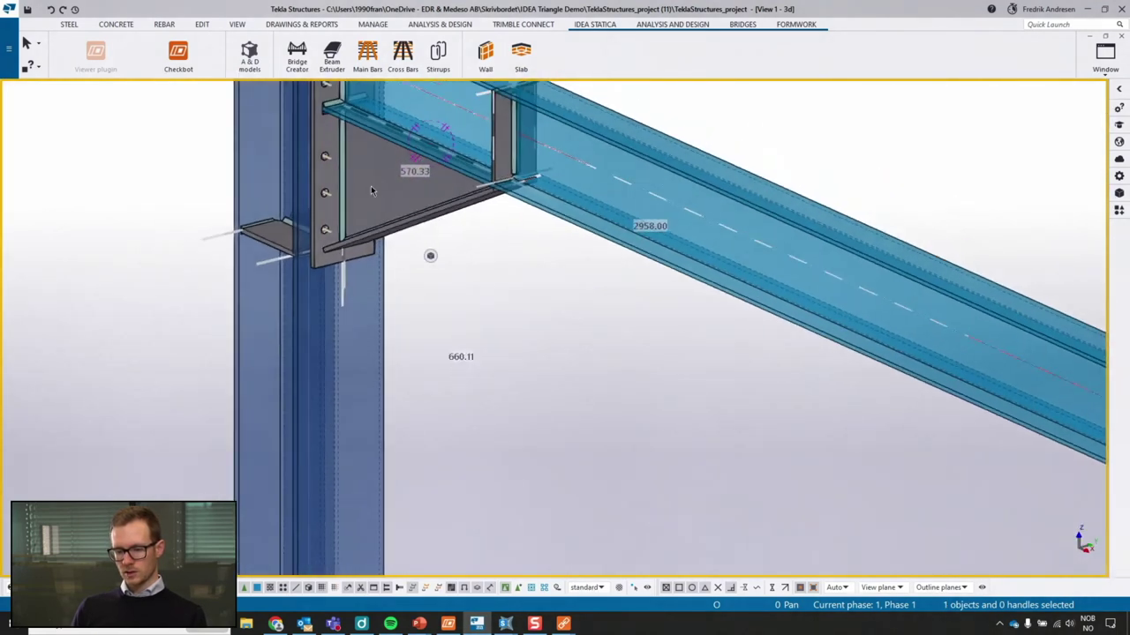
middle_click_drag(371, 190, 452, 272)
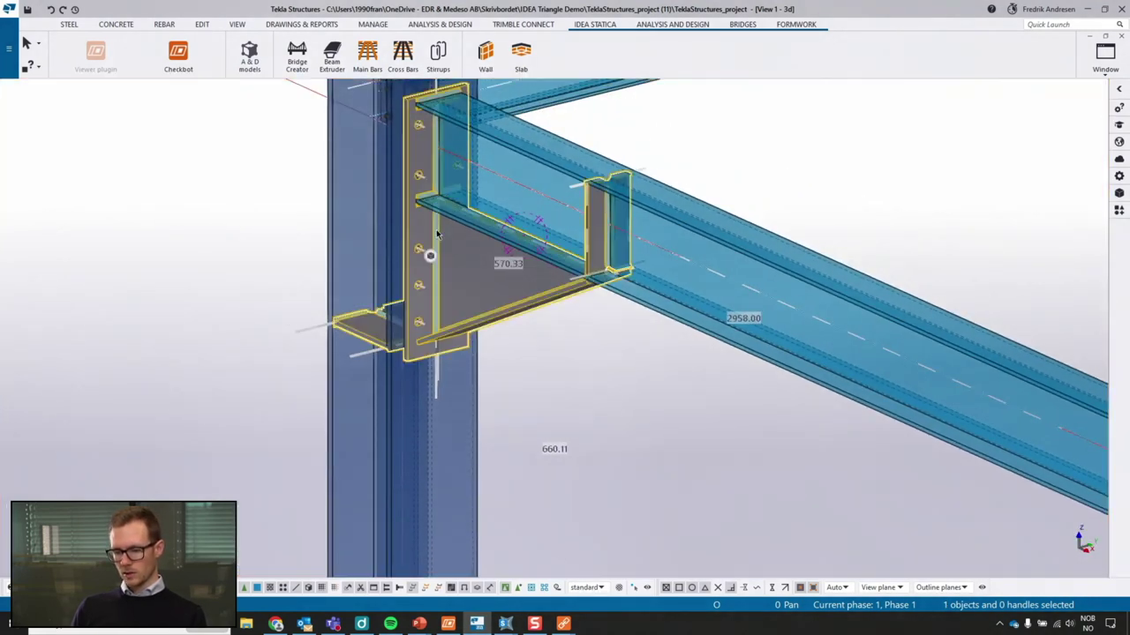
double_click(436, 234)
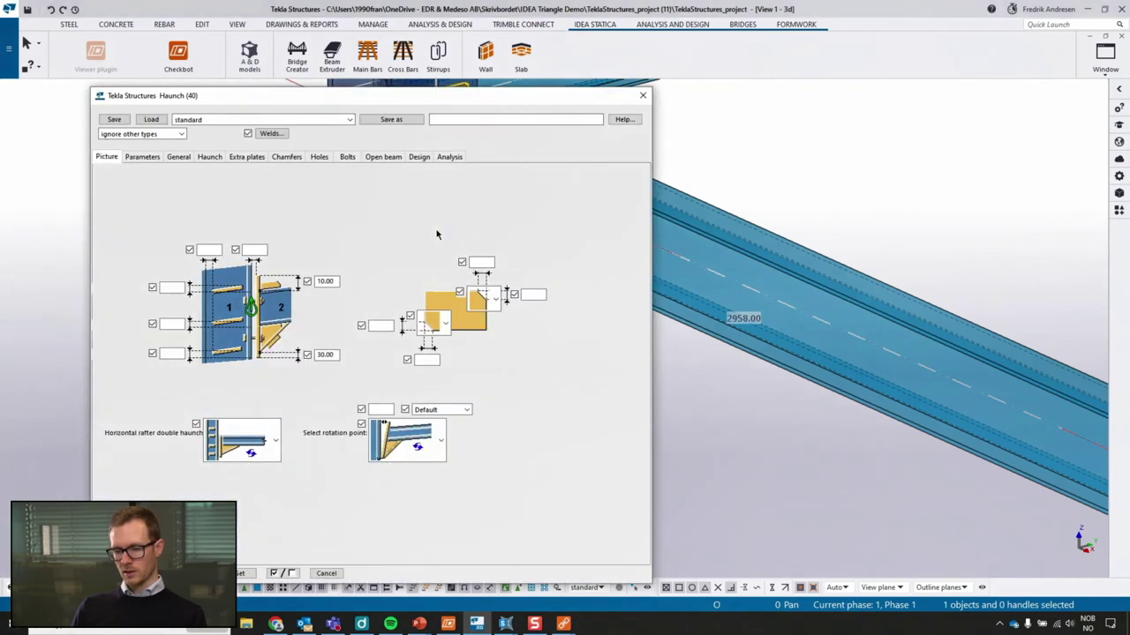
mouse_move(563, 624)
left_click(541, 576)
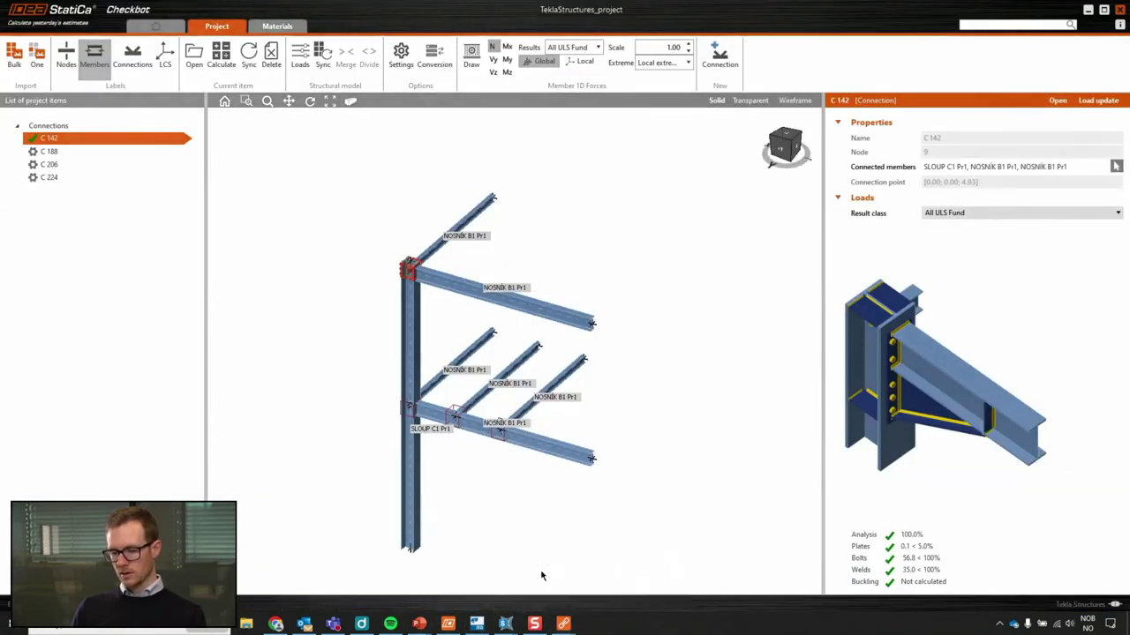
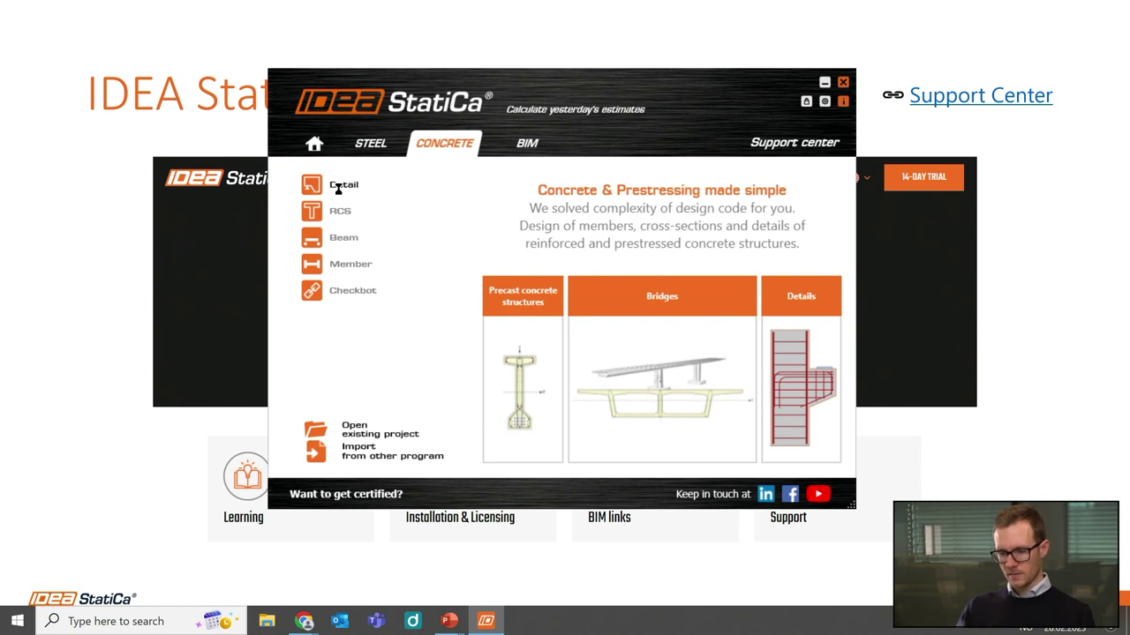
Launch IDEA StatiCa Detail and create a new project from the template for a wall with window and door openings.
left_click(337, 187)
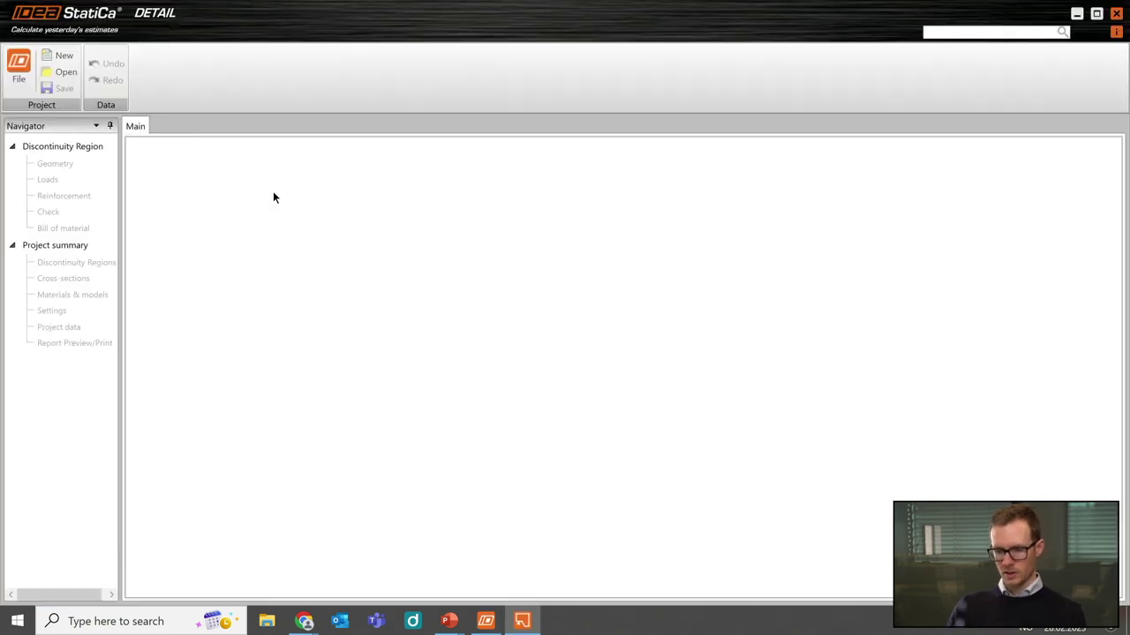
left_click(60, 55)
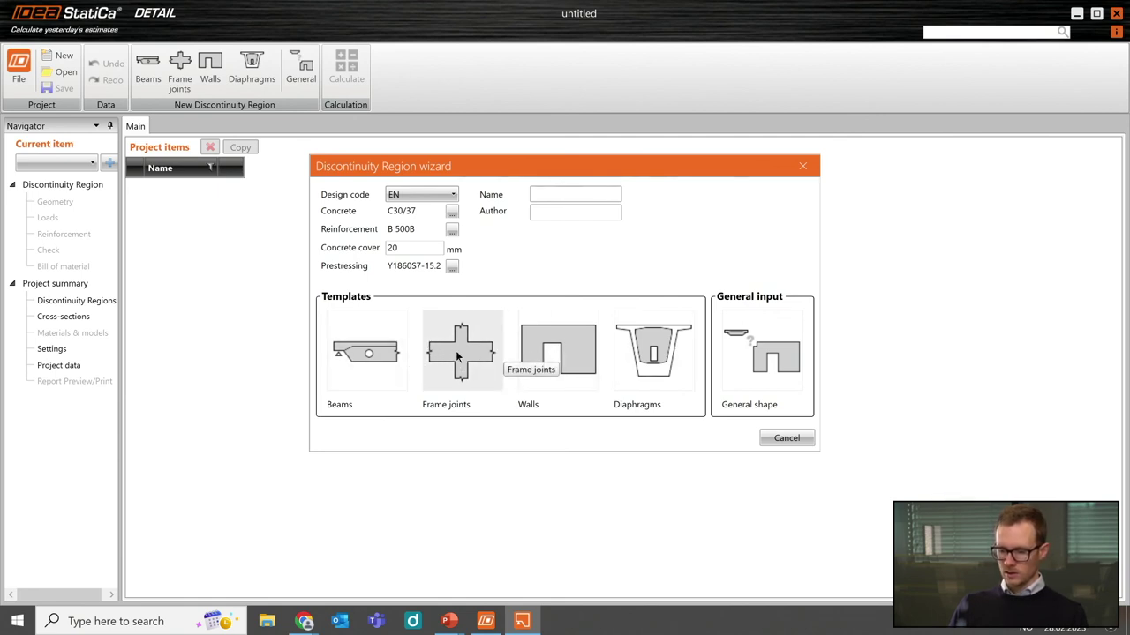
left_click(576, 354)
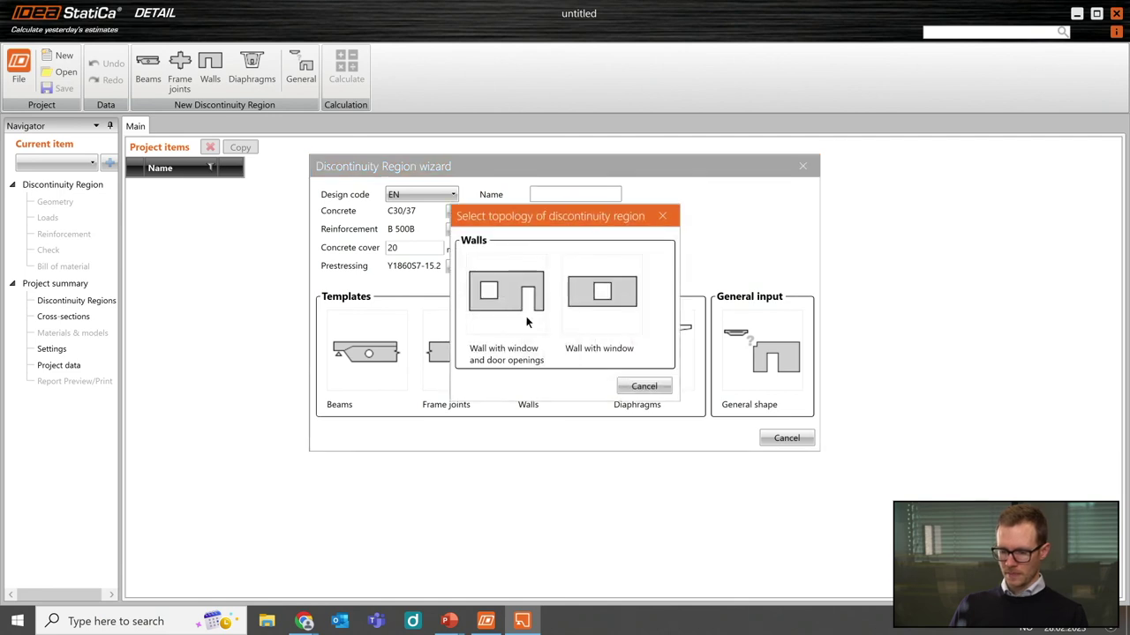
left_click(498, 294)
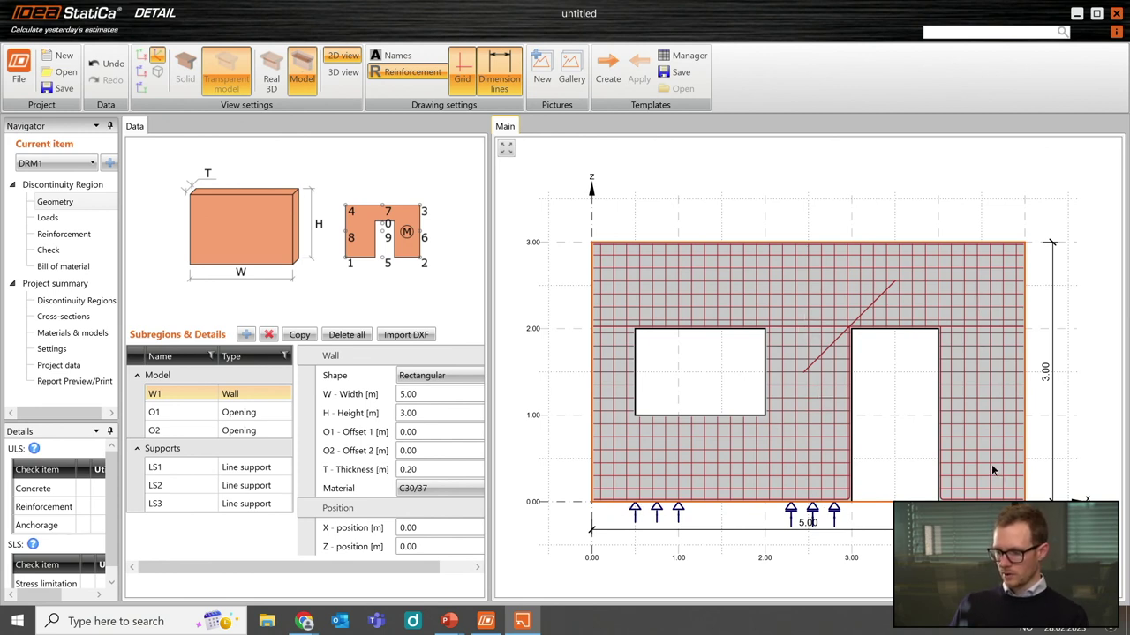
Examine the geometry and position settings of door opening O2 and the subregions, supports and load transfer devices available to add.
left_click(892, 285)
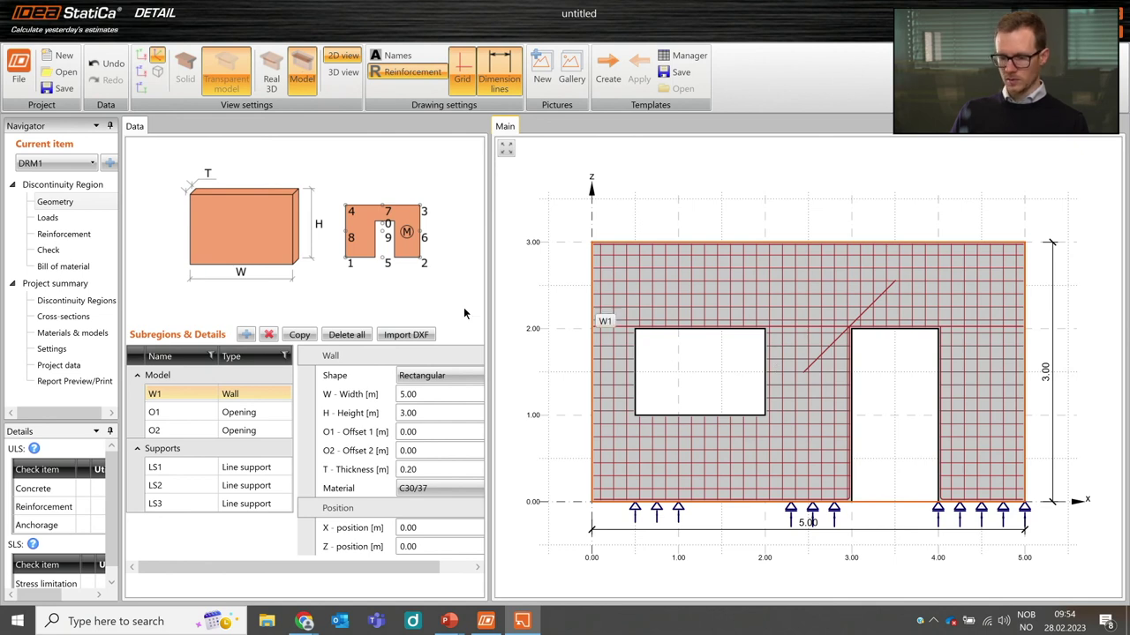
left_click(254, 431)
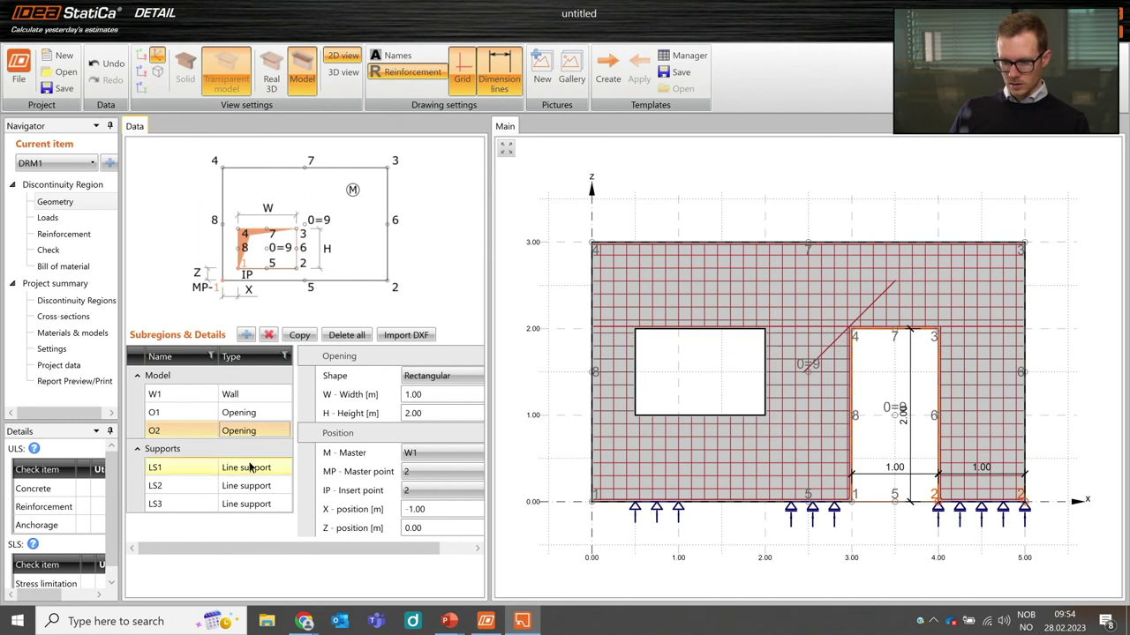
left_click(435, 510)
key("Return")
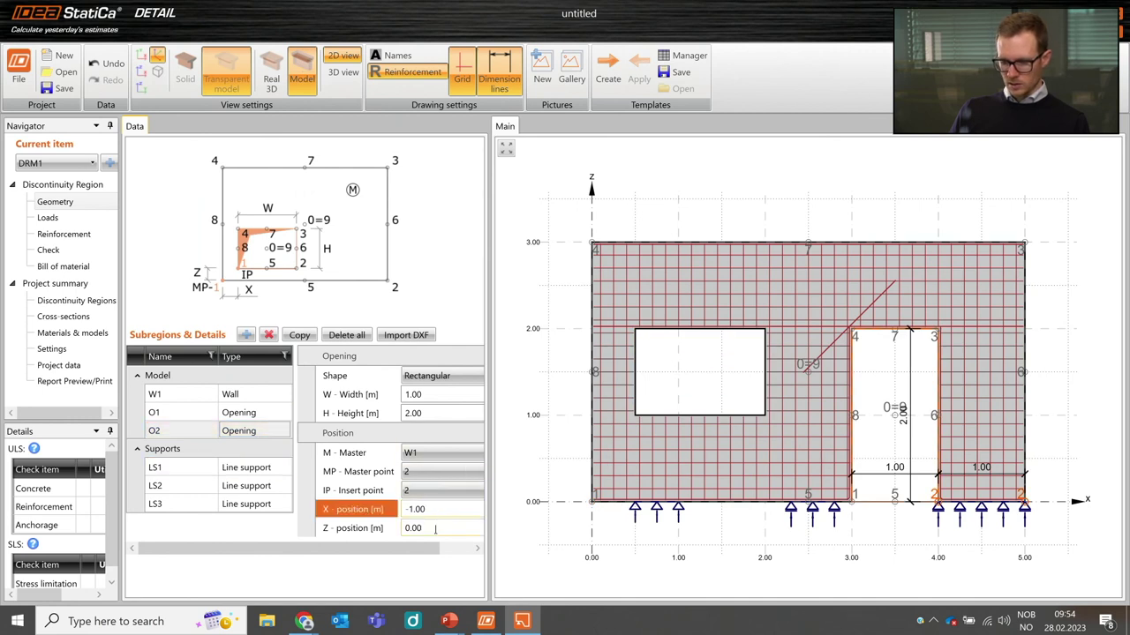
key("Down")
key("Up")
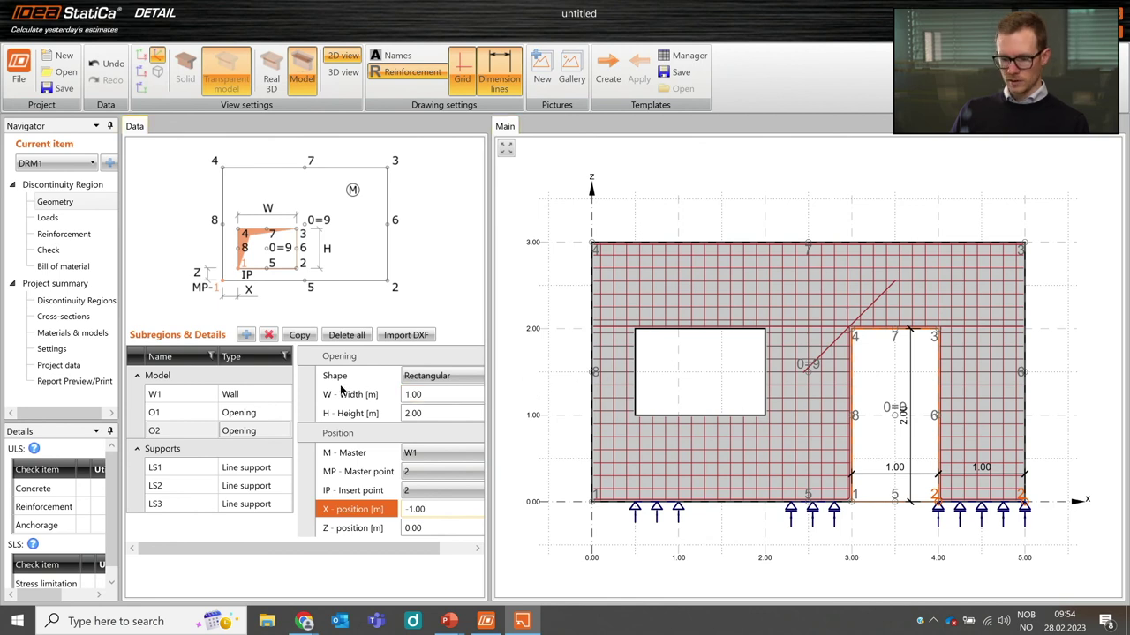
left_click(246, 334)
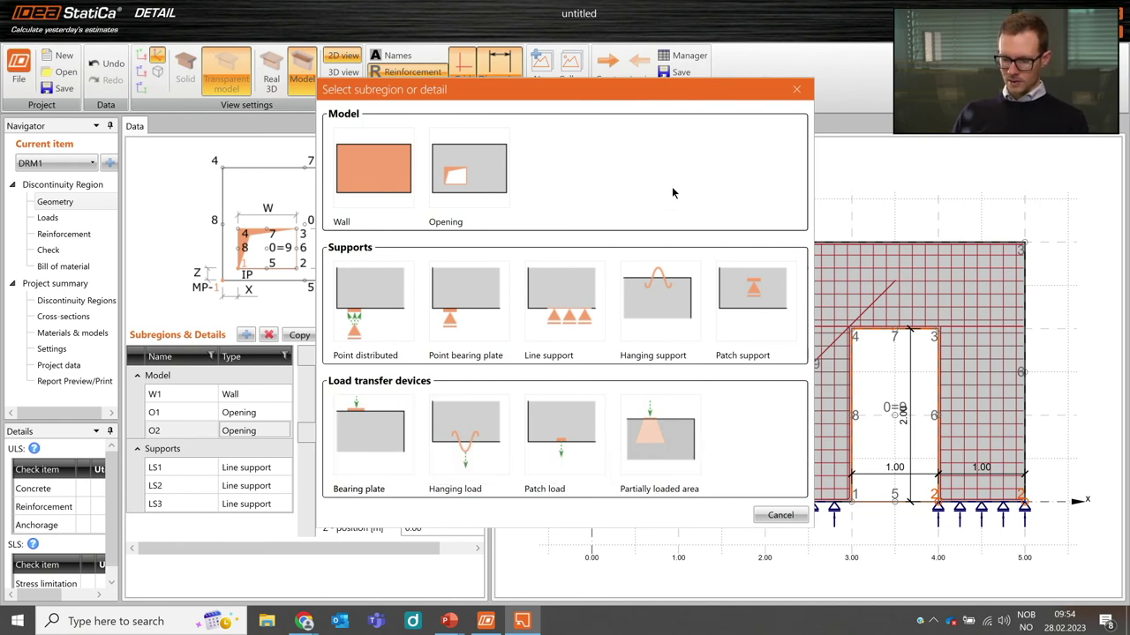
left_click(796, 89)
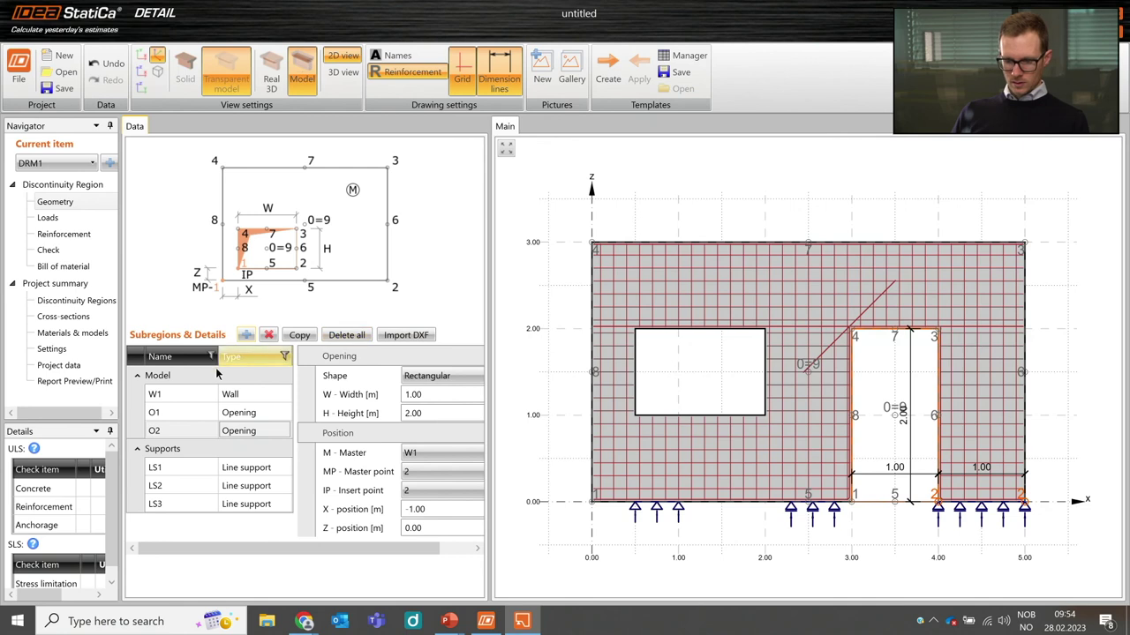
Review the wall's load cases, combinations and LC1 line loads, and check which load impulse types can be added.
left_click(60, 226)
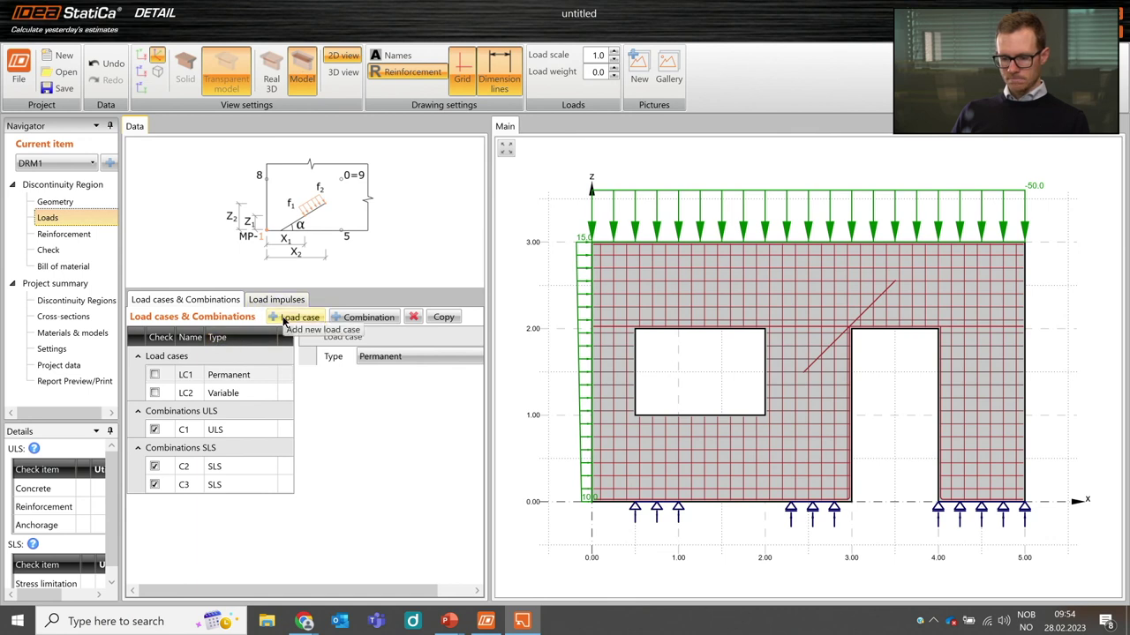
left_click(275, 300)
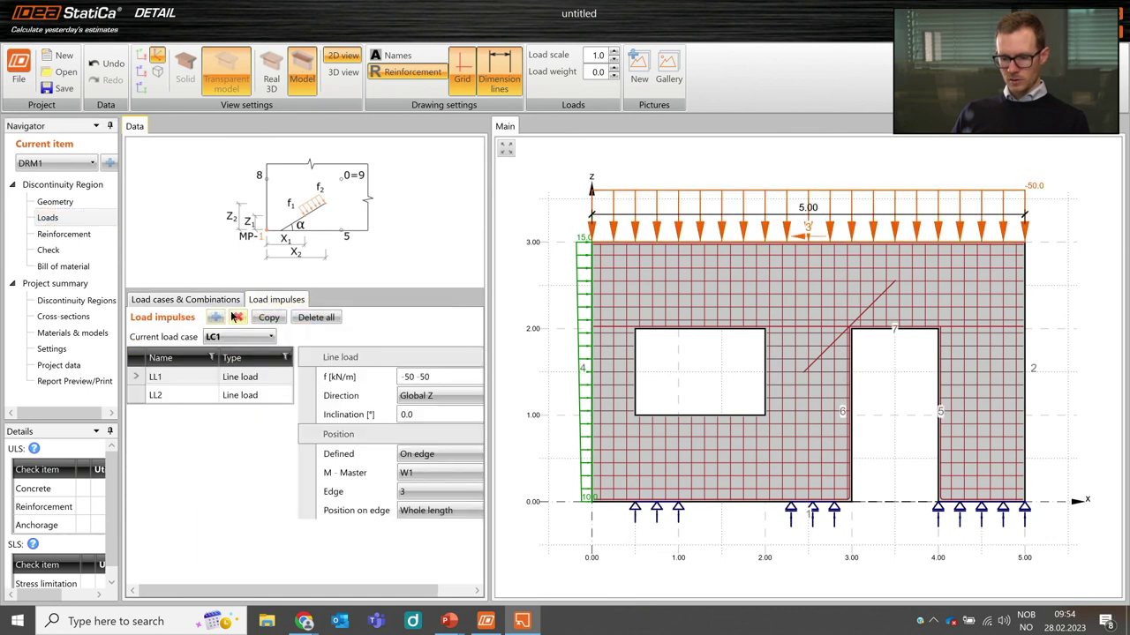
left_click(214, 318)
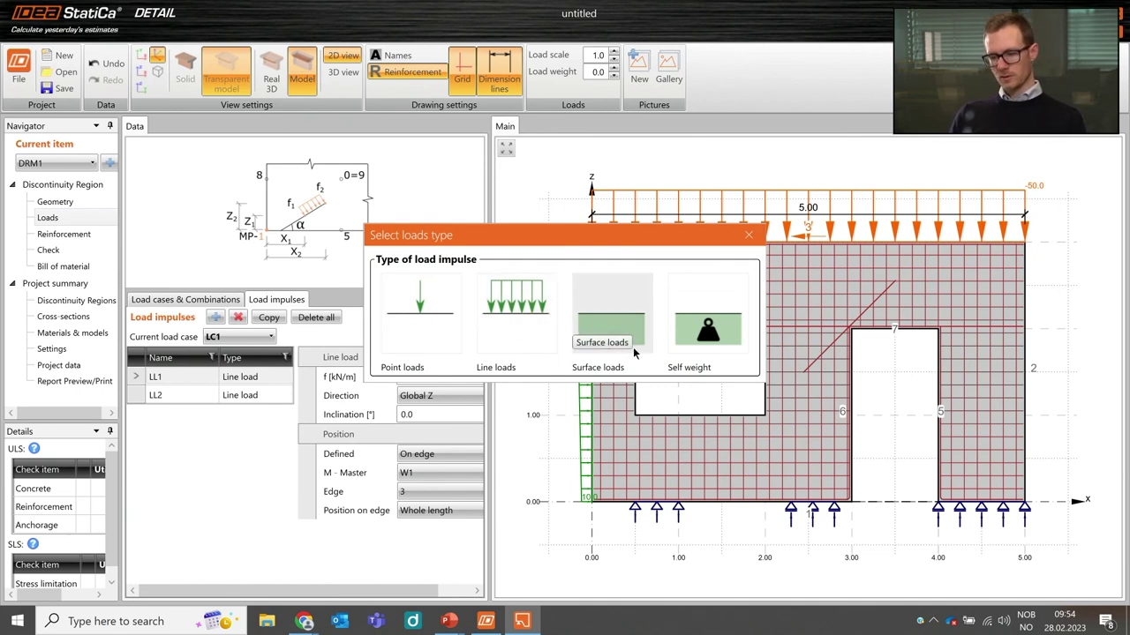
left_click(748, 234)
Run topology optimization for the wall's reinforcement design with an effective volume of 0.40, and overlay the result on the editable reinforcement.
left_click(66, 236)
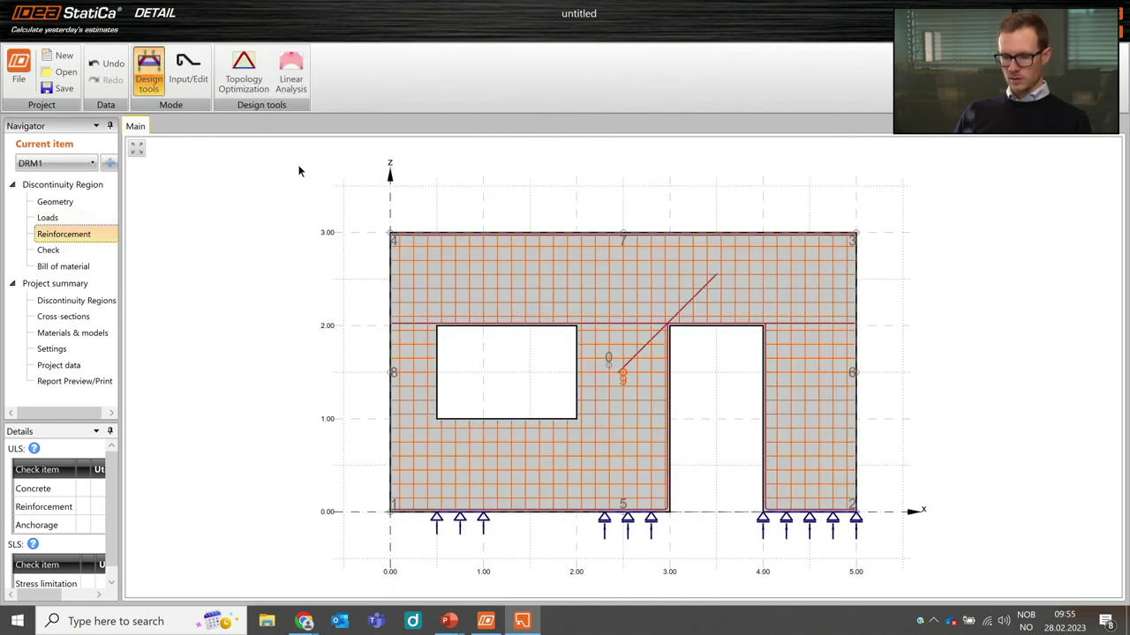
left_click(244, 71)
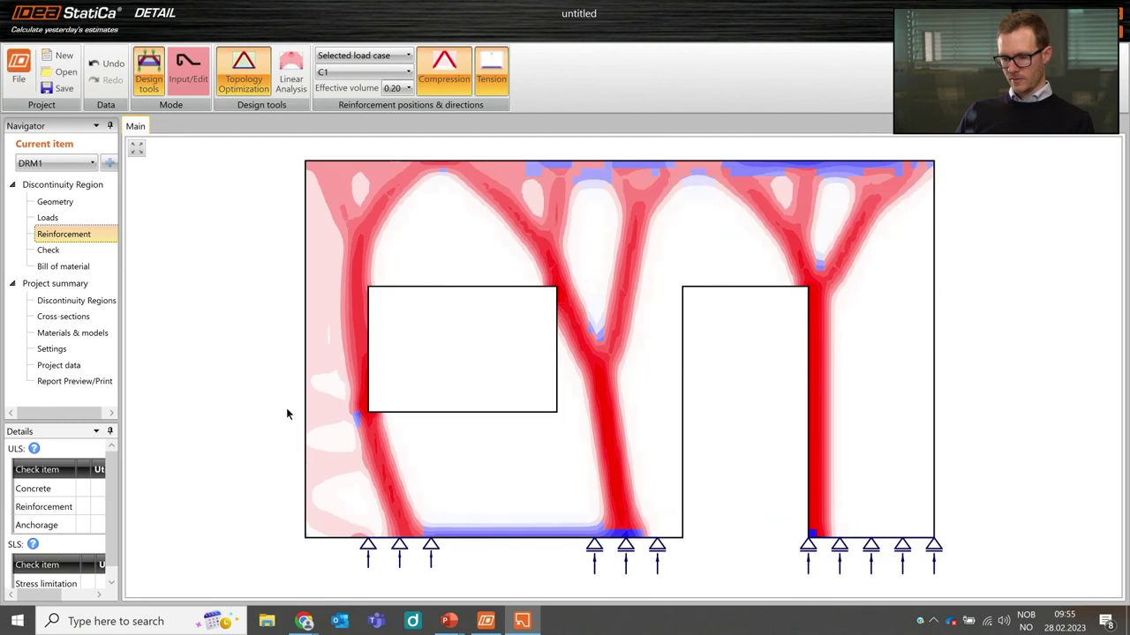
left_click(405, 87)
left_click(395, 120)
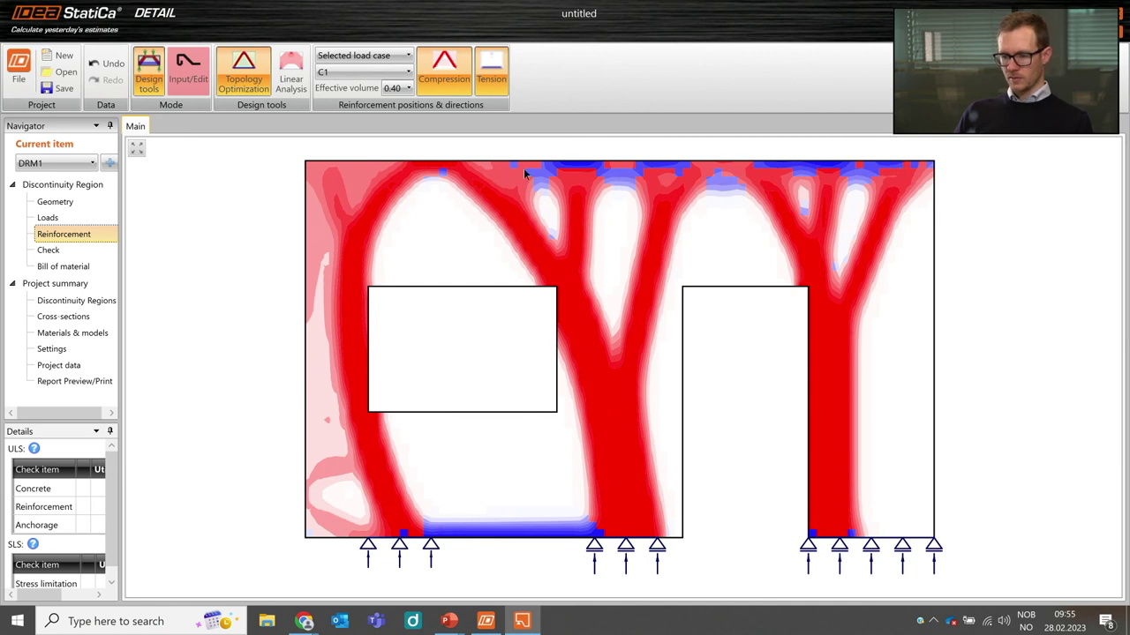
left_click(188, 76)
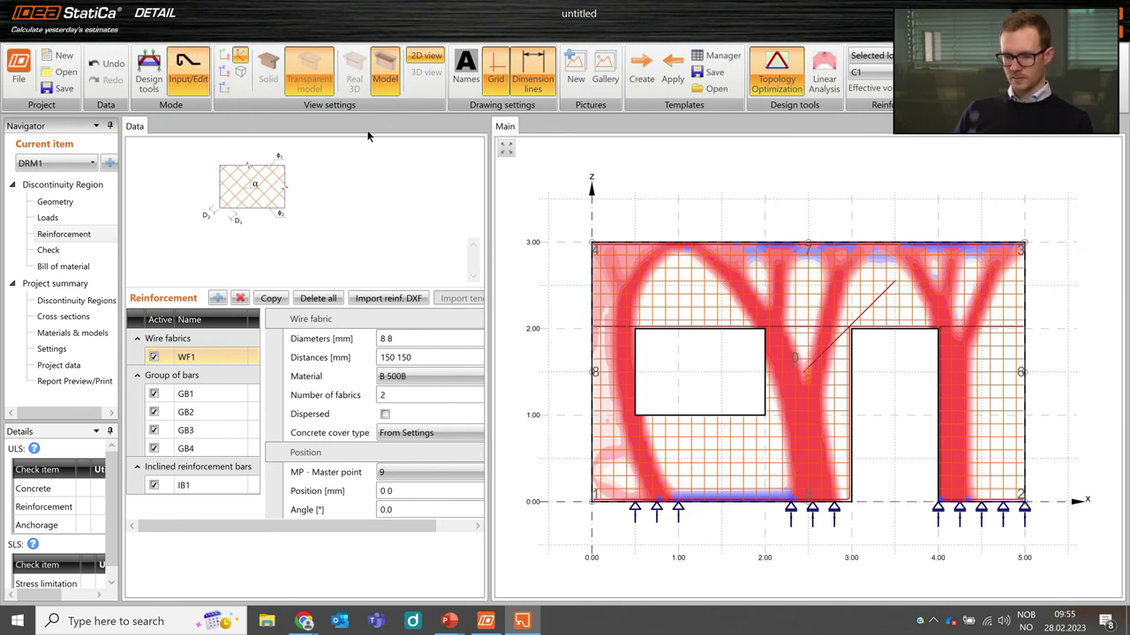
Calculate the wall model and review the utilizations of the ULS and SLS checks with the navigator widened.
left_click(58, 254)
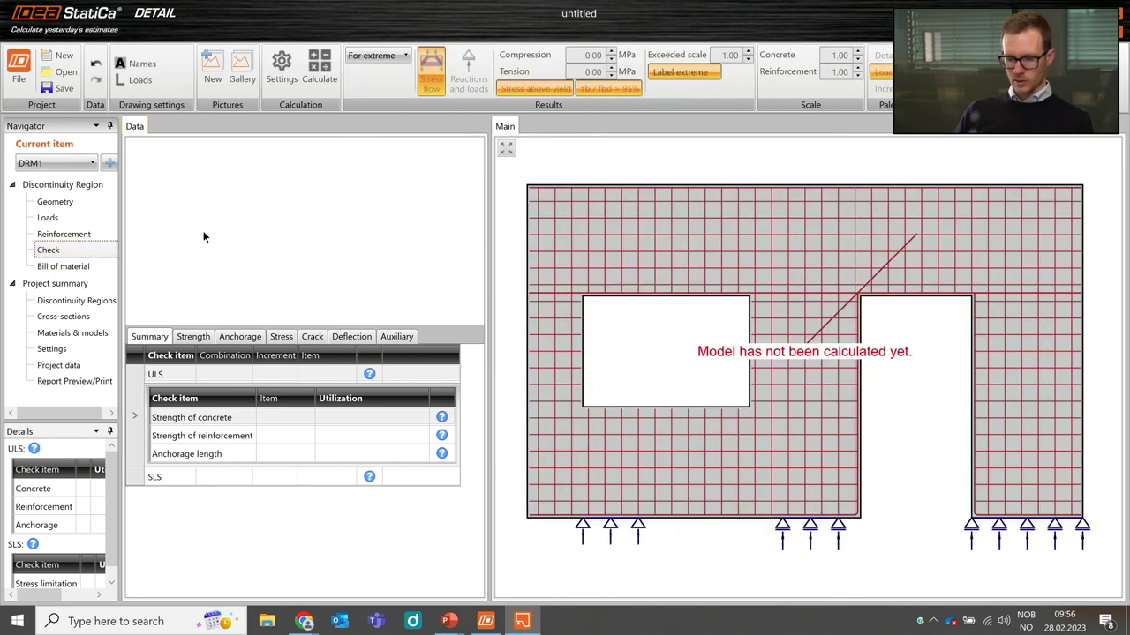
left_click(321, 74)
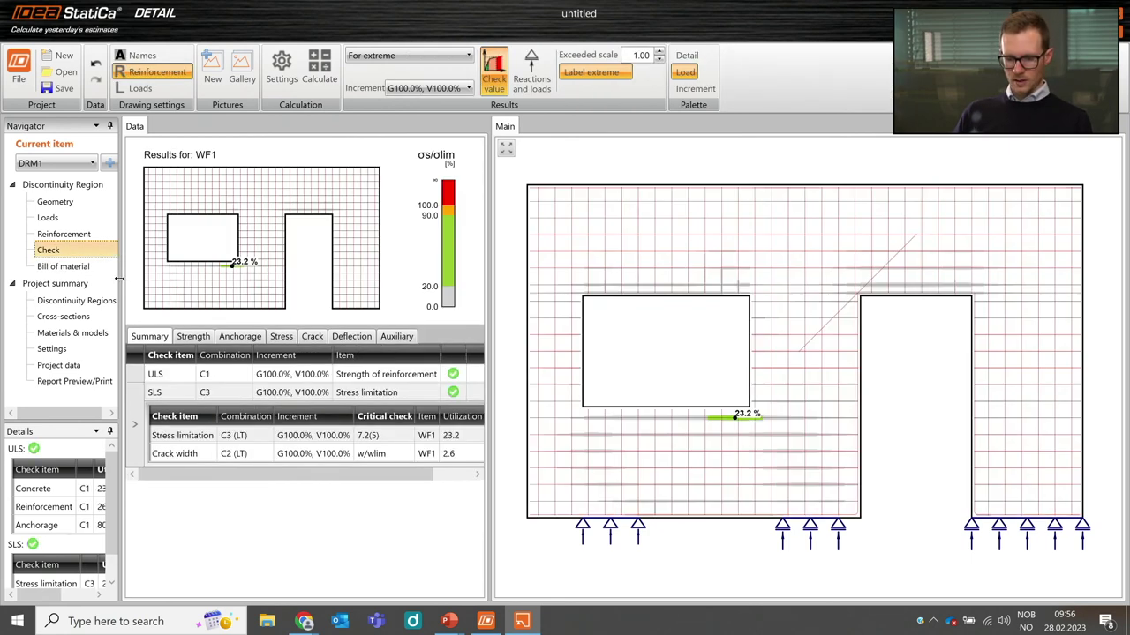
left_click_drag(118, 279, 209, 298)
scroll(104, 512, "down", 1)
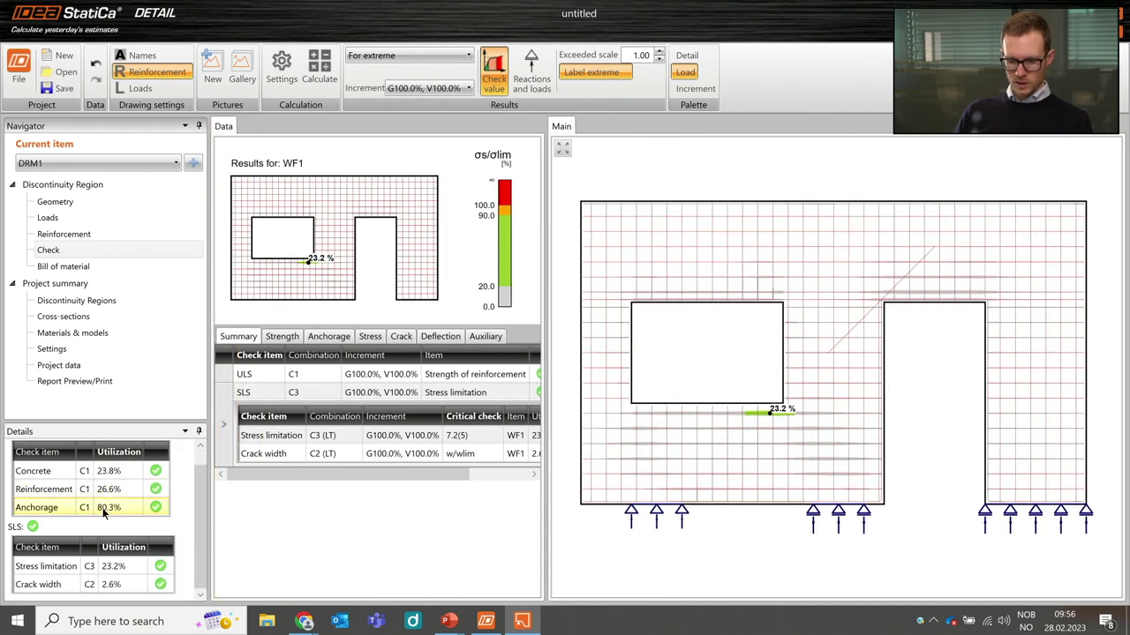
scroll(36, 506, "up", 1)
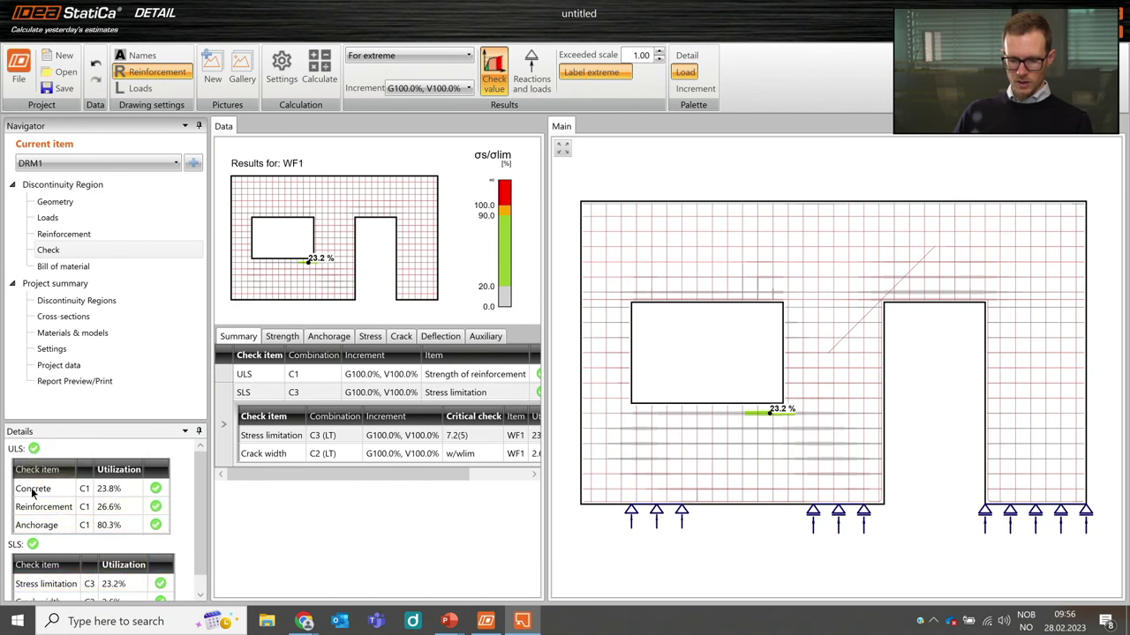
scroll(32, 497, "down", 1)
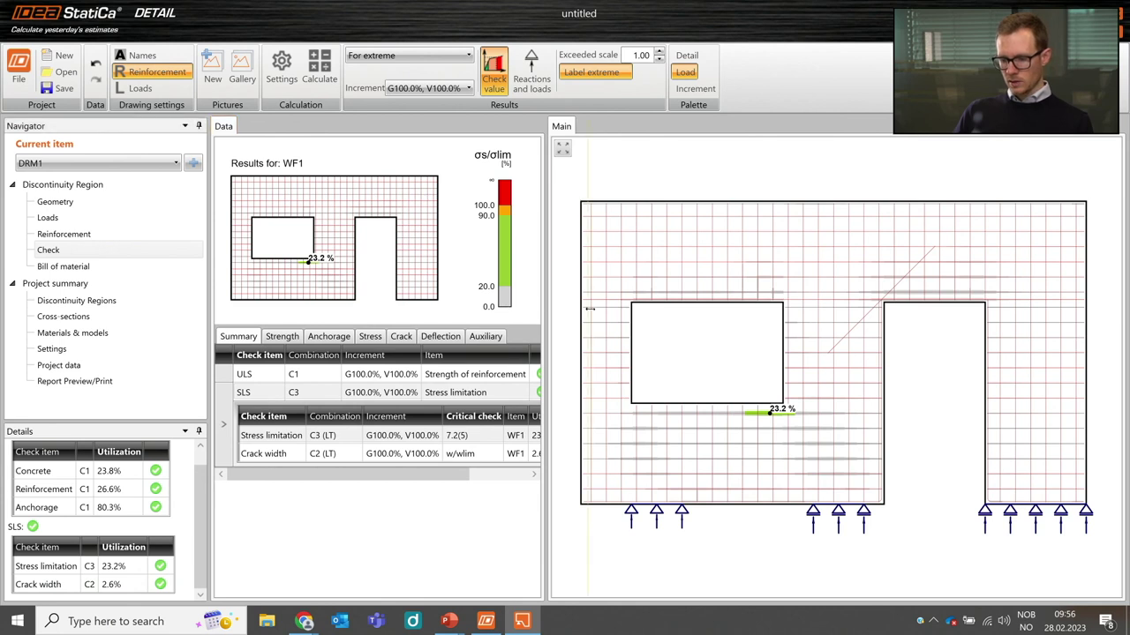
Widen the results data area and compare the detailed ULS and SLS summaries of the wall.
left_click_drag(589, 308, 635, 317)
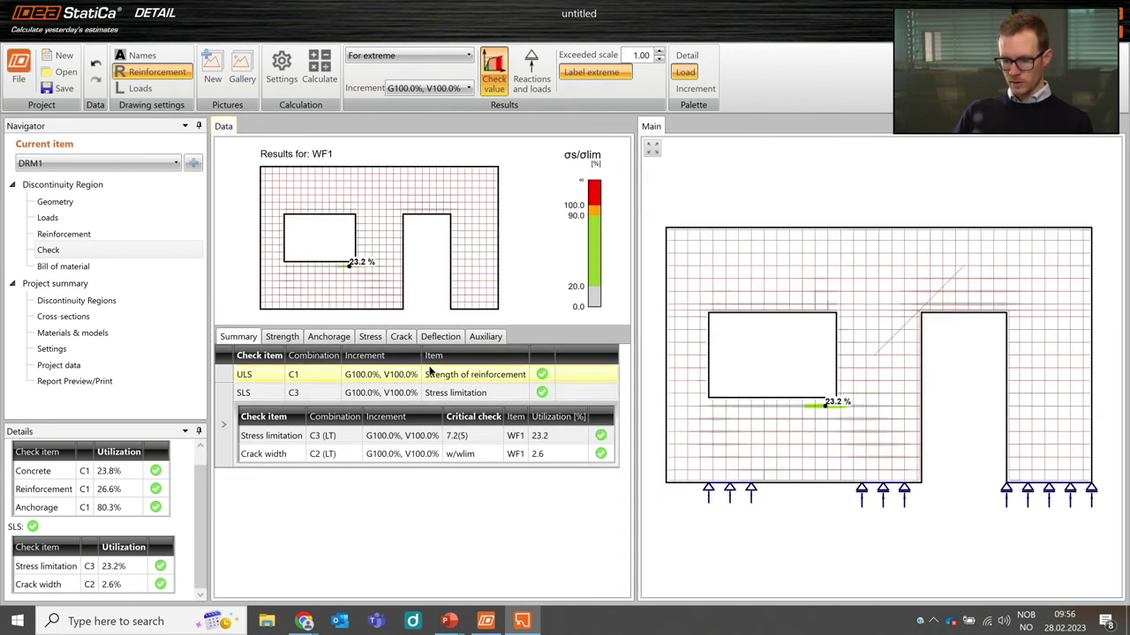
left_click(257, 379)
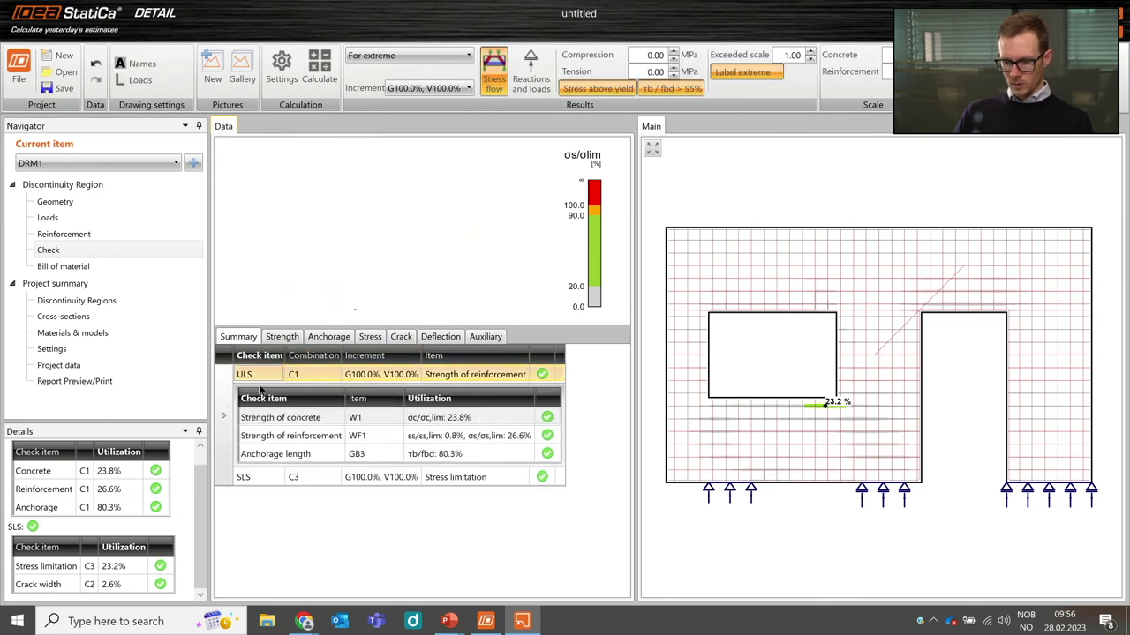
left_click(260, 475)
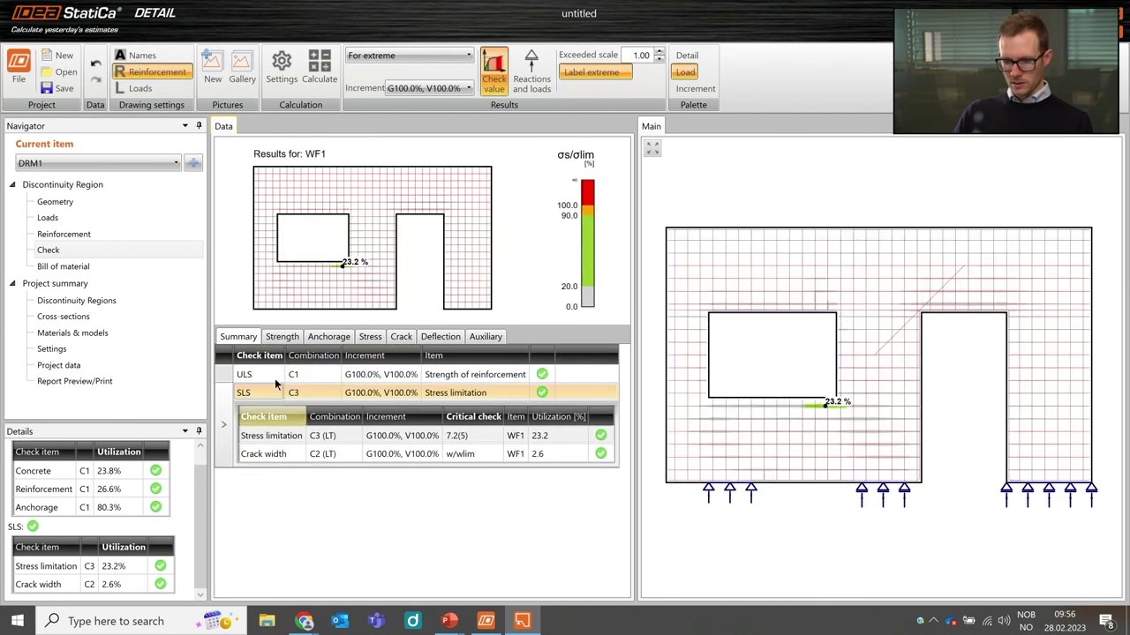
View the wall's strength, anchorage, stress and crack results, including crack spacing sr, and return to the Support Center slide.
left_click(284, 338)
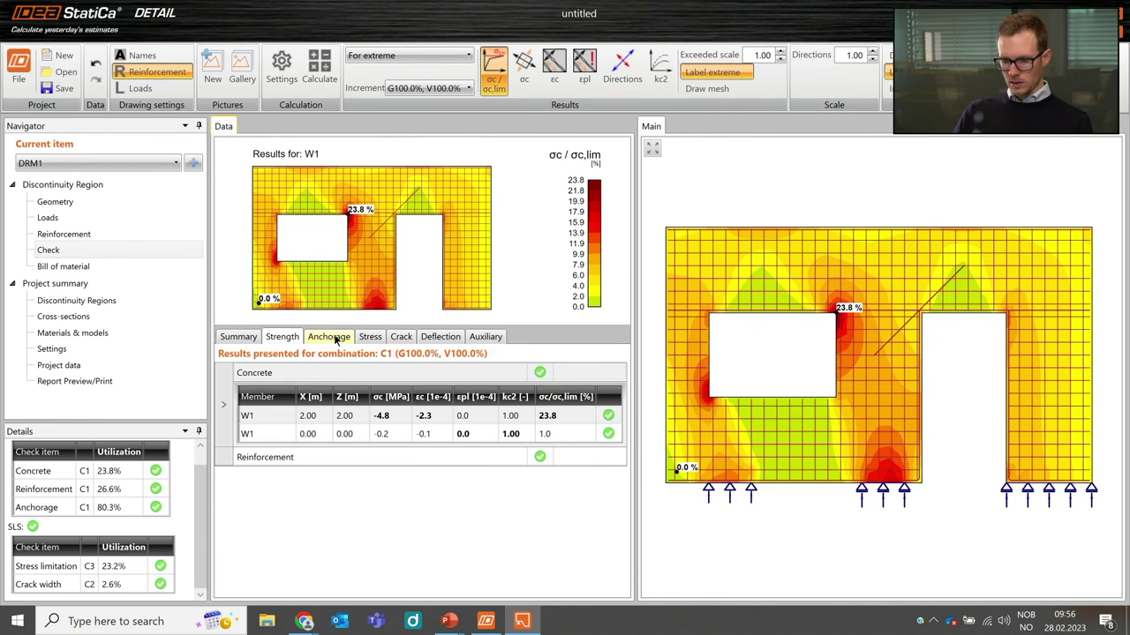
left_click(346, 340)
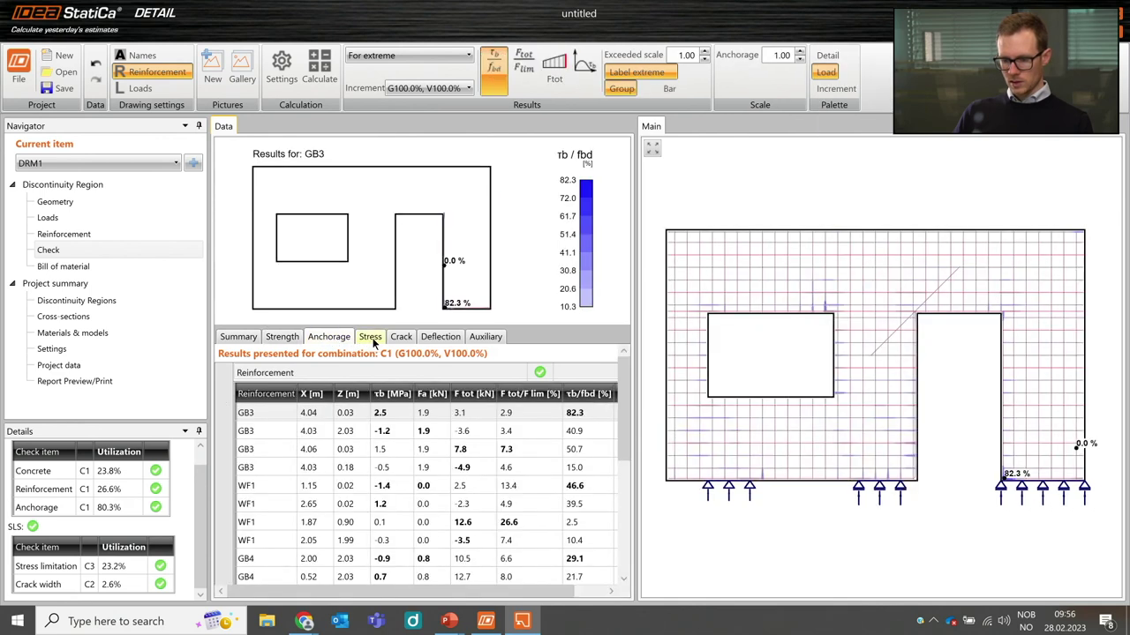
left_click(370, 338)
left_click(401, 340)
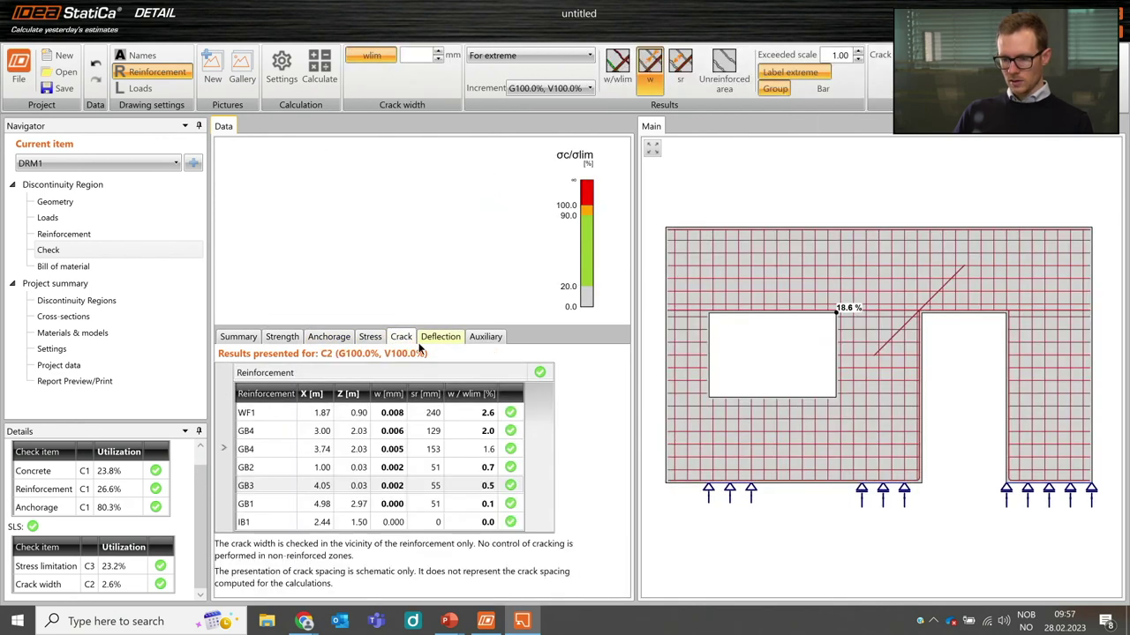
left_click(648, 71)
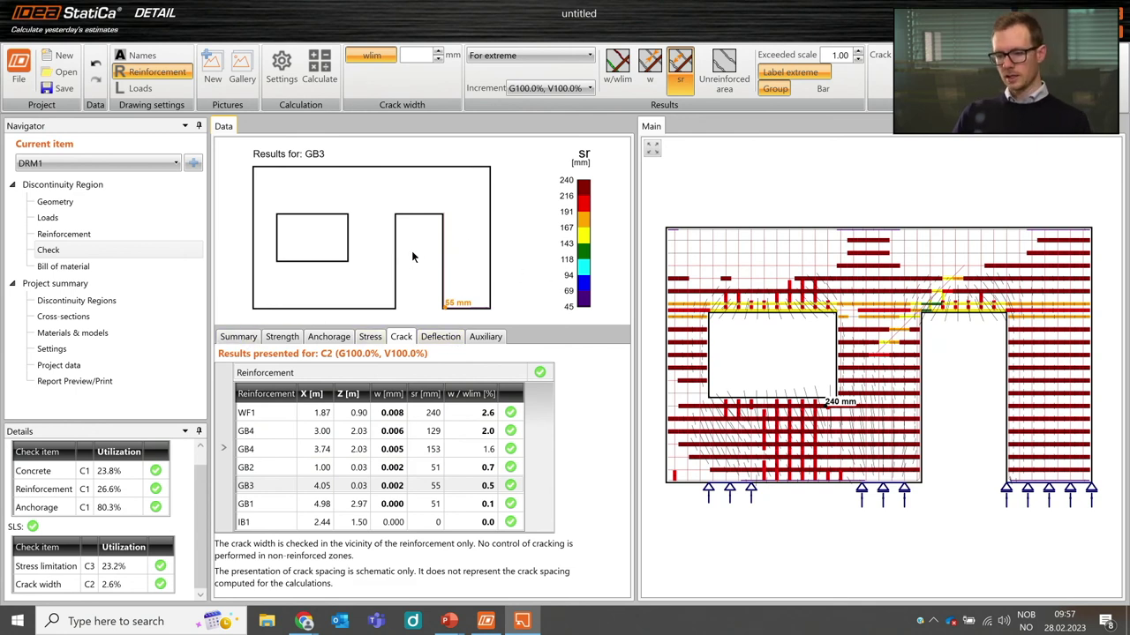
key("alt+Tab")
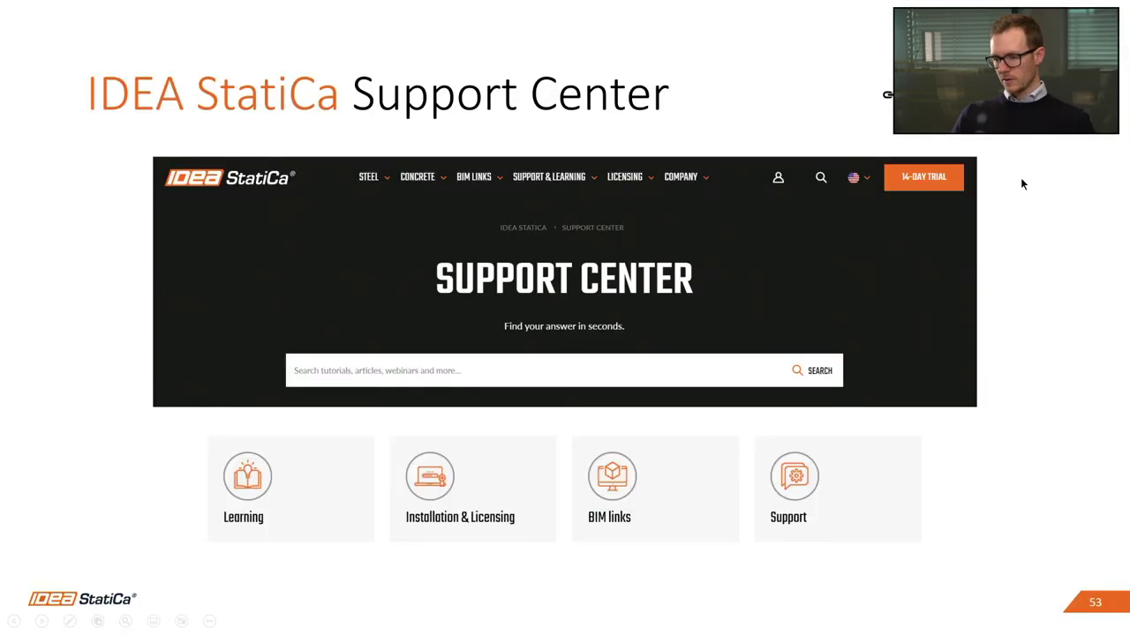